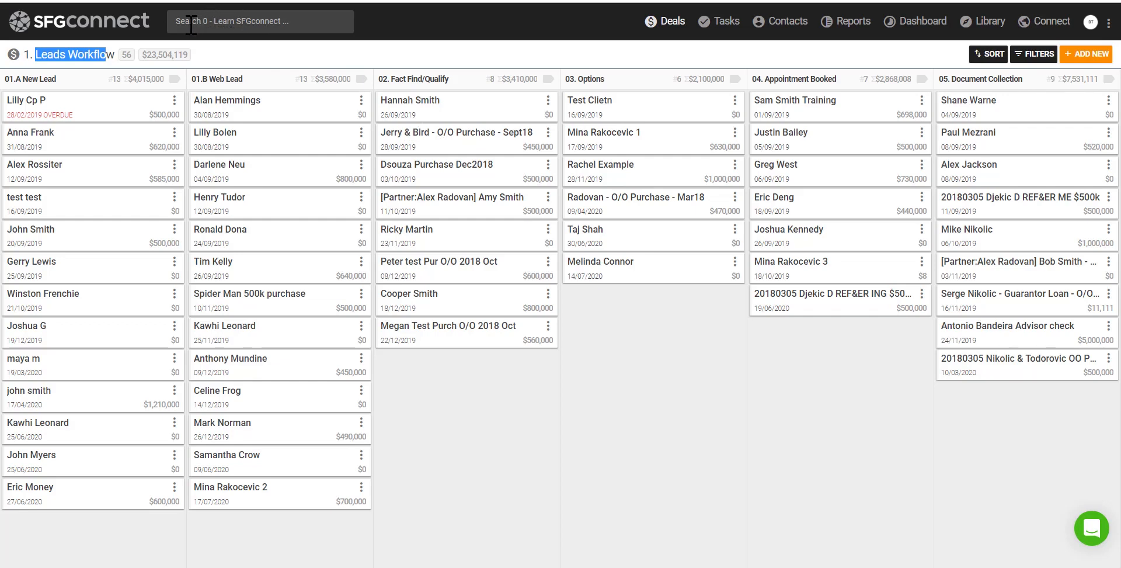
Search for the client by name and open her deal from the results
{"action": "left_click", "coordinate": [191, 25]}
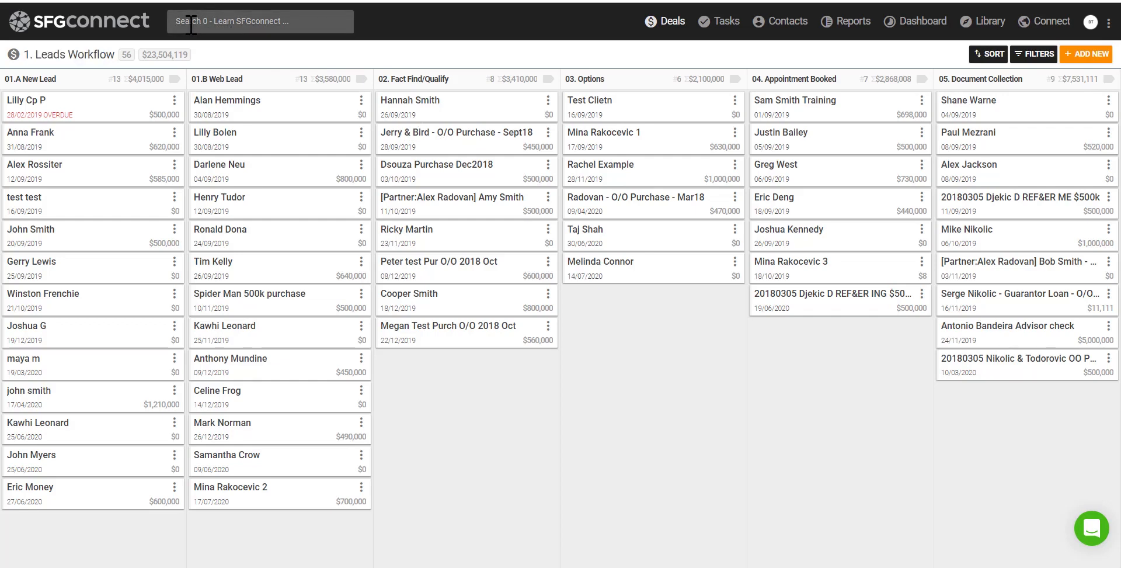
{"action": "type", "text": "hna"}
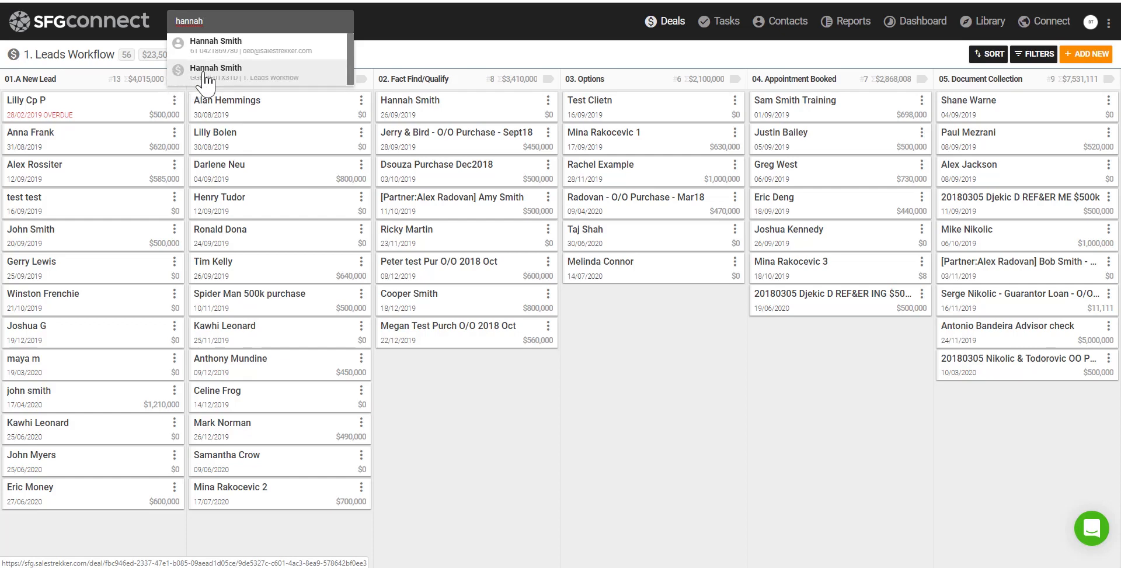
{"action": "left_click", "coordinate": [206, 81]}
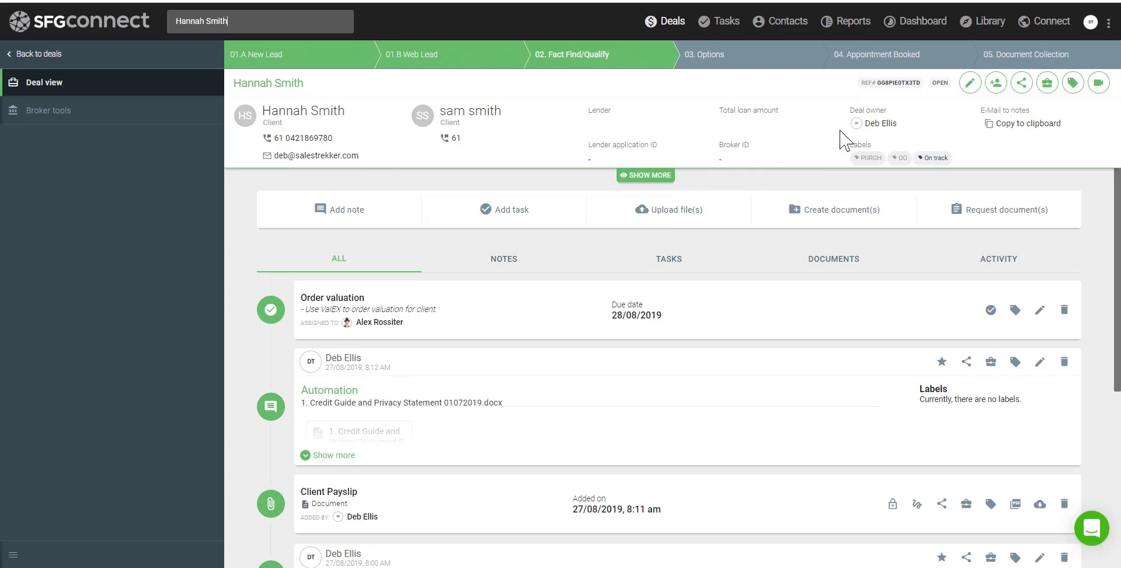
Pick the client from the Share deal on Client Portal list to open the share dialog
{"action": "left_click", "coordinate": [1023, 85]}
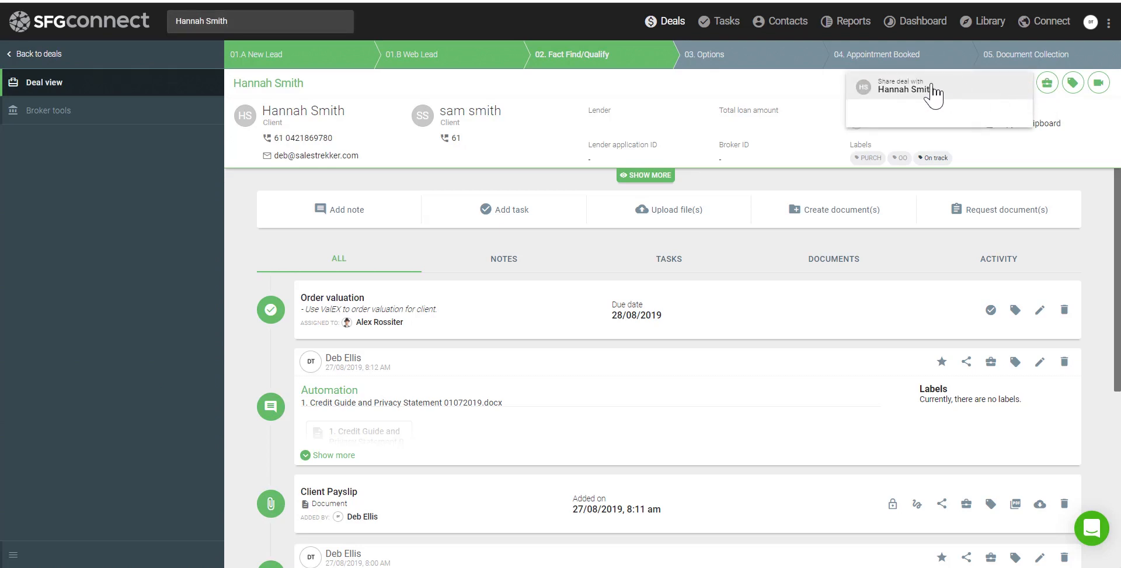
{"action": "left_click", "coordinate": [905, 89]}
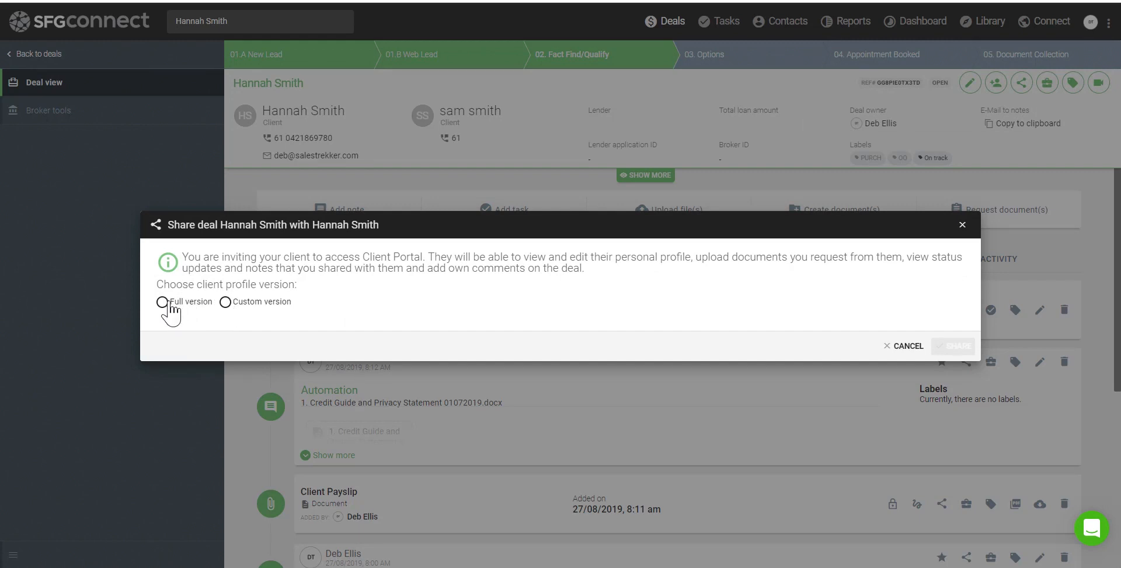
Invite the client to the Client Portal with the Full profile version, then bring Gmail forward
{"action": "left_click", "coordinate": [162, 301]}
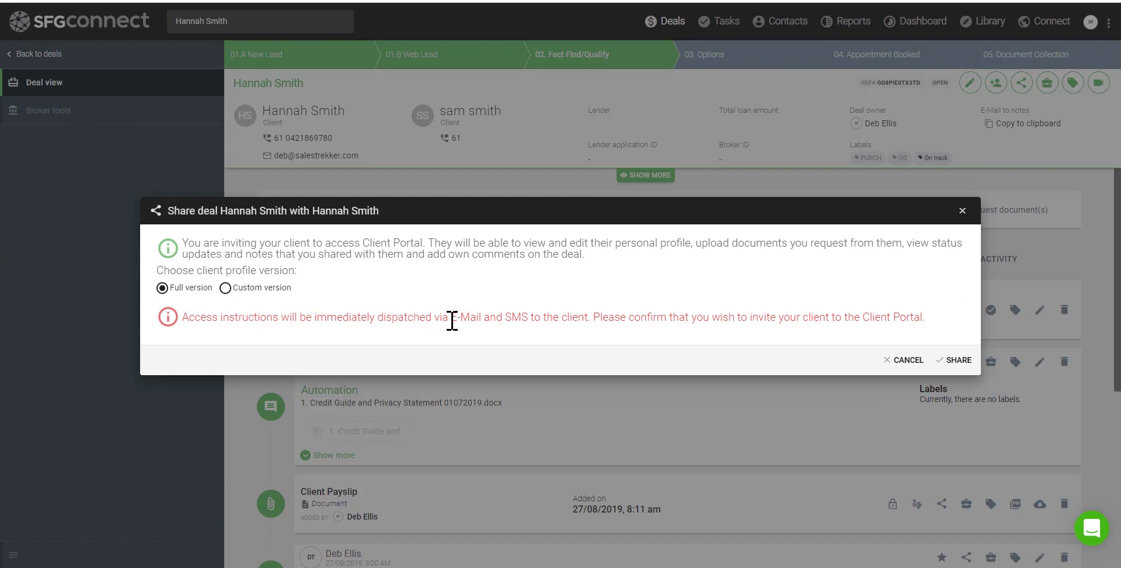
{"action": "left_click_drag", "start_coordinate": [452, 320], "coordinate": [587, 320]}
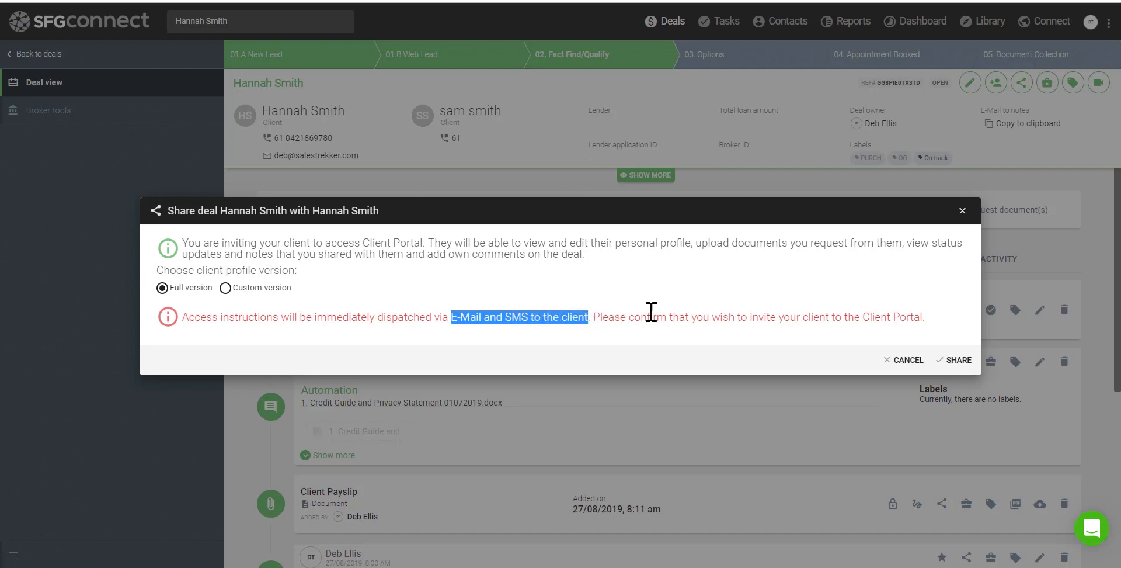
{"action": "left_click", "coordinate": [958, 360]}
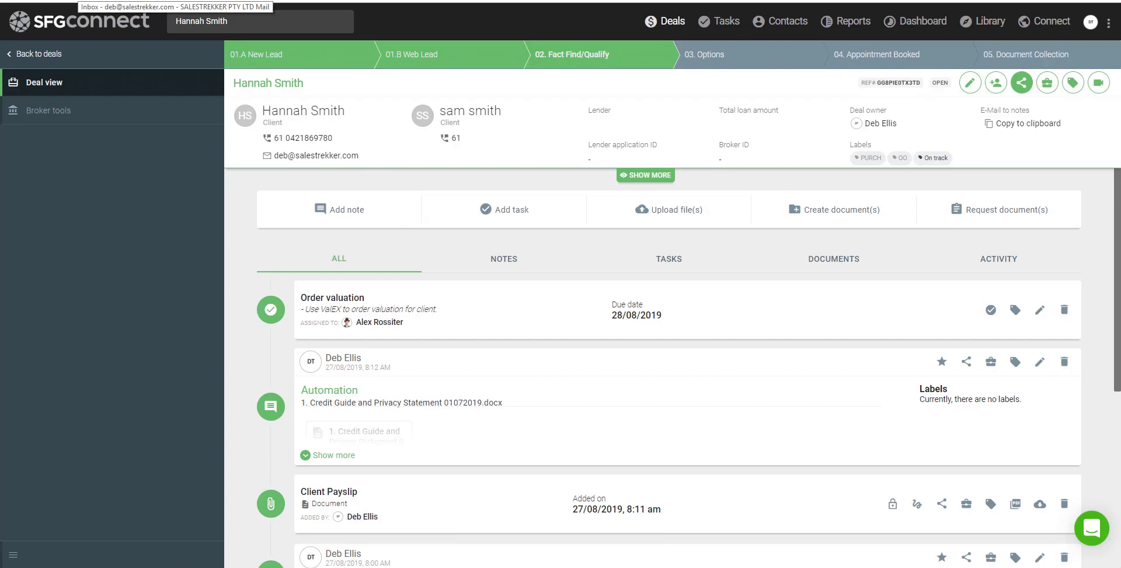
{"action": "left_click", "coordinate": [94, 1]}
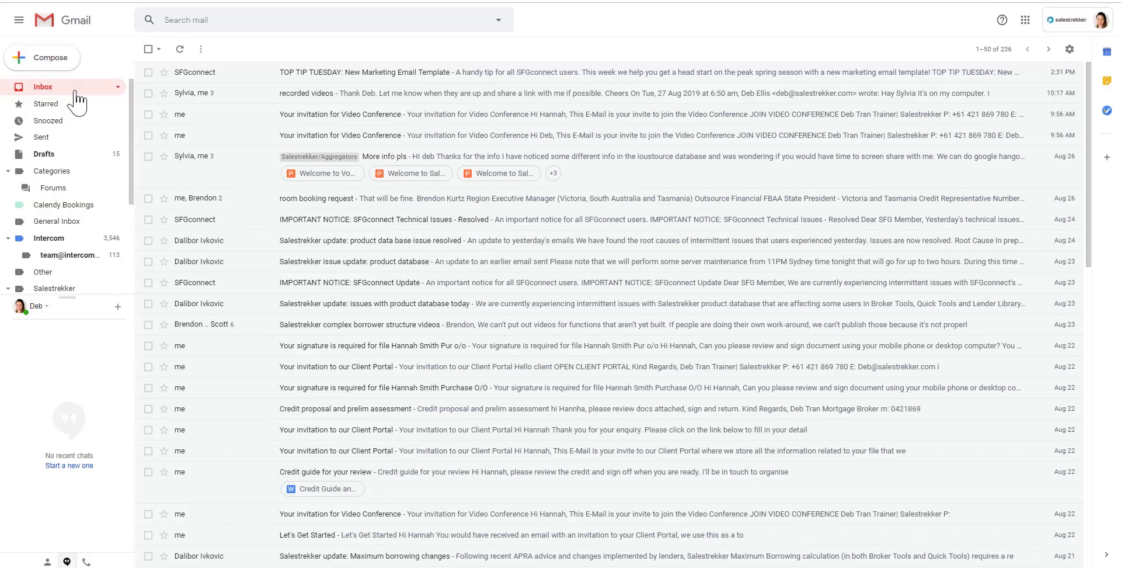
Refresh the inbox, open the Client Portal invitation email and follow its OPEN CLIENT PORTAL link
{"action": "left_click", "coordinate": [76, 92]}
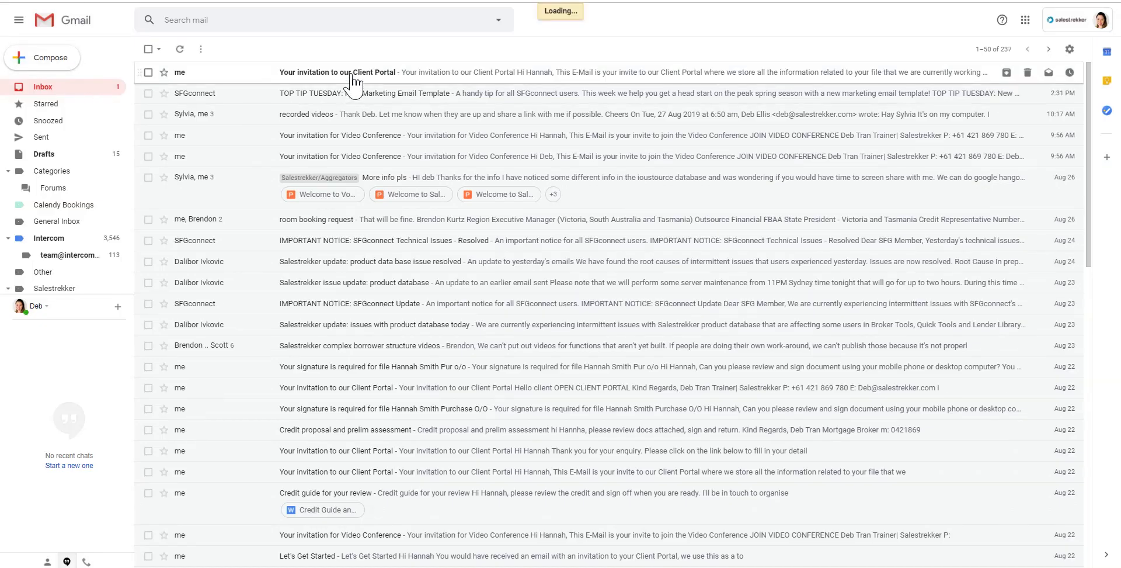
{"action": "left_click", "coordinate": [352, 74]}
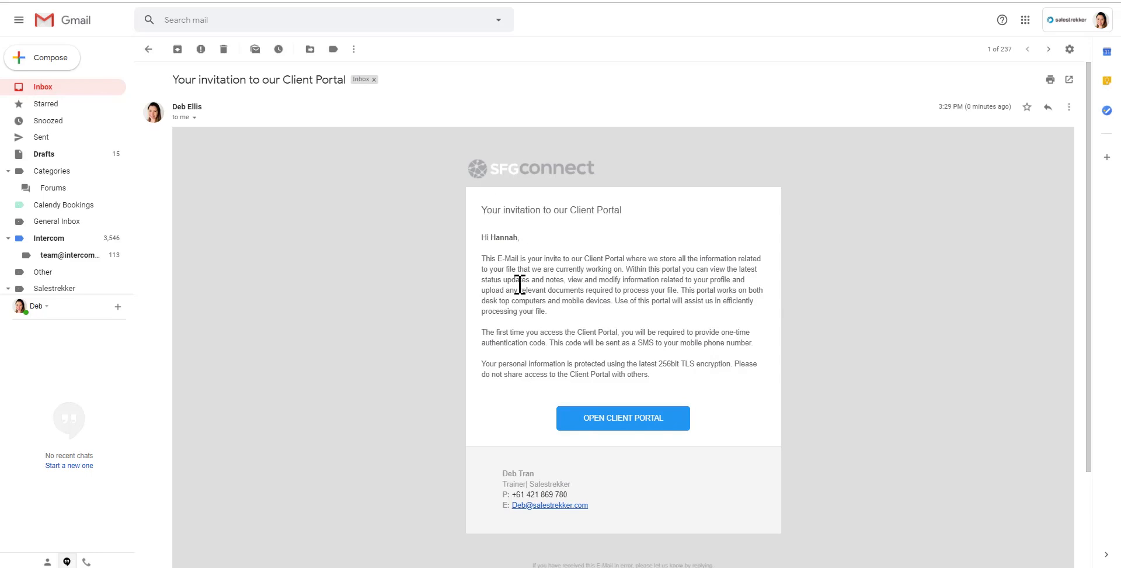
{"action": "left_click_drag", "start_coordinate": [497, 260], "coordinate": [683, 368]}
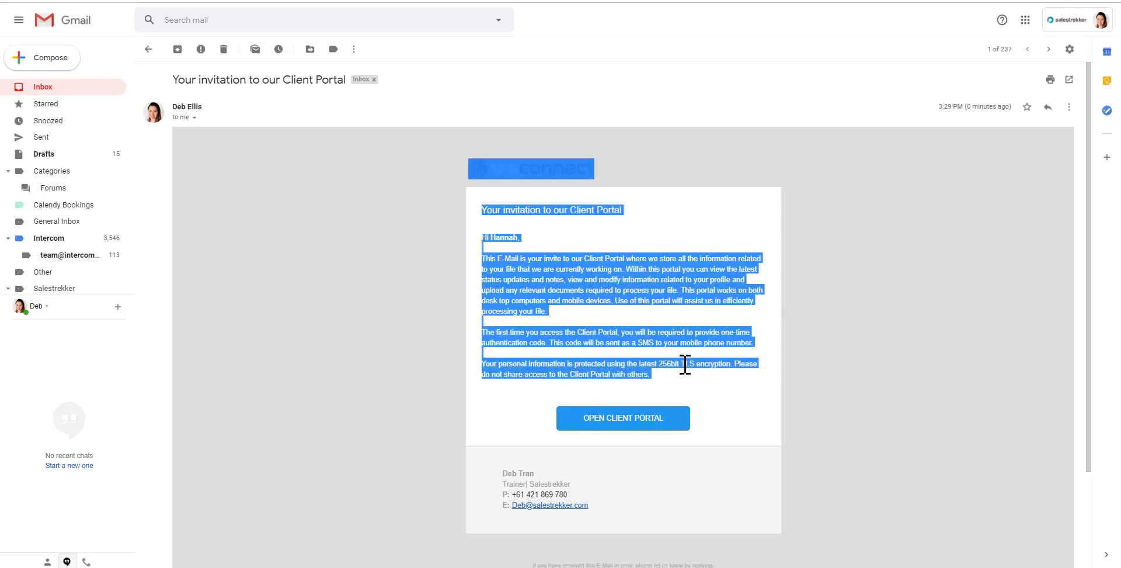
{"action": "left_click", "coordinate": [606, 422]}
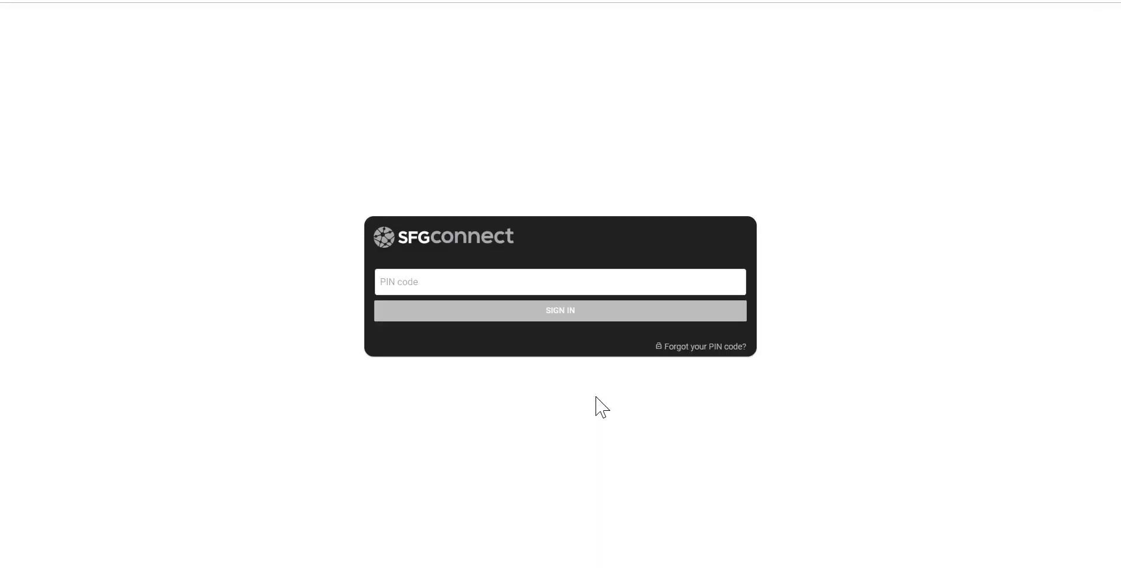
Sign in to the Client Portal with the PIN code and open the client's profile form
{"action": "left_click", "coordinate": [430, 283]}
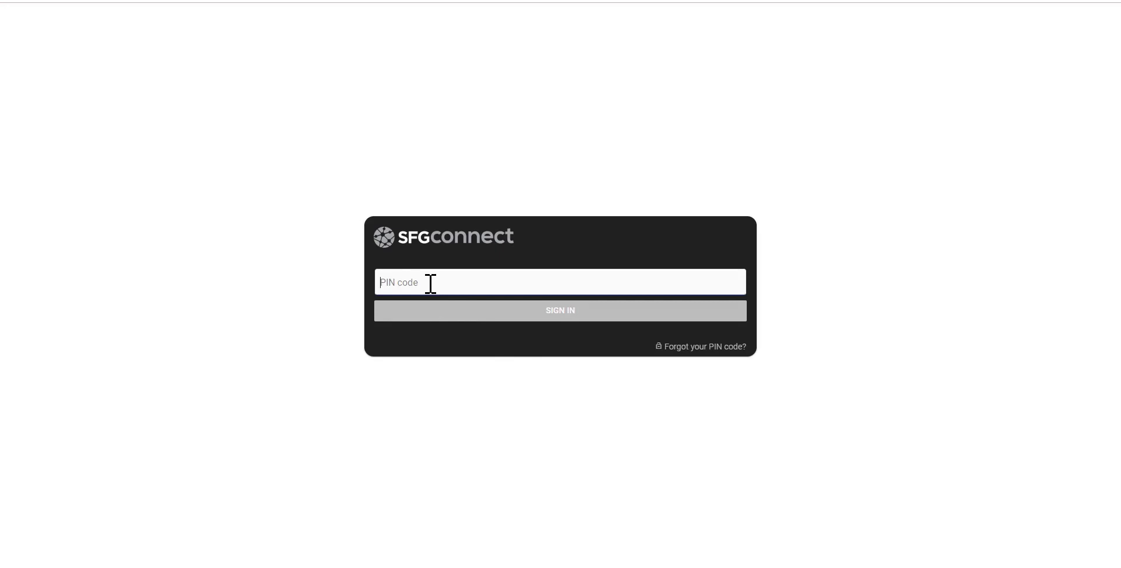
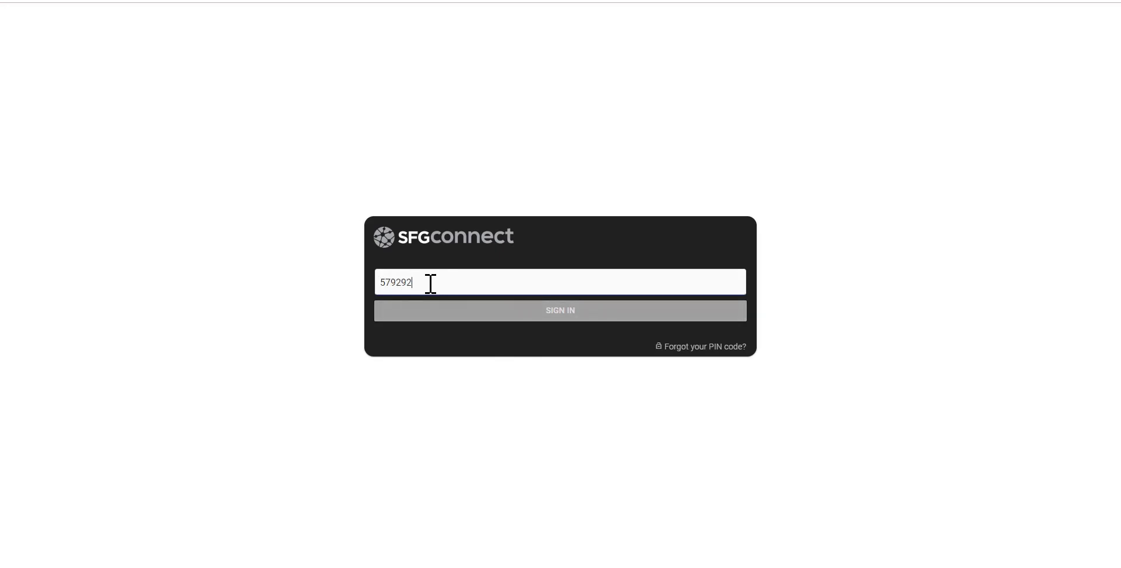
{"action": "left_click", "coordinate": [472, 314]}
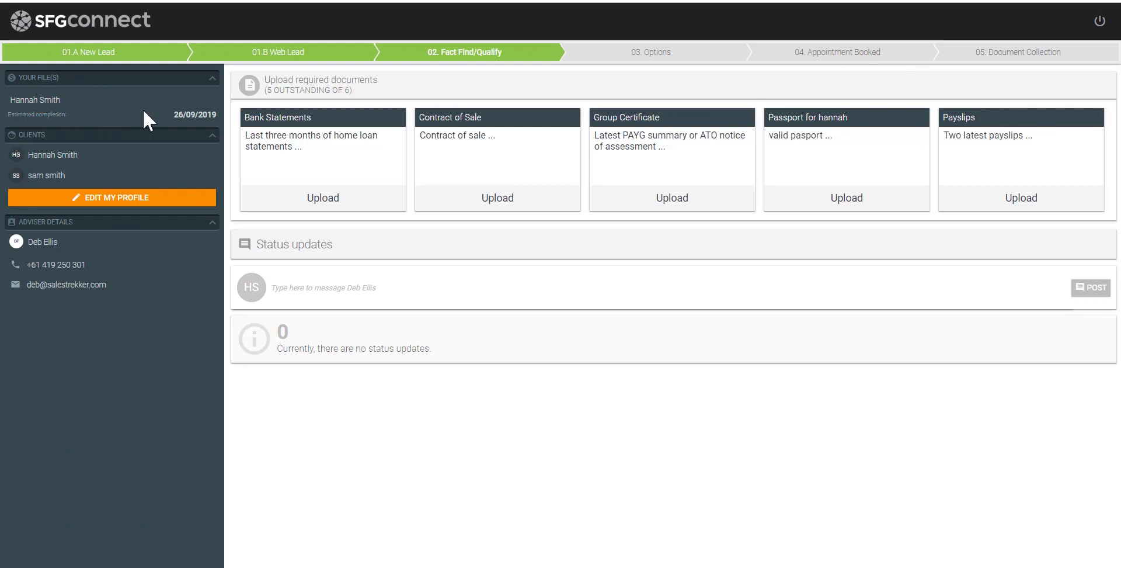
{"action": "left_click_drag", "start_coordinate": [174, 114], "coordinate": [218, 115]}
{"action": "left_click", "coordinate": [109, 198]}
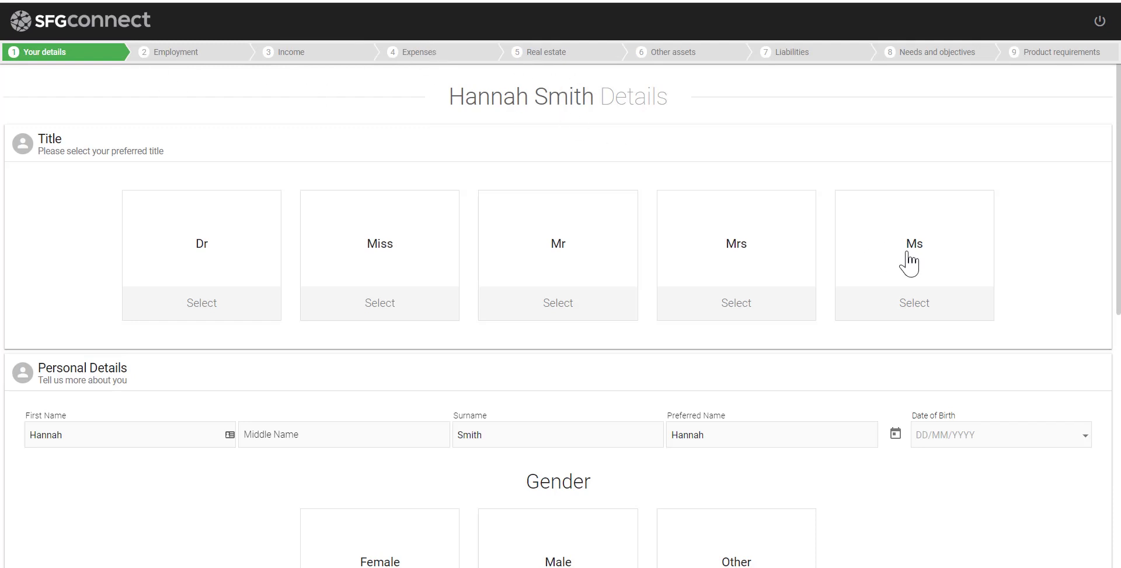
Set the client's title, date of birth, Female gender, Single status and Email as preferred contact
{"action": "left_click", "coordinate": [721, 283]}
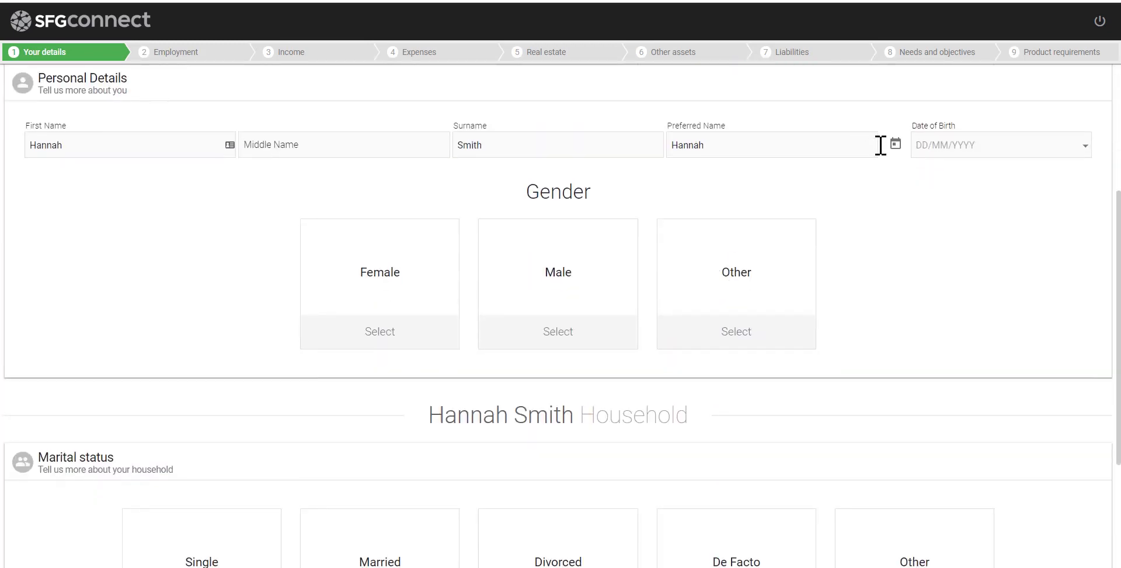
{"action": "left_click", "coordinate": [985, 146]}
{"action": "type", "text": "12/12"}
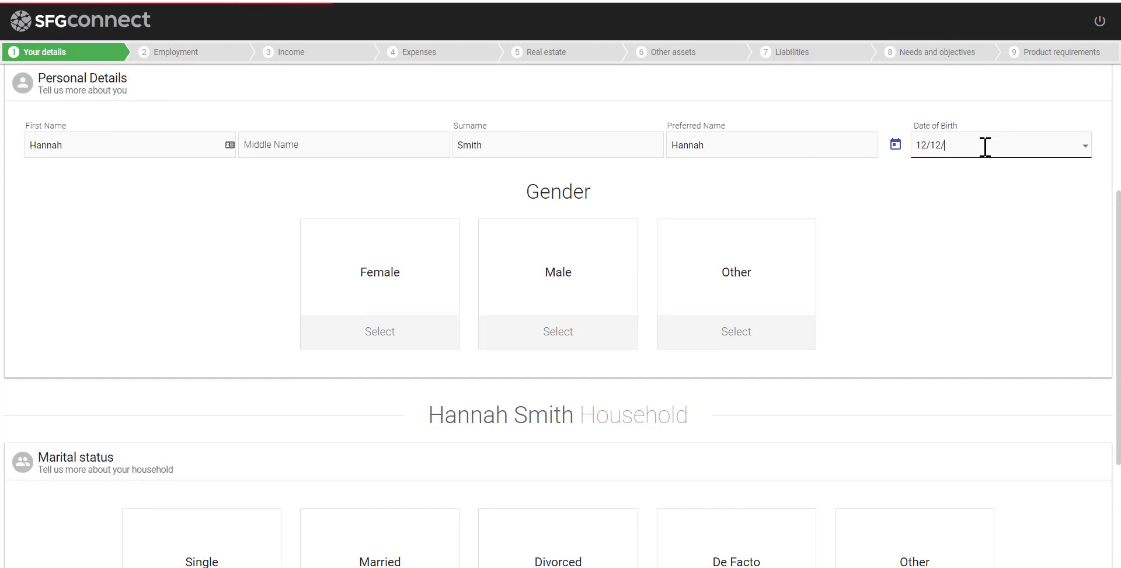
{"action": "type", "text": "/1994"}
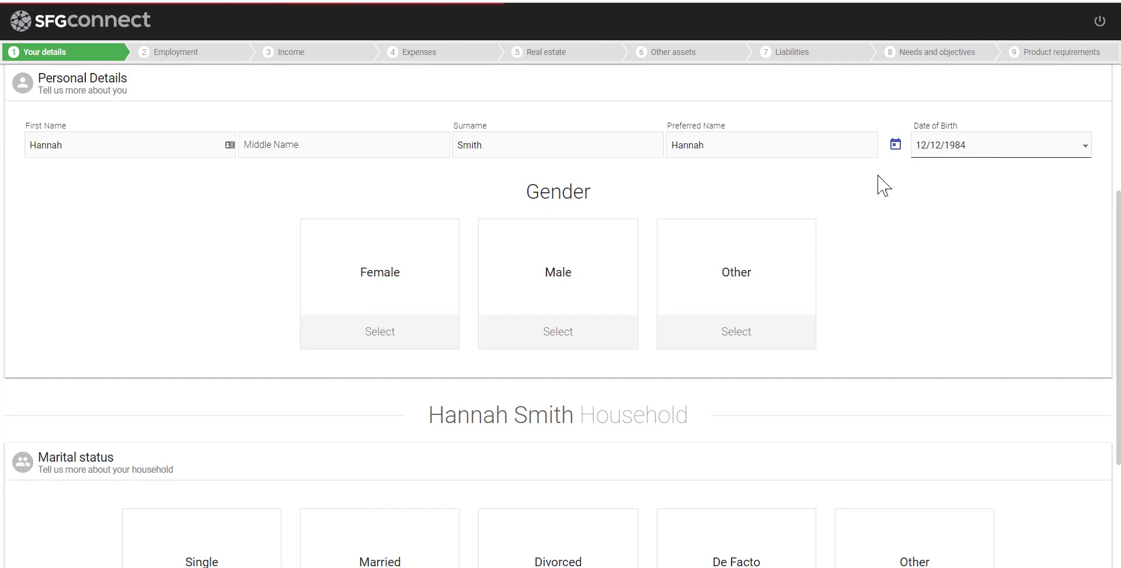
{"action": "left_click", "coordinate": [432, 281]}
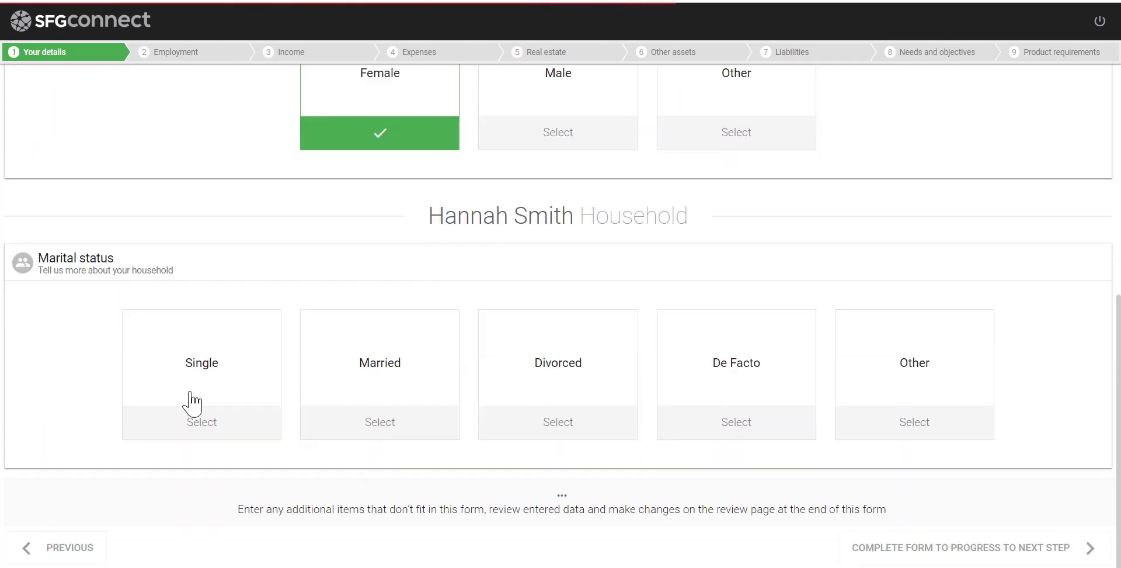
{"action": "left_click", "coordinate": [193, 403]}
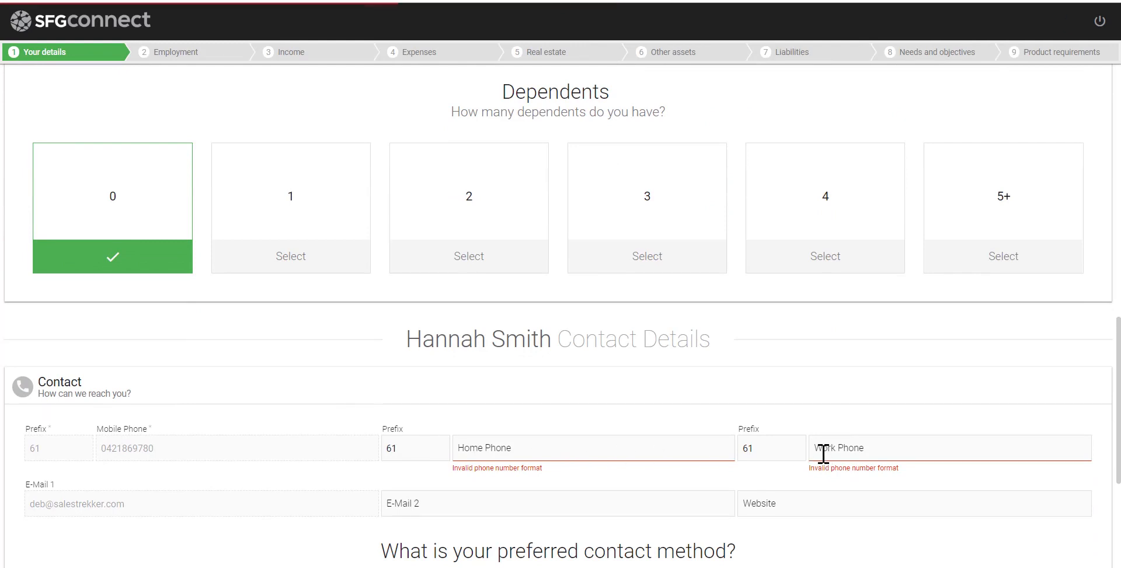
{"action": "scroll", "coordinate": [823, 453], "scroll_direction": "down", "scroll_amount": 4}
{"action": "left_click", "coordinate": [636, 397]}
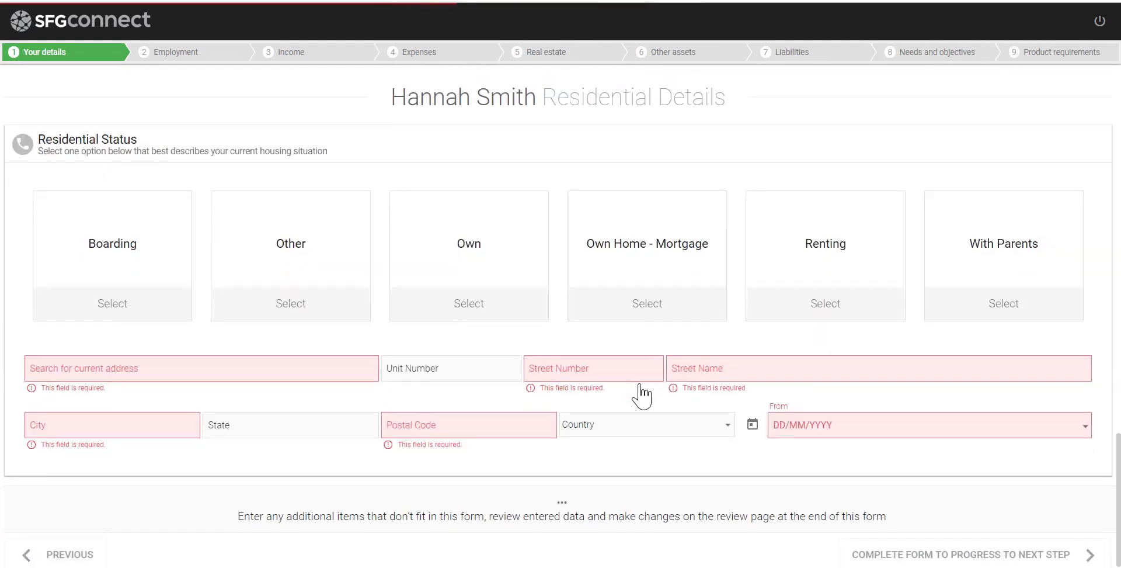
Mark her as Renting, pick her current address suggestion and begin the move-in date
{"action": "left_click", "coordinate": [798, 267]}
{"action": "left_click", "coordinate": [238, 365]}
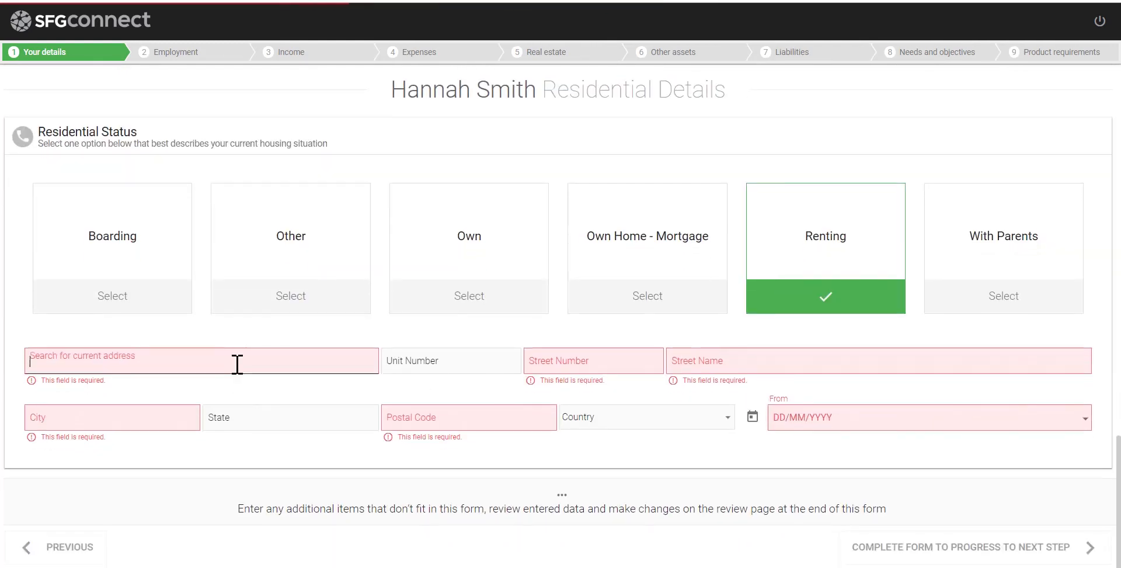
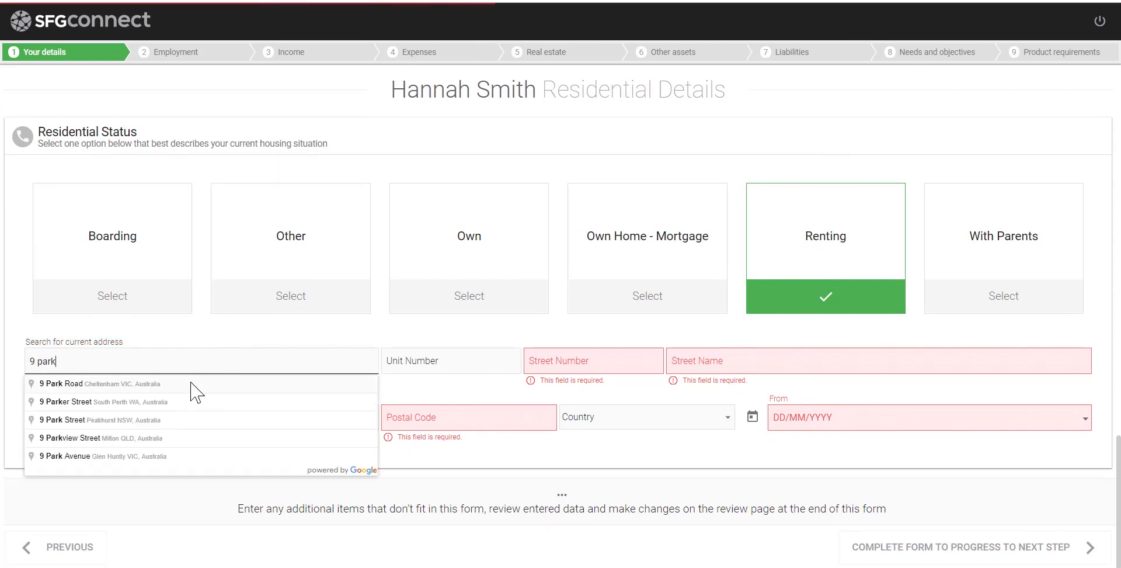
{"action": "left_click", "coordinate": [171, 456]}
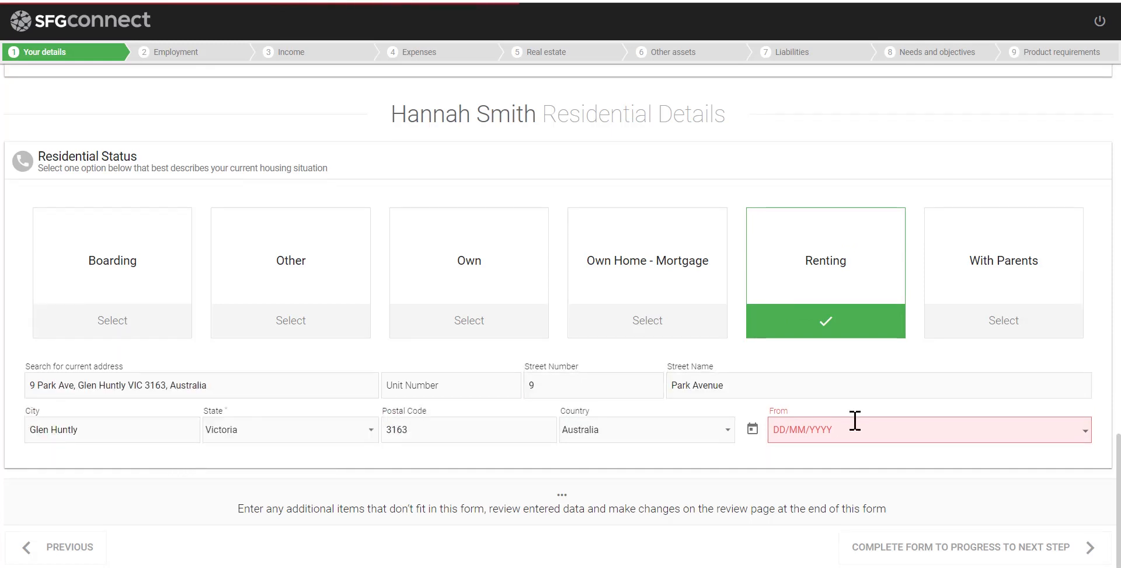
{"action": "left_click", "coordinate": [873, 433]}
{"action": "type", "text": "12/12/2011"}
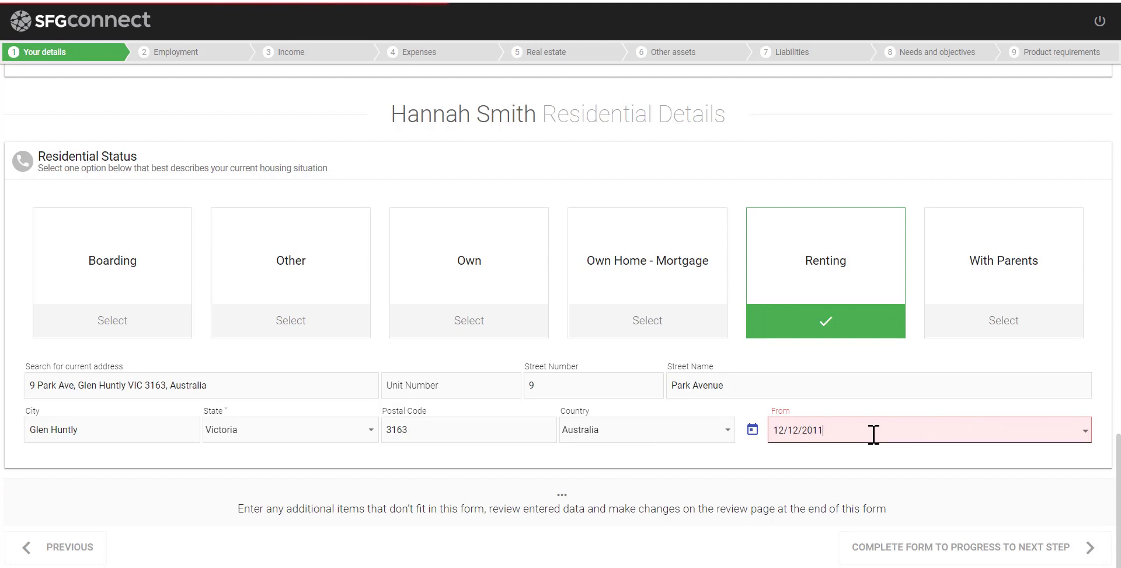
Enter the second applicant's date of birth and set Male gender and Single status
{"action": "scroll", "coordinate": [874, 433], "scroll_direction": "up", "scroll_amount": 8}
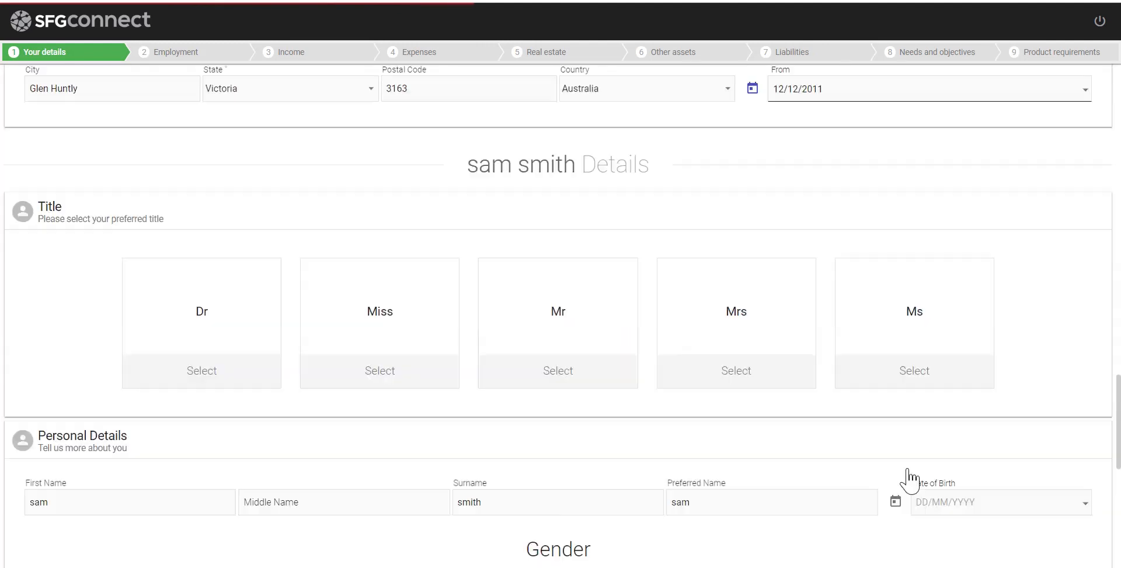
{"action": "scroll", "coordinate": [716, 257], "scroll_direction": "down", "scroll_amount": 5}
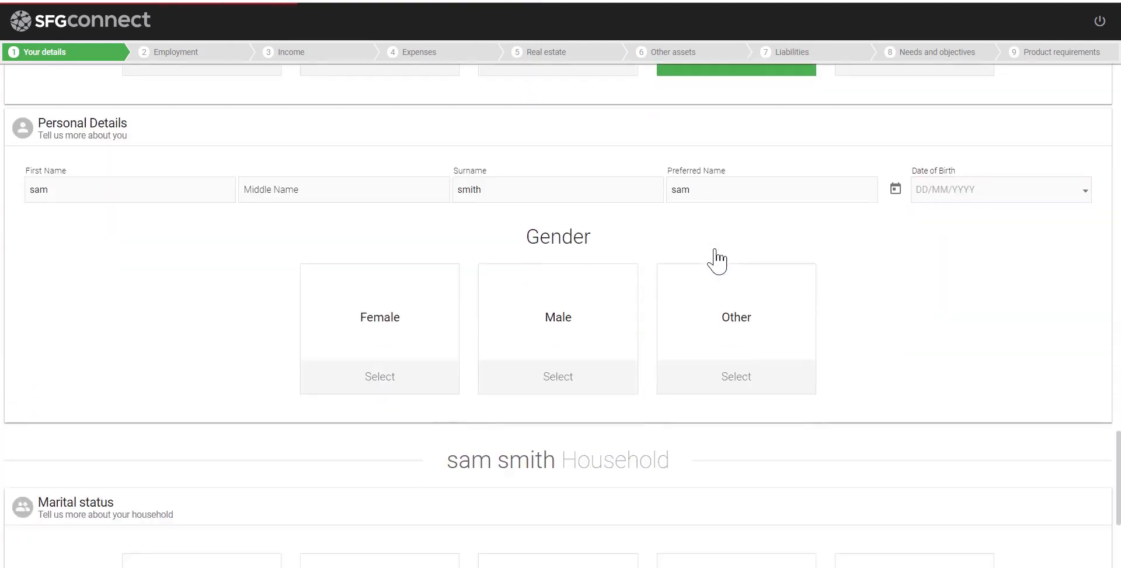
{"action": "left_click", "coordinate": [931, 148]}
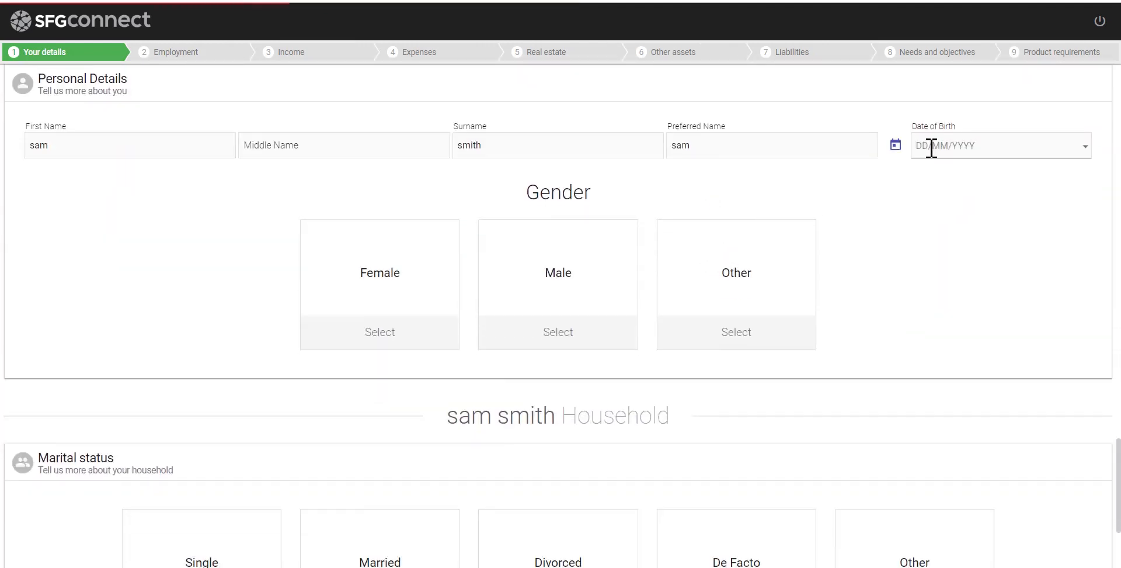
{"action": "type", "text": "12/12/1984"}
{"action": "left_click", "coordinate": [570, 325]}
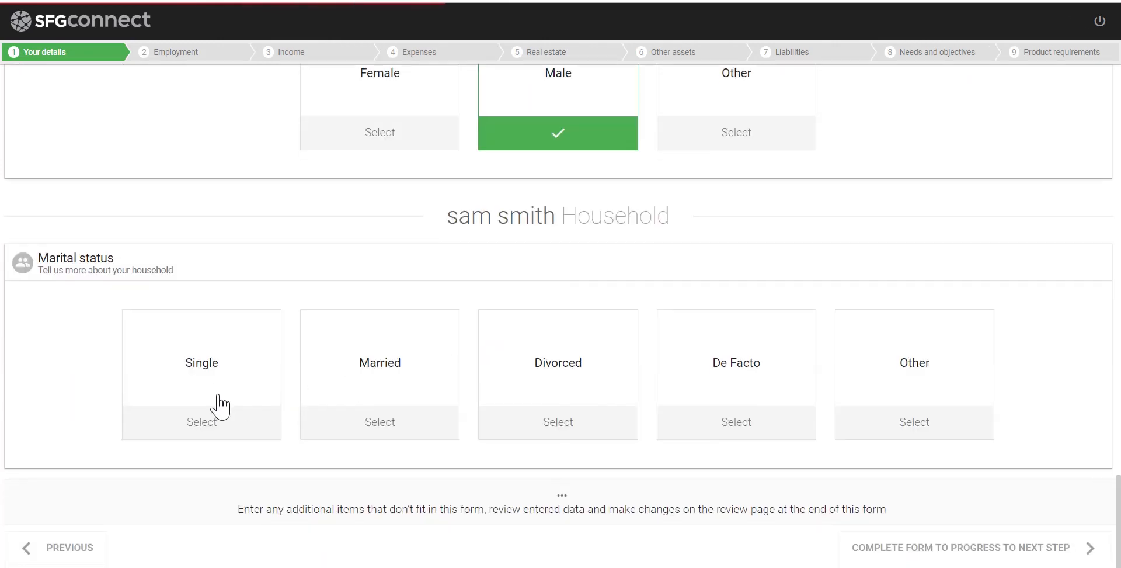
{"action": "left_click", "coordinate": [213, 406]}
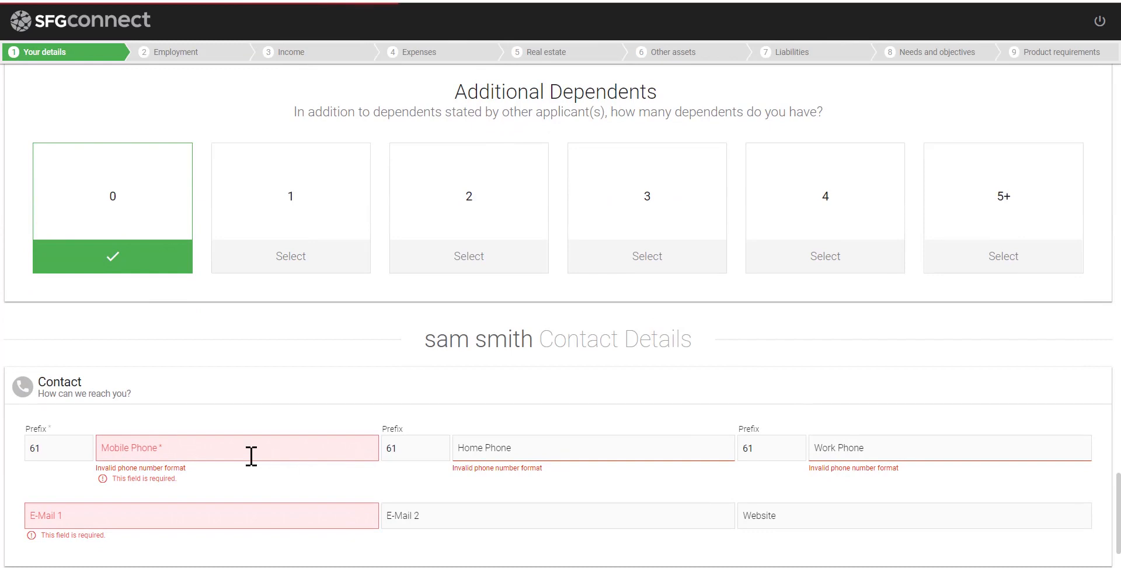
Fill the second applicant's mobile number and e-mail, choose Email contact and Renting status
{"action": "left_click", "coordinate": [251, 456]}
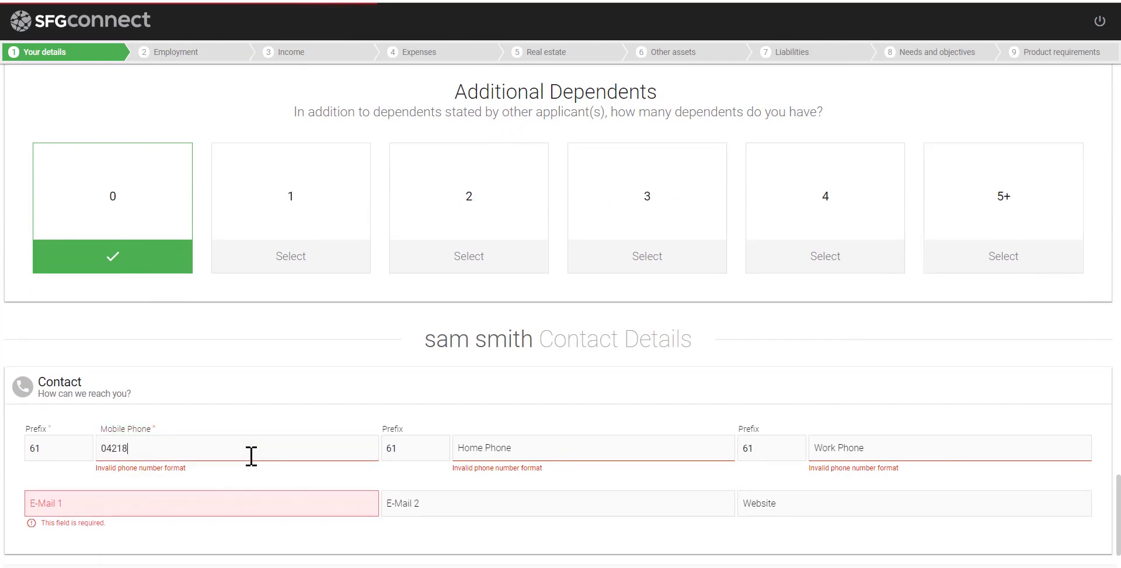
{"action": "left_click", "coordinate": [189, 506]}
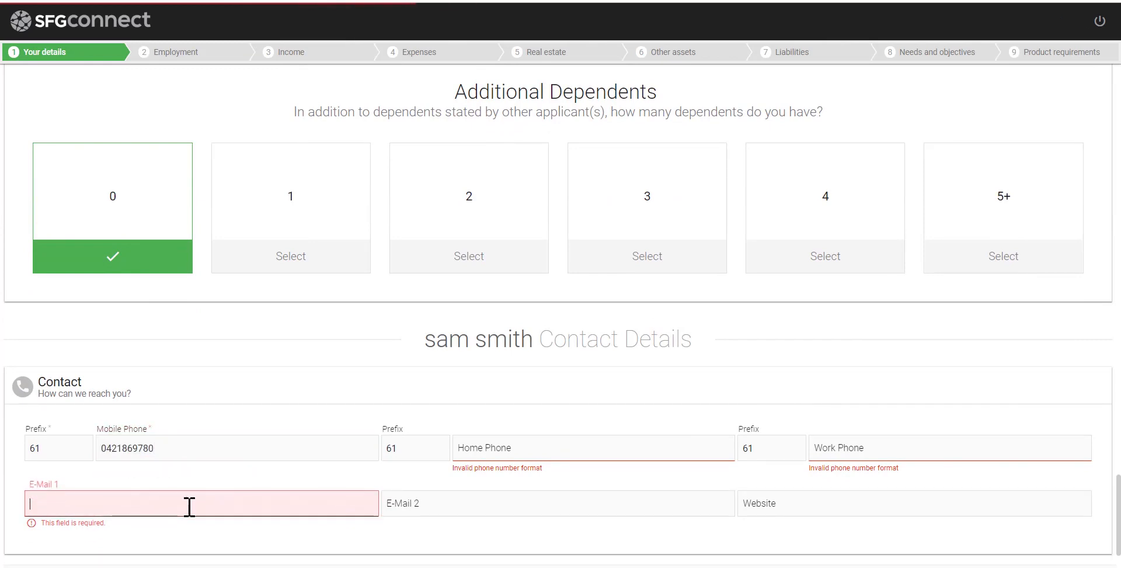
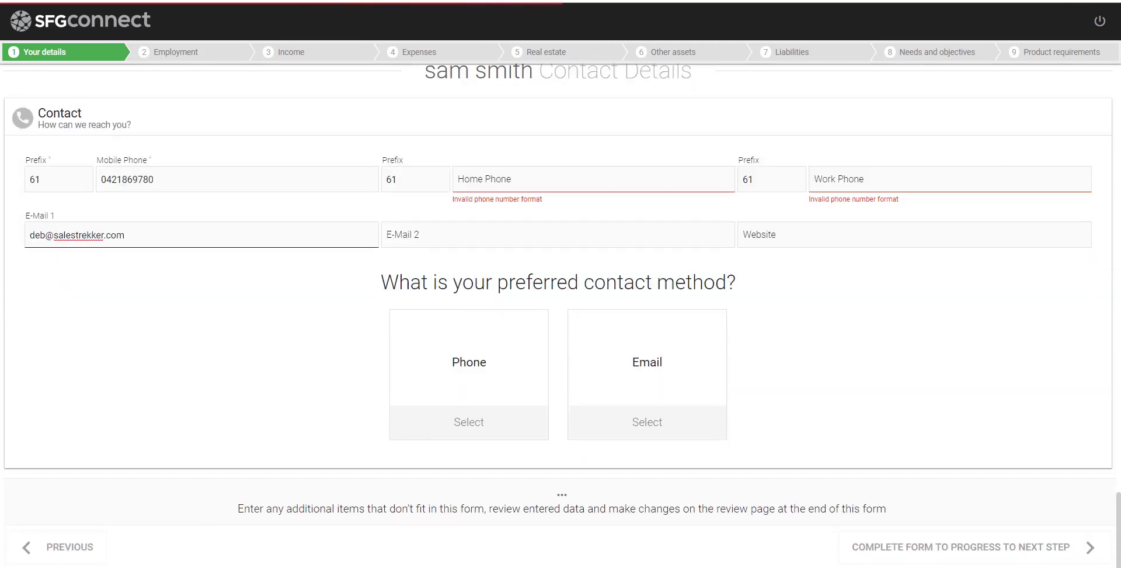
{"action": "left_click", "coordinate": [688, 388]}
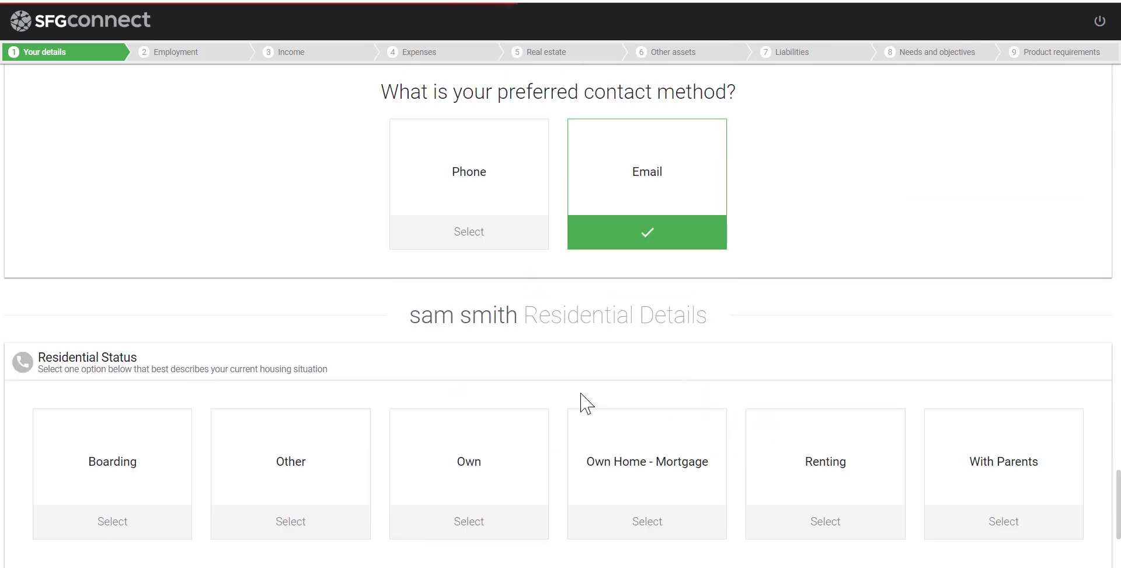
{"action": "left_click", "coordinate": [810, 480]}
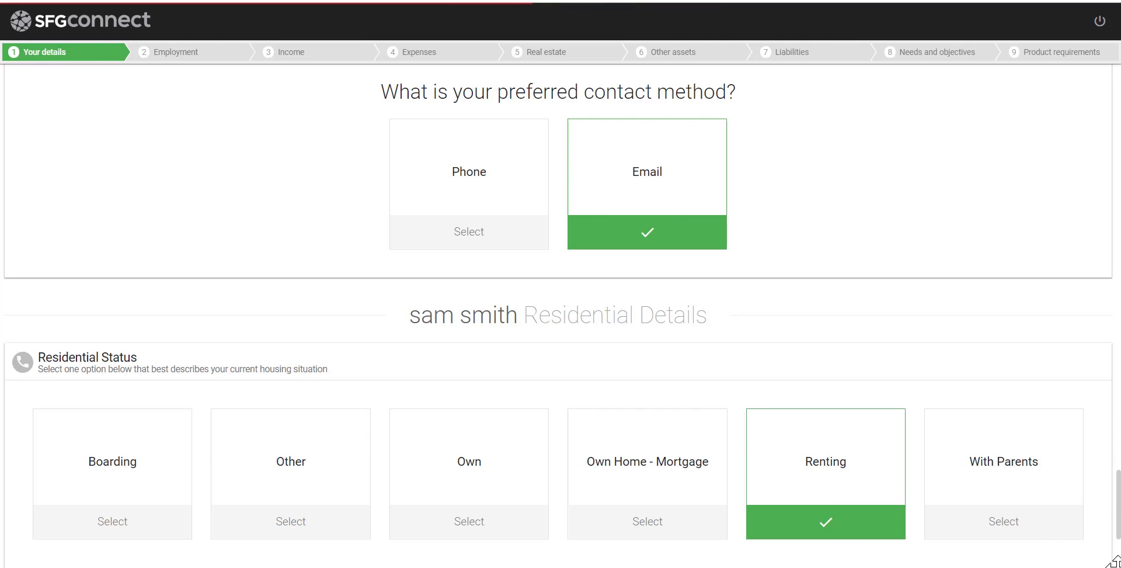
{"action": "scroll", "coordinate": [1117, 557], "scroll_direction": "down", "scroll_amount": 4}
{"action": "scroll", "coordinate": [1116, 557], "scroll_direction": "up", "scroll_amount": 4}
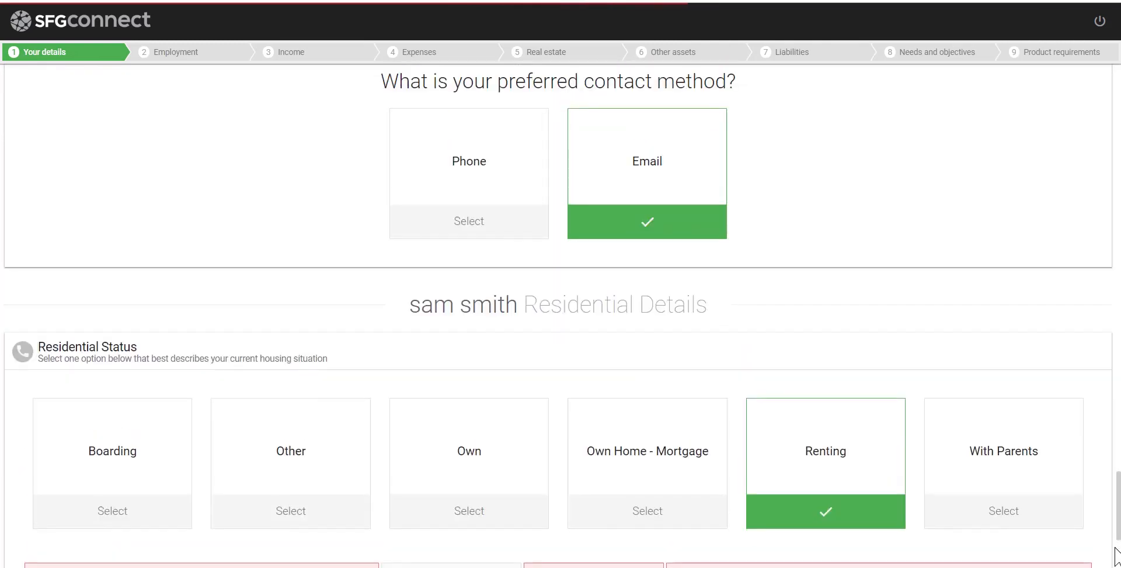
{"action": "scroll", "coordinate": [1117, 558], "scroll_direction": "down", "scroll_amount": 4}
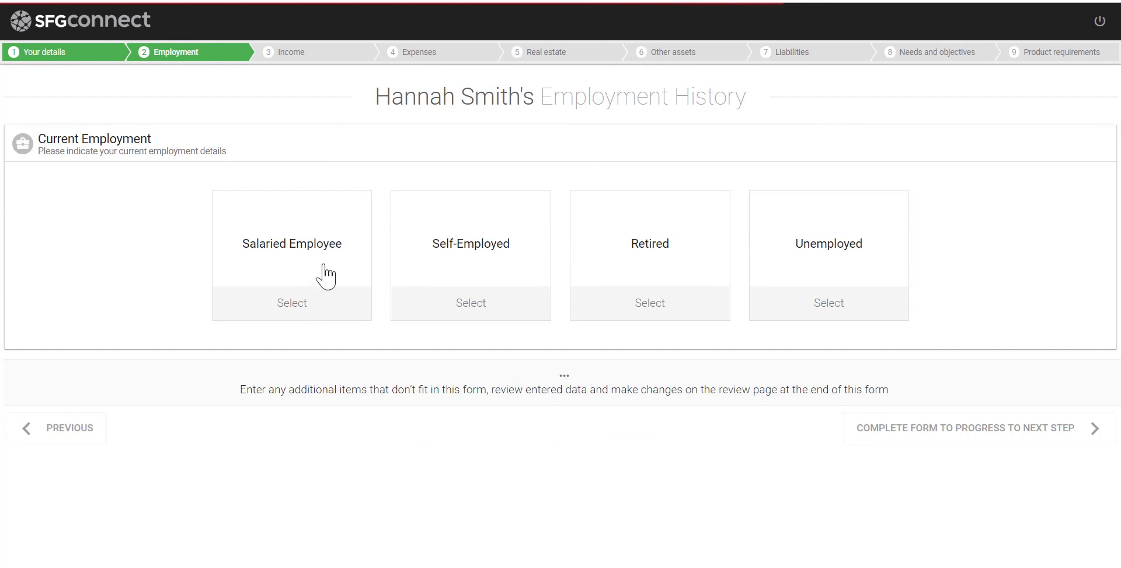
Record the first applicant as full-time salaried at 'consultant r us' from 12/12/2011
{"action": "left_click", "coordinate": [324, 273]}
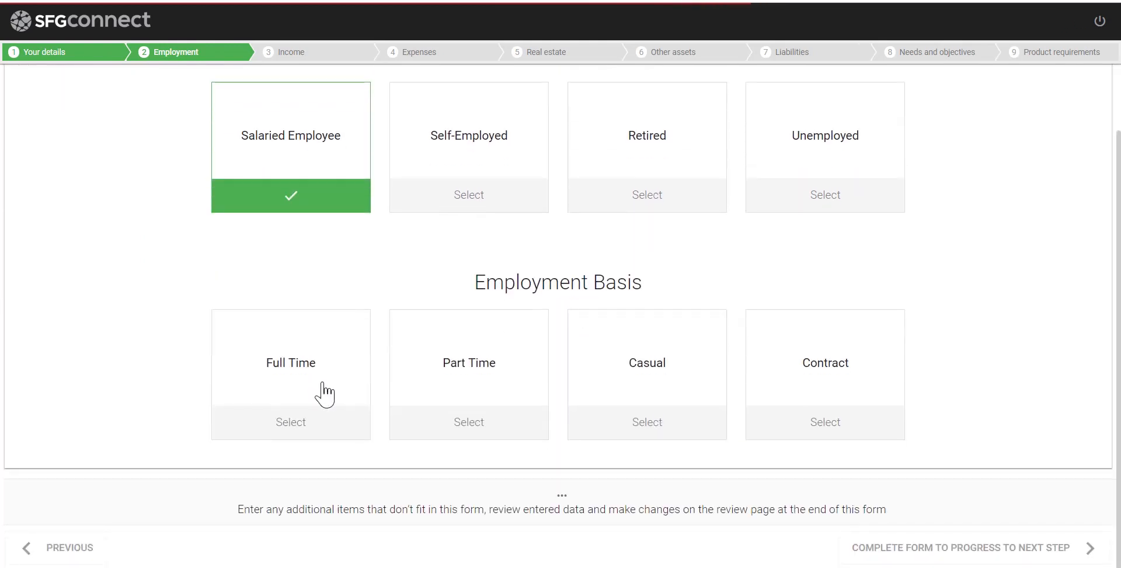
{"action": "left_click", "coordinate": [325, 393]}
{"action": "left_click", "coordinate": [136, 238]}
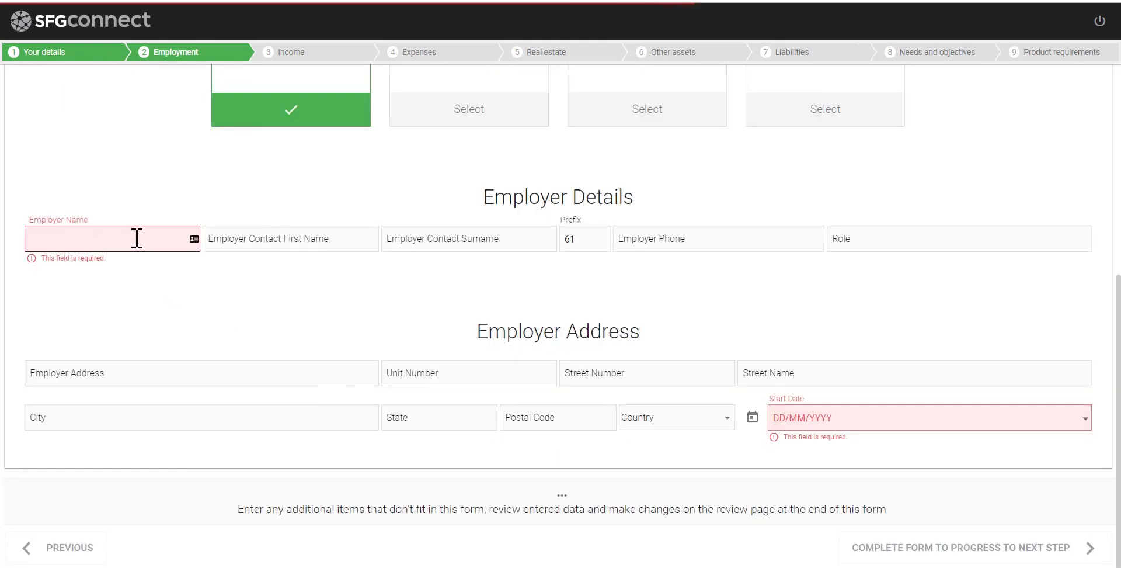
{"action": "type", "text": "consultant r us"}
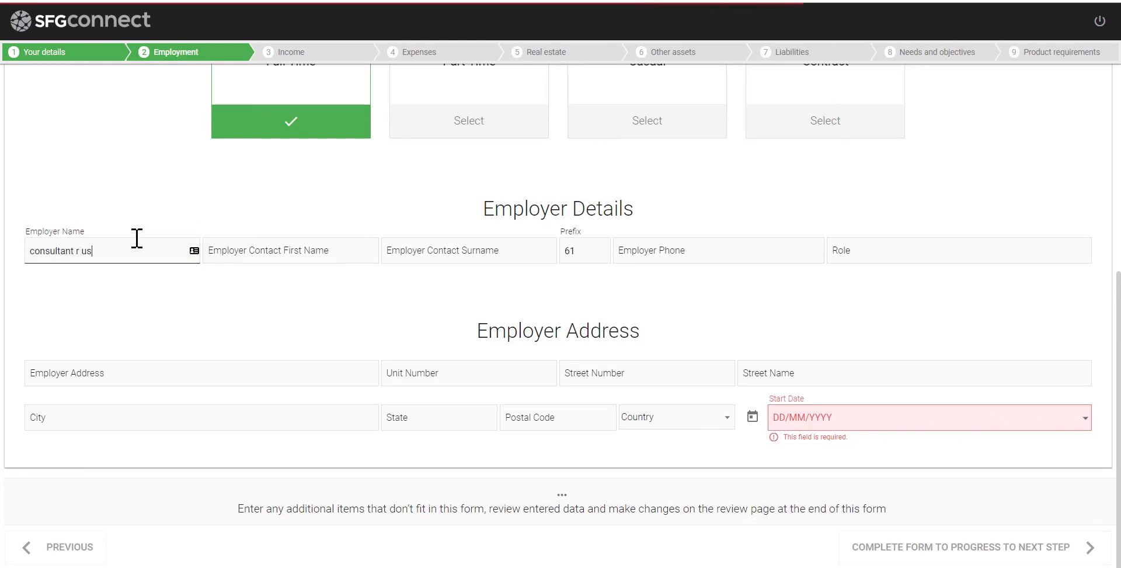
{"action": "left_click", "coordinate": [826, 416]}
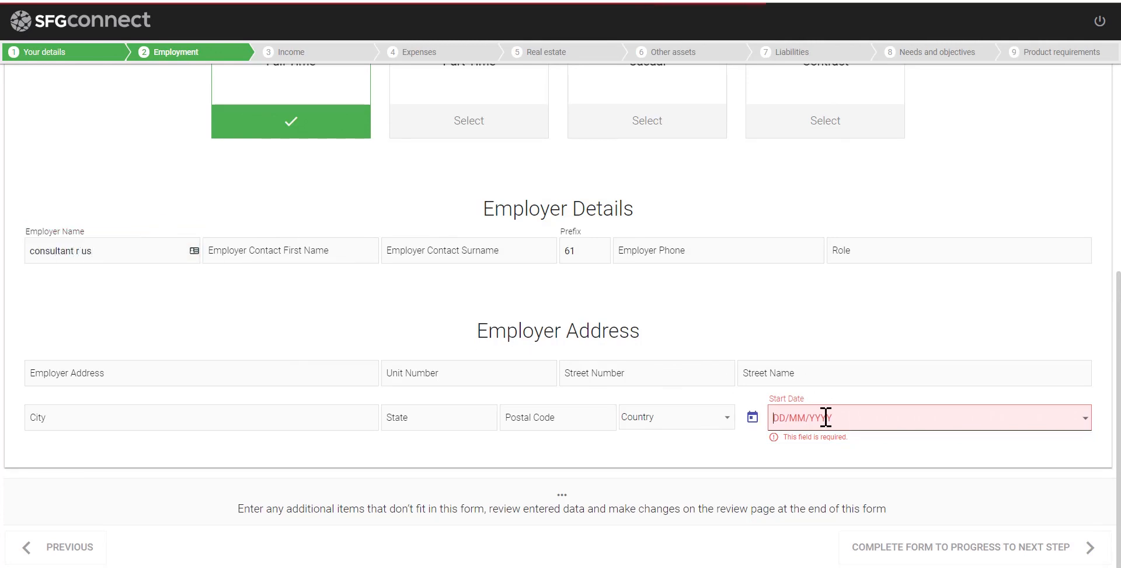
{"action": "type", "text": "12/12/2011"}
{"action": "scroll", "coordinate": [825, 417], "scroll_direction": "down", "scroll_amount": 5}
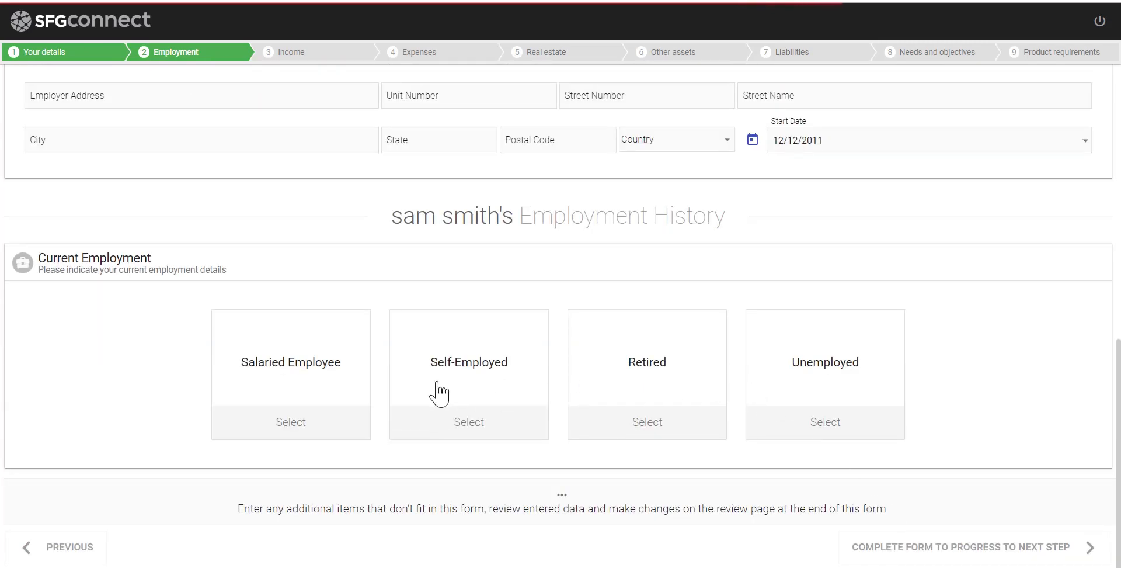
Record the second applicant as full-time salaried at 'test' from 12/12/2011 and continue
{"action": "left_click", "coordinate": [282, 404]}
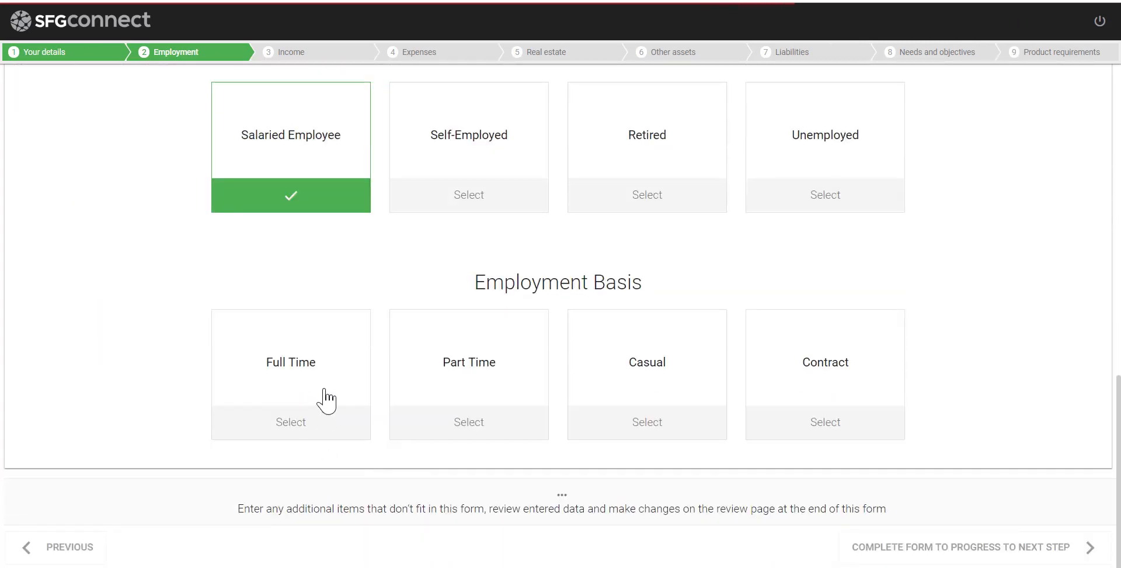
{"action": "left_click", "coordinate": [325, 401]}
{"action": "left_click", "coordinate": [117, 238]}
{"action": "type", "text": "test"}
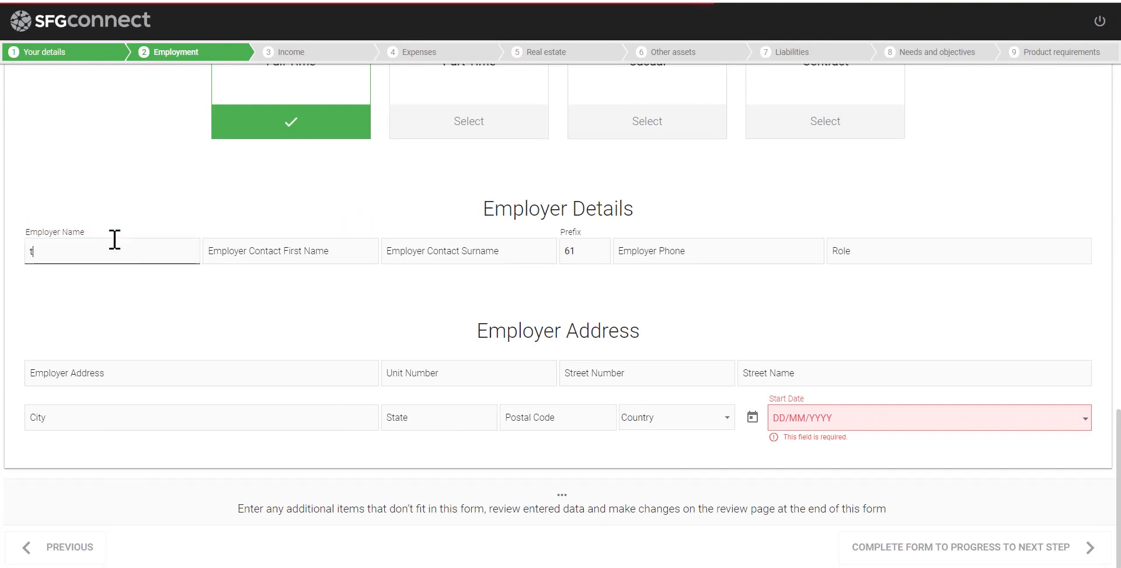
{"action": "left_click", "coordinate": [776, 416]}
{"action": "type", "text": "2/12/2011"}
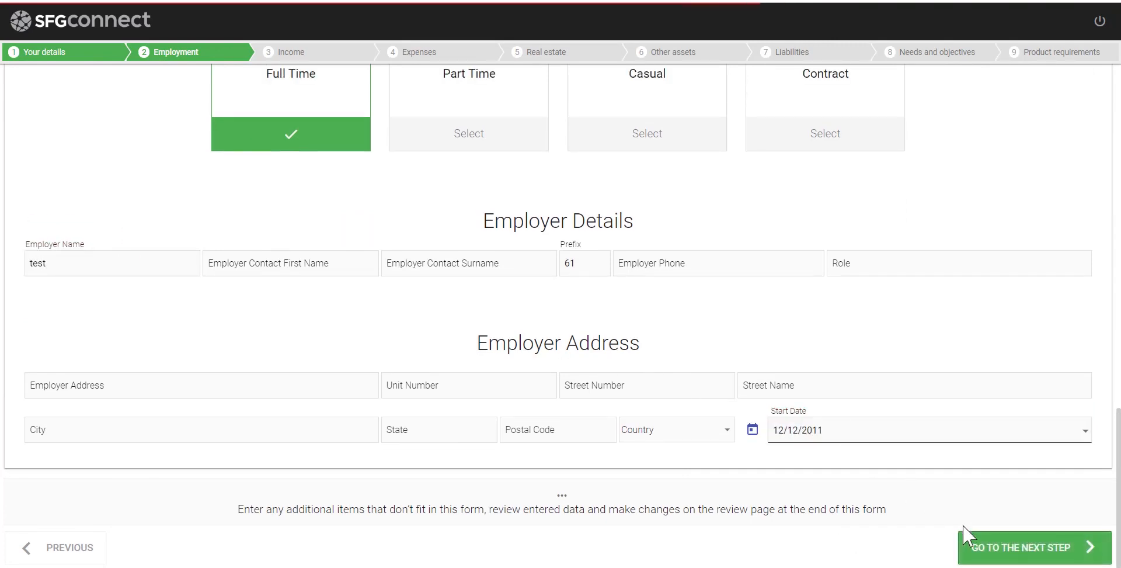
{"action": "left_click", "coordinate": [977, 552]}
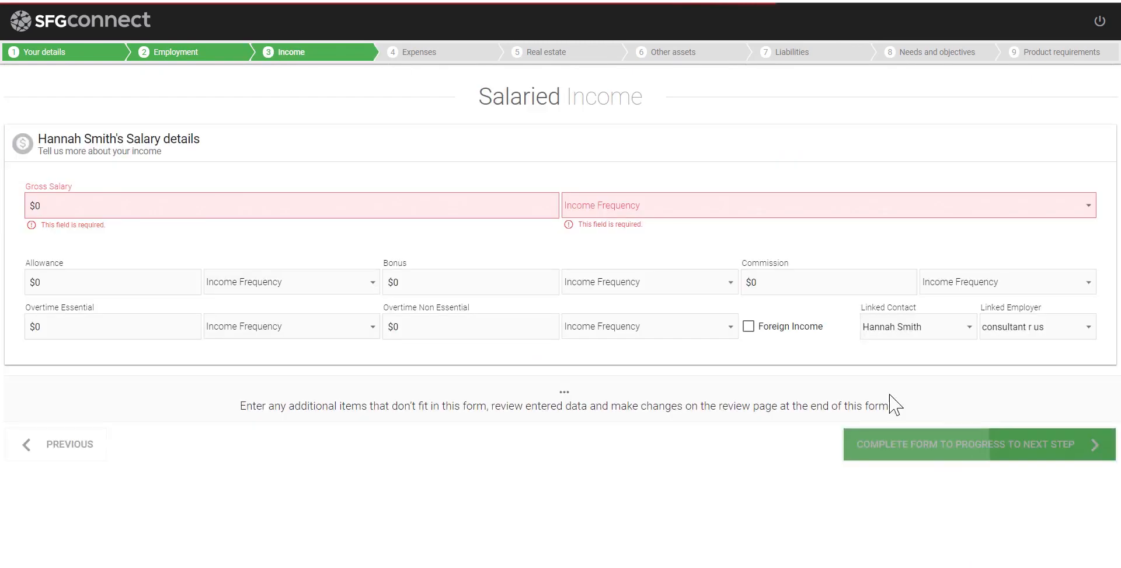
Enter annual gross salaries of $150,000 and $120,000 for the two applicants
{"action": "left_click", "coordinate": [206, 206]}
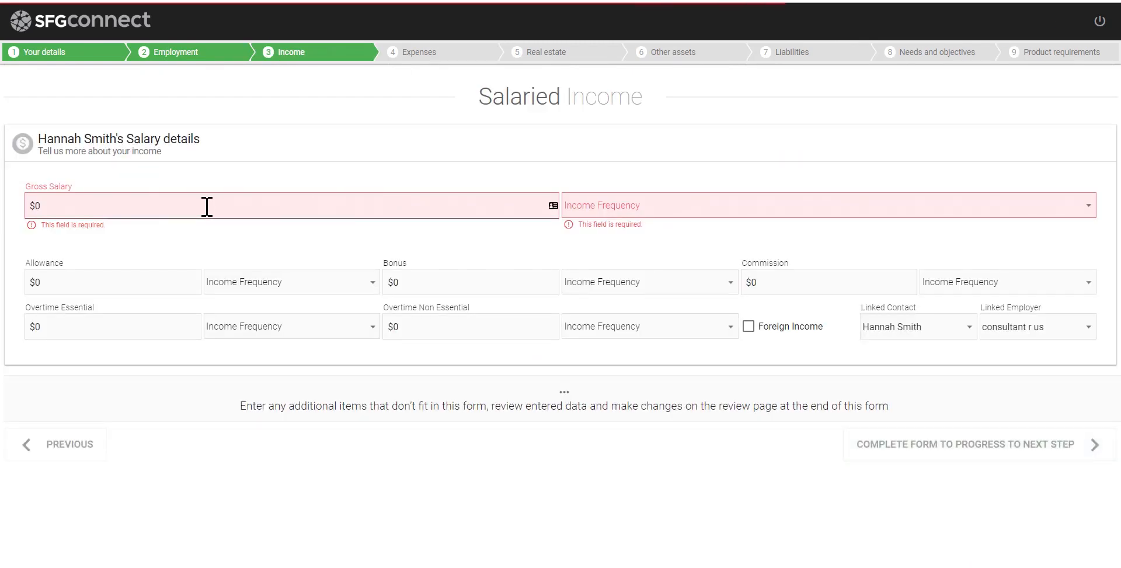
{"action": "type", "text": "150,000"}
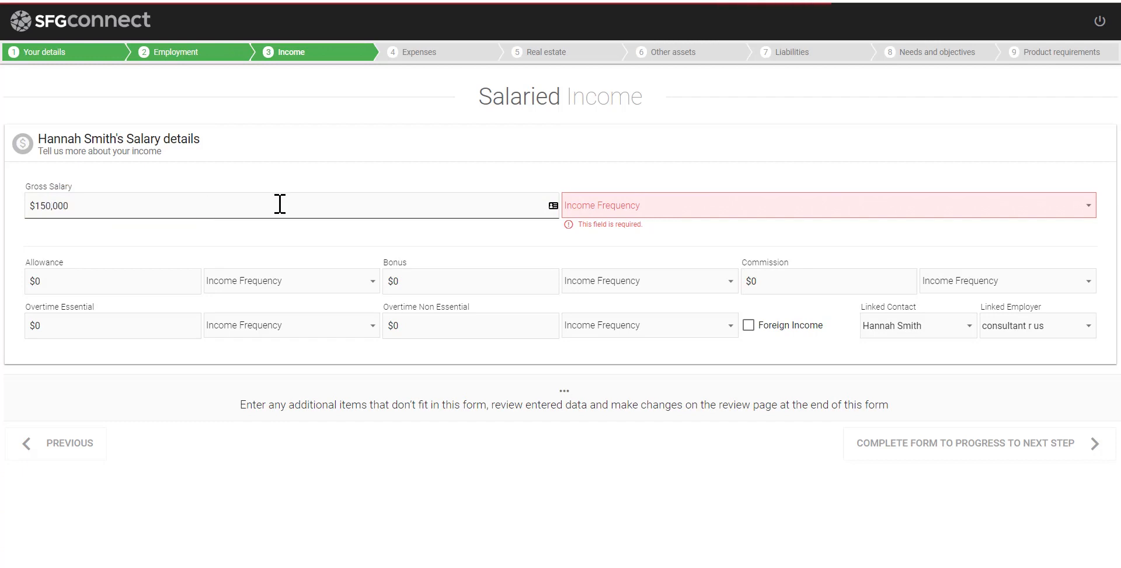
{"action": "left_click", "coordinate": [633, 211]}
{"action": "left_click", "coordinate": [623, 291]}
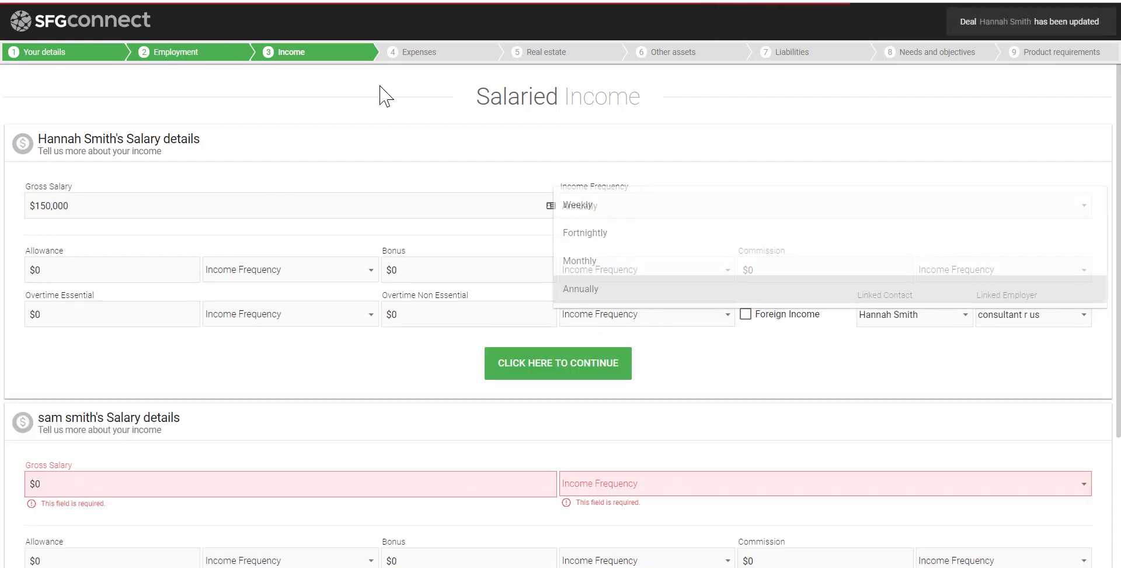
{"action": "left_click", "coordinate": [96, 482]}
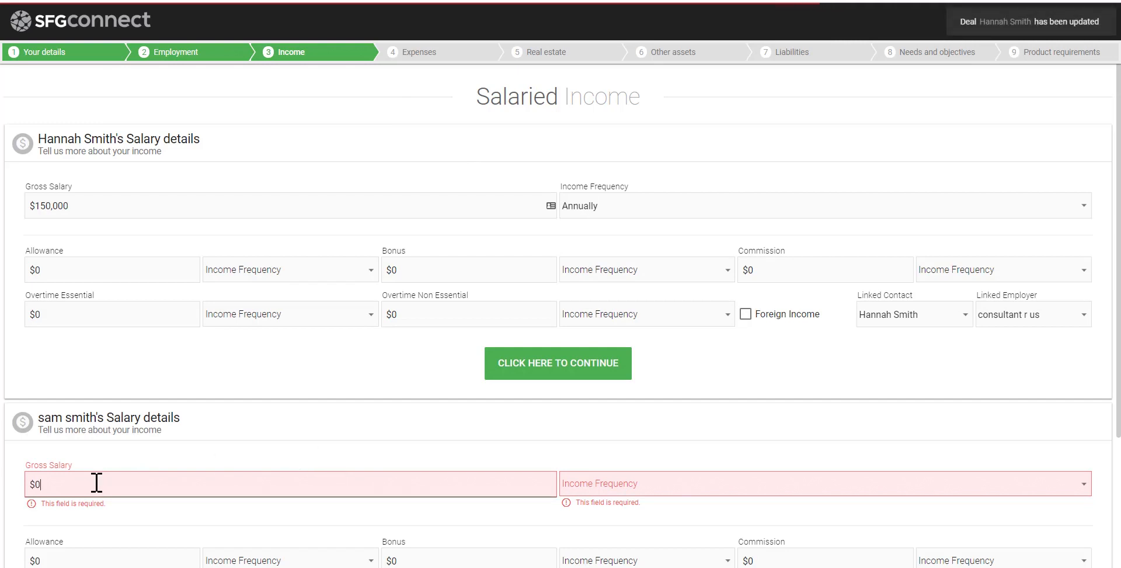
{"action": "type", "text": "120,000"}
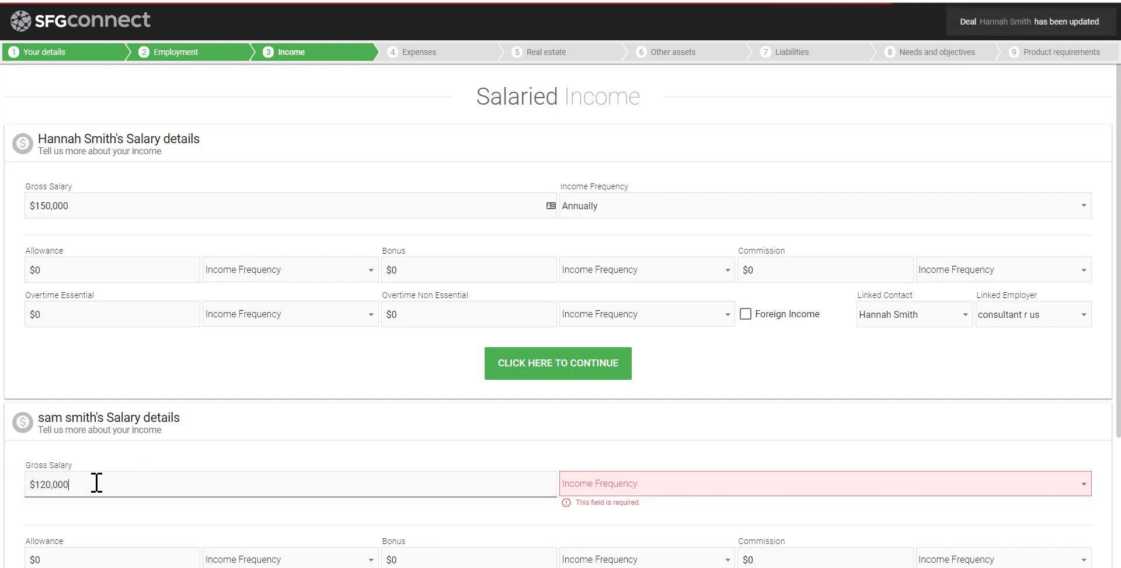
{"action": "left_click", "coordinate": [577, 490]}
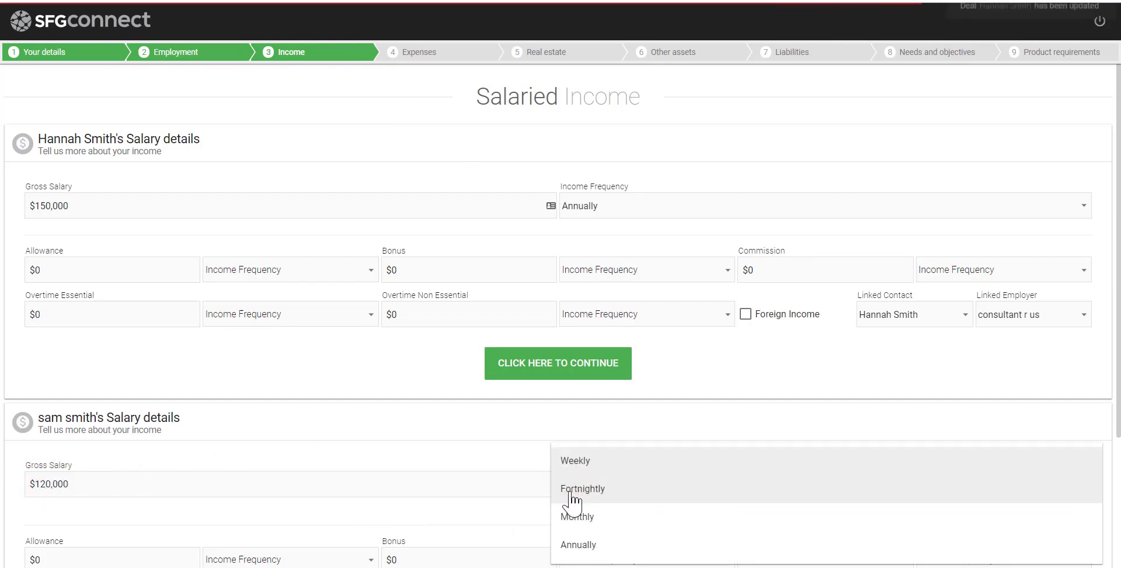
{"action": "left_click", "coordinate": [582, 545]}
Confirm the salary details, record zero other taxable and non-taxable income, and continue
{"action": "scroll", "coordinate": [537, 475], "scroll_direction": "down", "scroll_amount": 3}
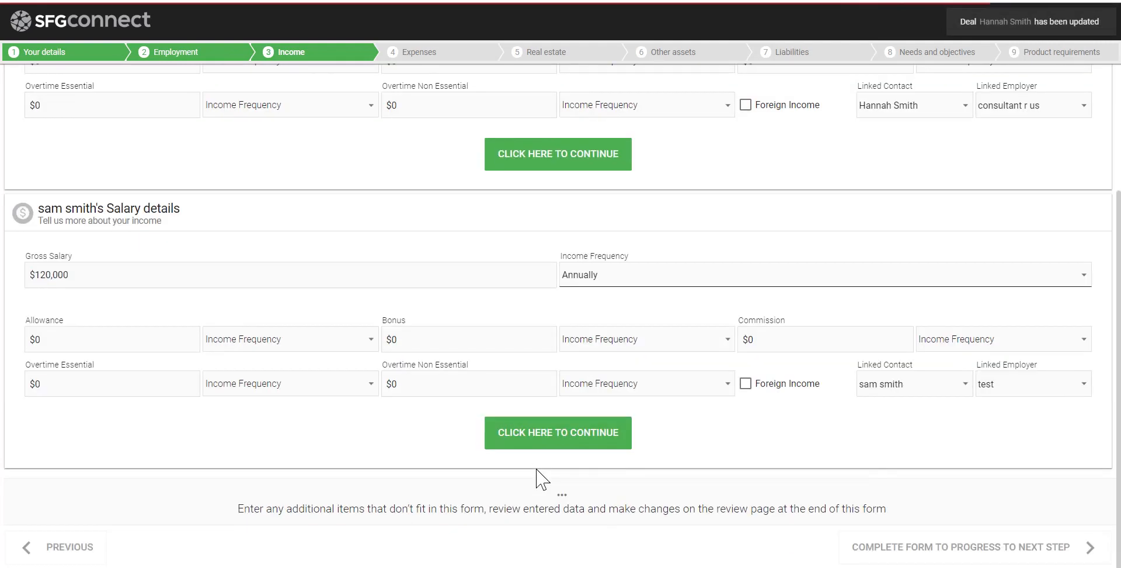
{"action": "left_click", "coordinate": [600, 444]}
{"action": "left_click", "coordinate": [304, 383]}
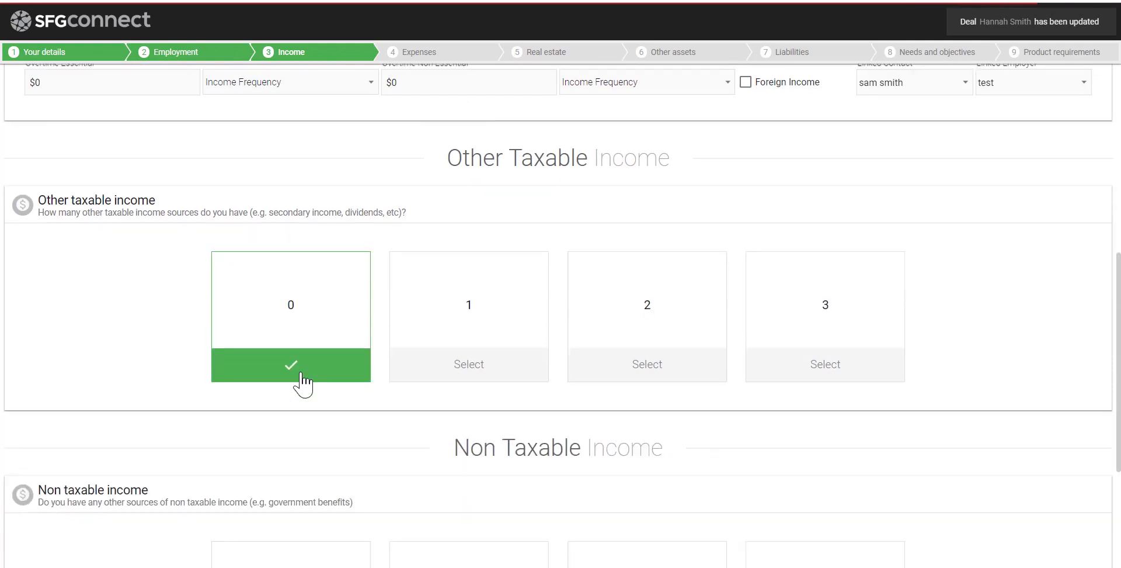
{"action": "left_click", "coordinate": [338, 425]}
{"action": "left_click", "coordinate": [992, 552]}
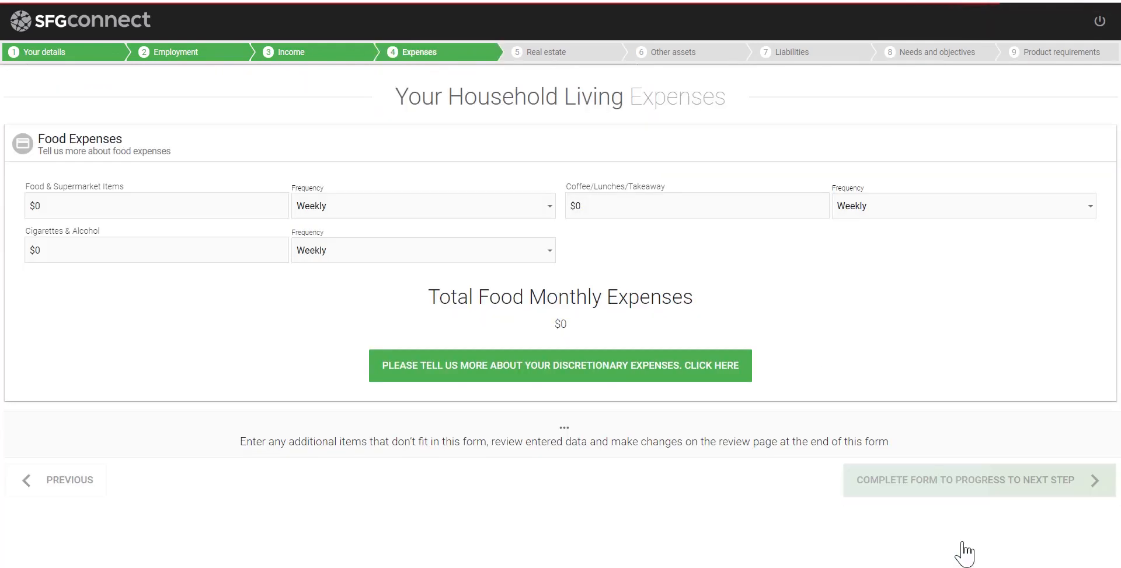
Expand the discretionary, children, health, transportation and property expense sections
{"action": "left_click", "coordinate": [209, 205]}
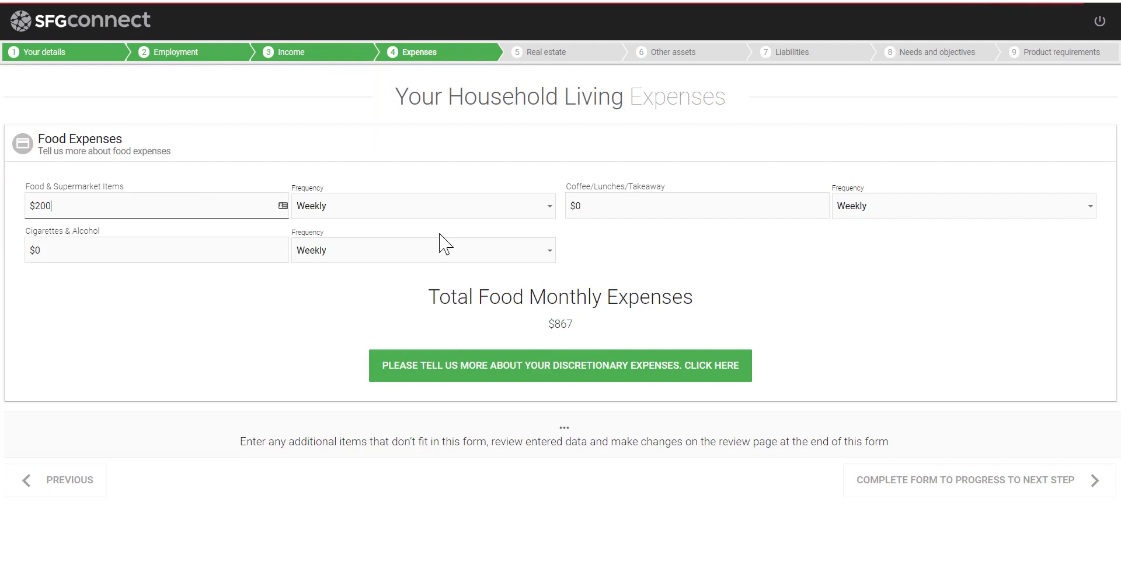
{"action": "left_click", "coordinate": [474, 365]}
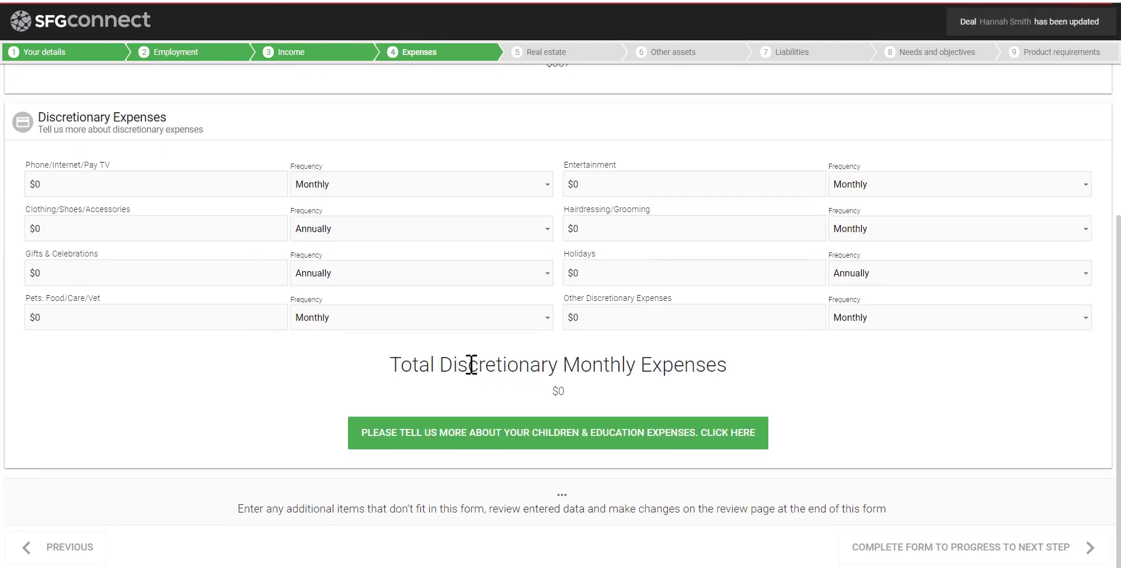
{"action": "left_click", "coordinate": [470, 435]}
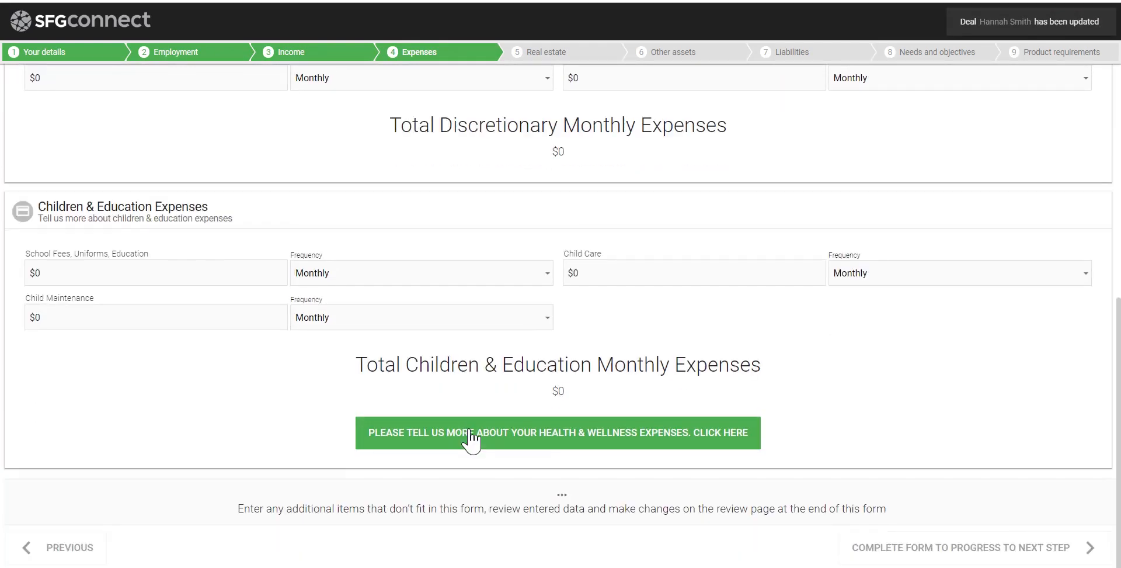
{"action": "left_click", "coordinate": [470, 434]}
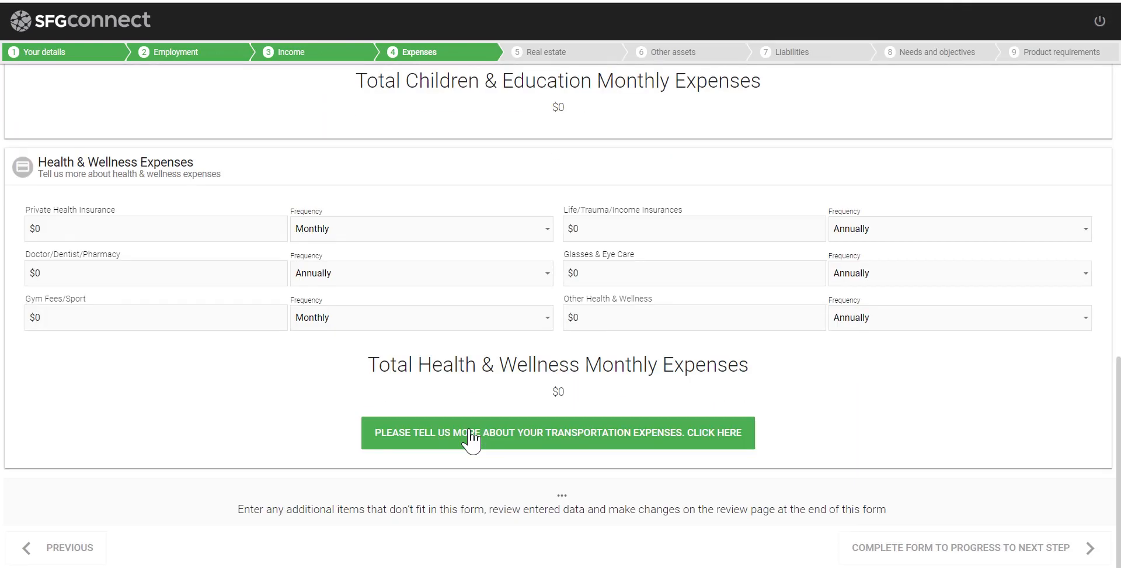
{"action": "left_click", "coordinate": [471, 435]}
{"action": "left_click", "coordinate": [470, 435]}
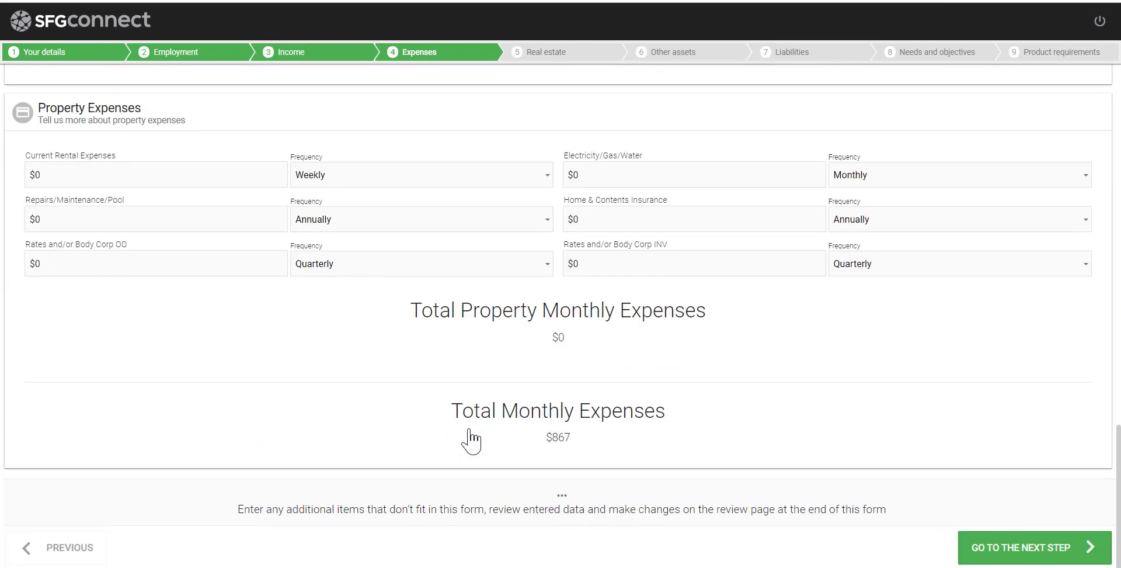
Enter current rental expenses of $3,000 with Annually frequency and move to Real estate
{"action": "left_click", "coordinate": [100, 178]}
{"action": "type", "text": "3000"}
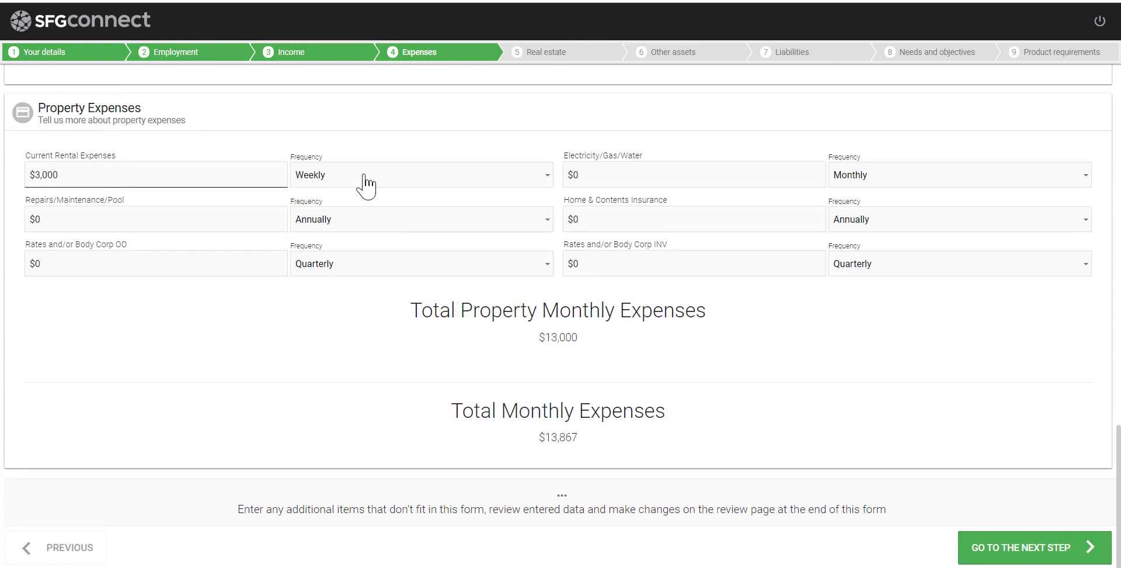
{"action": "left_click", "coordinate": [364, 176]}
{"action": "left_click", "coordinate": [358, 274]}
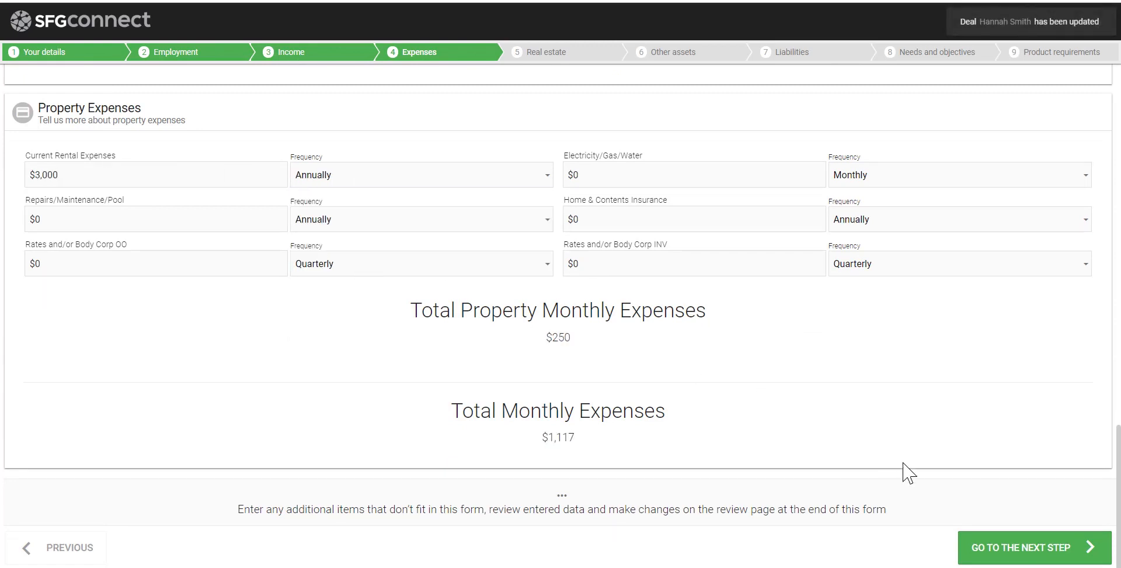
{"action": "left_click", "coordinate": [1005, 558]}
Record zero owner-occupied and zero investment properties under Real estate
{"action": "left_click", "coordinate": [360, 264]}
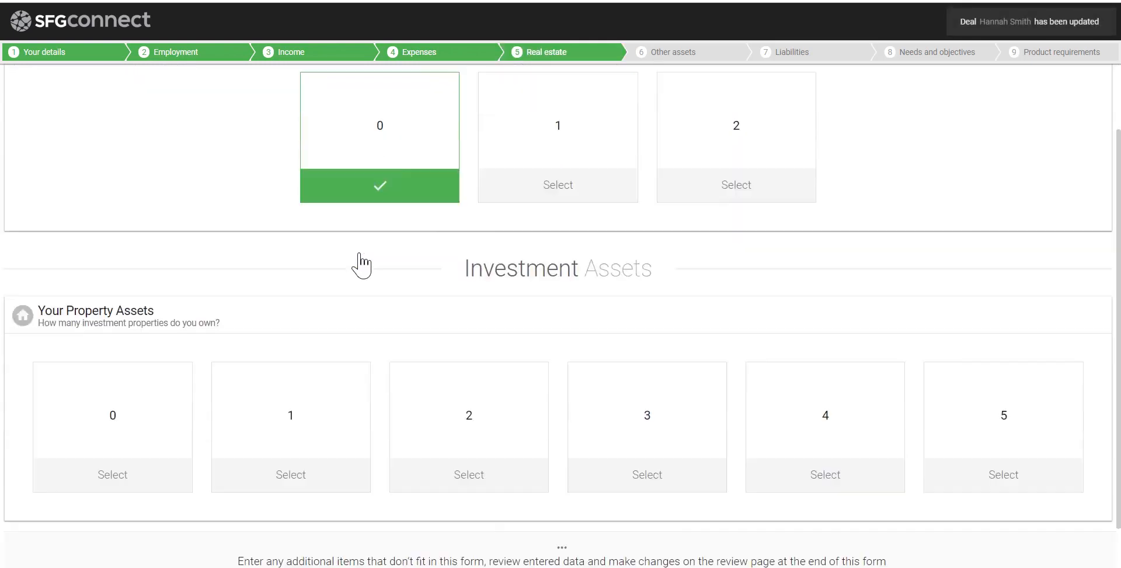
{"action": "left_click", "coordinate": [150, 350]}
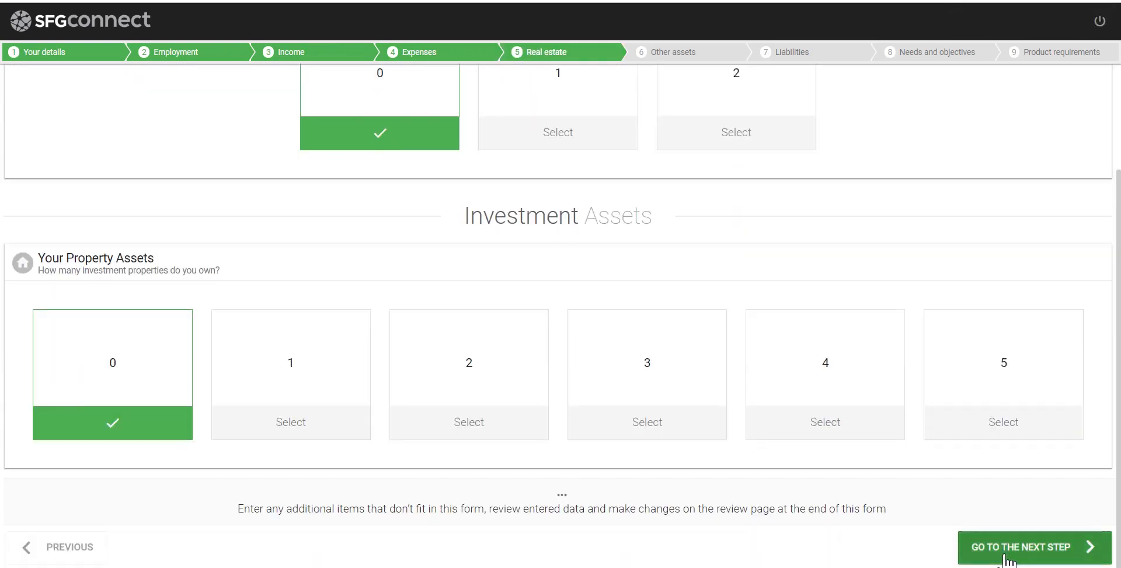
{"action": "left_click", "coordinate": [1005, 558]}
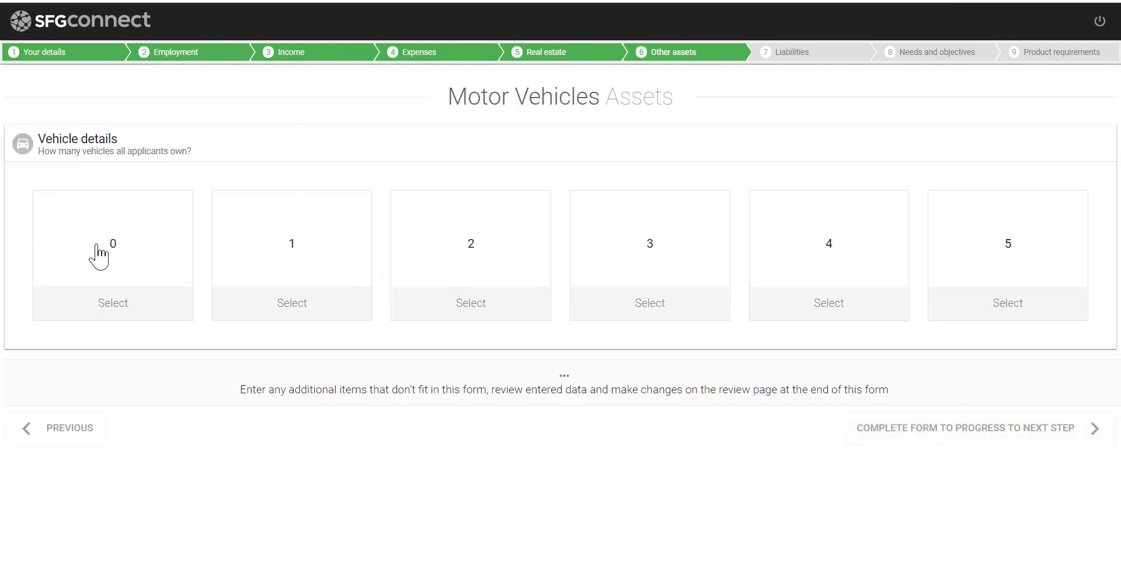
Record zero vehicles, bank accounts and superfunds, and no shares, home contents or other assets
{"action": "left_click", "coordinate": [97, 245]}
{"action": "left_click", "coordinate": [120, 351]}
{"action": "left_click", "coordinate": [294, 356]}
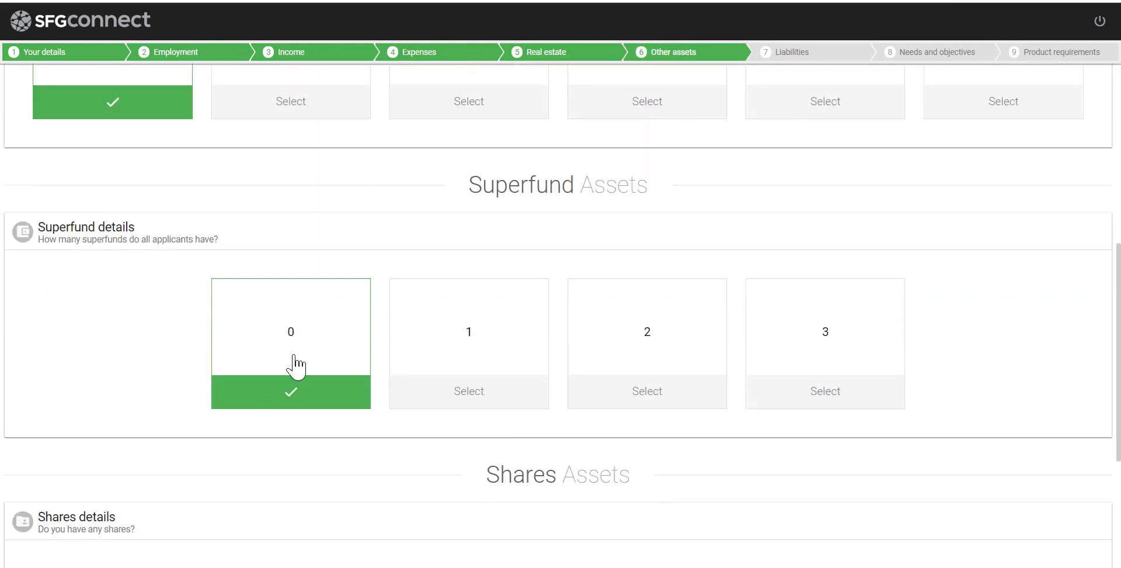
{"action": "left_click", "coordinate": [643, 386]}
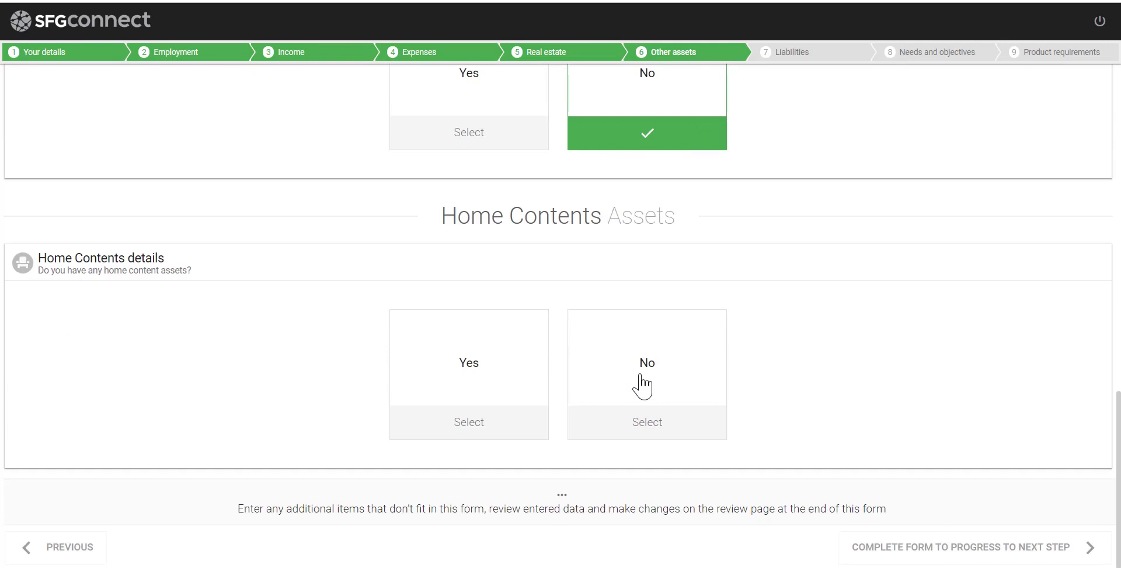
{"action": "left_click", "coordinate": [643, 385]}
{"action": "left_click", "coordinate": [660, 401]}
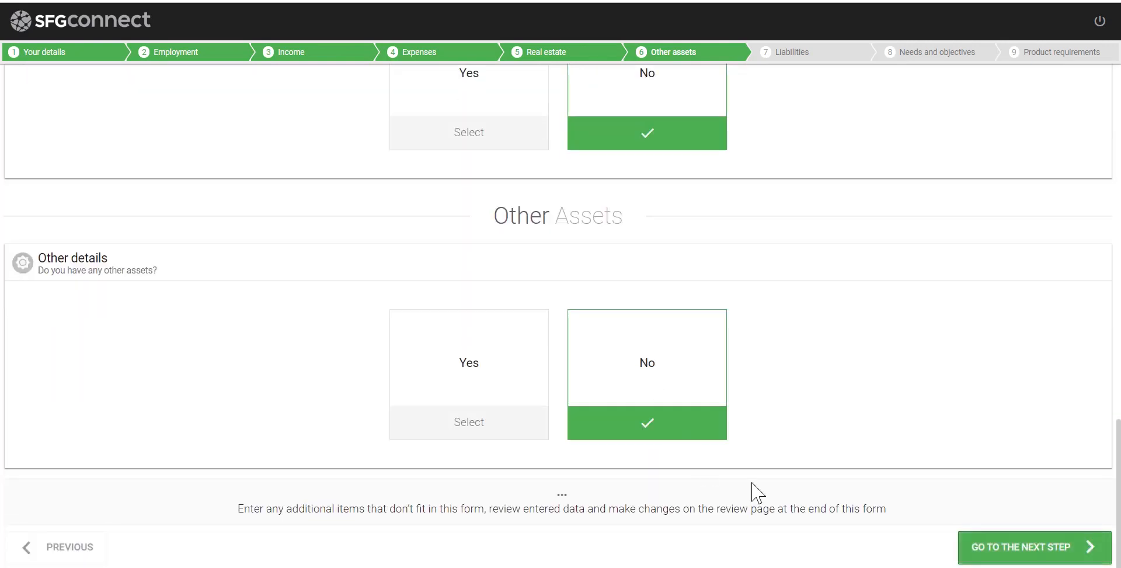
{"action": "left_click", "coordinate": [999, 549]}
Record zero credit cards and personal loans, and no student debt or other loans or leases
{"action": "left_click", "coordinate": [88, 244]}
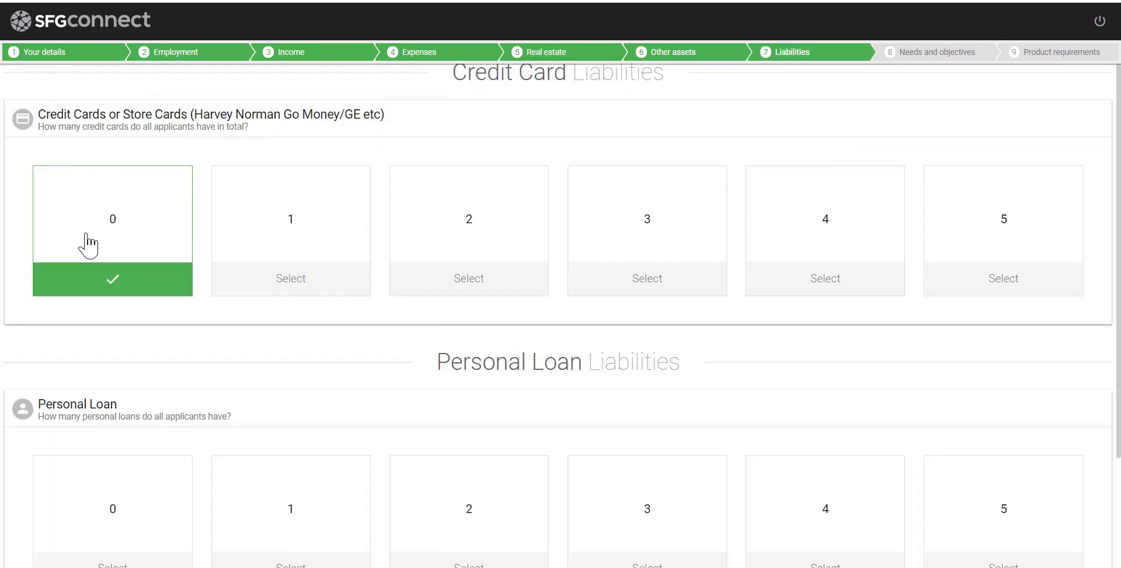
{"action": "left_click", "coordinate": [117, 373]}
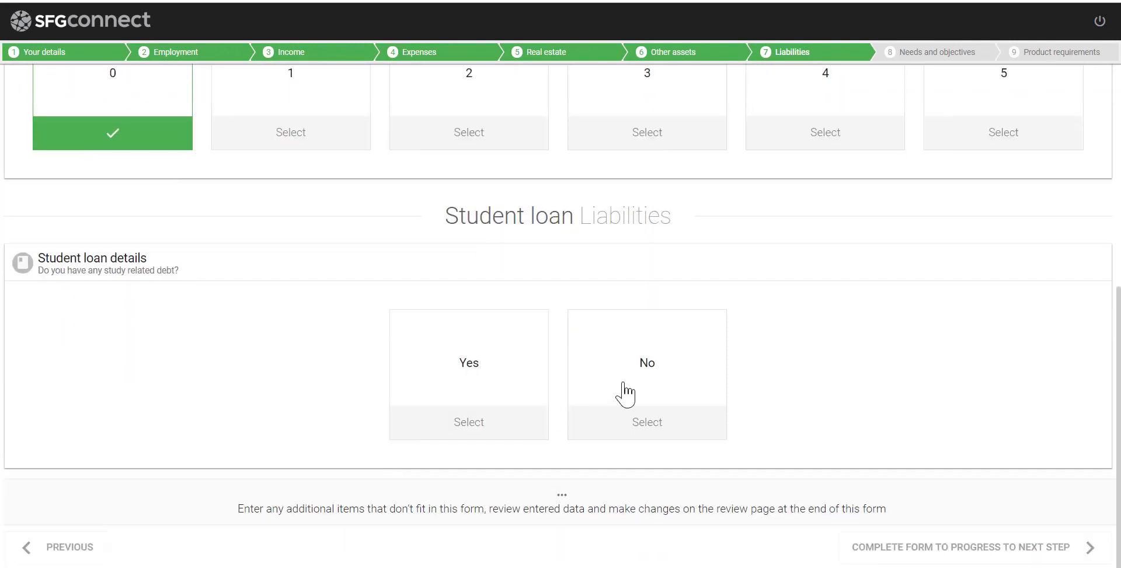
{"action": "left_click", "coordinate": [626, 392]}
{"action": "left_click", "coordinate": [631, 368]}
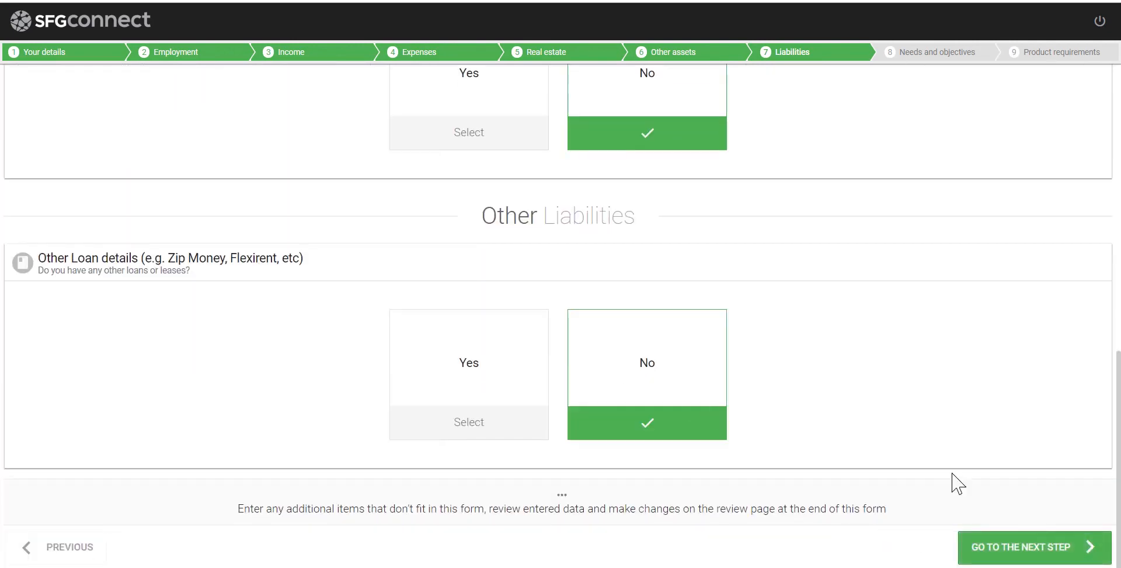
{"action": "left_click", "coordinate": [1062, 551]}
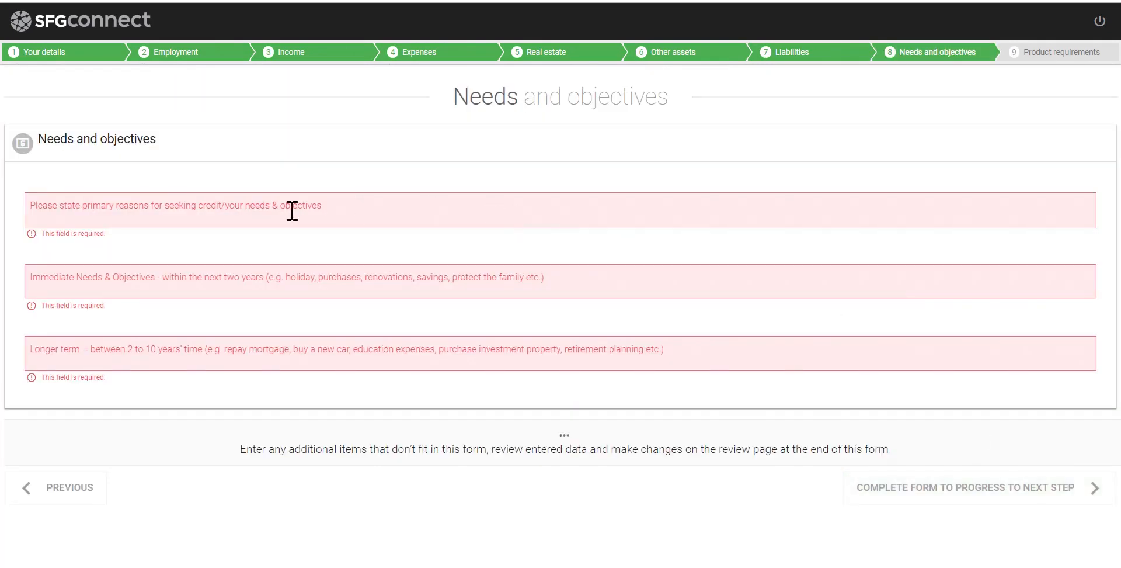
Enter the needs 'buying a home', 'buying a' and 'buying an investment property'
{"action": "left_click", "coordinate": [158, 206]}
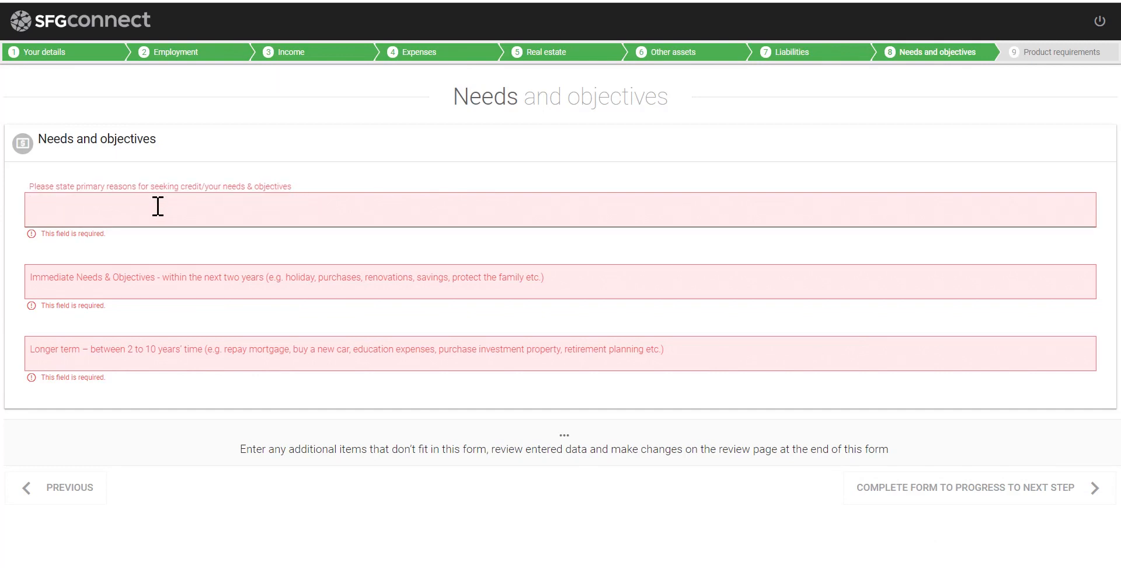
{"action": "type", "text": "by"}
{"action": "key", "text": "BackSpace"}
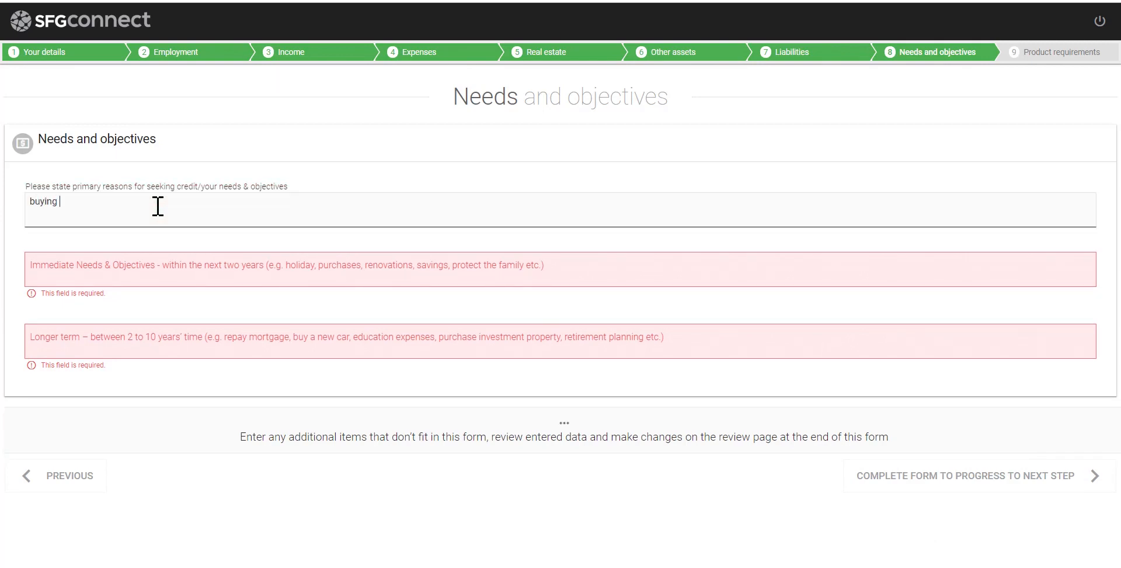
{"action": "type", "text": "uying a home"}
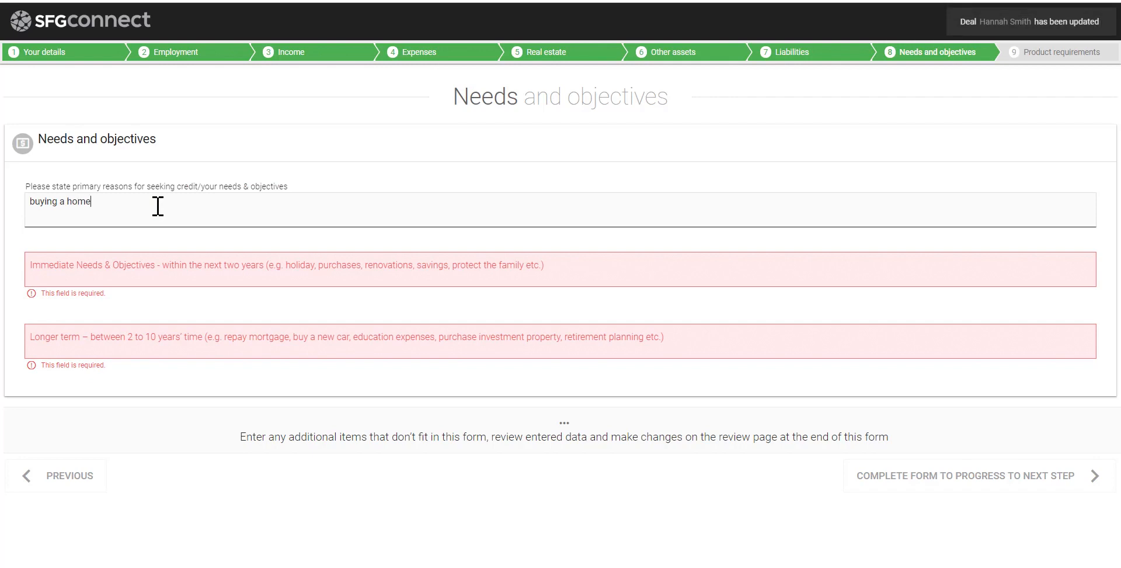
{"action": "left_click", "coordinate": [138, 275]}
{"action": "type", "text": "buying acar"}
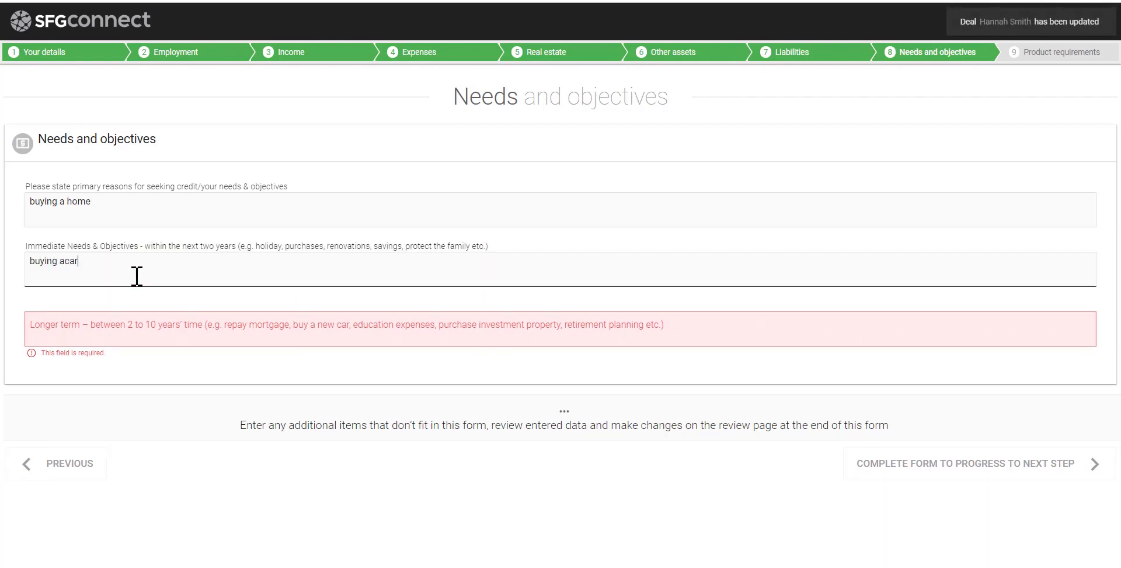
{"action": "key", "text": "Tab"}
{"action": "type", "text": "buyin"}
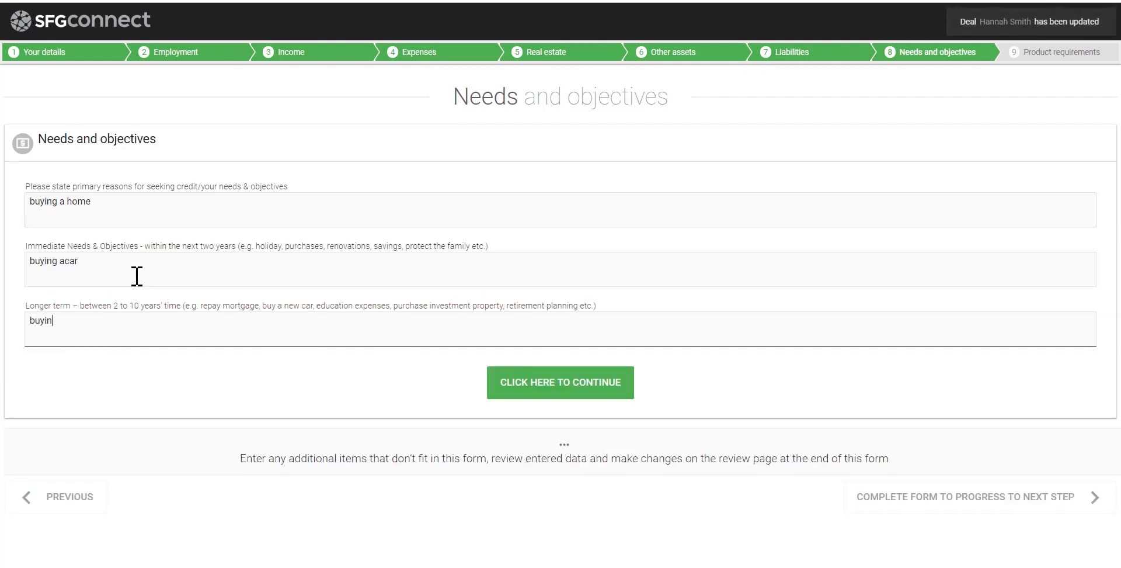
{"action": "type", "text": "g an investment property"}
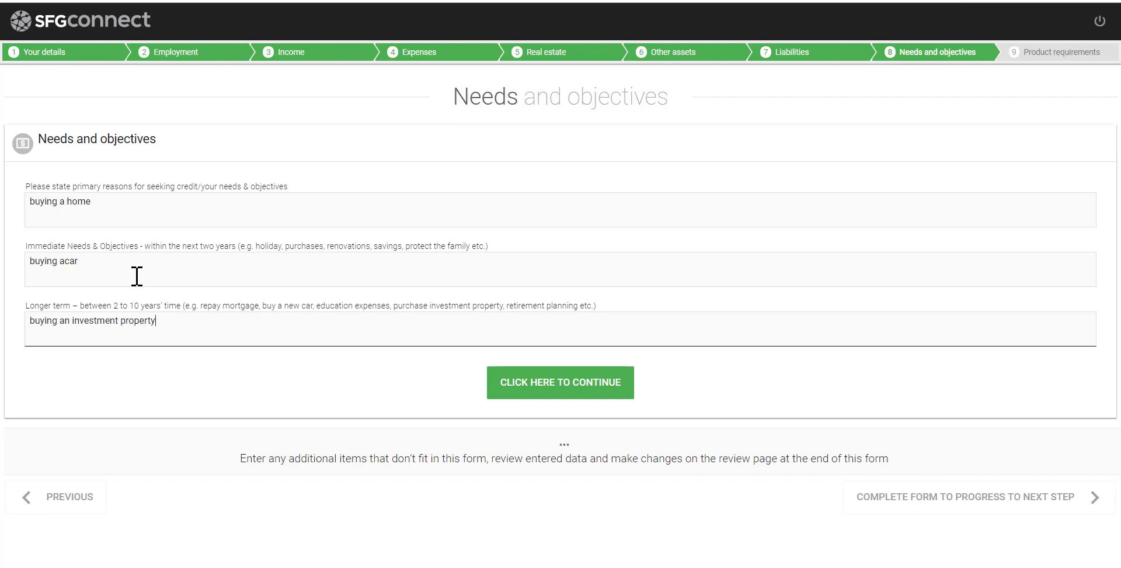
Set the loan to Owner occupier, Purchase a property, with amount 555000
{"action": "left_click", "coordinate": [523, 381]}
{"action": "left_click", "coordinate": [517, 382]}
{"action": "left_click", "coordinate": [556, 473]}
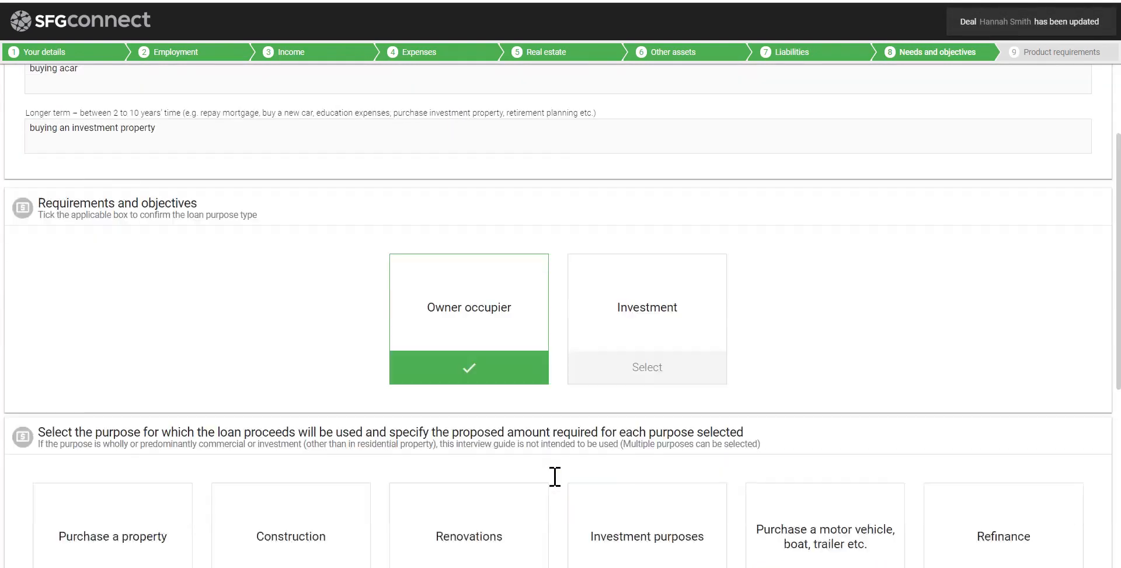
{"action": "left_click", "coordinate": [159, 208]}
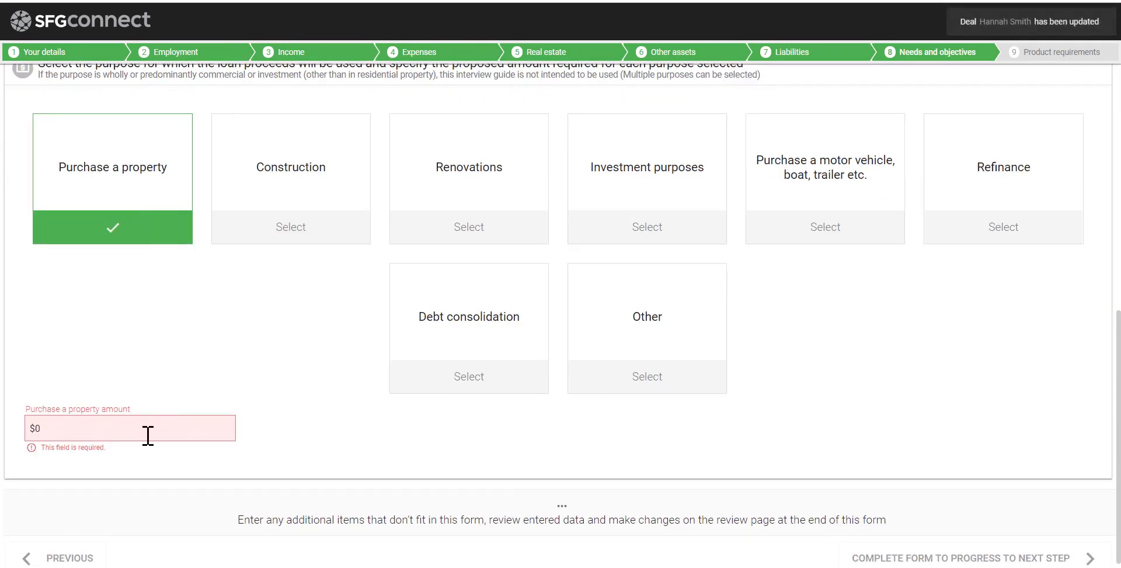
{"action": "type", "text": "5550000"}
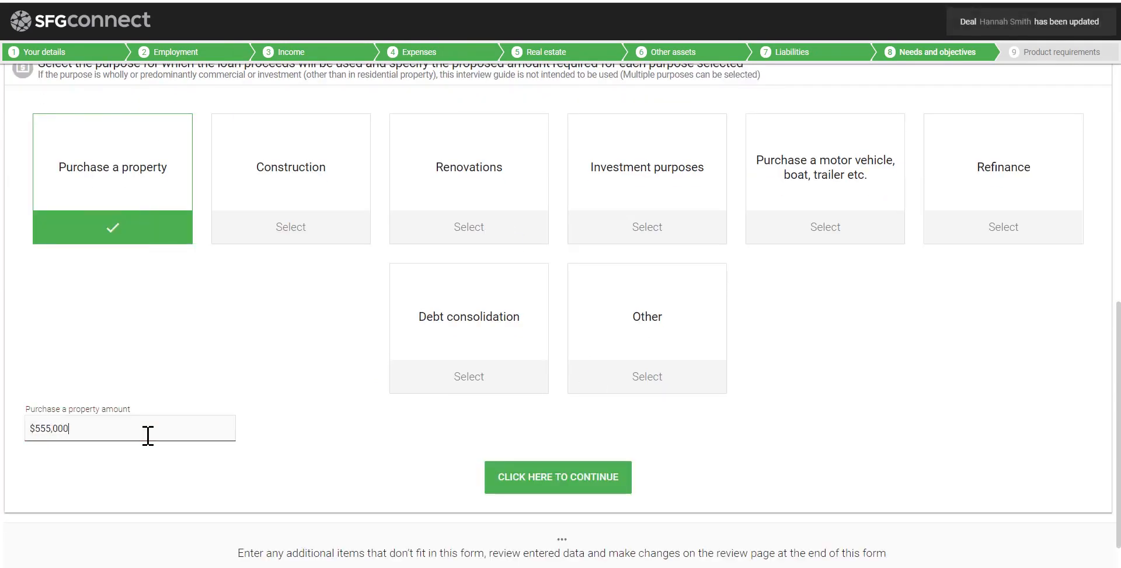
Continue through the financial change, exit strategy, security and credit history questions
{"action": "left_click", "coordinate": [577, 479]}
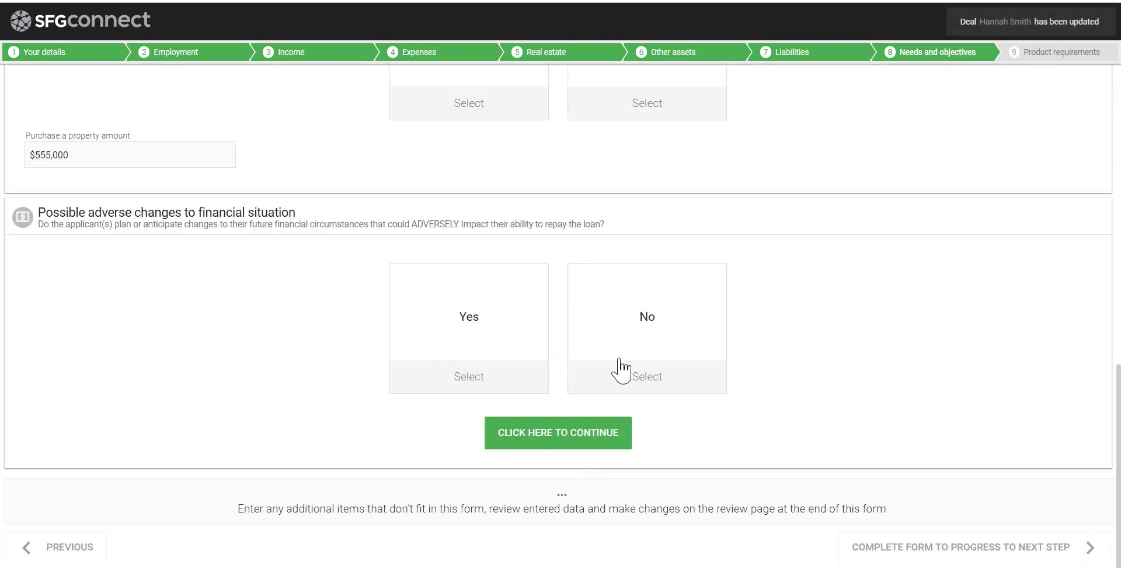
{"action": "left_click", "coordinate": [580, 444]}
{"action": "left_click", "coordinate": [582, 440]}
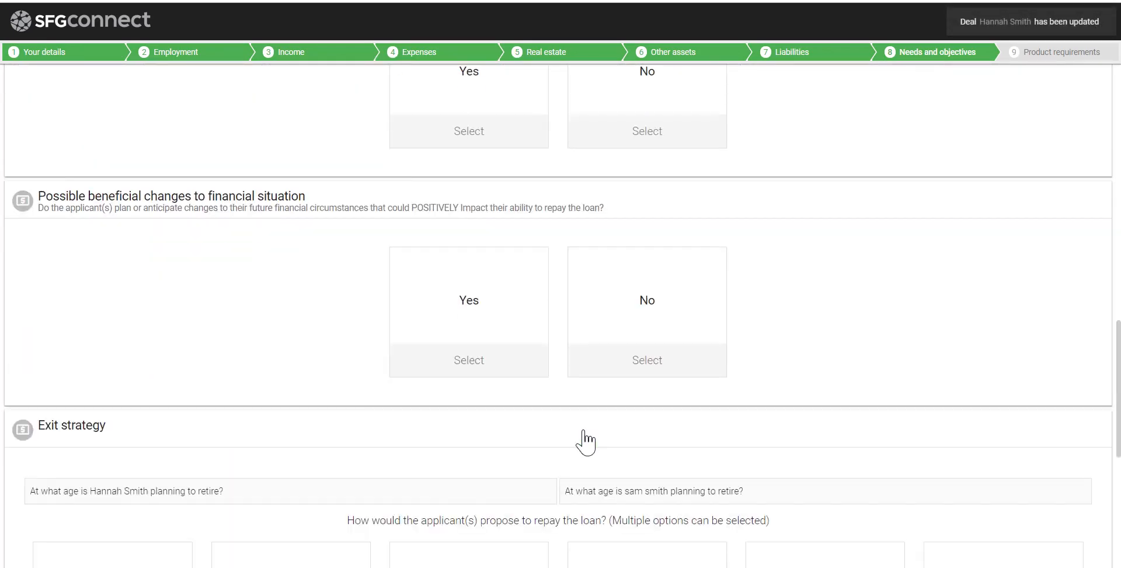
{"action": "left_click", "coordinate": [576, 469]}
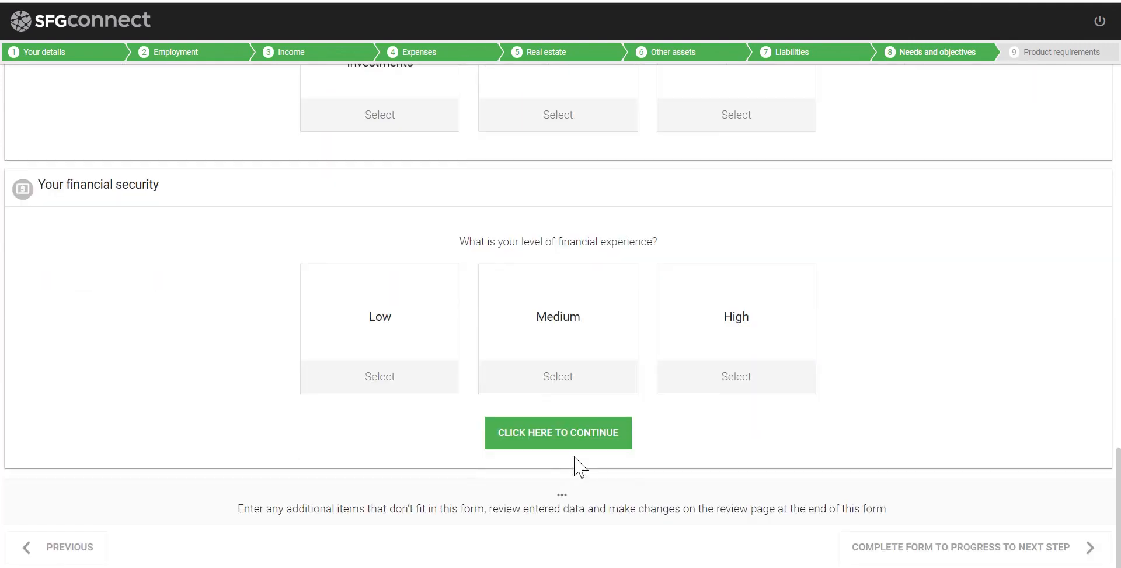
{"action": "left_click", "coordinate": [578, 447]}
{"action": "left_click", "coordinate": [580, 444]}
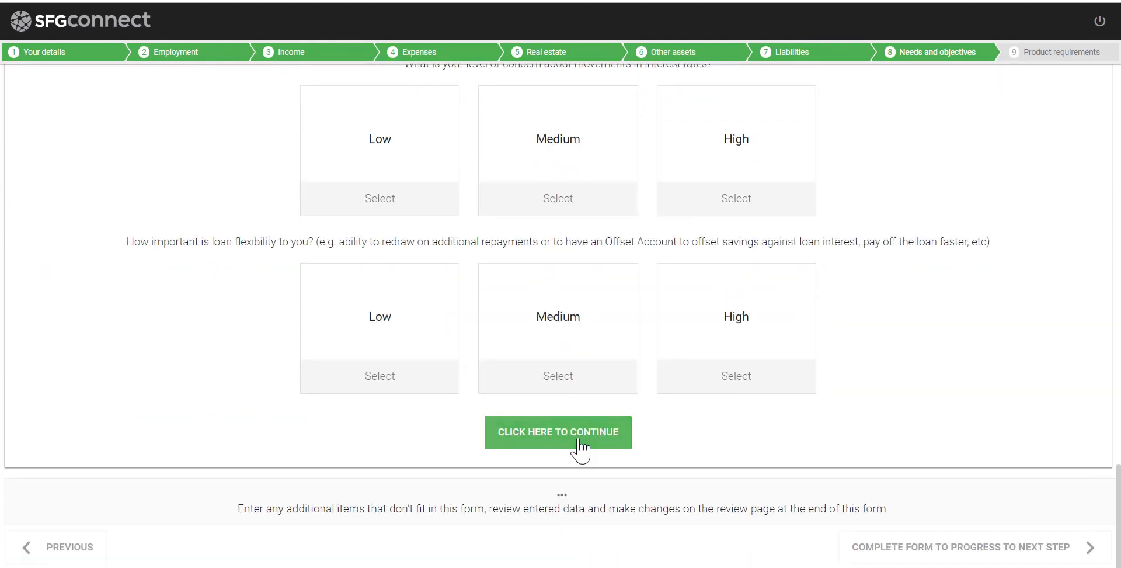
{"action": "left_click", "coordinate": [578, 444]}
{"action": "left_click", "coordinate": [579, 441]}
{"action": "left_click", "coordinate": [578, 439]}
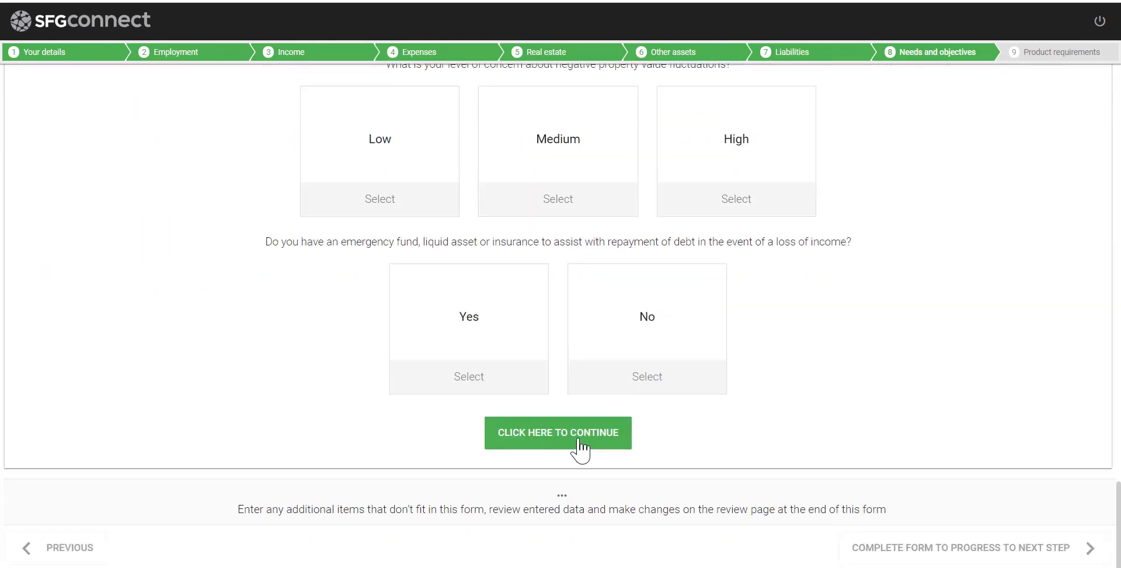
{"action": "left_click", "coordinate": [578, 439]}
{"action": "left_click", "coordinate": [578, 441]}
{"action": "left_click", "coordinate": [578, 441]}
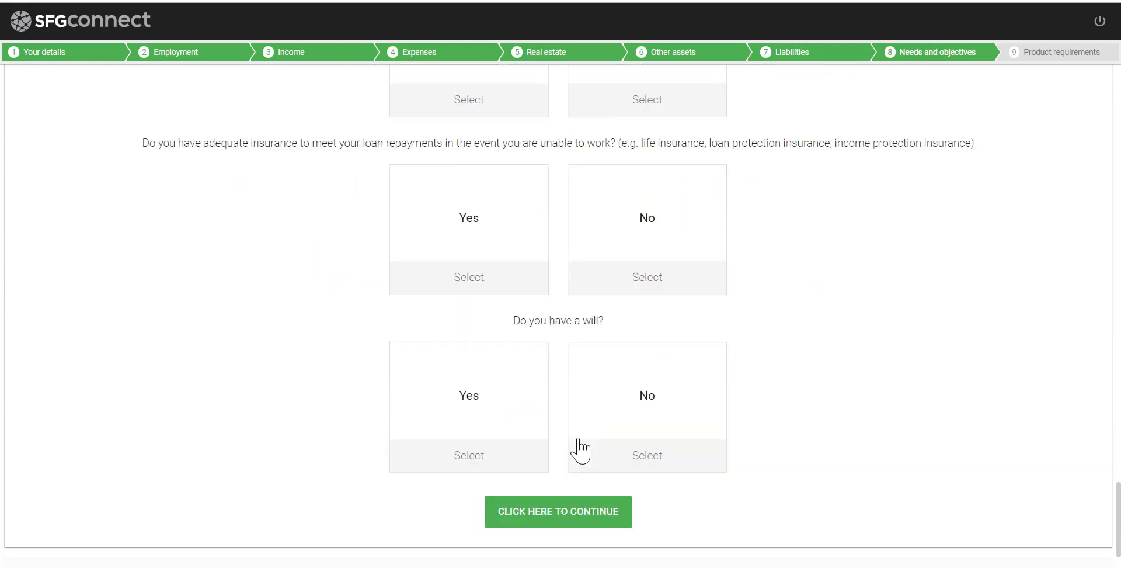
{"action": "left_click", "coordinate": [578, 441]}
{"action": "left_click", "coordinate": [580, 444]}
{"action": "left_click", "coordinate": [580, 444]}
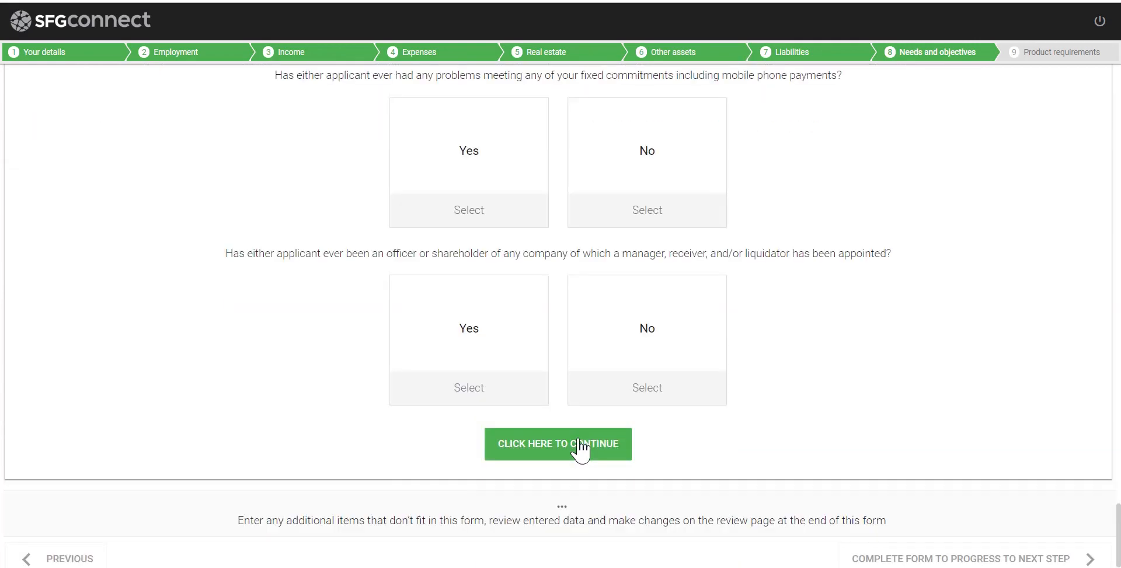
{"action": "left_click", "coordinate": [580, 443]}
{"action": "left_click", "coordinate": [580, 444]}
{"action": "left_click", "coordinate": [578, 447]}
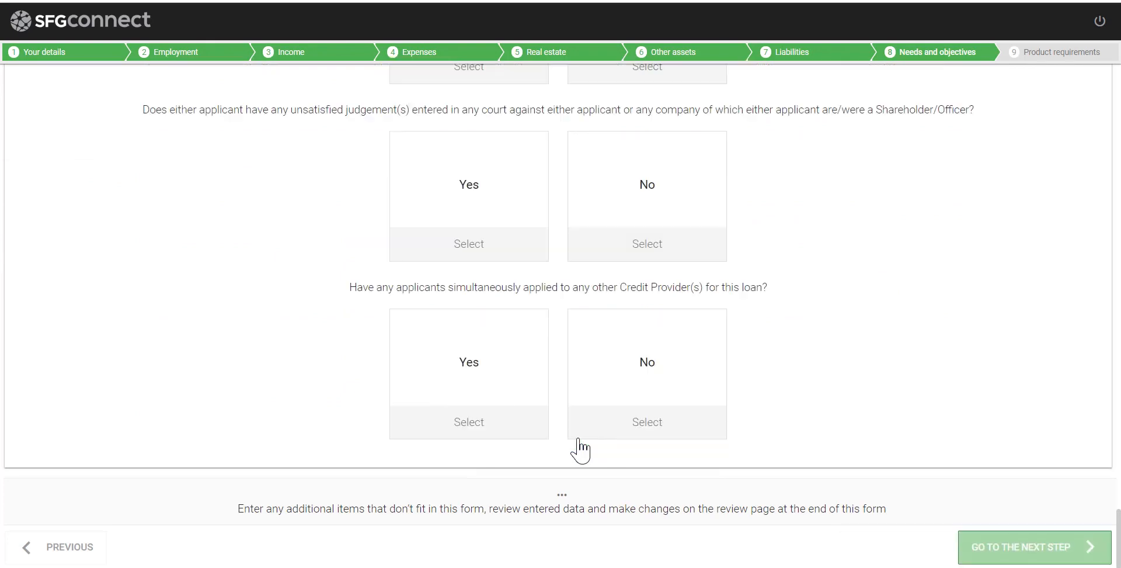
Reveal the Product requirements rate, repayment and product type questions
{"action": "left_click", "coordinate": [1066, 554]}
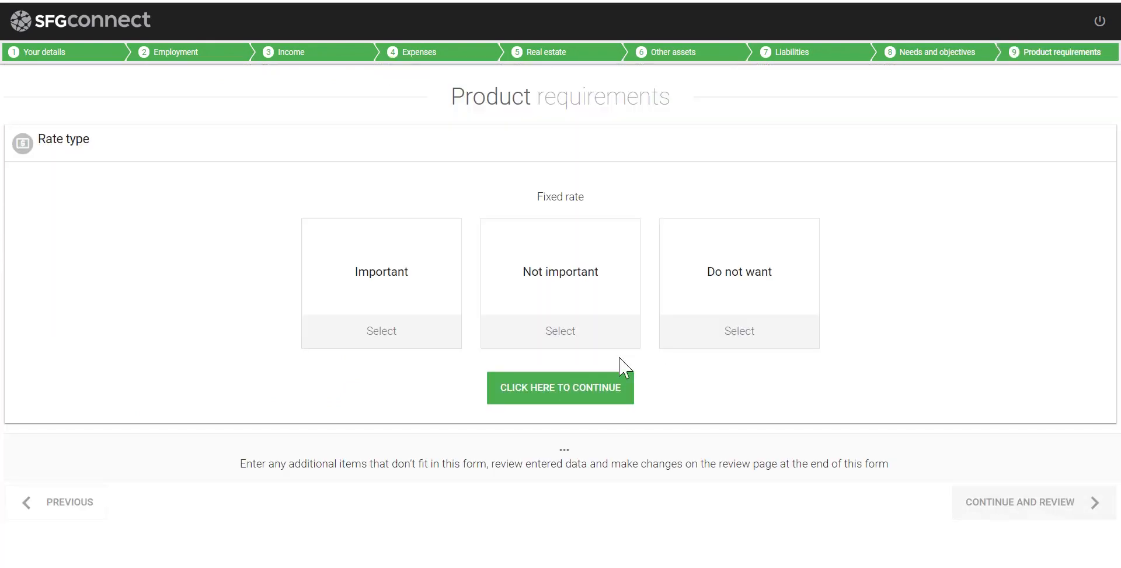
{"action": "left_click", "coordinate": [545, 397]}
{"action": "left_click", "coordinate": [551, 438]}
{"action": "left_click", "coordinate": [551, 438]}
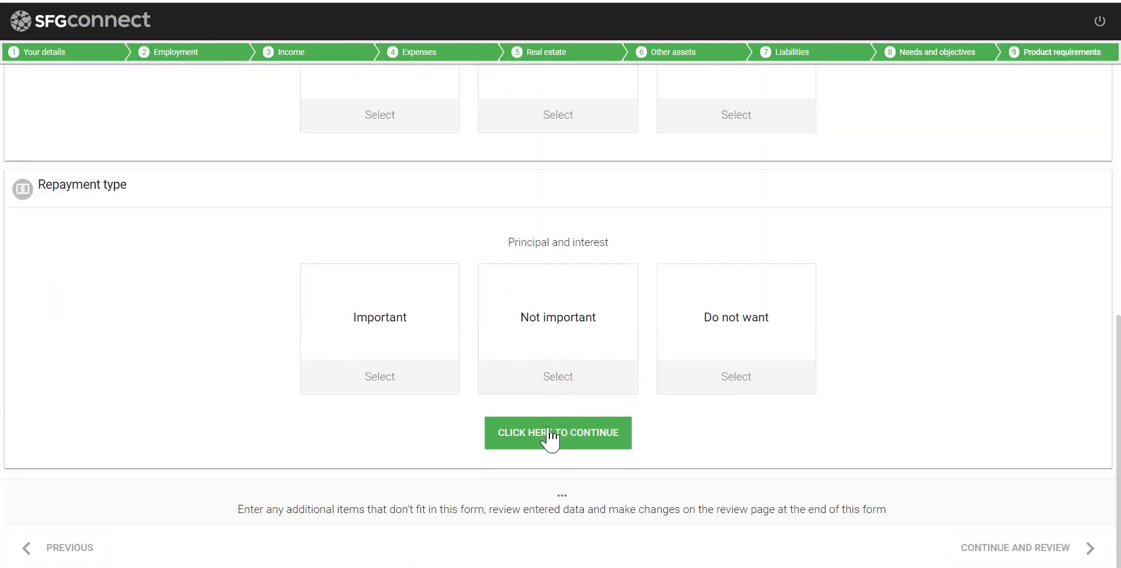
{"action": "left_click", "coordinate": [550, 438]}
{"action": "left_click", "coordinate": [551, 438]}
{"action": "left_click", "coordinate": [551, 438]}
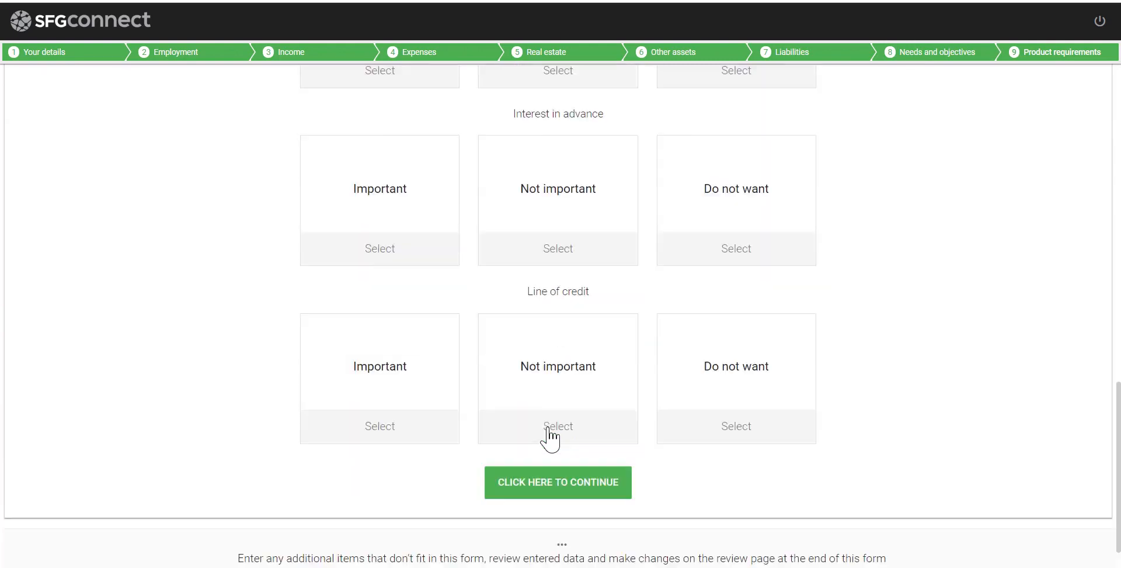
{"action": "left_click", "coordinate": [551, 438]}
{"action": "left_click", "coordinate": [551, 437]}
Reveal the feature priority, term and additional services questions, then submit for review
{"action": "left_click", "coordinate": [552, 438]}
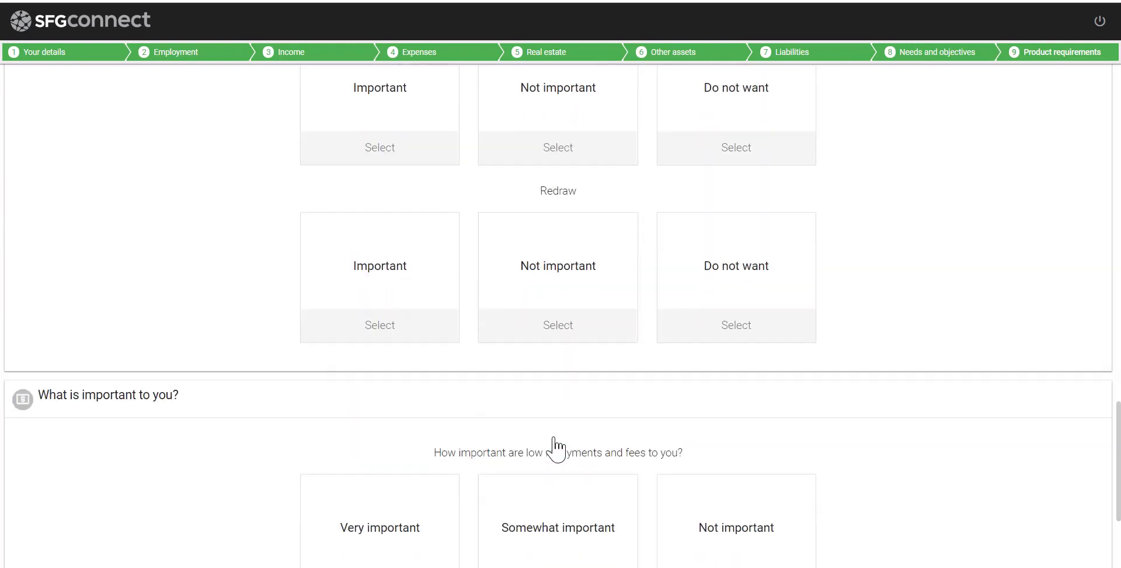
{"action": "left_click", "coordinate": [555, 445]}
{"action": "left_click", "coordinate": [554, 445]}
{"action": "left_click", "coordinate": [555, 445]}
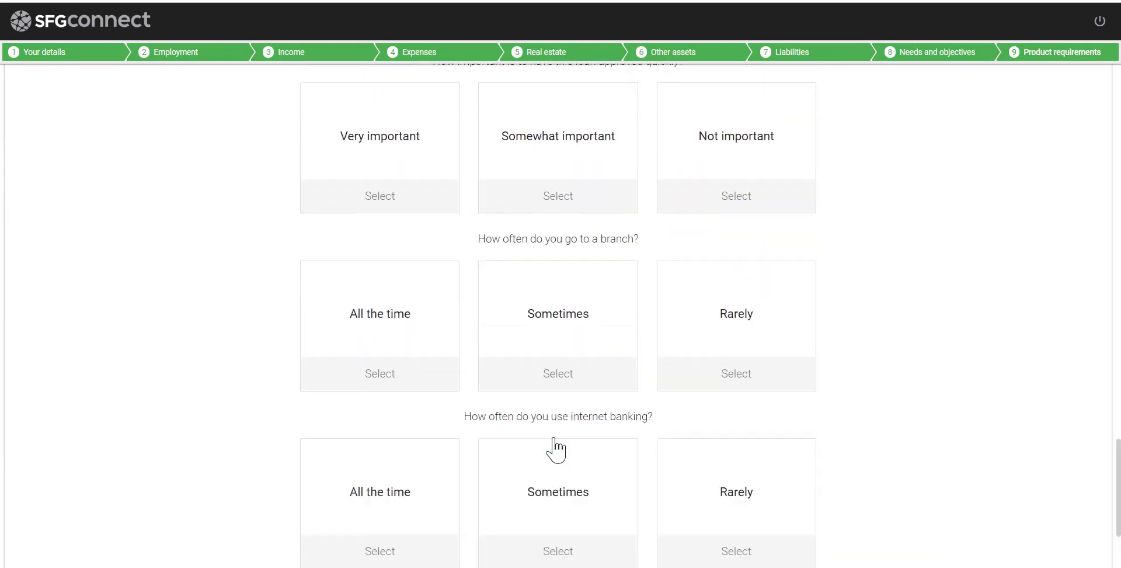
{"action": "left_click", "coordinate": [591, 431]}
{"action": "left_click", "coordinate": [592, 430]}
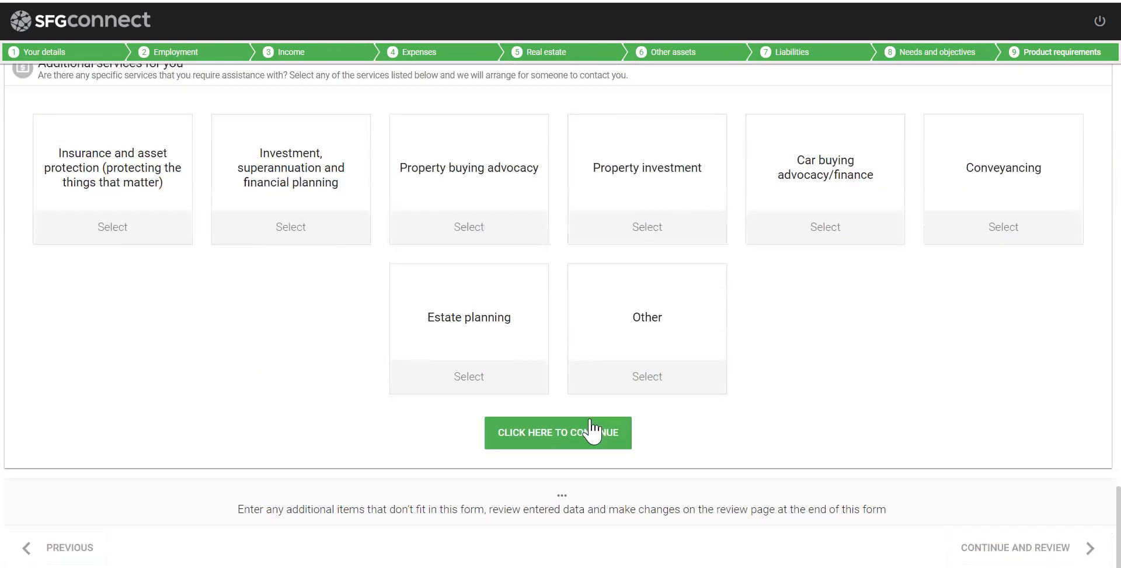
{"action": "left_click", "coordinate": [592, 430]}
{"action": "left_click", "coordinate": [996, 544]}
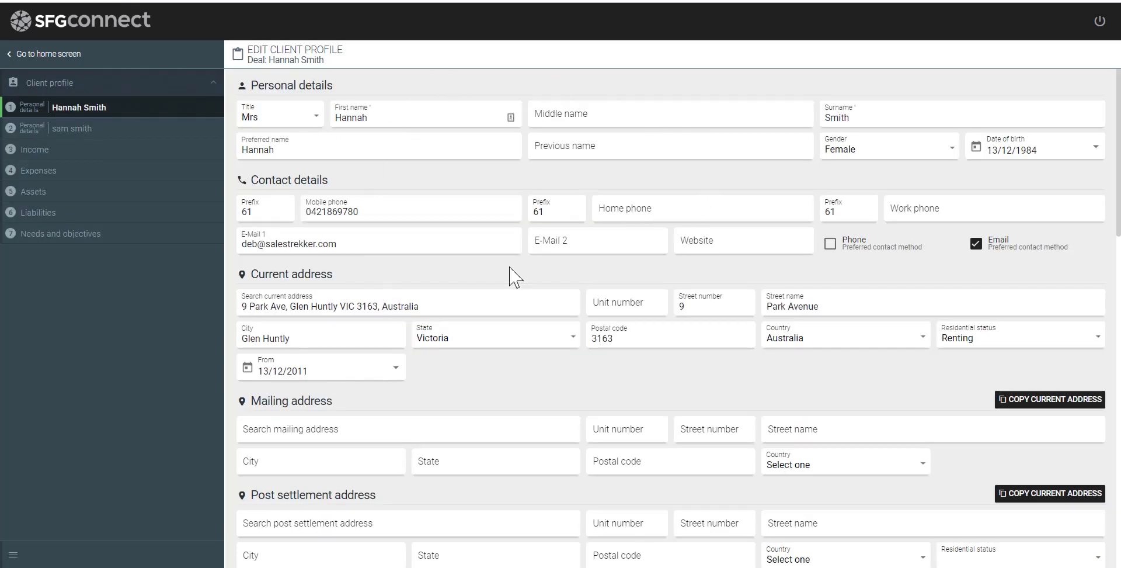
Review the profile's second applicant, income and liabilities sections, then return to the dashboard
{"action": "scroll", "coordinate": [418, 407], "scroll_direction": "down", "scroll_amount": 4}
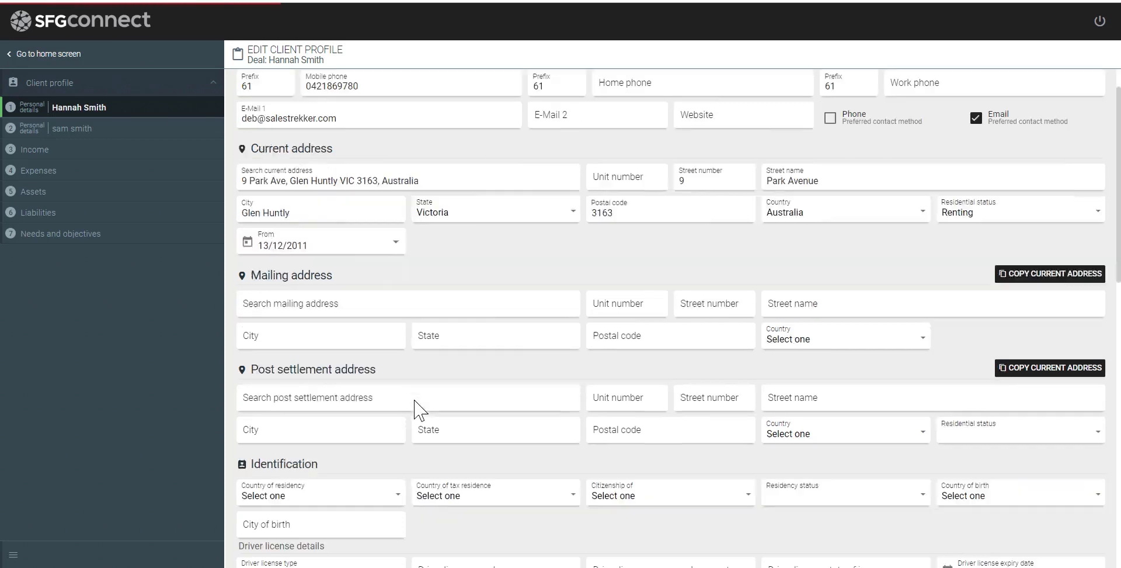
{"action": "scroll", "coordinate": [458, 274], "scroll_direction": "down", "scroll_amount": 4}
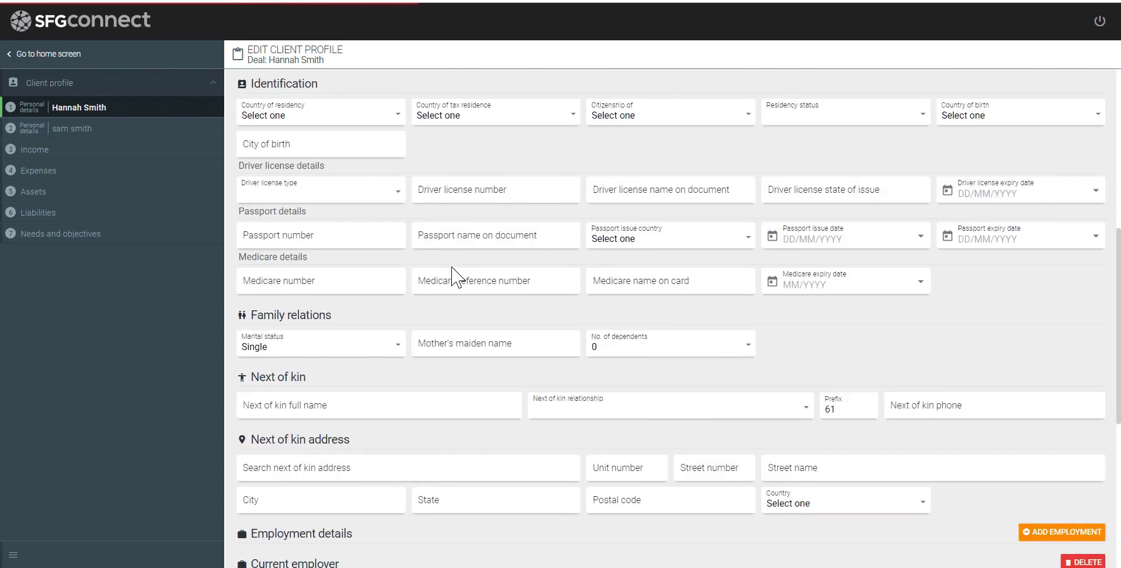
{"action": "scroll", "coordinate": [455, 276], "scroll_direction": "down", "scroll_amount": 4}
{"action": "scroll", "coordinate": [458, 280], "scroll_direction": "down", "scroll_amount": 3}
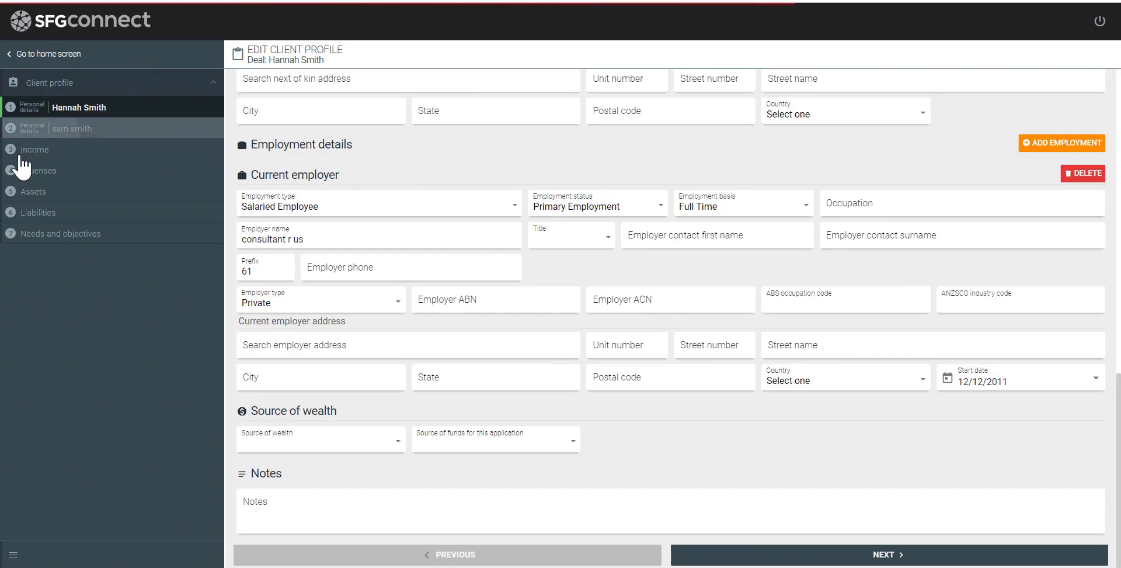
{"action": "left_click", "coordinate": [20, 132]}
{"action": "left_click", "coordinate": [39, 196]}
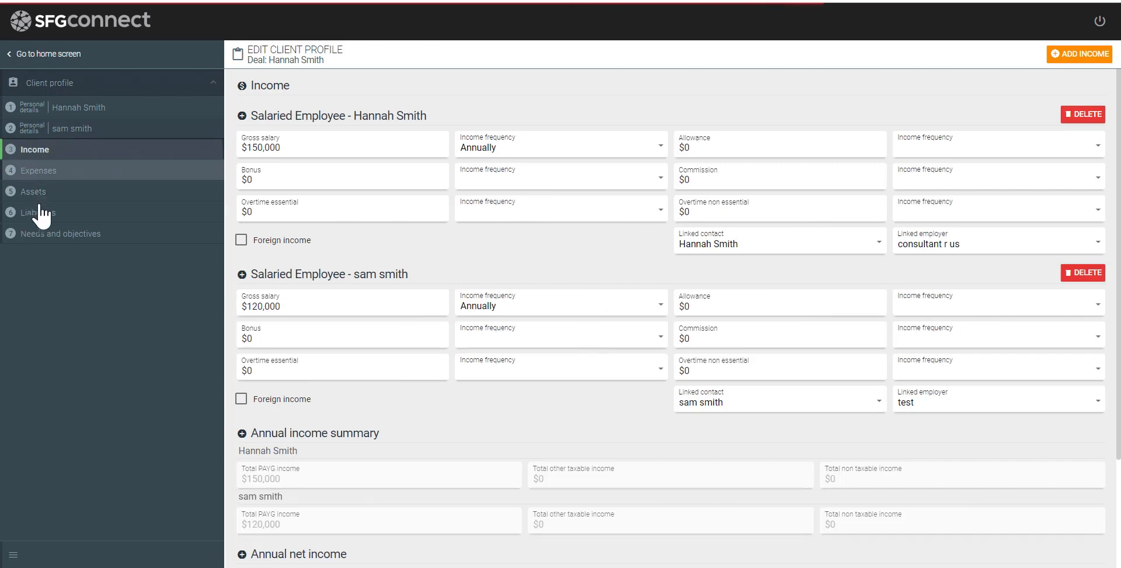
{"action": "left_click", "coordinate": [40, 215]}
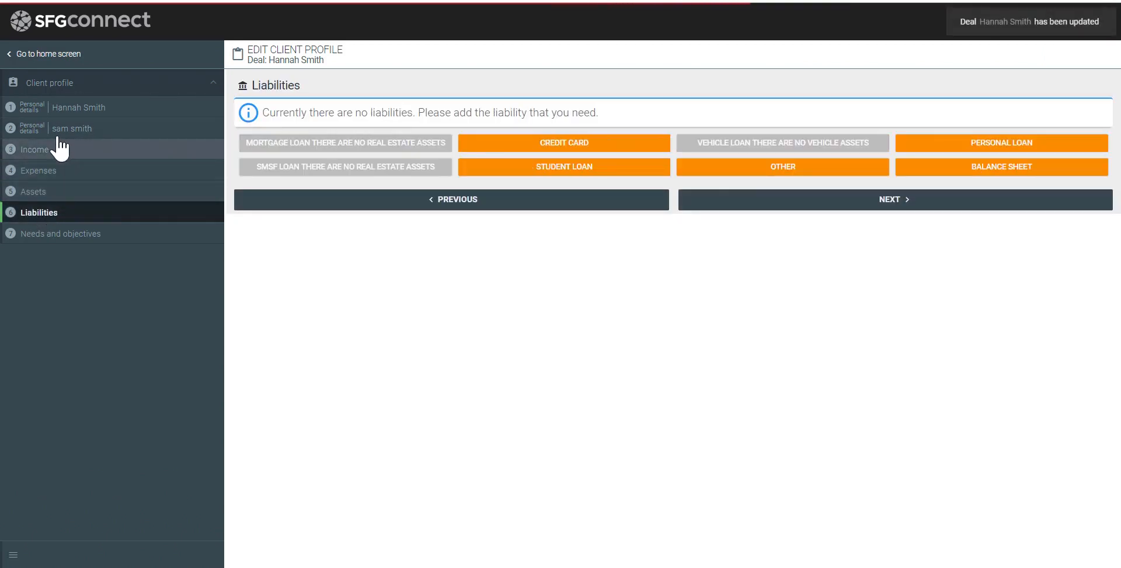
{"action": "left_click", "coordinate": [30, 63]}
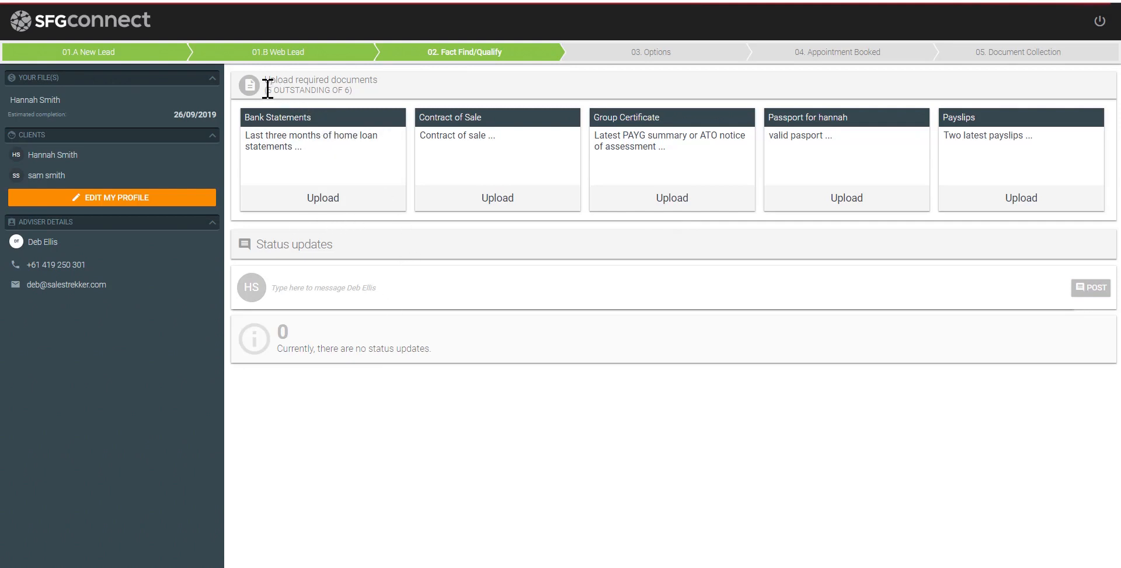
{"action": "left_click_drag", "start_coordinate": [267, 89], "coordinate": [347, 87]}
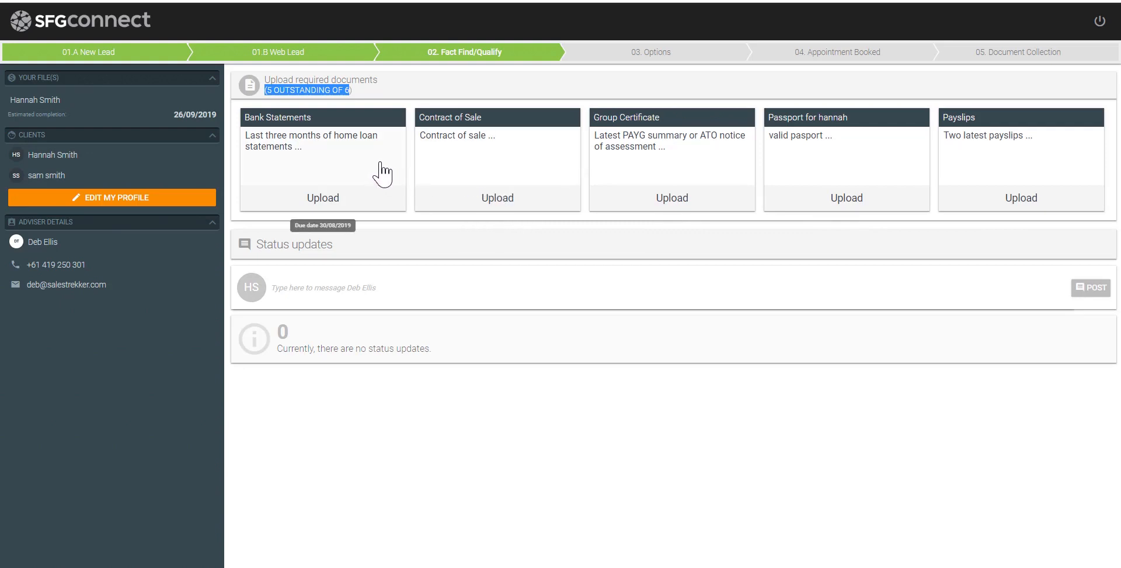
Upload Client Bank Statement A, B and C under Bank Statements and save
{"action": "left_click", "coordinate": [313, 168]}
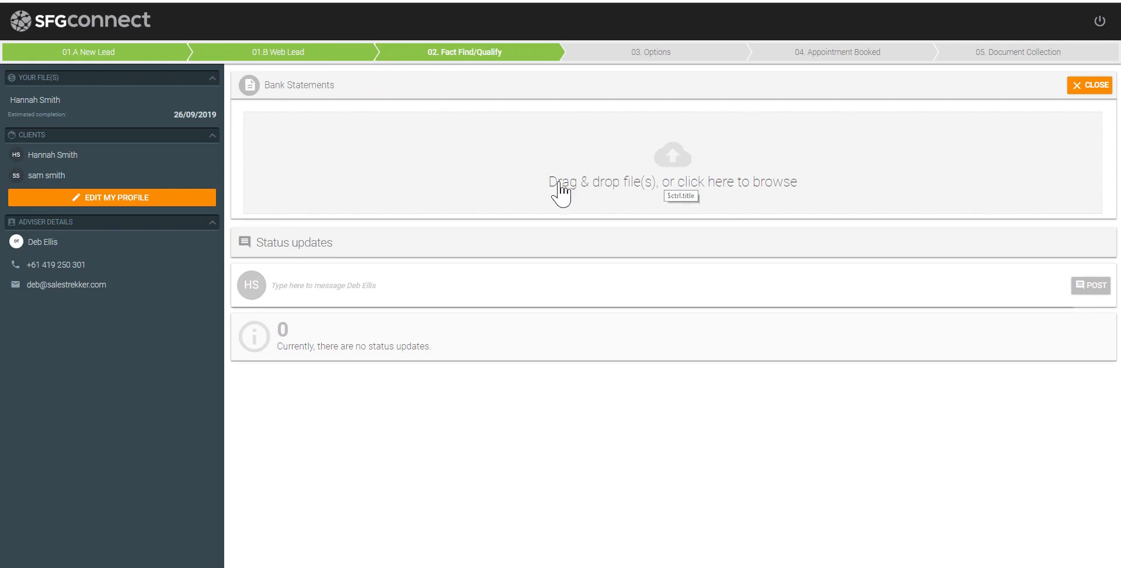
{"action": "left_click", "coordinate": [662, 170]}
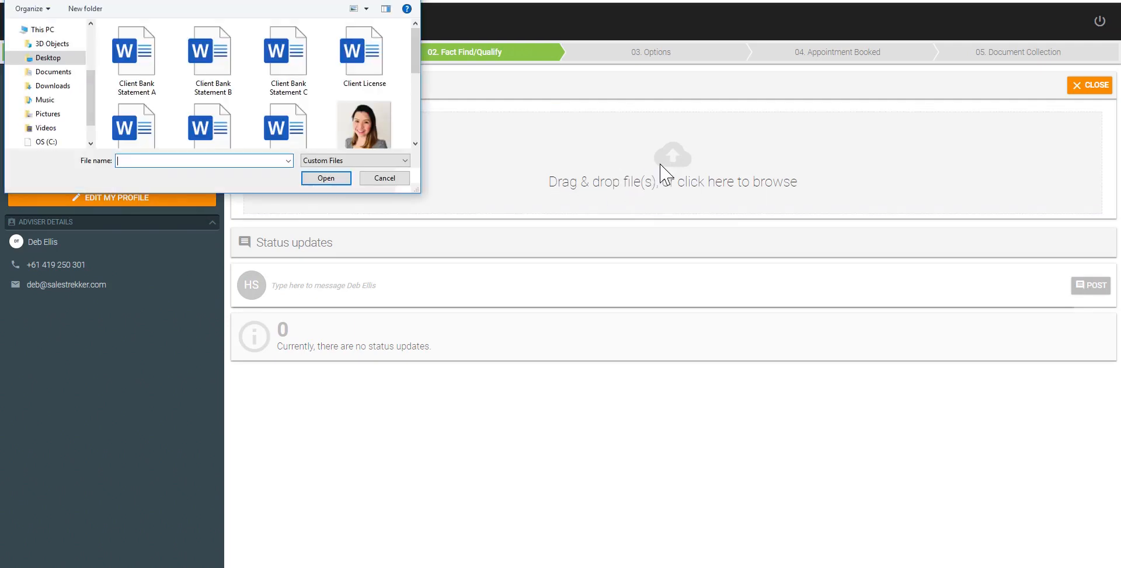
{"action": "left_click", "coordinate": [145, 82]}
{"action": "left_click", "coordinate": [218, 82], "text": "ctrl"}
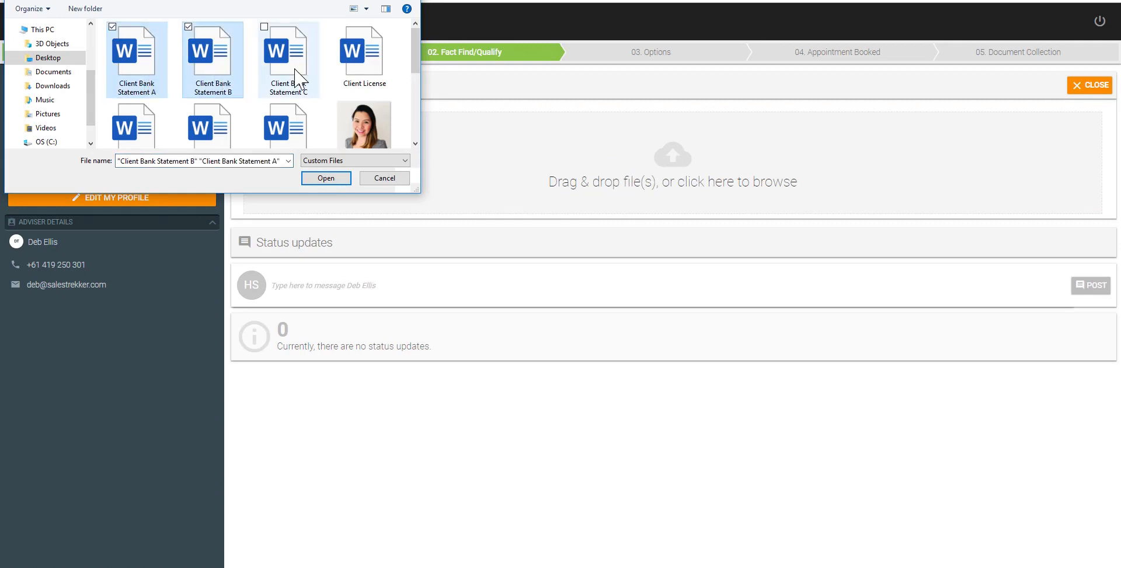
{"action": "left_click", "coordinate": [294, 76], "text": "ctrl"}
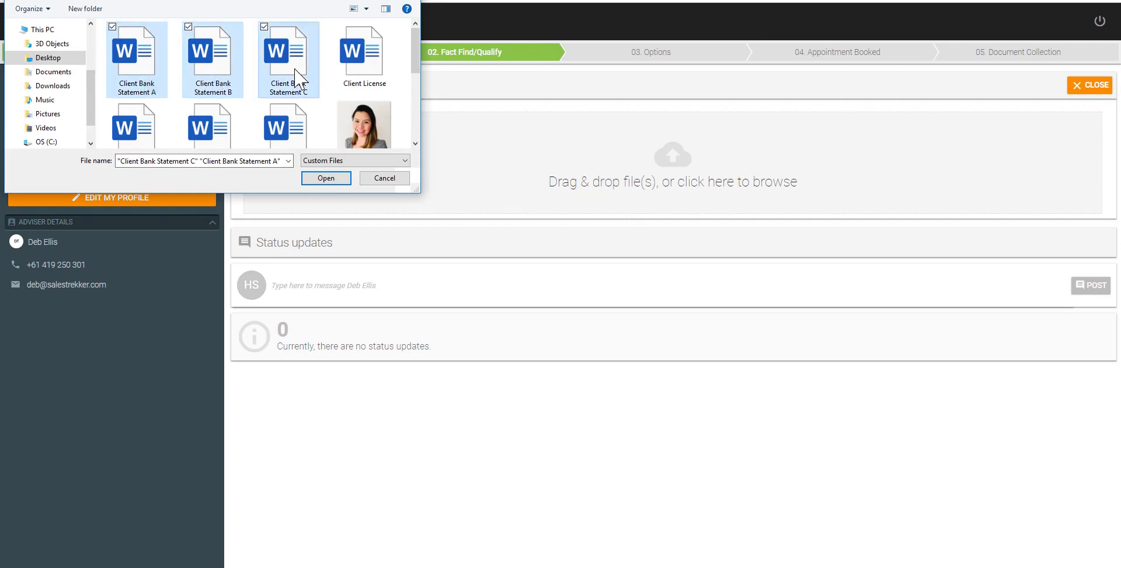
{"action": "left_click", "coordinate": [326, 178]}
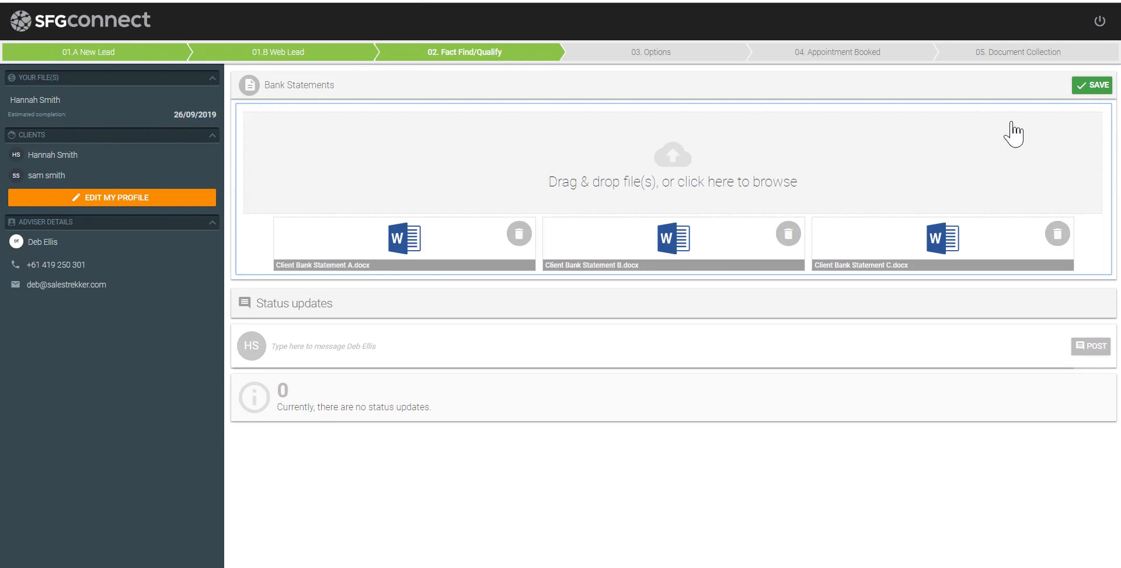
{"action": "left_click", "coordinate": [1091, 85]}
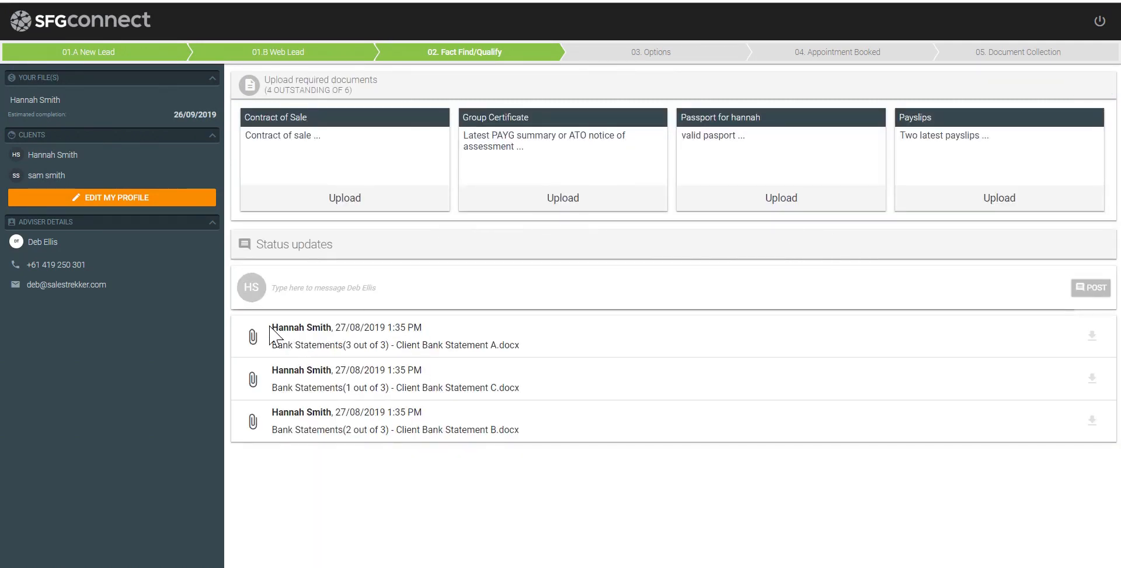
{"action": "left_click_drag", "start_coordinate": [272, 329], "coordinate": [532, 439]}
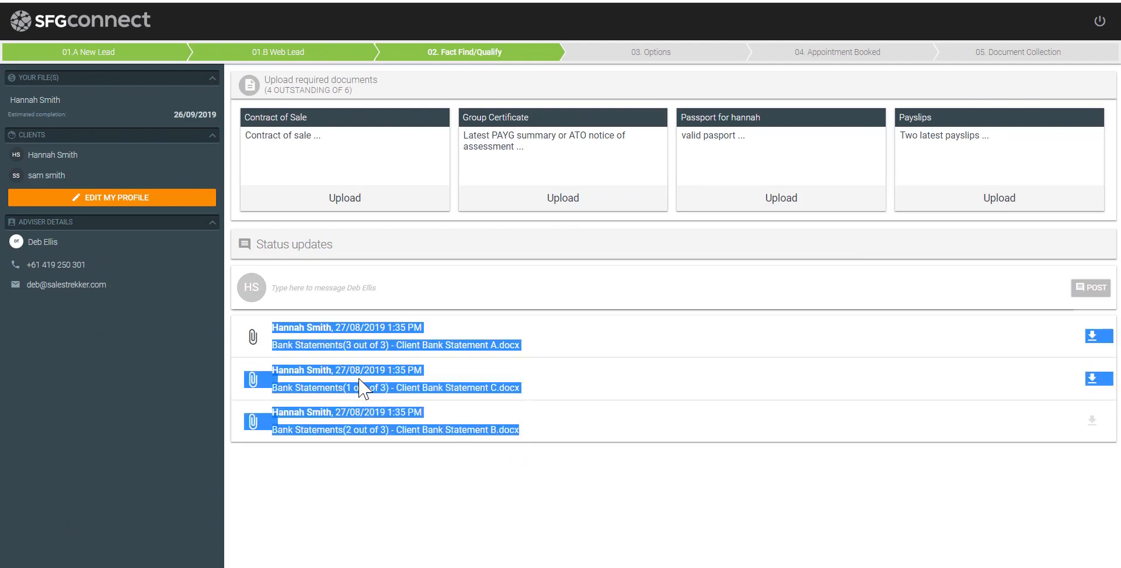
{"action": "left_click", "coordinate": [377, 364]}
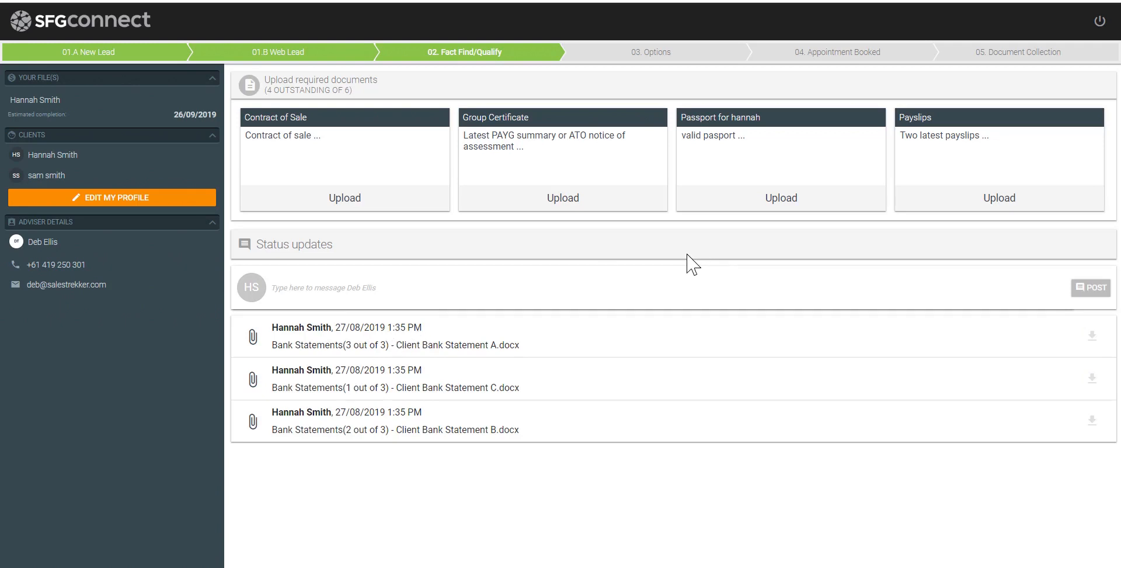
Upload Client Payslip.docx under Payslips and save, checking the outstanding document count
{"action": "left_click", "coordinate": [984, 186]}
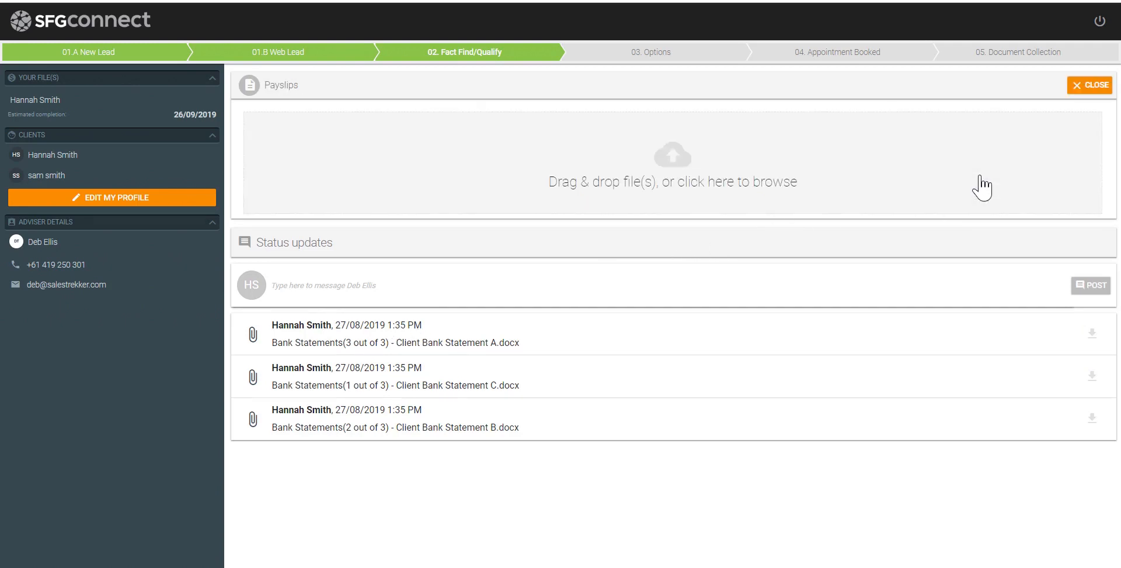
{"action": "left_click", "coordinate": [689, 182]}
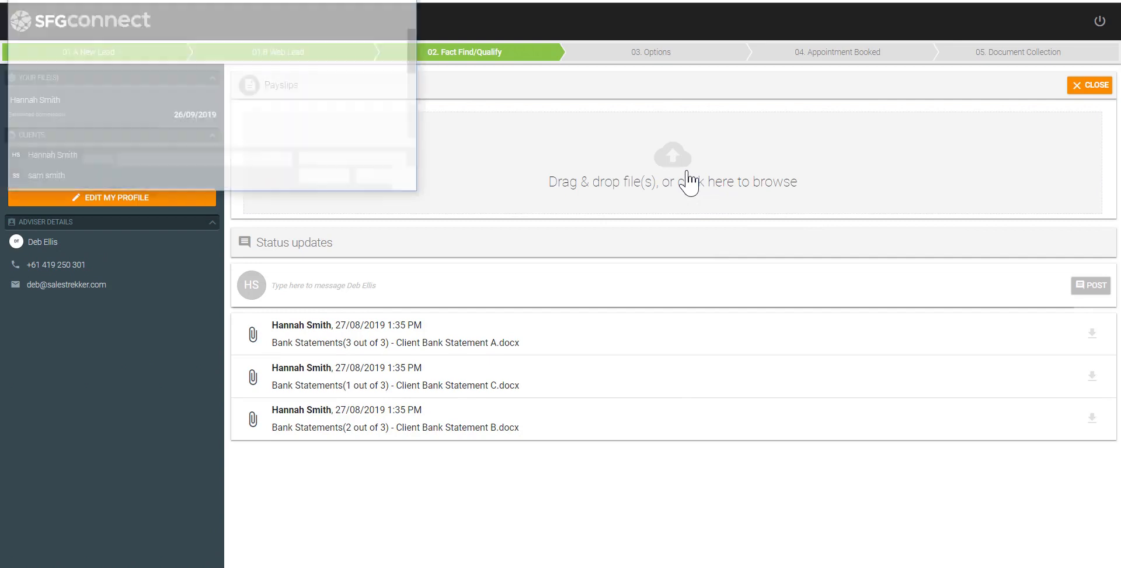
{"action": "left_click_drag", "start_coordinate": [420, 70], "coordinate": [415, 93]}
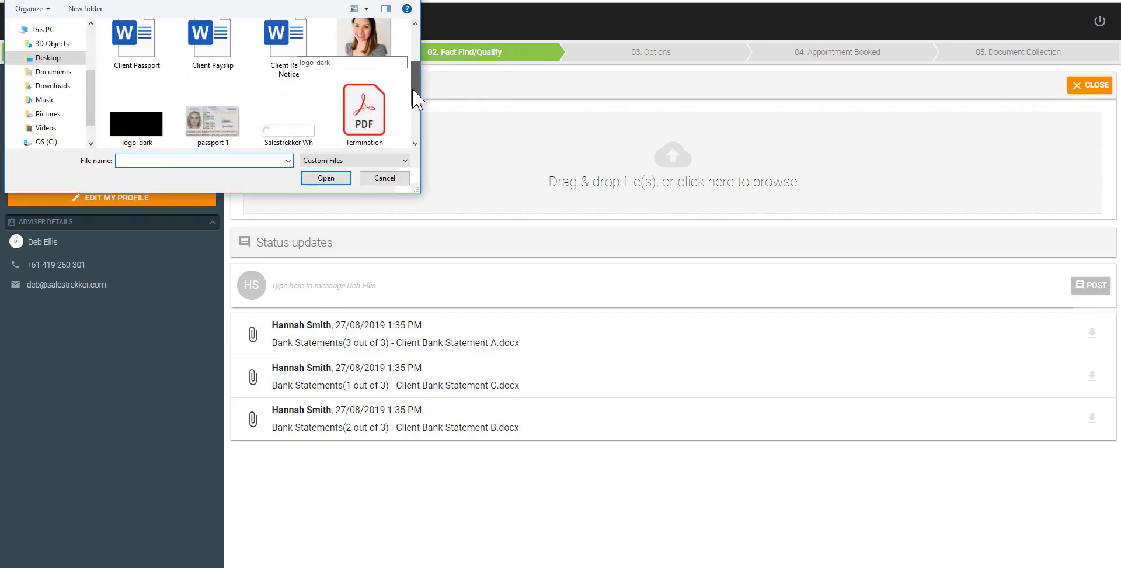
{"action": "double_click", "coordinate": [227, 53]}
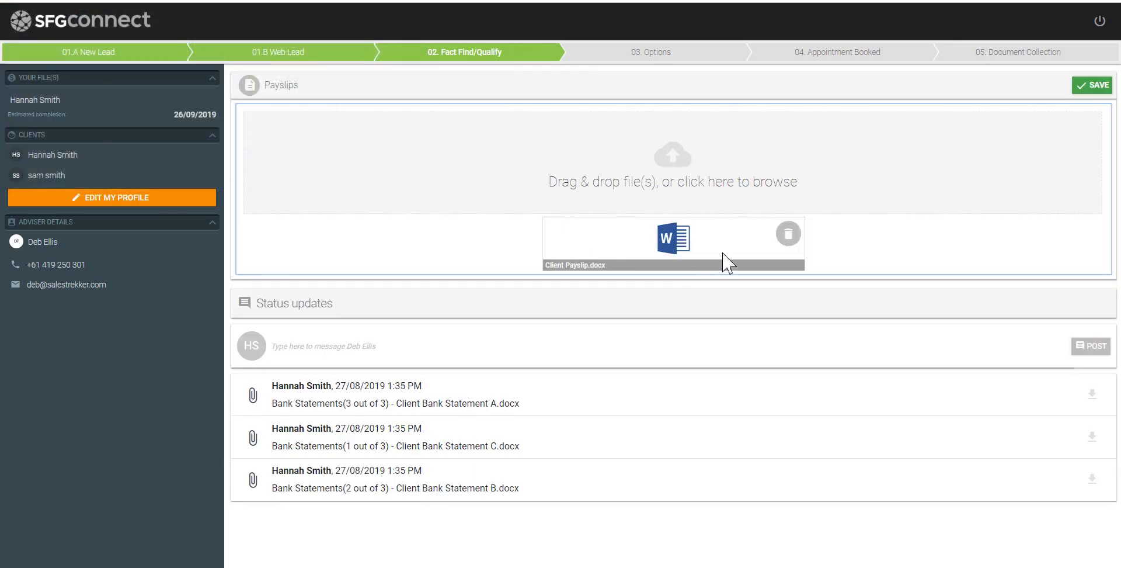
{"action": "left_click", "coordinate": [1087, 88]}
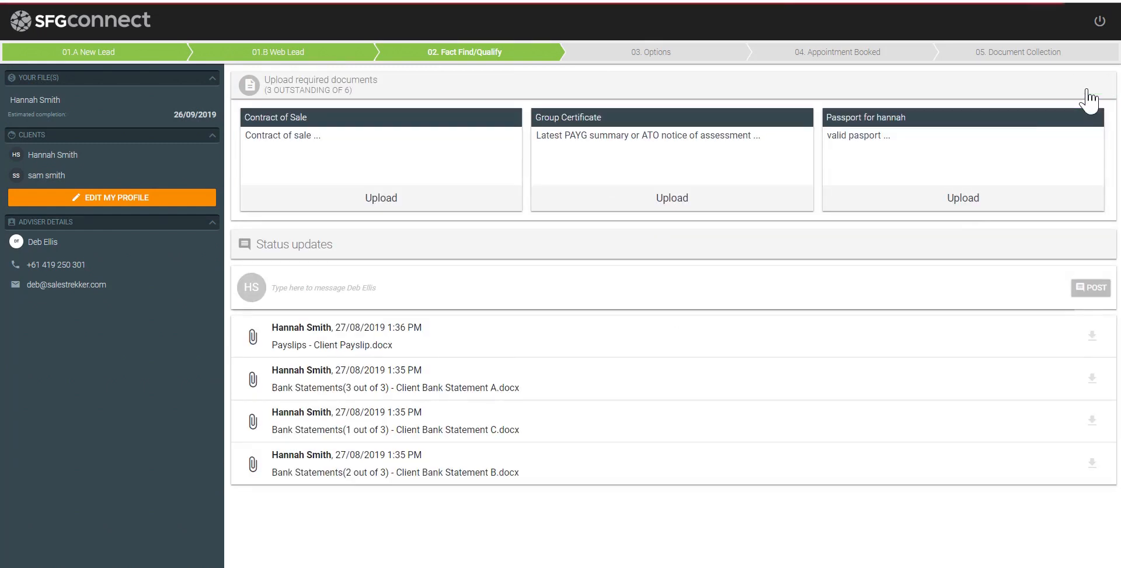
{"action": "left_click_drag", "start_coordinate": [293, 345], "coordinate": [382, 347]}
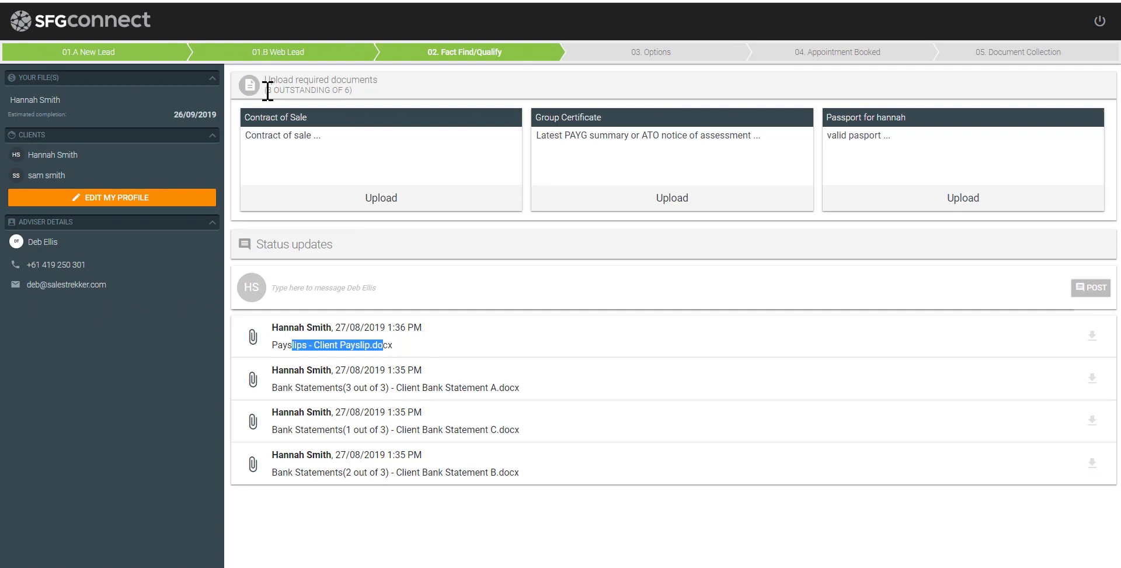
{"action": "left_click_drag", "start_coordinate": [268, 90], "coordinate": [353, 91]}
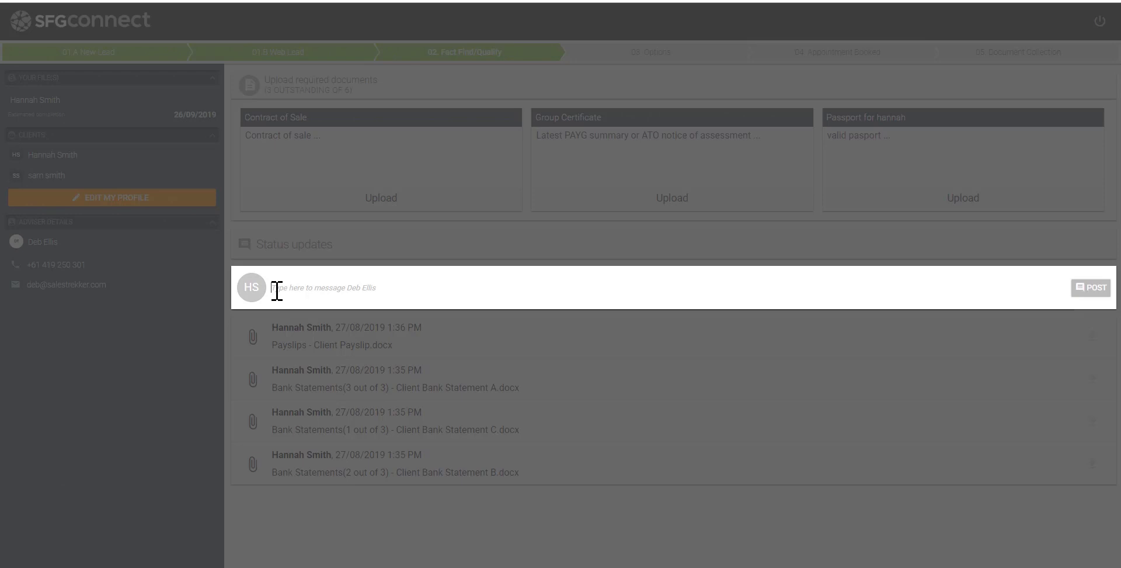
Post a status message asking the adviser to meet next week
{"action": "type", "text": "hi deb, can we meet next week to discuss my options?"}
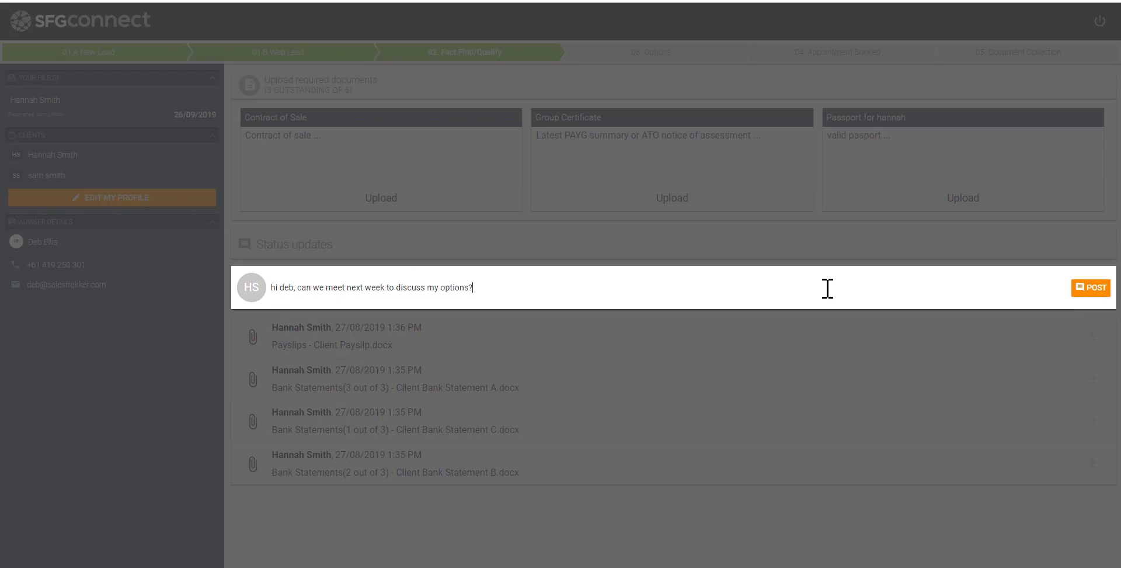
{"action": "left_click", "coordinate": [1089, 288]}
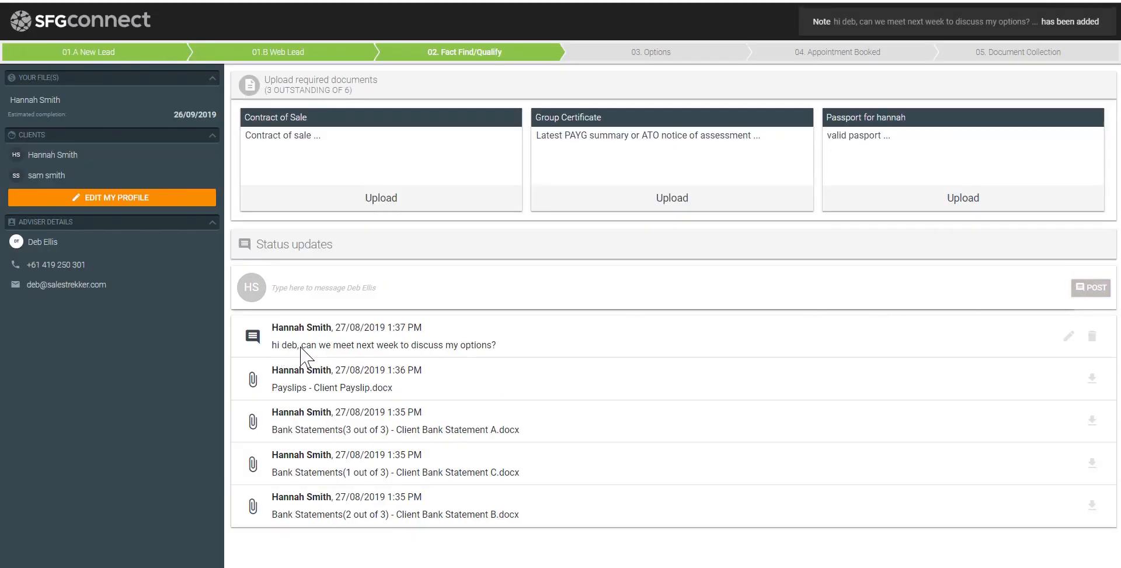
{"action": "left_click_drag", "start_coordinate": [272, 347], "coordinate": [517, 346]}
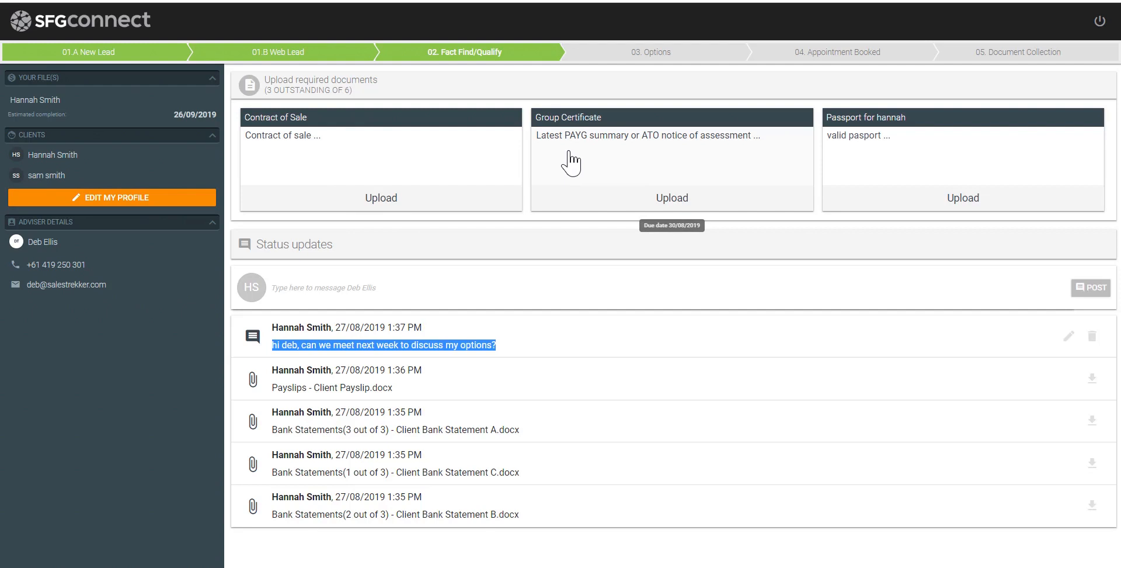
Return to the broker's deal view for the client
{"action": "left_click", "coordinate": [285, 293]}
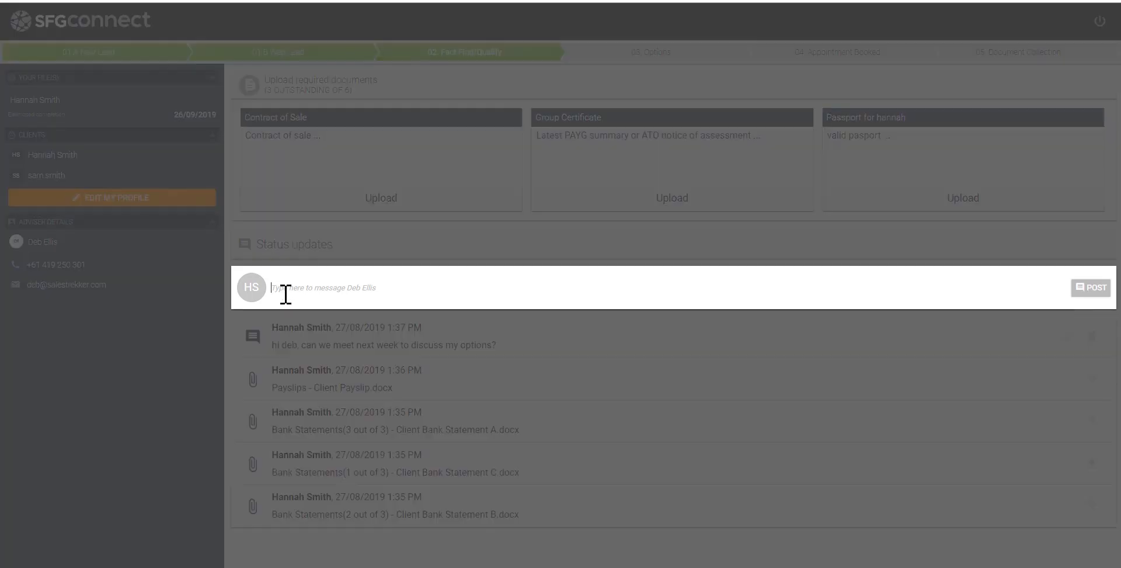
{"action": "left_click", "coordinate": [514, 341]}
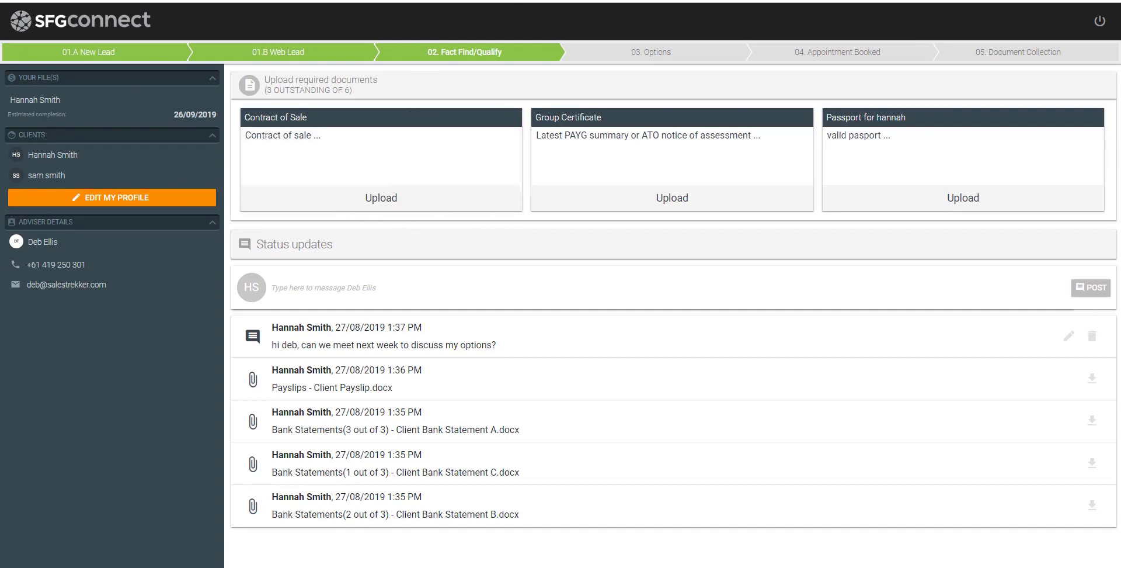
{"action": "left_click", "coordinate": [373, 1]}
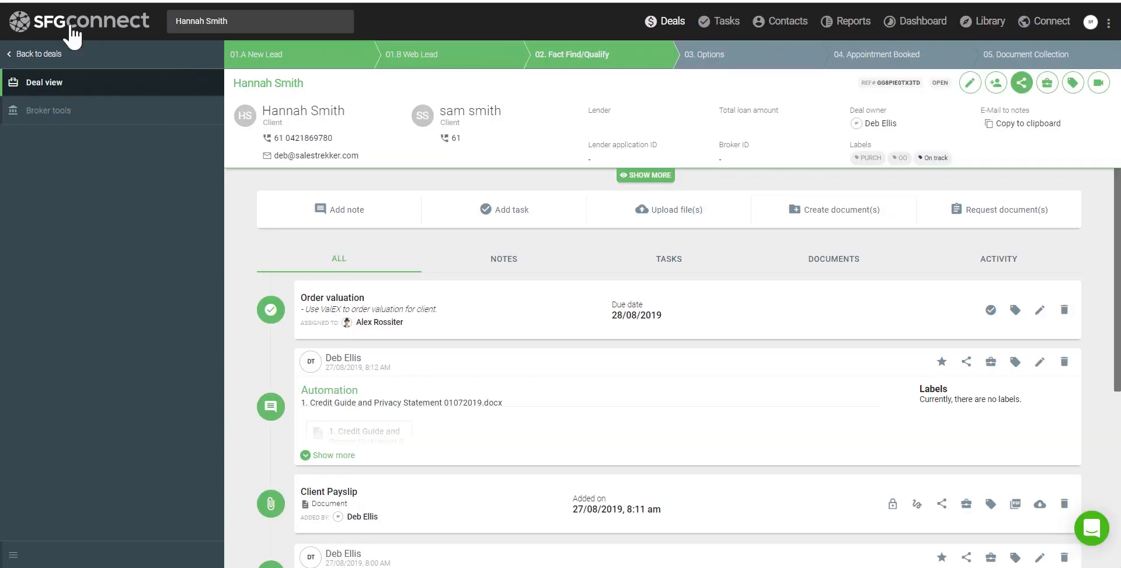
{"action": "left_click", "coordinate": [49, 0]}
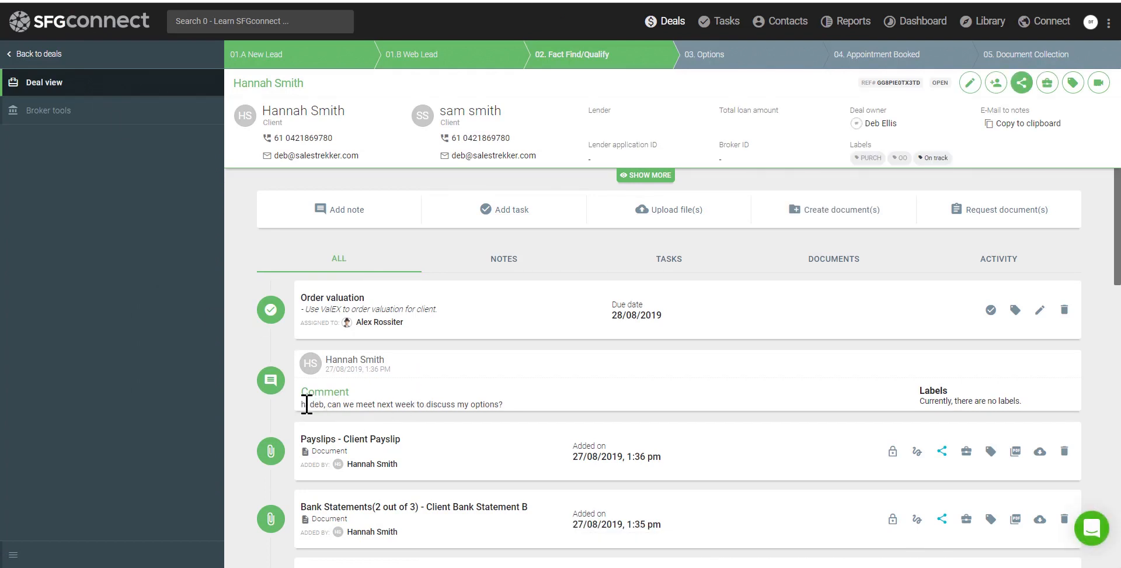
{"action": "left_click_drag", "start_coordinate": [306, 402], "coordinate": [514, 417]}
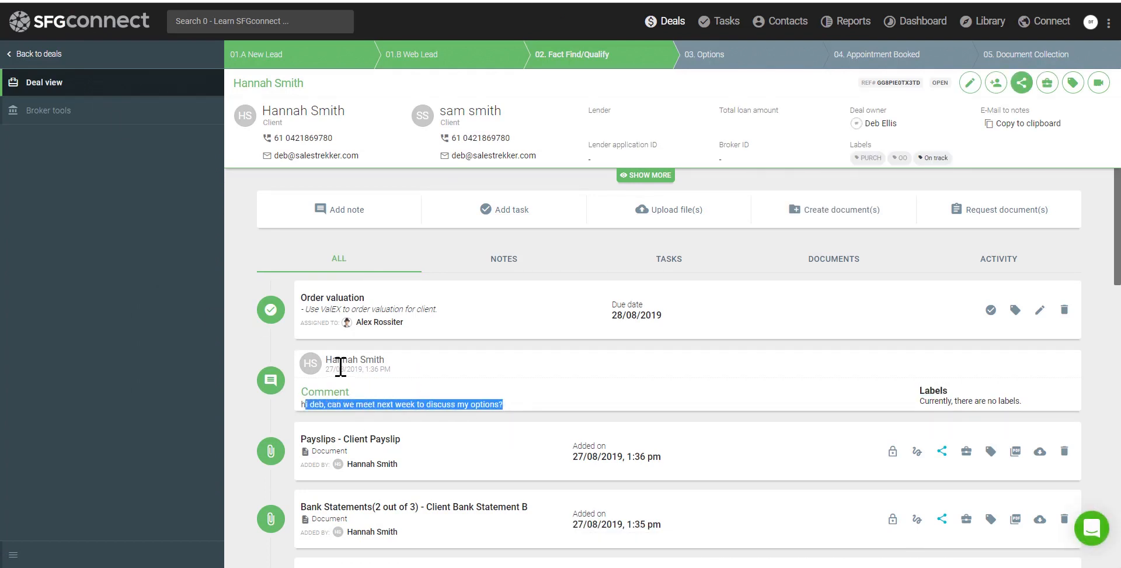
{"action": "left_click_drag", "start_coordinate": [328, 367], "coordinate": [407, 374]}
{"action": "left_click_drag", "start_coordinate": [328, 361], "coordinate": [378, 345]}
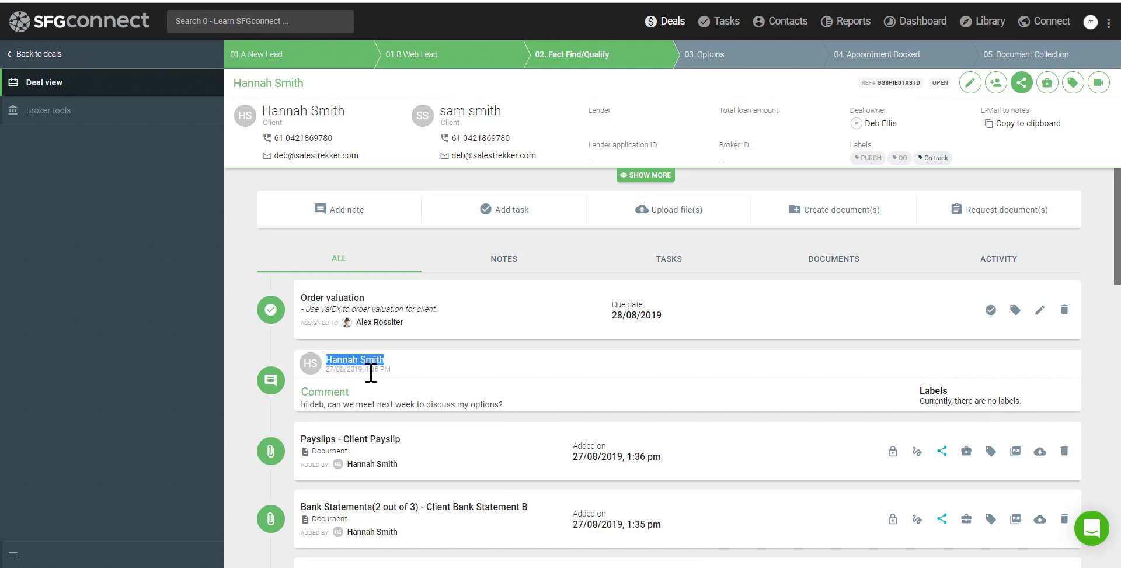
{"action": "scroll", "coordinate": [370, 373], "scroll_direction": "down", "scroll_amount": 4}
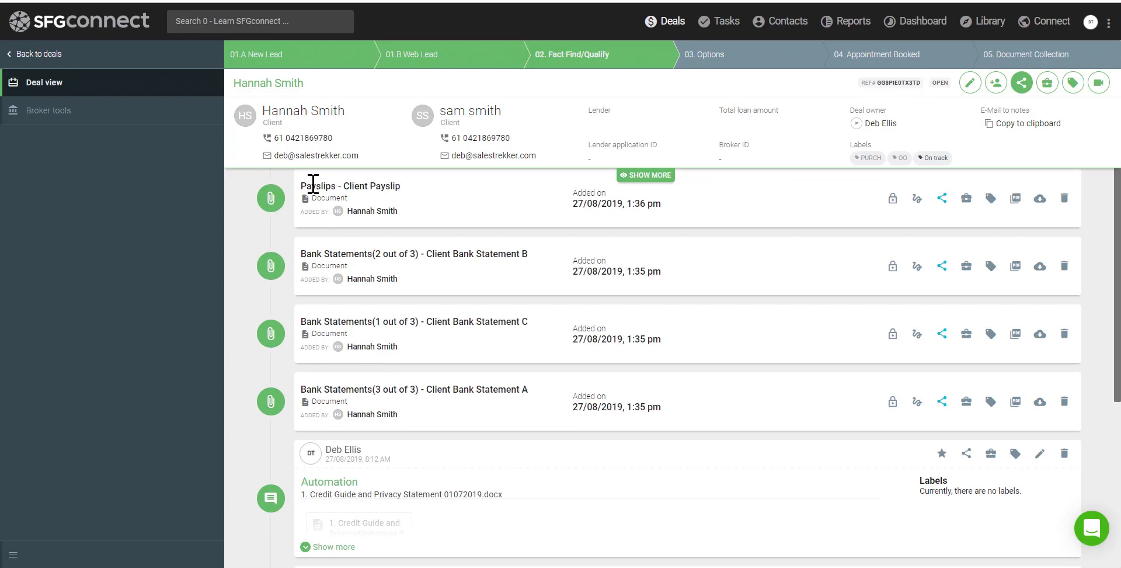
{"action": "left_click_drag", "start_coordinate": [313, 185], "coordinate": [402, 186]}
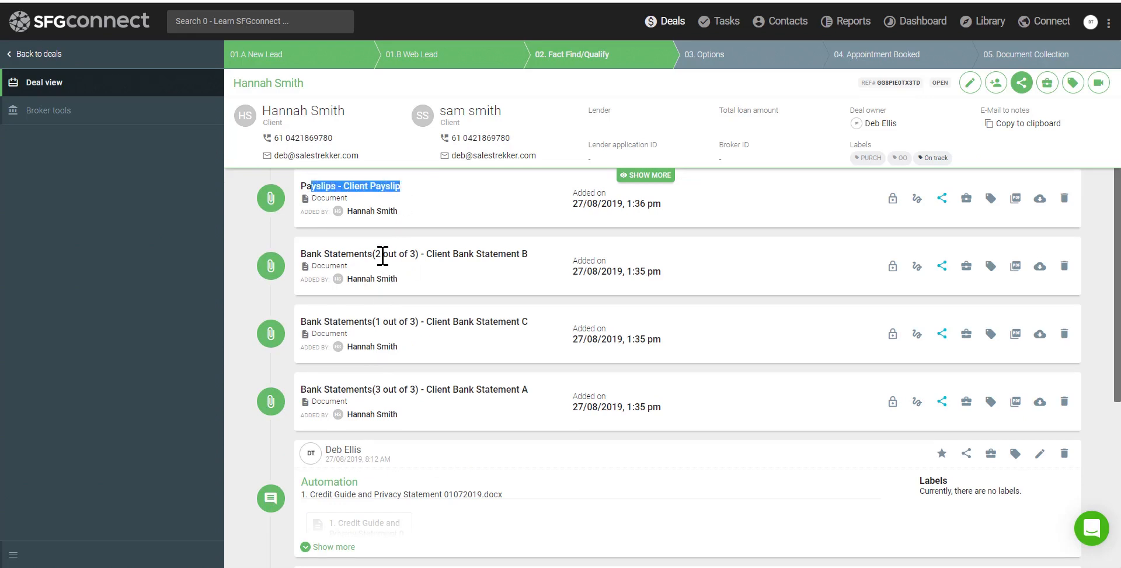
{"action": "left_click_drag", "start_coordinate": [383, 255], "coordinate": [466, 290]}
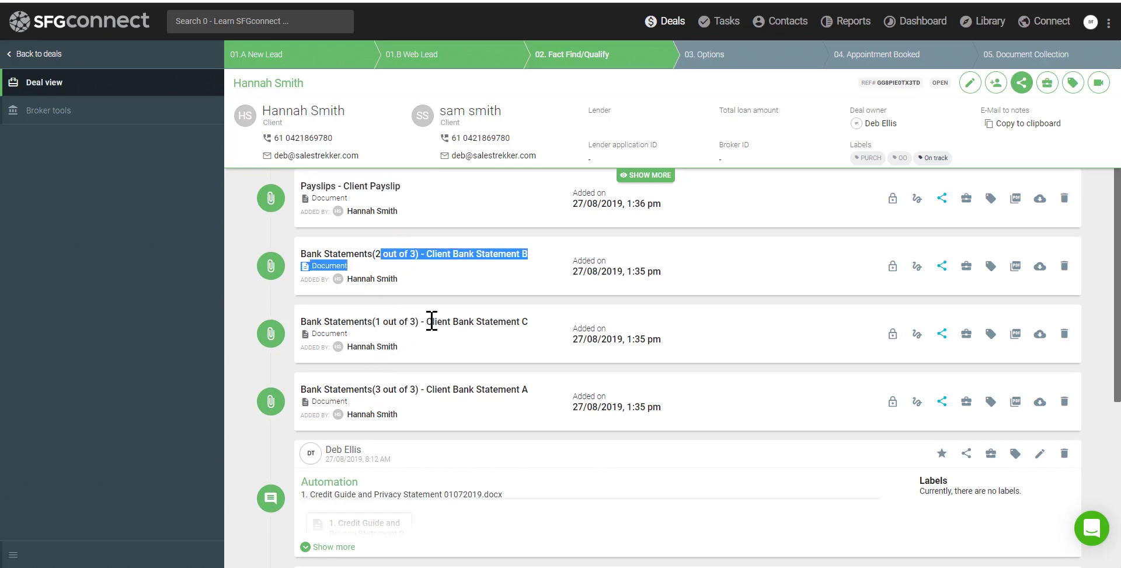
{"action": "left_click_drag", "start_coordinate": [432, 321], "coordinate": [517, 322]}
{"action": "left_click_drag", "start_coordinate": [449, 391], "coordinate": [511, 407]}
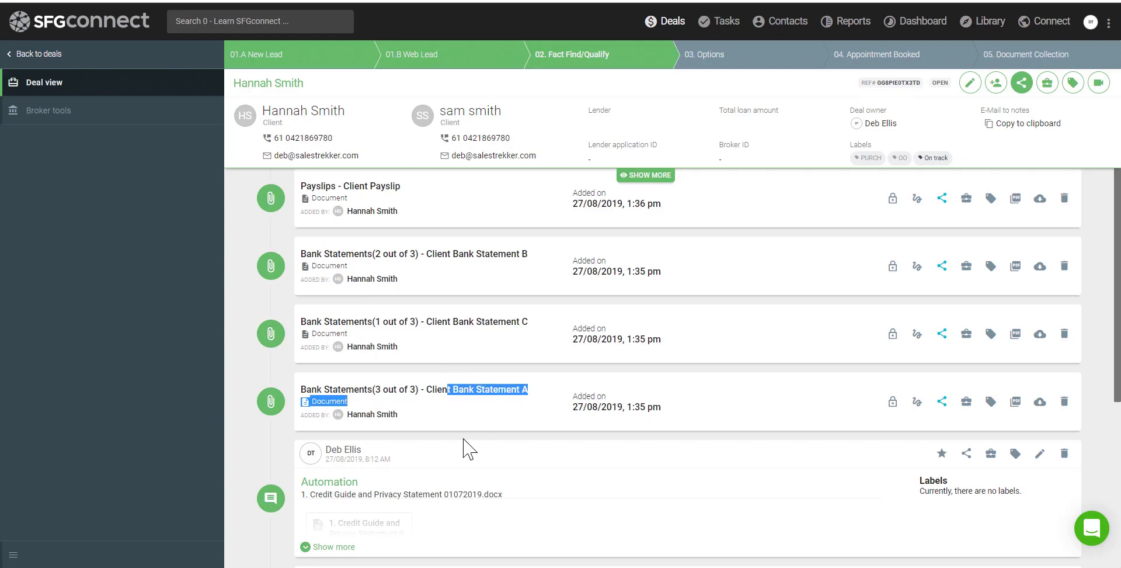
{"action": "left_click", "coordinate": [348, 414]}
{"action": "left_click_drag", "start_coordinate": [348, 414], "coordinate": [401, 419]}
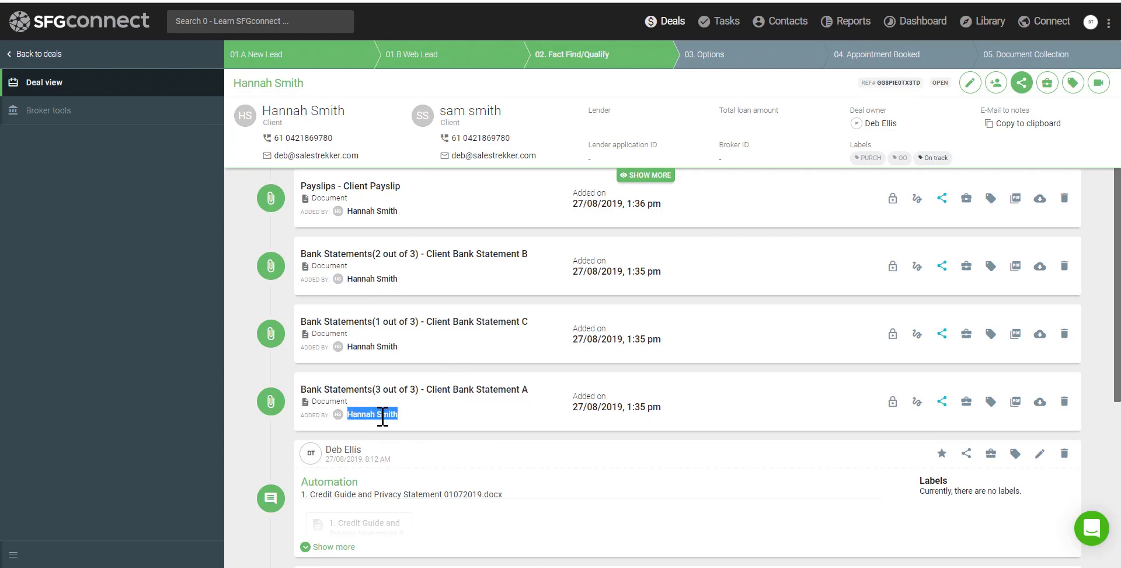
{"action": "left_click_drag", "start_coordinate": [574, 407], "coordinate": [656, 407]}
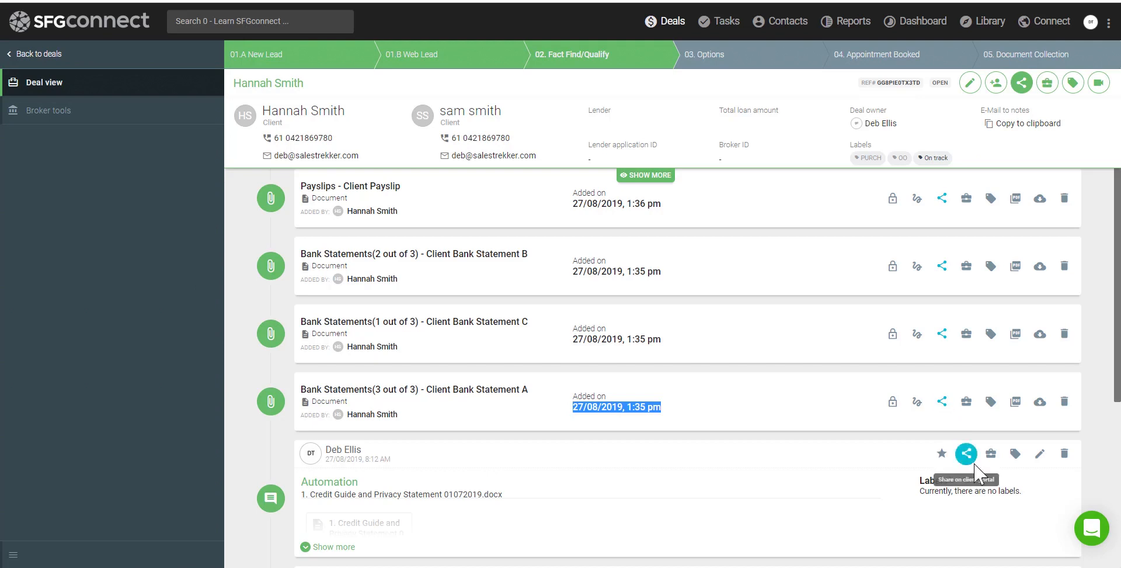
Unshare Bank Statement A, Bank Statement C and the payslip from the client portal
{"action": "scroll", "coordinate": [971, 465], "scroll_direction": "down", "scroll_amount": 4}
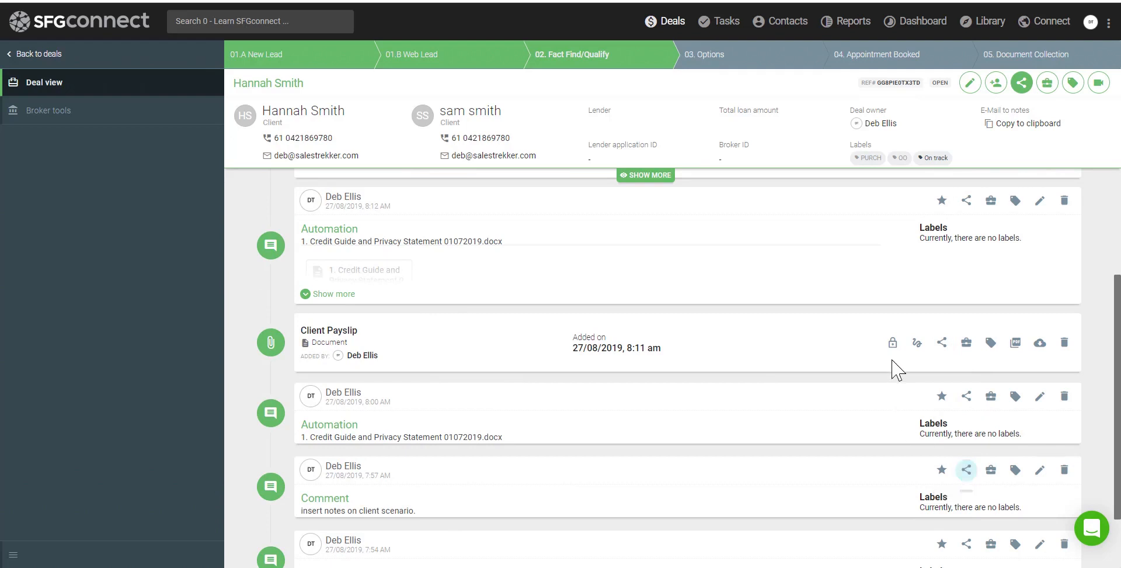
{"action": "scroll", "coordinate": [894, 359], "scroll_direction": "up", "scroll_amount": 4}
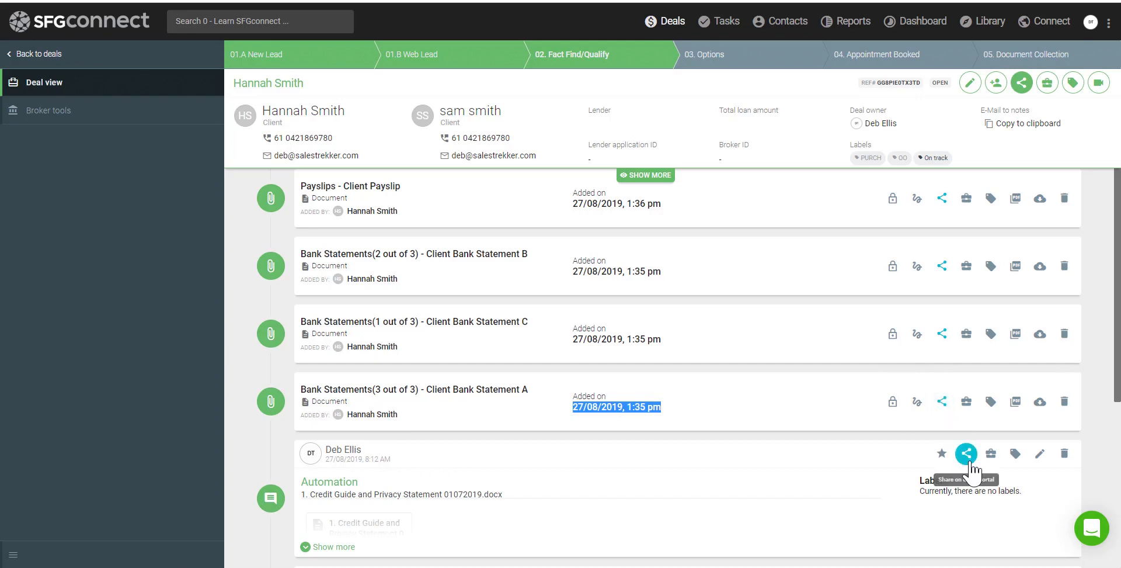
{"action": "left_click", "coordinate": [942, 401]}
{"action": "left_click", "coordinate": [941, 334]}
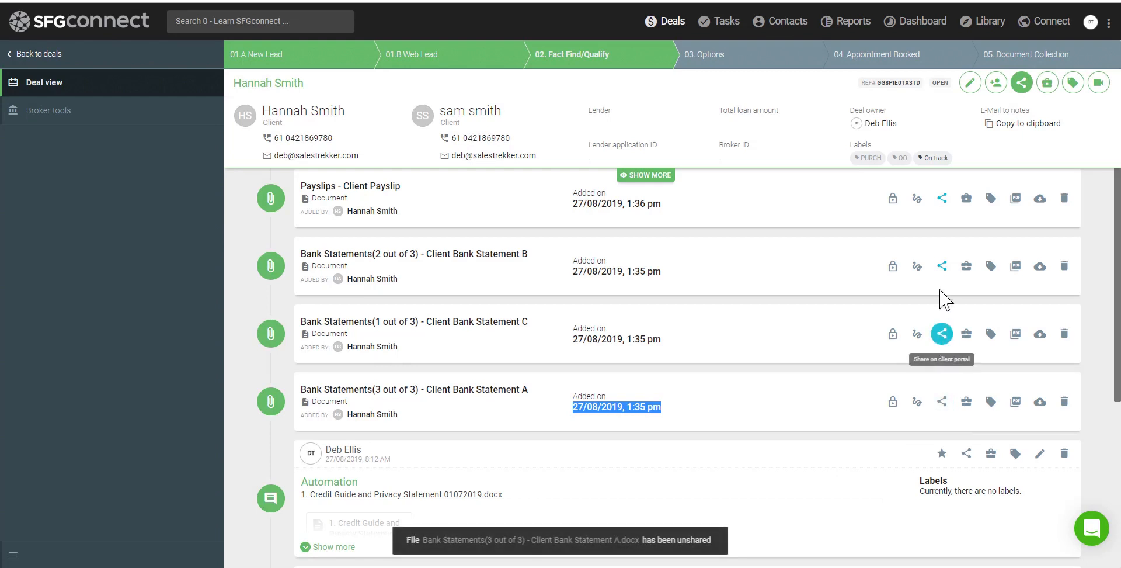
{"action": "left_click", "coordinate": [942, 198]}
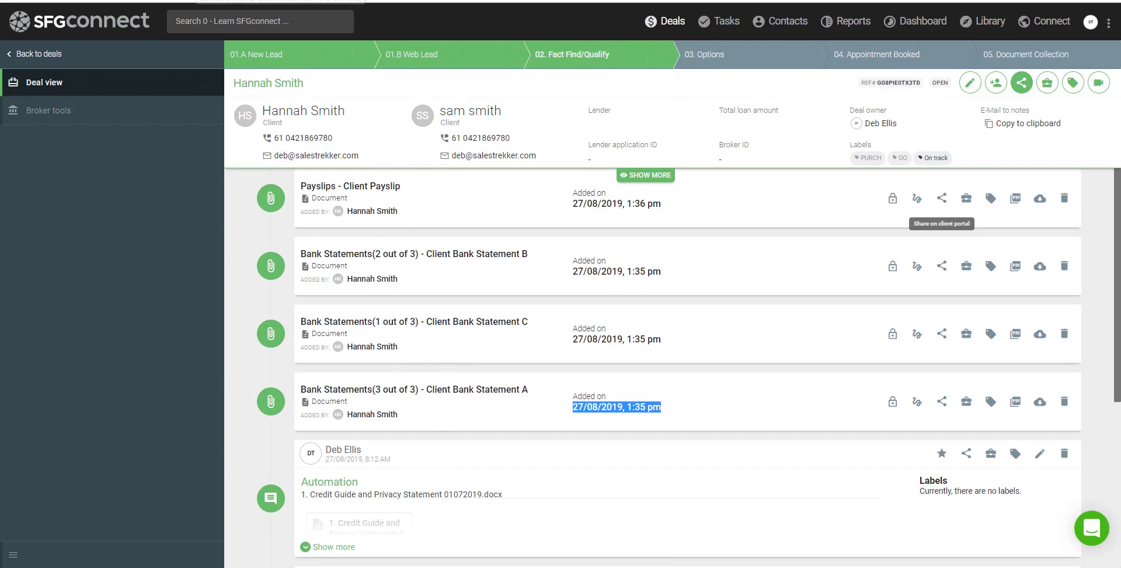
{"action": "left_click", "coordinate": [281, 2]}
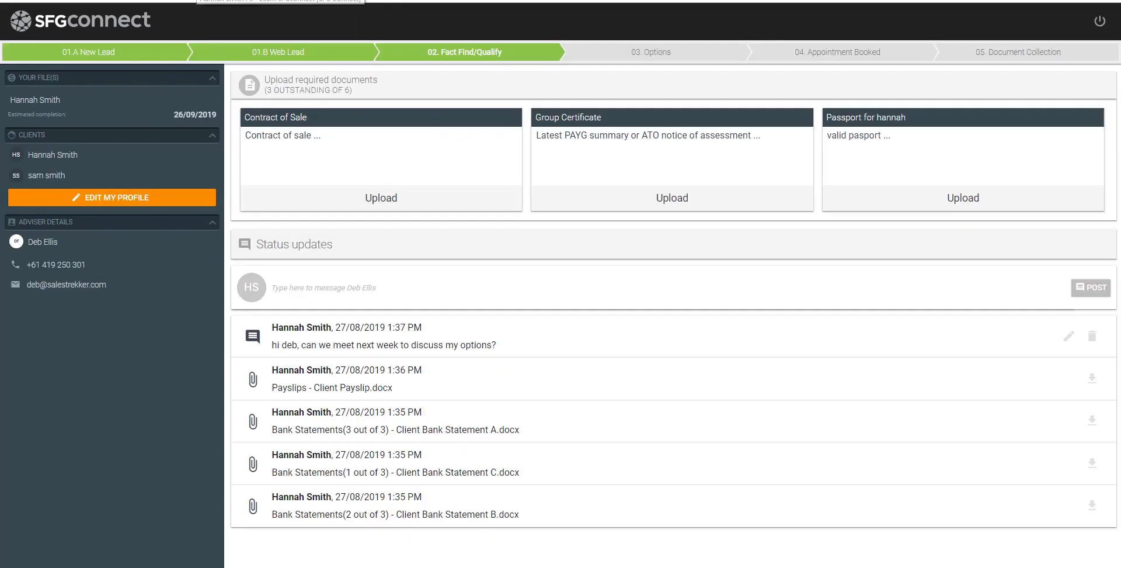
Refresh the client portal and confirm only the client's message remains
{"action": "left_click", "coordinate": [48, 0]}
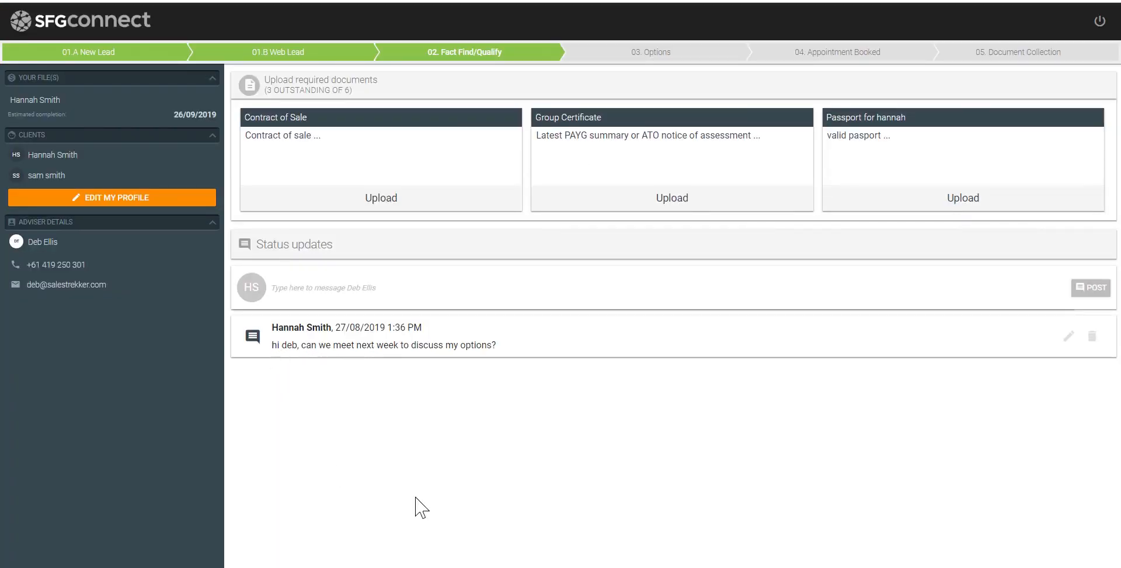
{"action": "left_click_drag", "start_coordinate": [465, 494], "coordinate": [355, 415]}
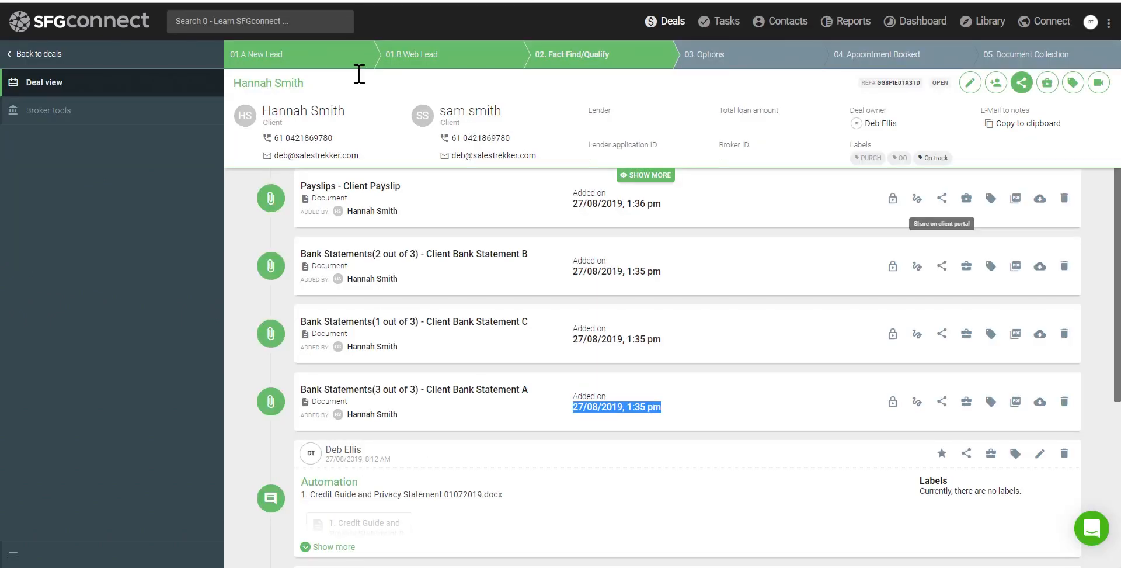
{"action": "left_click", "coordinate": [468, 375]}
{"action": "scroll", "coordinate": [473, 376], "scroll_direction": "up", "scroll_amount": 4}
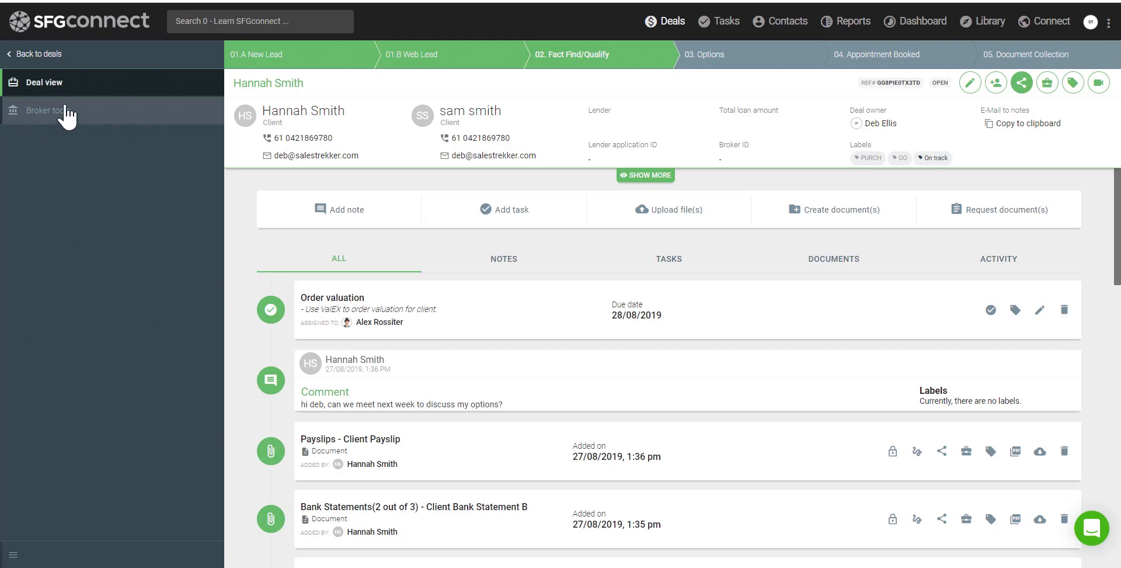
Copy the current address into both the mailing and post settlement addresses
{"action": "left_click", "coordinate": [36, 111]}
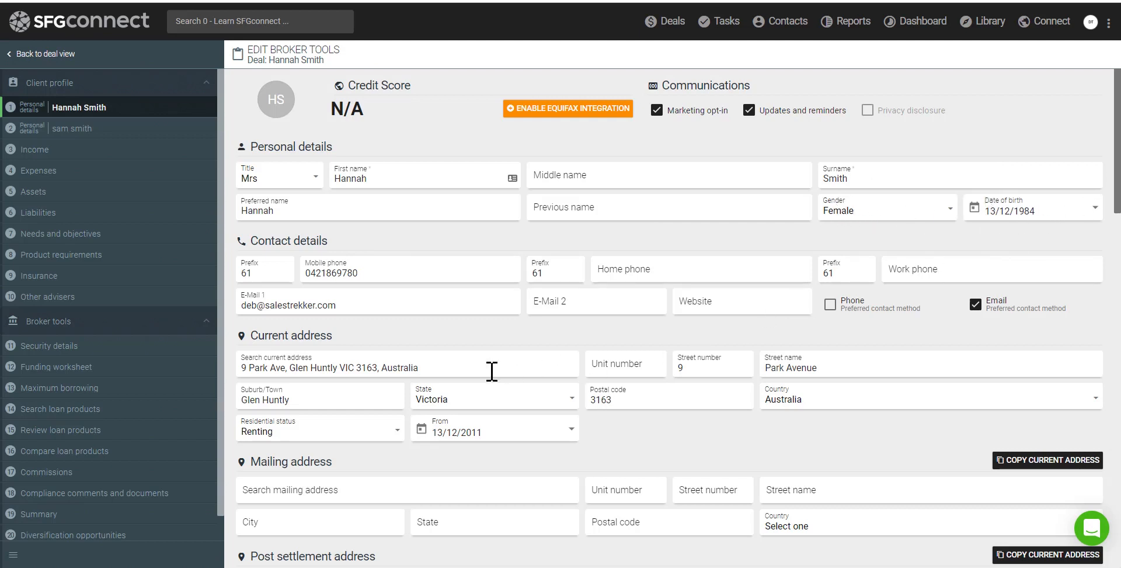
{"action": "left_click_drag", "start_coordinate": [265, 336], "coordinate": [355, 352]}
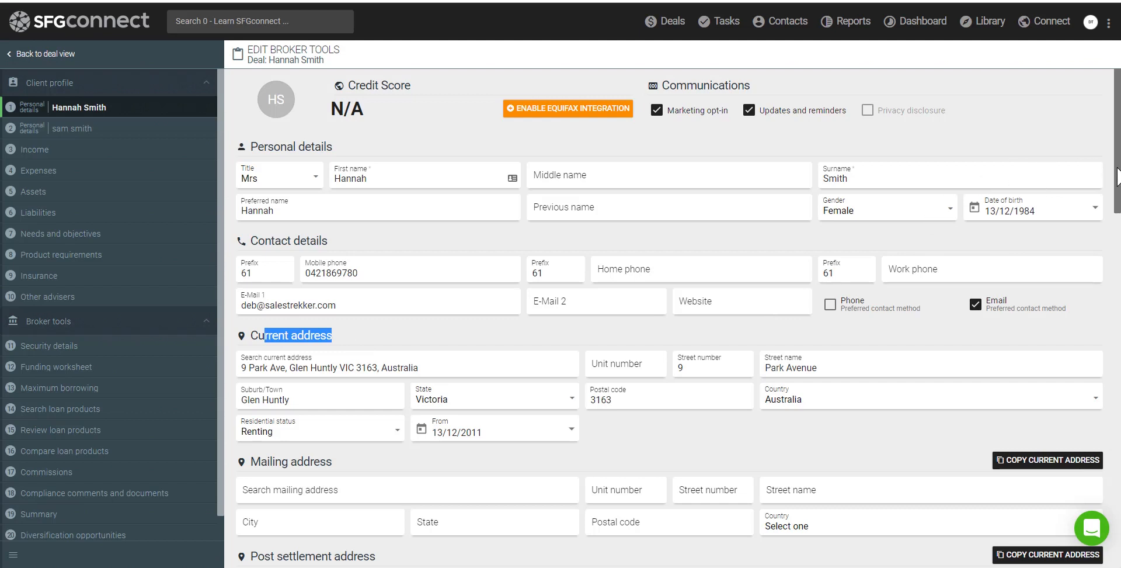
{"action": "left_click_drag", "start_coordinate": [1117, 176], "coordinate": [1117, 195]}
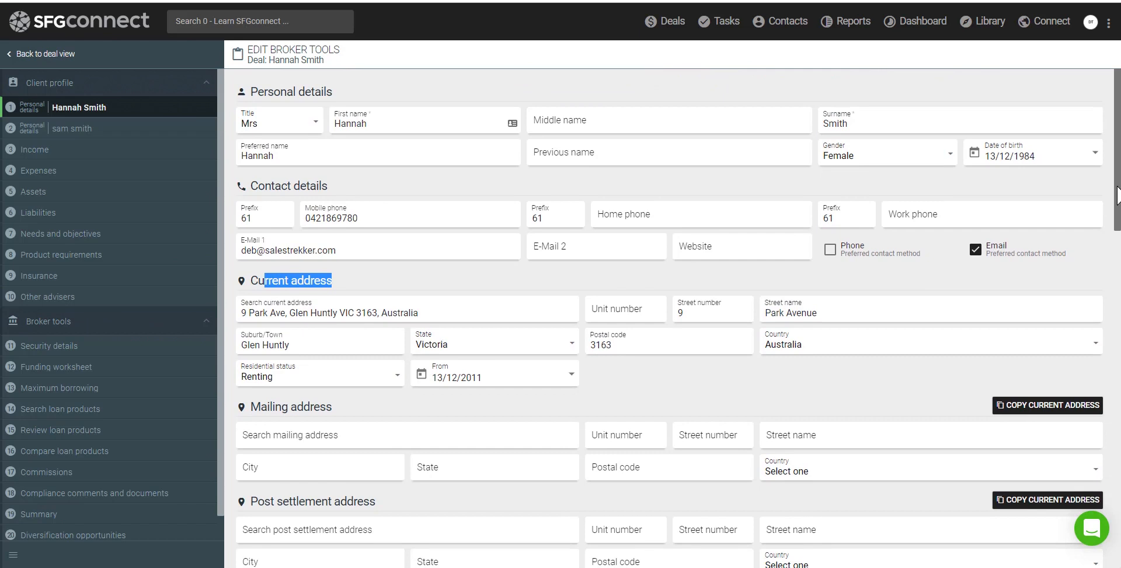
{"action": "left_click_drag", "start_coordinate": [1117, 196], "coordinate": [1112, 241]}
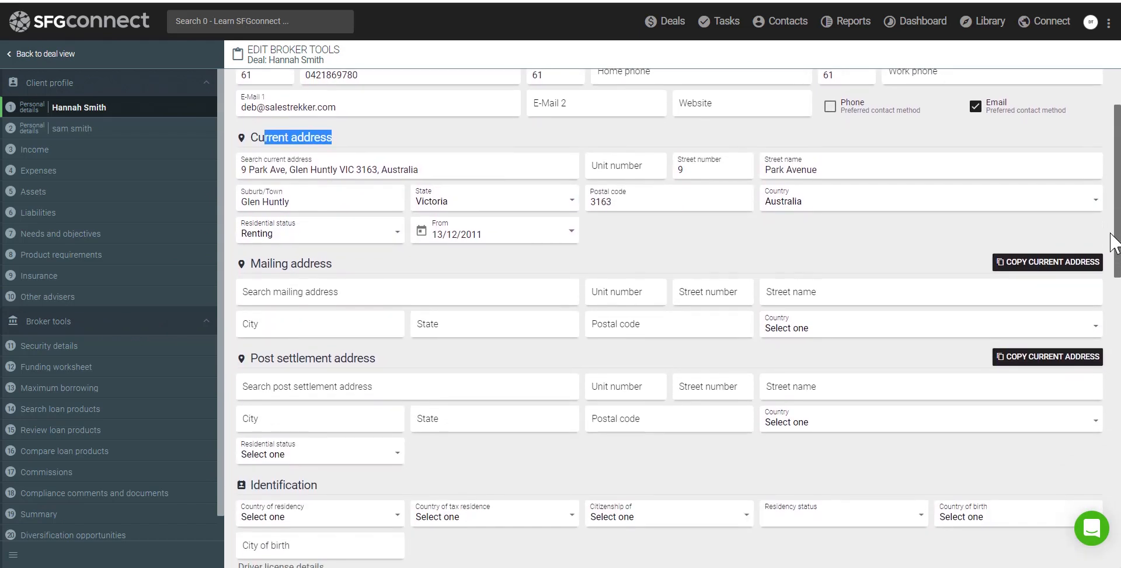
{"action": "left_click", "coordinate": [1029, 262]}
{"action": "left_click", "coordinate": [1031, 359]}
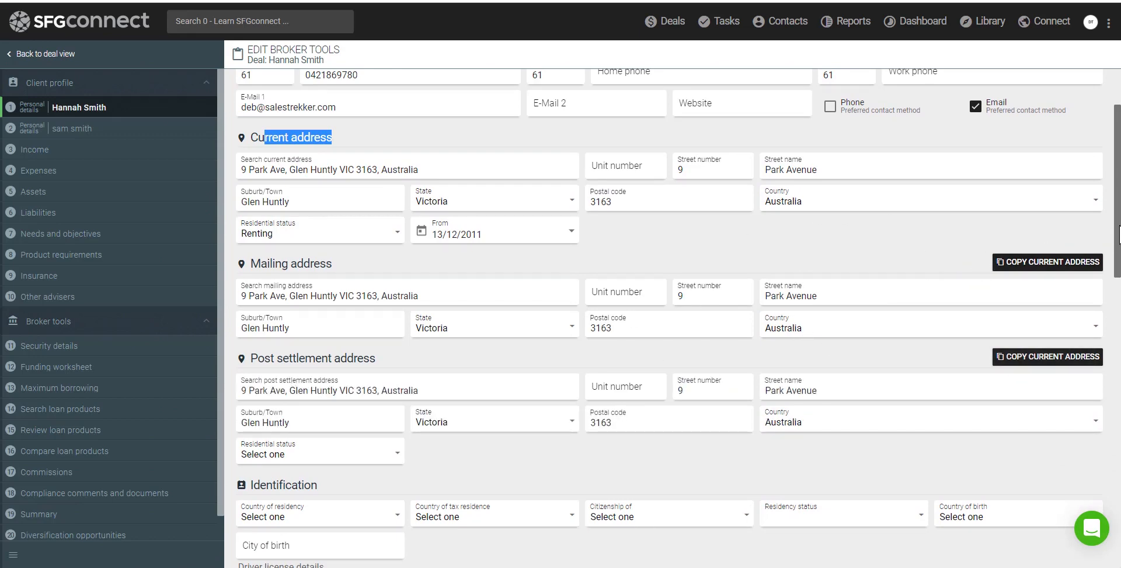
{"action": "left_click_drag", "start_coordinate": [1117, 226], "coordinate": [1119, 328]}
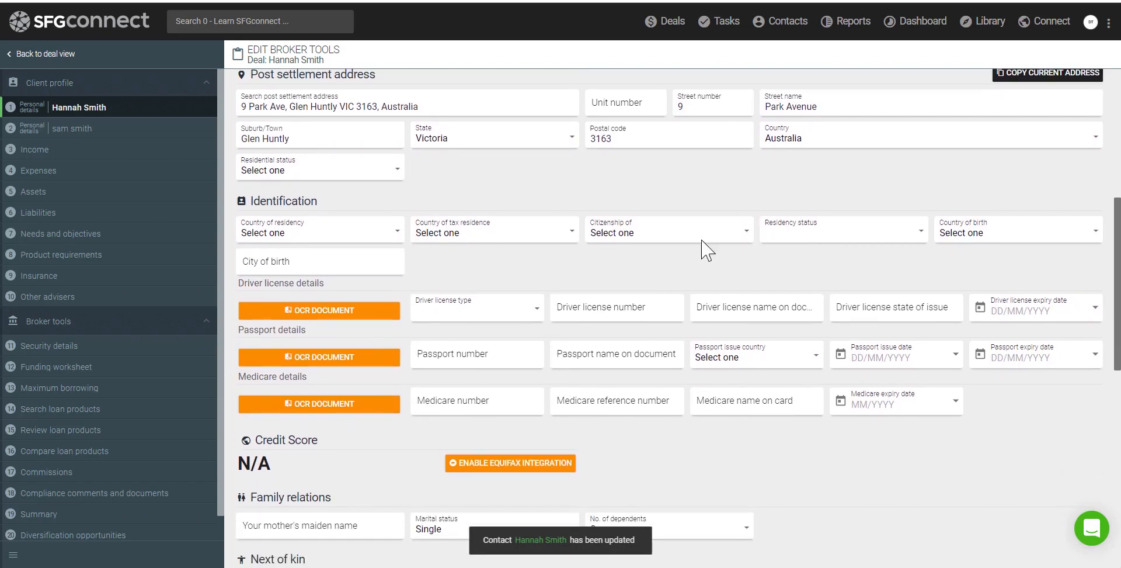
Set country of residency, tax residence, citizenship and birth country to Australia, with residency status Citizen
{"action": "left_click", "coordinate": [330, 232]}
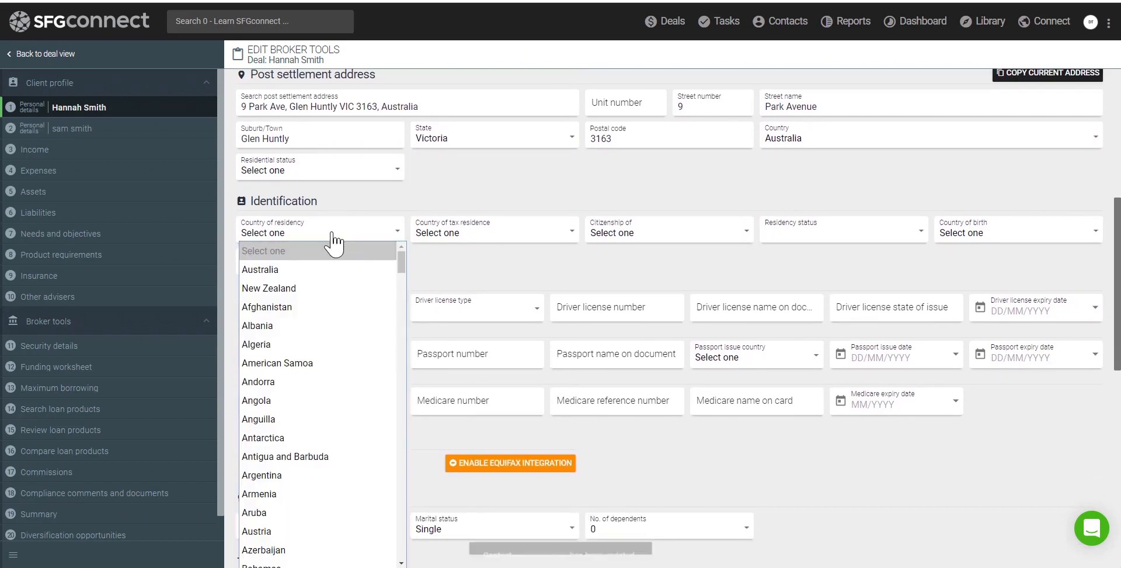
{"action": "left_click", "coordinate": [320, 274]}
{"action": "left_click", "coordinate": [451, 236]}
{"action": "left_click", "coordinate": [454, 269]}
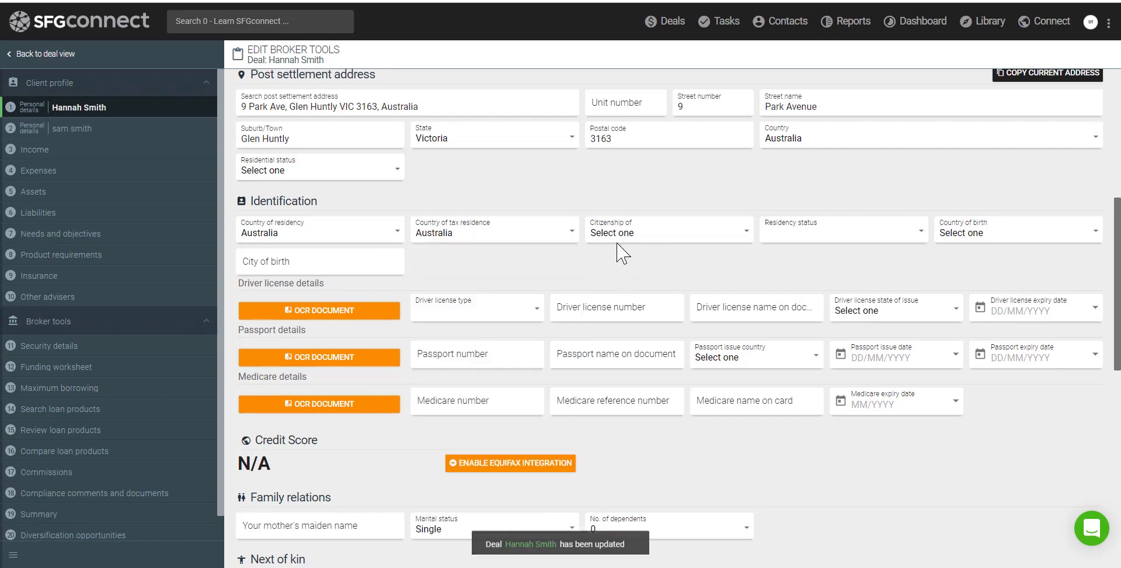
{"action": "left_click", "coordinate": [632, 246]}
{"action": "left_click", "coordinate": [632, 268]}
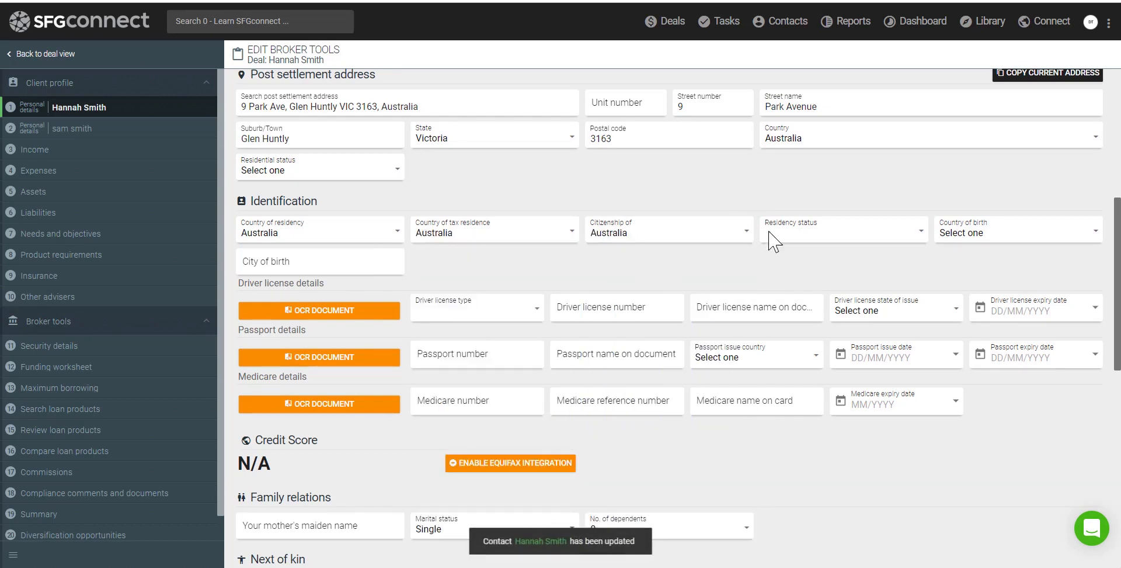
{"action": "left_click", "coordinate": [794, 236]}
{"action": "left_click", "coordinate": [785, 291]}
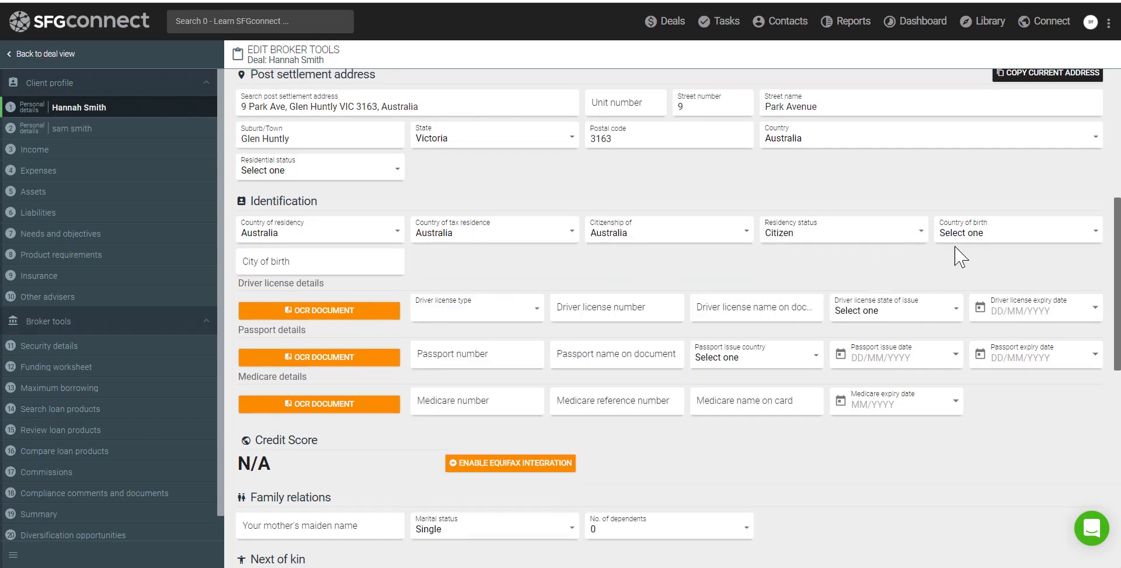
{"action": "left_click", "coordinate": [969, 240]}
{"action": "left_click", "coordinate": [963, 270]}
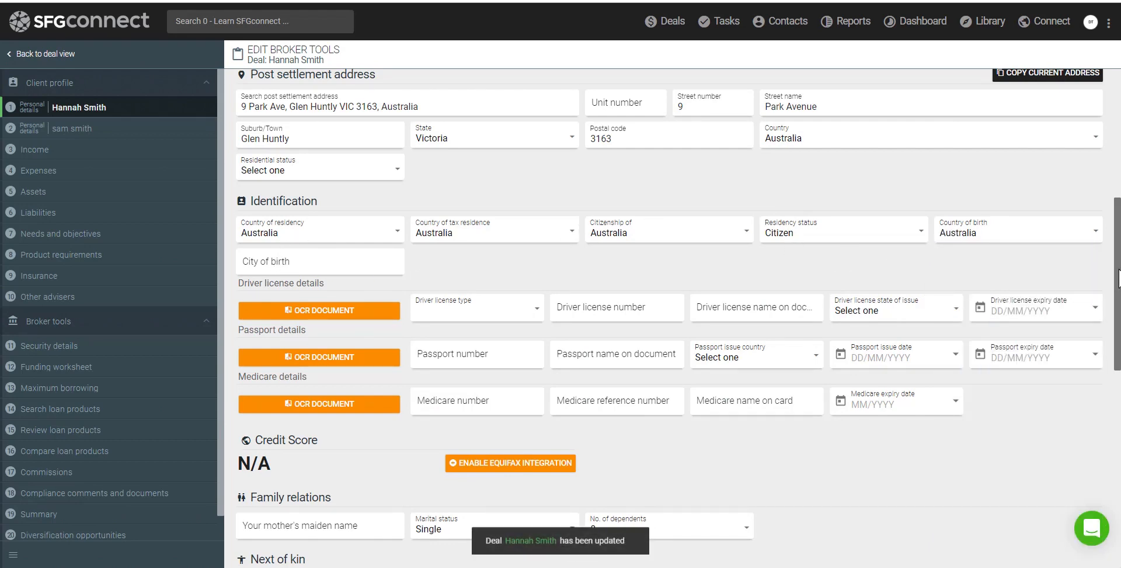
{"action": "left_click_drag", "start_coordinate": [1119, 277], "coordinate": [1116, 483]}
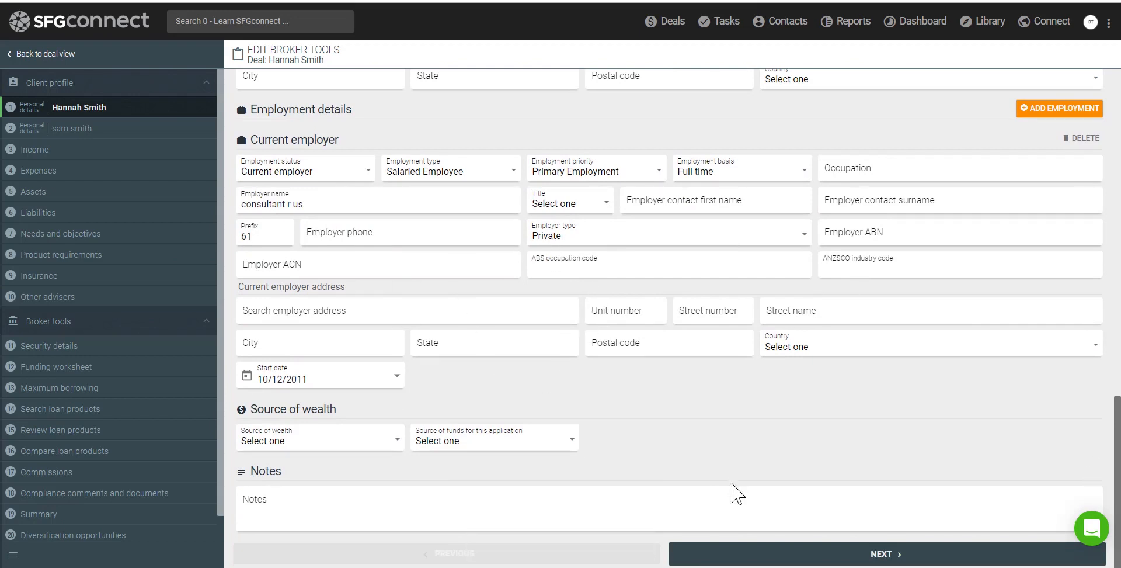
Move past the second client's personal details without changes to reach the Income step
{"action": "left_click", "coordinate": [768, 554]}
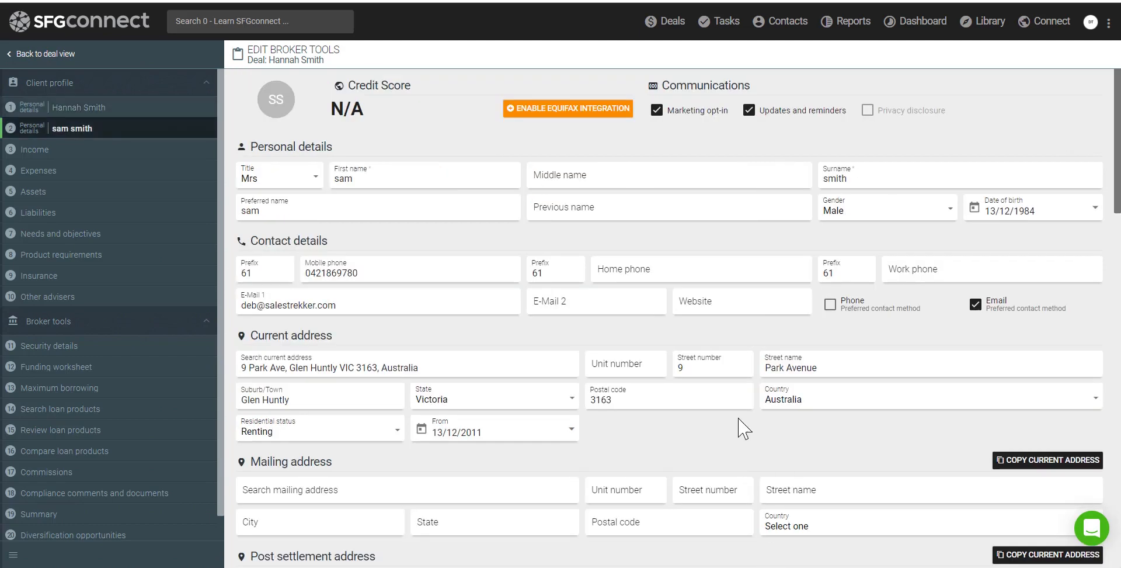
{"action": "scroll", "coordinate": [733, 424], "scroll_direction": "down", "scroll_amount": 8}
{"action": "scroll", "coordinate": [734, 423], "scroll_direction": "down", "scroll_amount": 9}
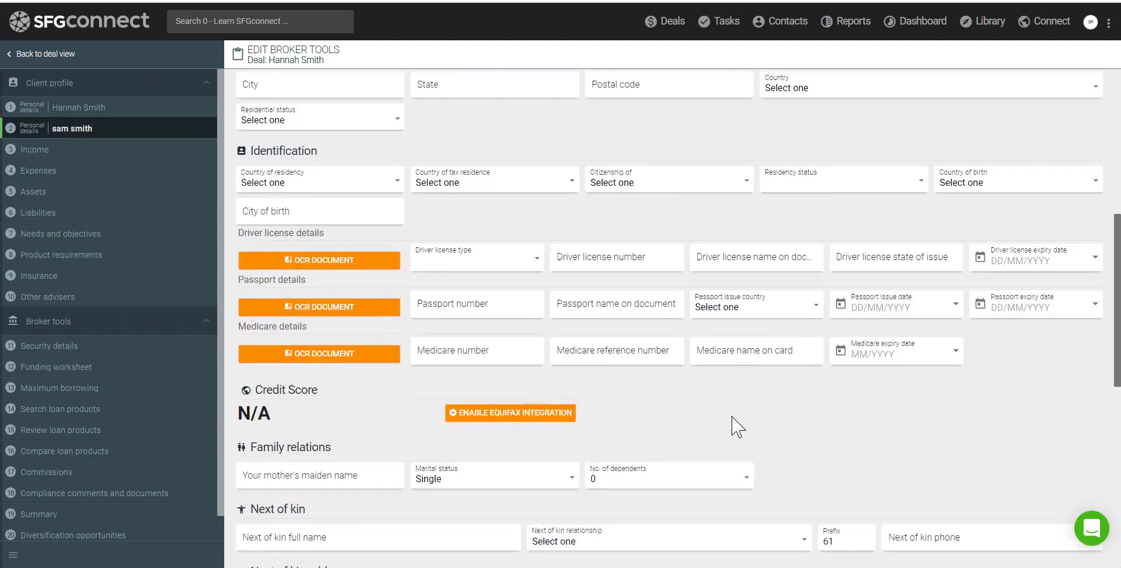
{"action": "scroll", "coordinate": [733, 416], "scroll_direction": "down", "scroll_amount": 3}
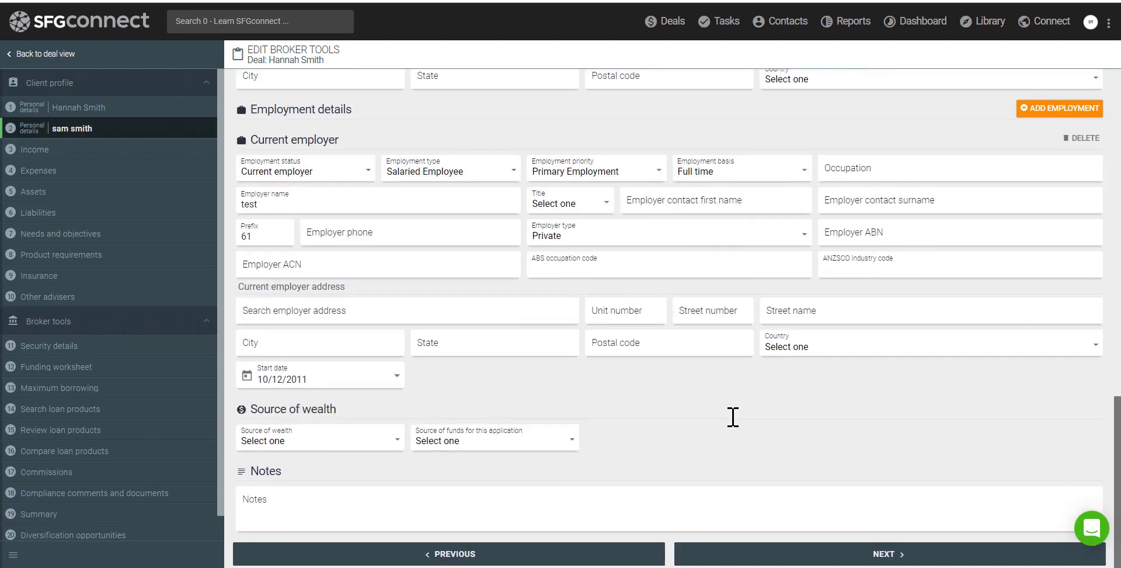
{"action": "left_click", "coordinate": [721, 560]}
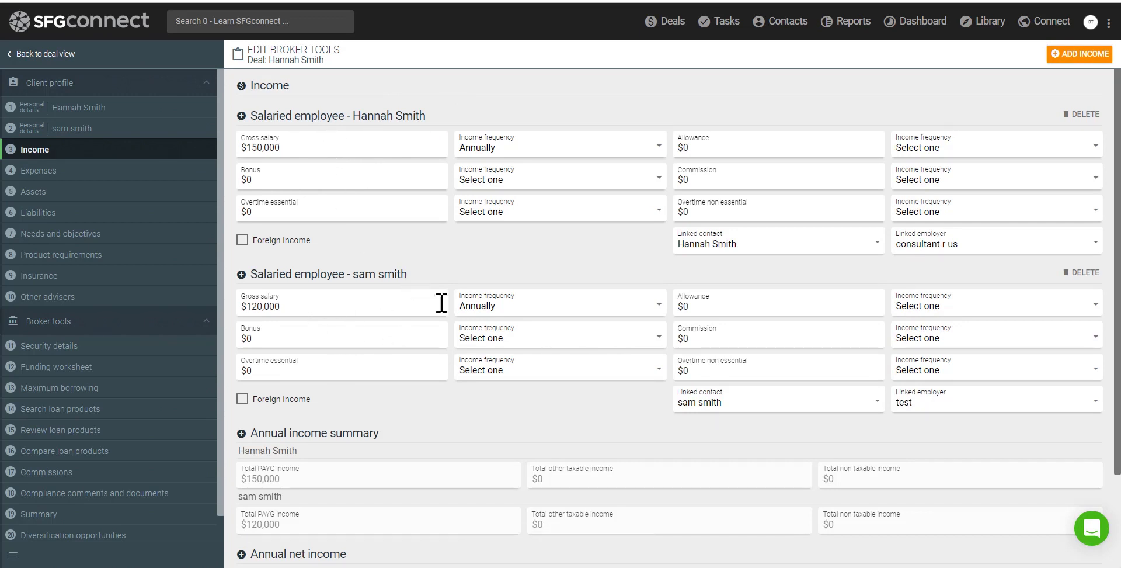
Add Salaried employee, Other taxable and Non taxable income sections
{"action": "scroll", "coordinate": [453, 330], "scroll_direction": "down", "scroll_amount": 2}
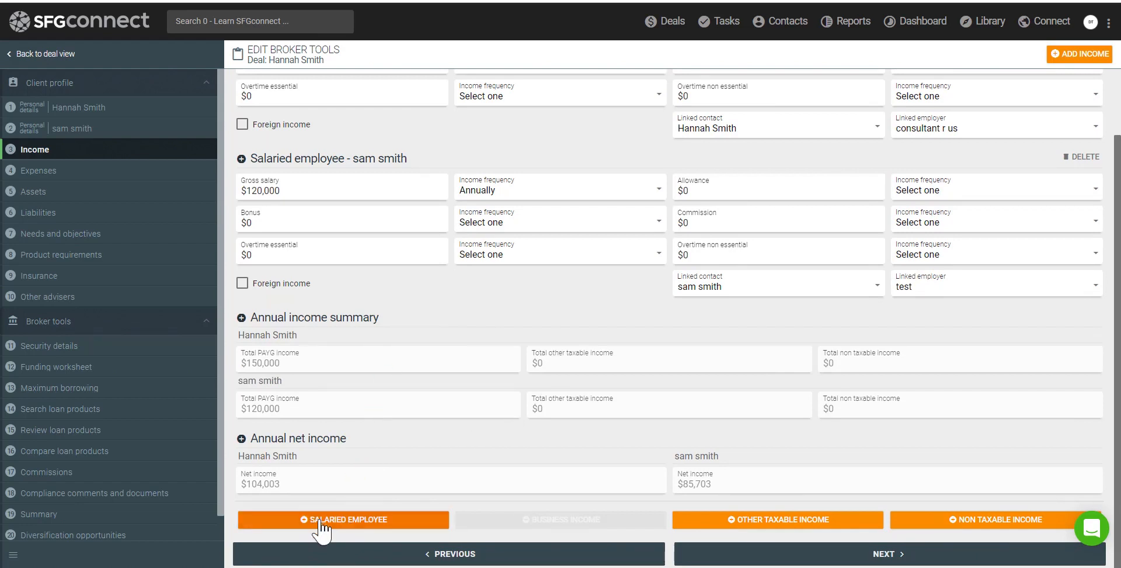
{"action": "left_click", "coordinate": [353, 522]}
{"action": "scroll", "coordinate": [403, 423], "scroll_direction": "down", "scroll_amount": 4}
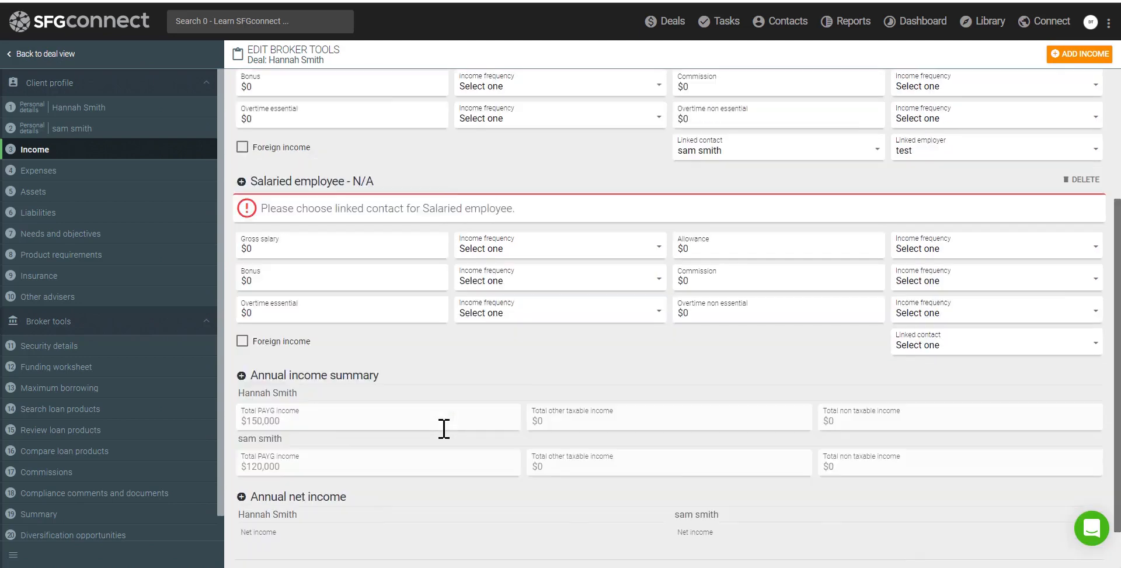
{"action": "left_click", "coordinate": [718, 525]}
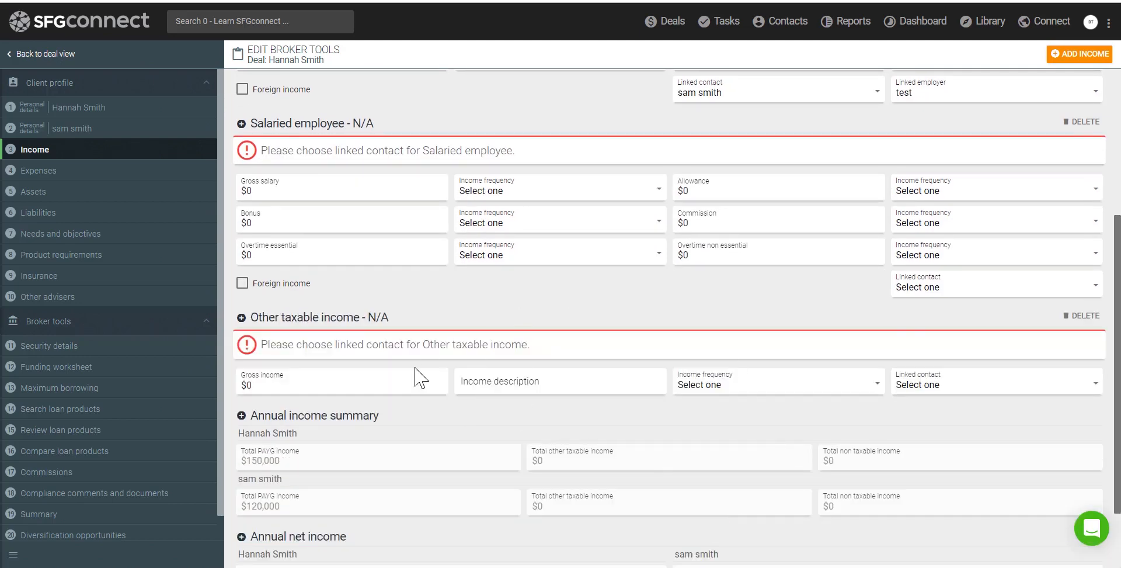
{"action": "scroll", "coordinate": [426, 338], "scroll_direction": "down", "scroll_amount": 3}
{"action": "left_click", "coordinate": [924, 526]}
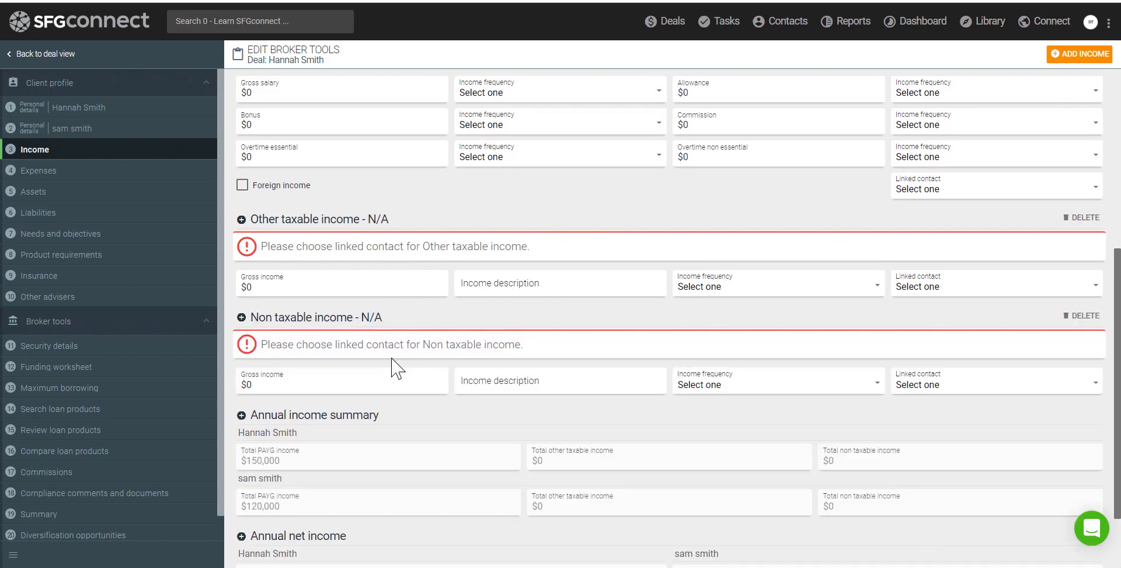
Delete the three empty income sections and continue to Expenses
{"action": "left_click_drag", "start_coordinate": [279, 317], "coordinate": [383, 319]}
{"action": "left_click_drag", "start_coordinate": [279, 220], "coordinate": [368, 228]}
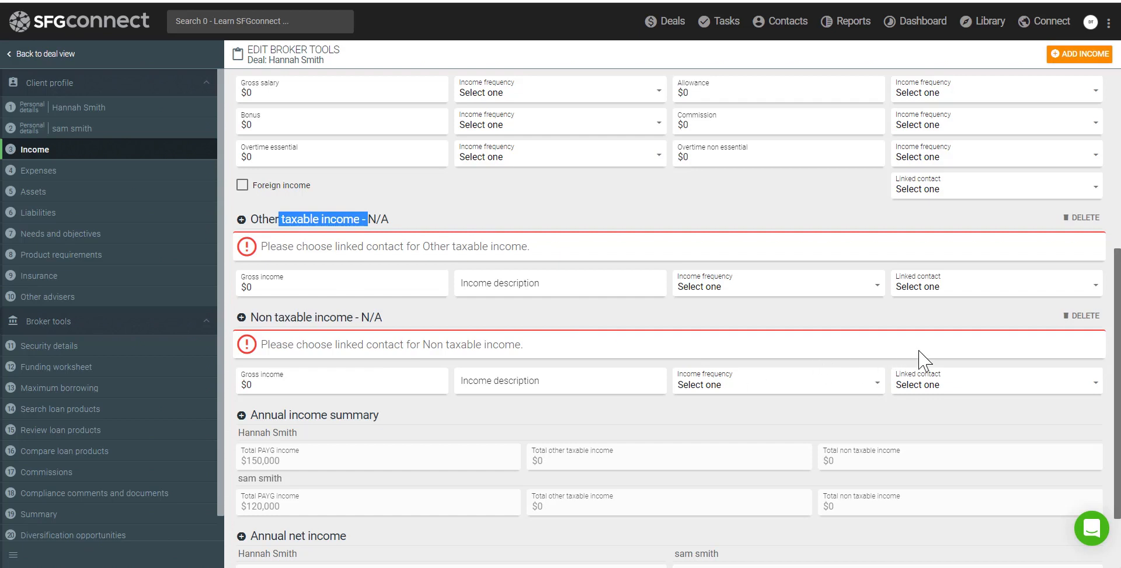
{"action": "left_click", "coordinate": [1076, 316]}
{"action": "left_click", "coordinate": [1079, 219]}
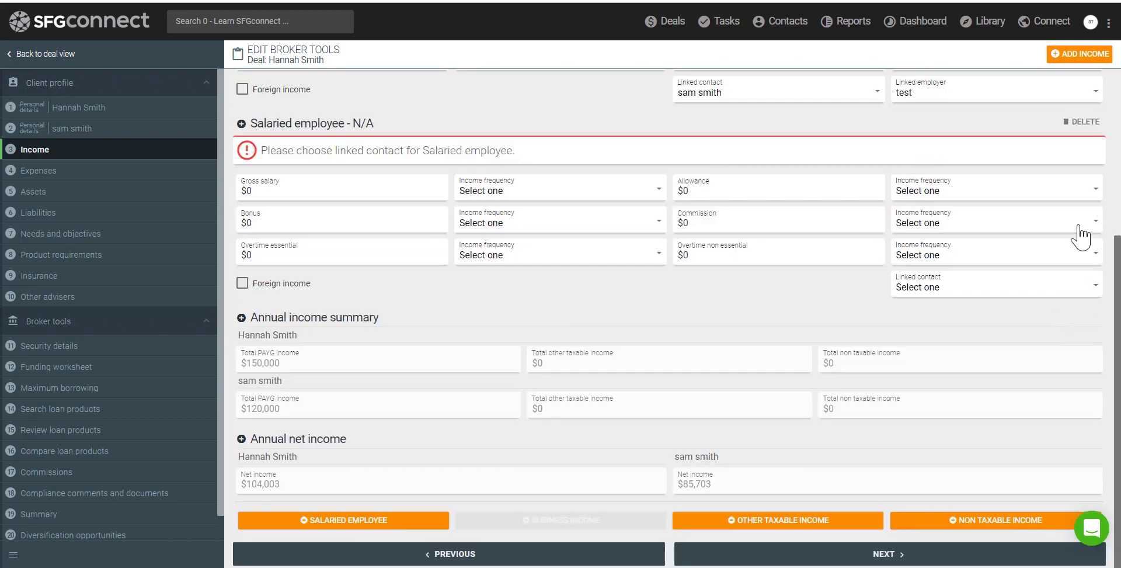
{"action": "left_click", "coordinate": [1080, 123]}
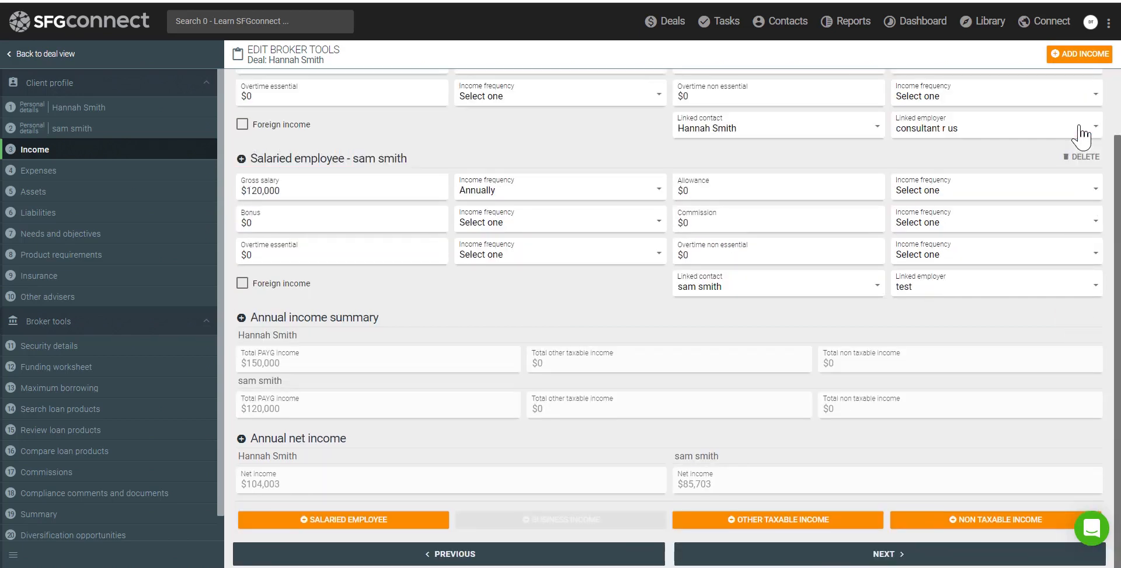
{"action": "left_click", "coordinate": [854, 556]}
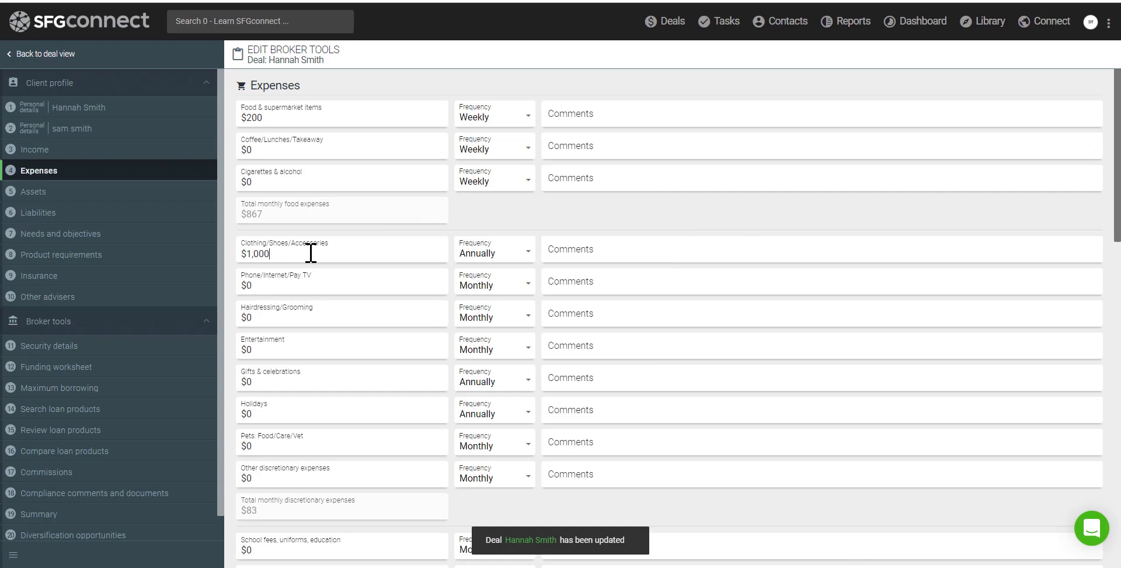
Review the Expenses form, totalling $1,283 monthly, and continue to Assets
{"action": "scroll", "coordinate": [312, 254], "scroll_direction": "down", "scroll_amount": 4}
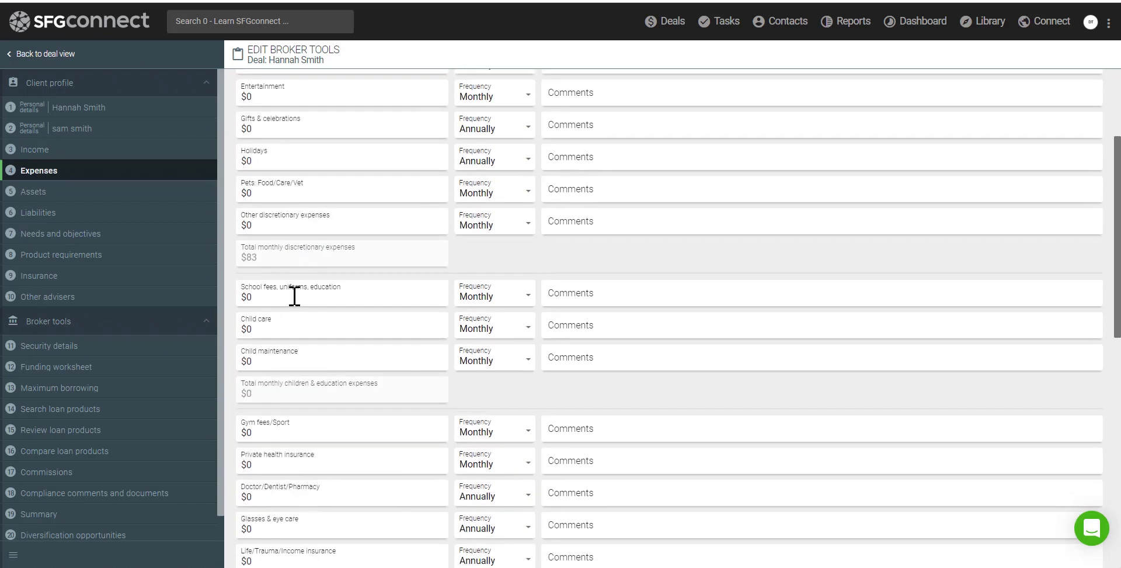
{"action": "scroll", "coordinate": [292, 380], "scroll_direction": "down", "scroll_amount": 4}
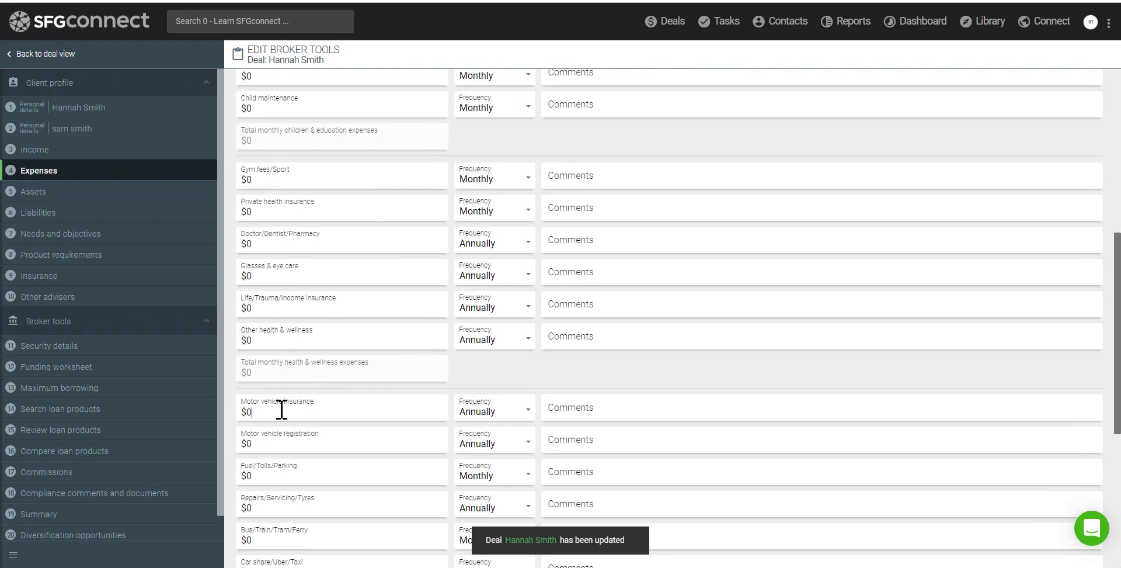
{"action": "scroll", "coordinate": [300, 406], "scroll_direction": "down", "scroll_amount": 6}
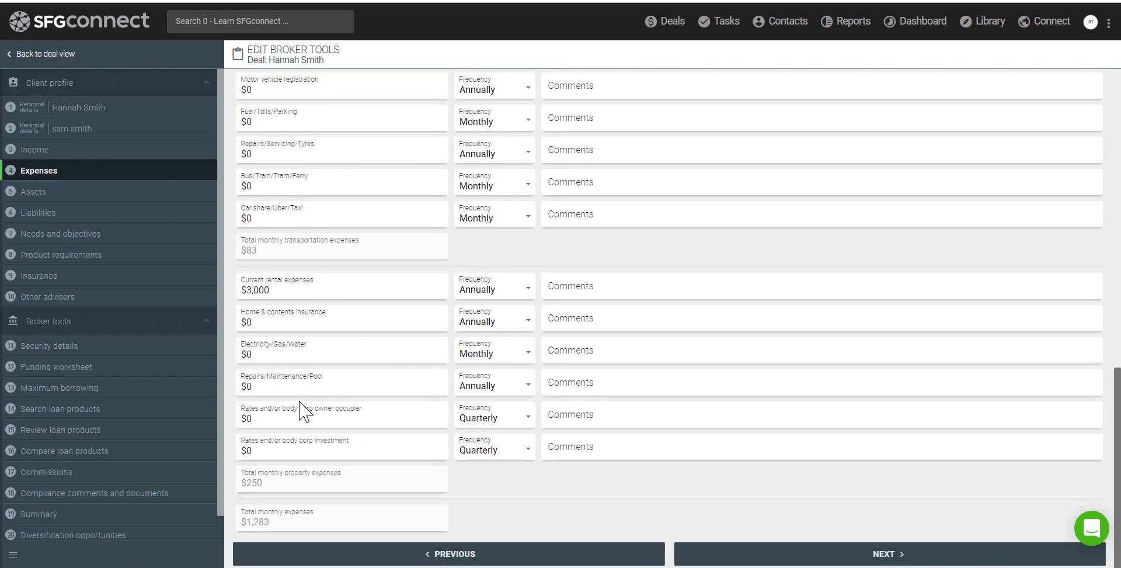
{"action": "left_click", "coordinate": [626, 387]}
{"action": "left_click", "coordinate": [795, 556]}
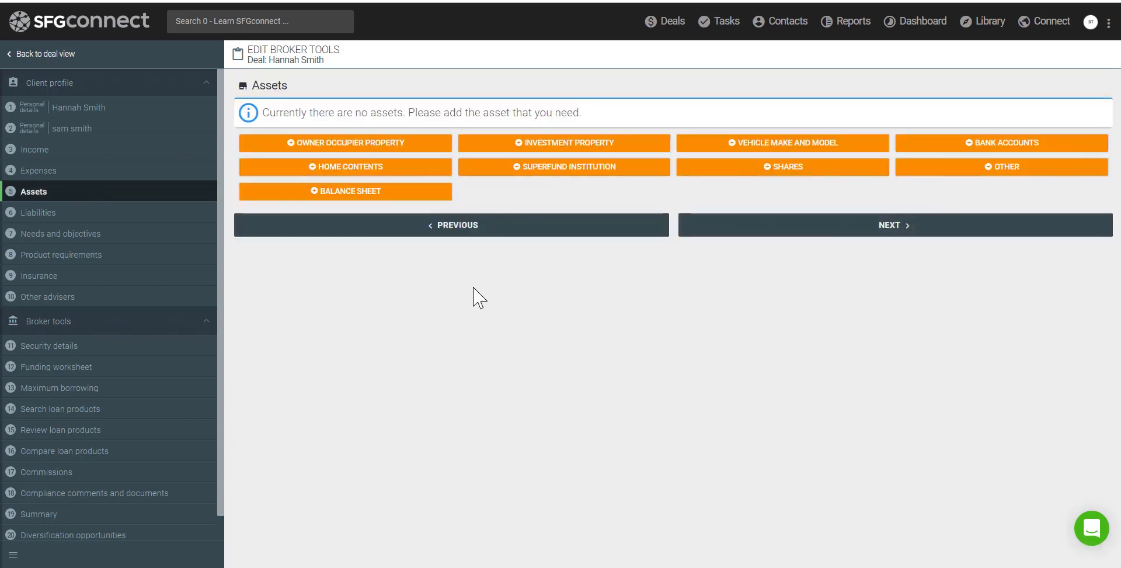
Add a Car vehicle asset with make and model 'toyota'
{"action": "left_click_drag", "start_coordinate": [254, 82], "coordinate": [291, 88]}
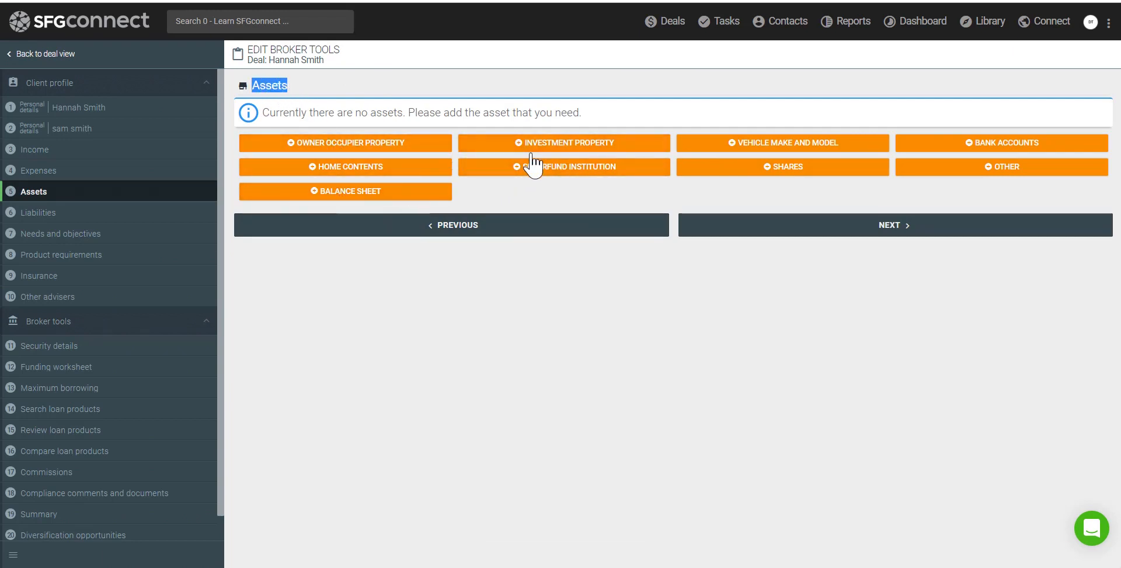
{"action": "left_click", "coordinate": [732, 146]}
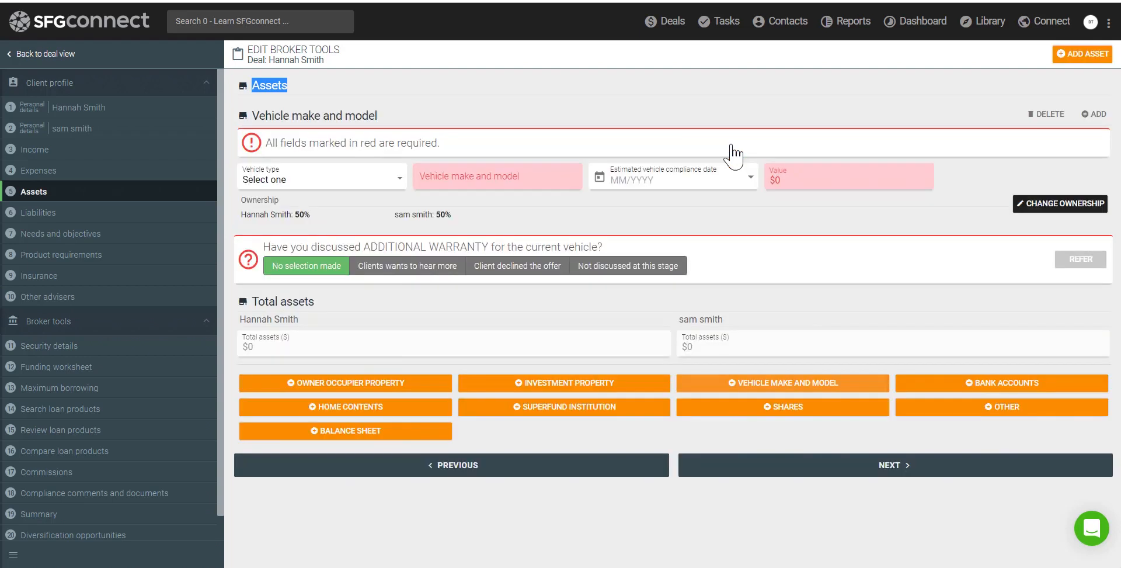
{"action": "left_click", "coordinate": [287, 182]}
{"action": "left_click", "coordinate": [263, 216]}
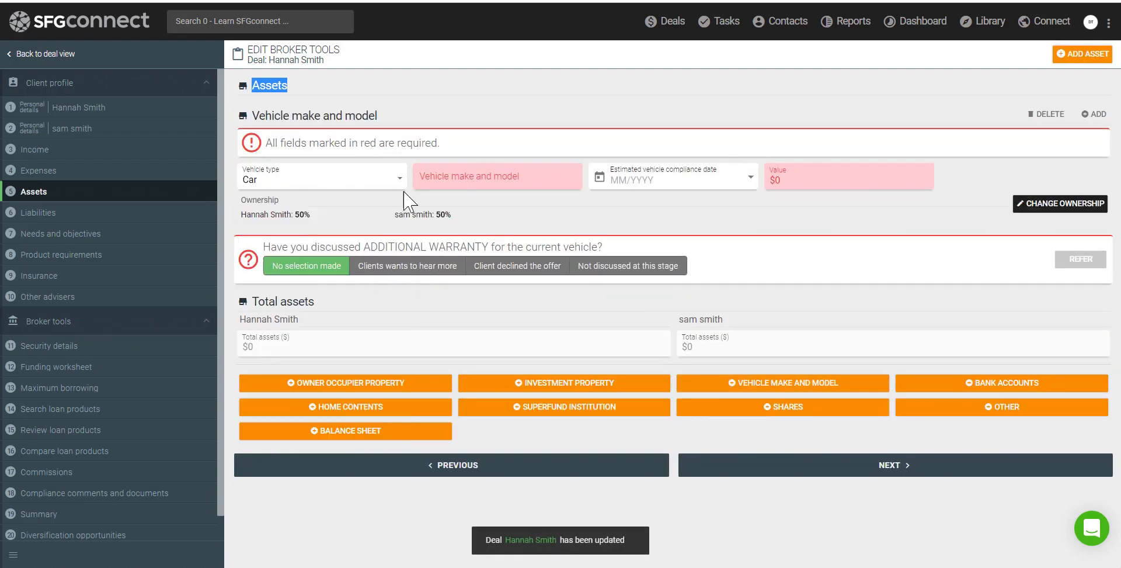
{"action": "left_click", "coordinate": [440, 177]}
{"action": "type", "text": "toyo"}
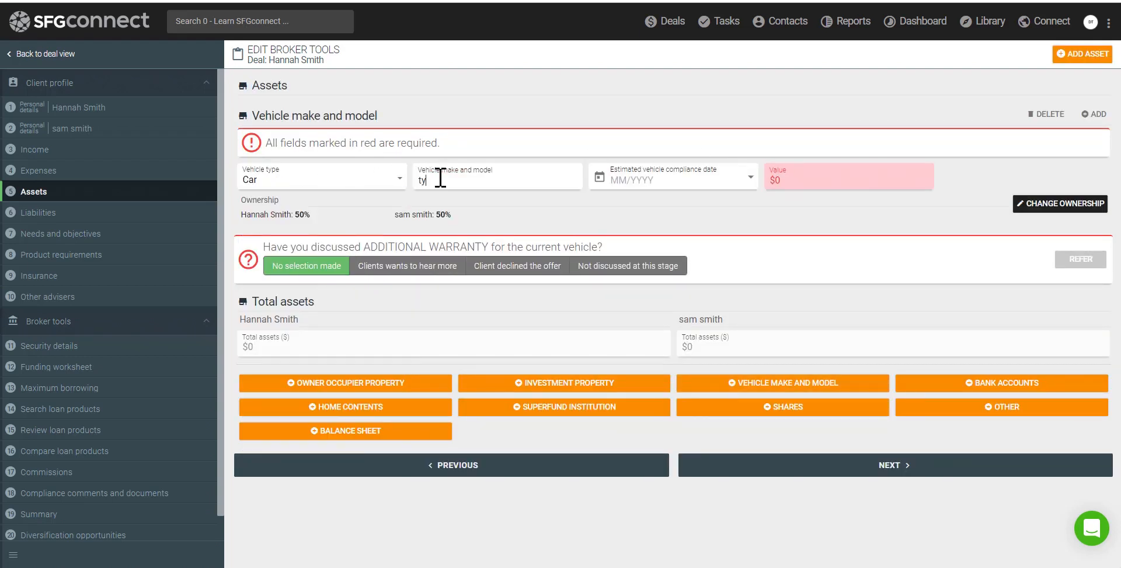
{"action": "type", "text": "ta"}
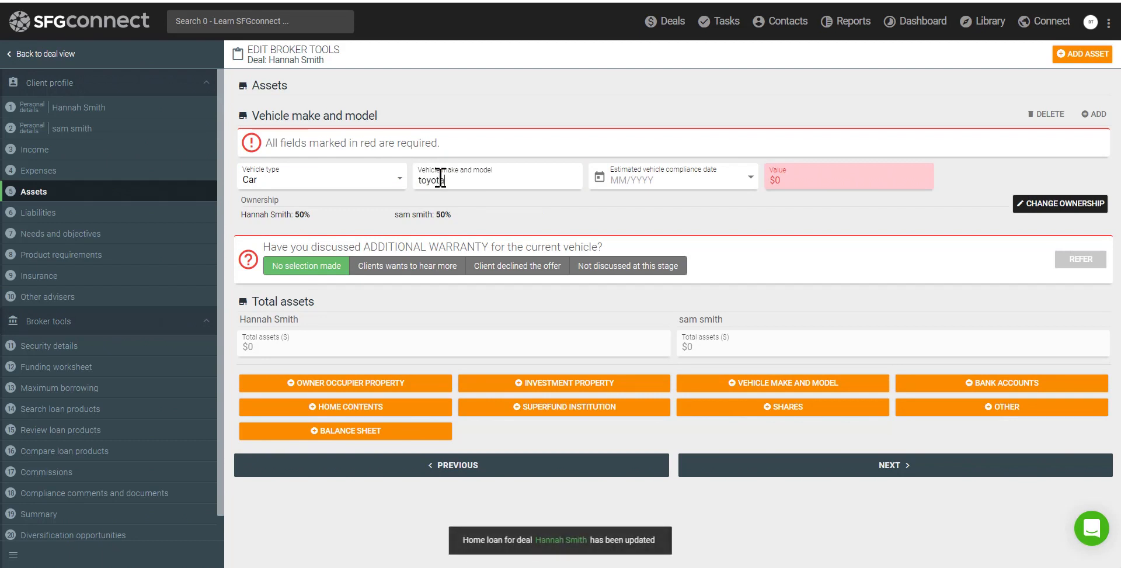
Value the car at 15000, mark warranty Not discussed at this stage, and add a bank account
{"action": "left_click", "coordinate": [801, 177]}
{"action": "type", "text": "15000"}
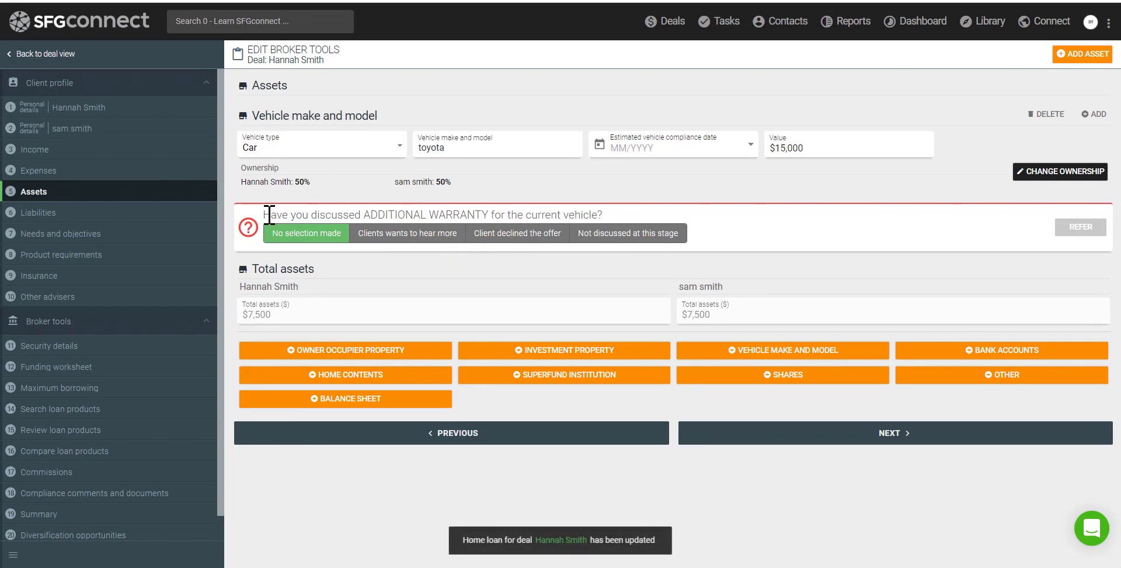
{"action": "left_click_drag", "start_coordinate": [264, 215], "coordinate": [587, 218]}
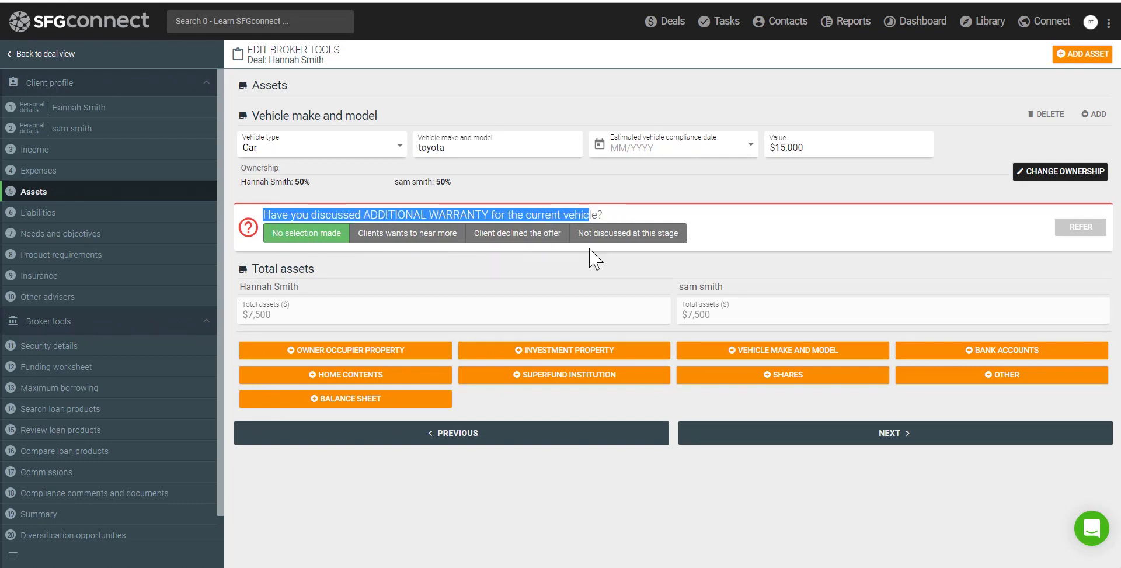
{"action": "left_click", "coordinate": [611, 234]}
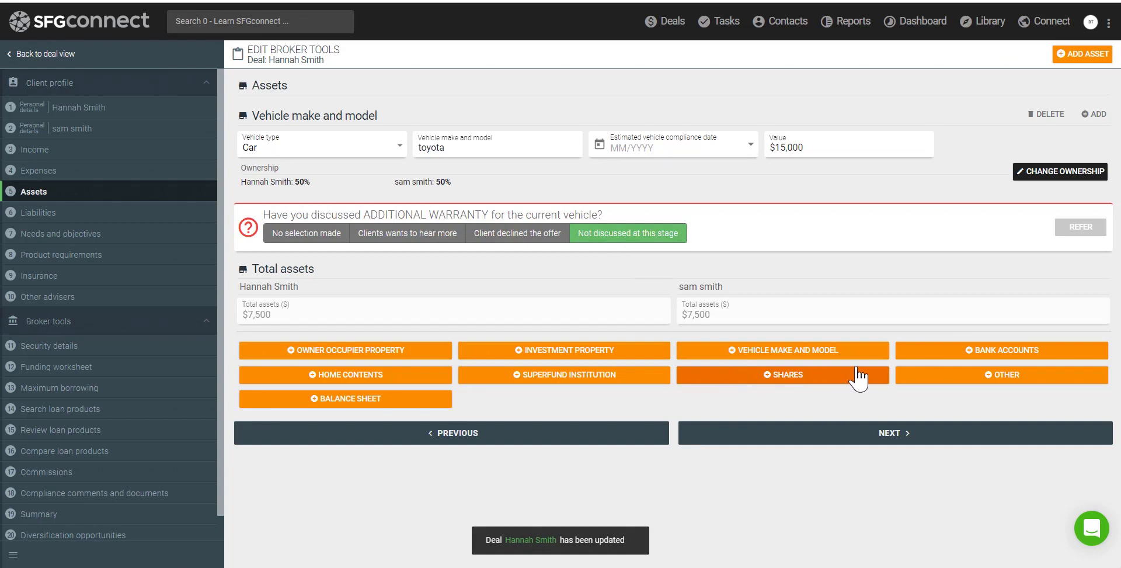
{"action": "left_click", "coordinate": [934, 353]}
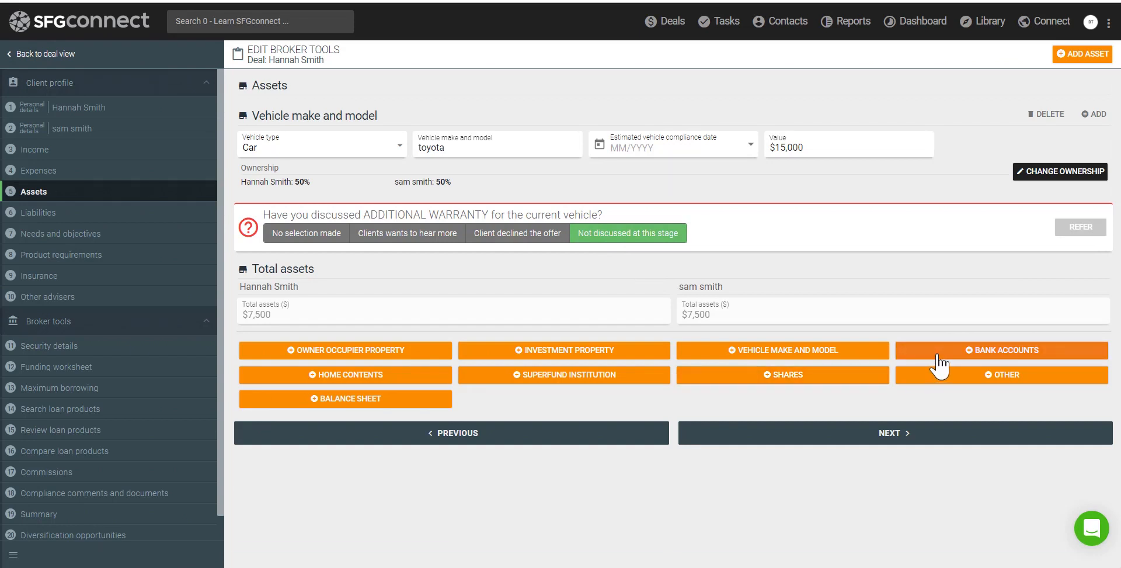
Record an Adelaide Bank account worth 150,000 and continue to Liabilities
{"action": "left_click", "coordinate": [331, 334]}
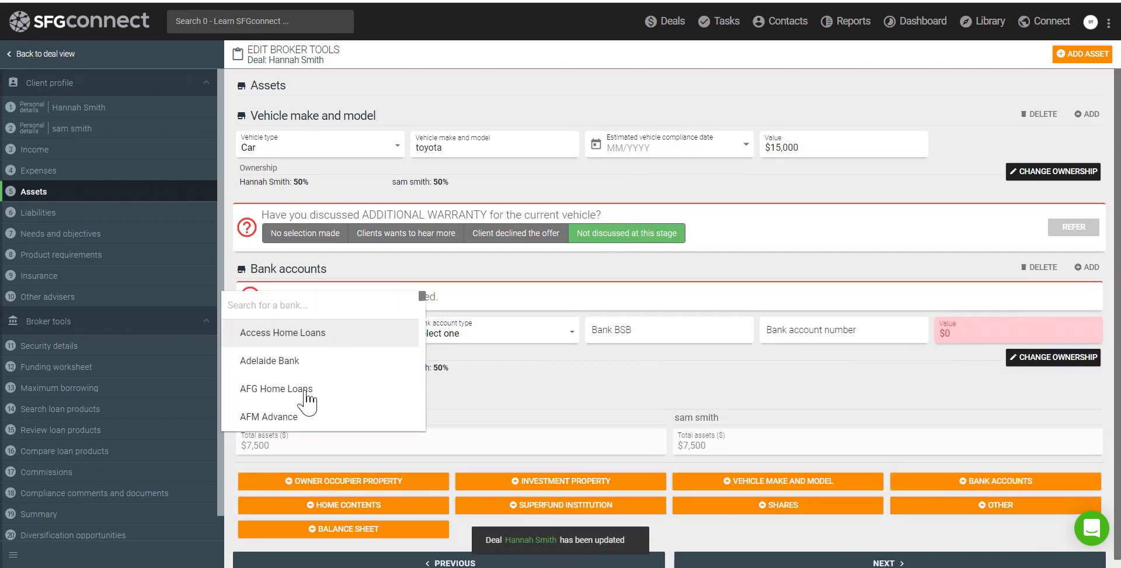
{"action": "left_click", "coordinate": [299, 366]}
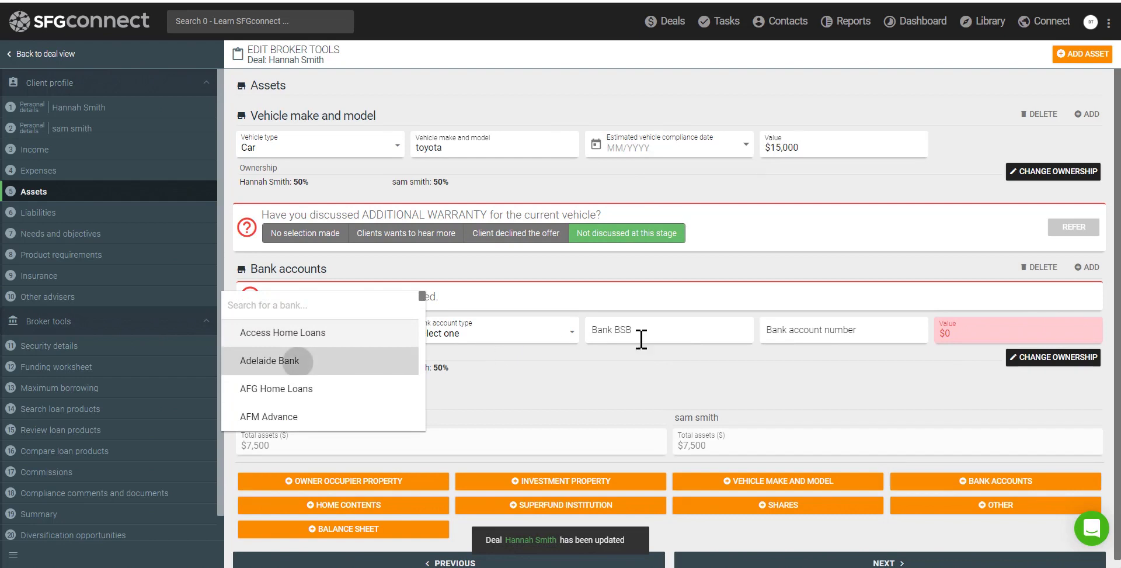
{"action": "left_click", "coordinate": [950, 335]}
{"action": "type", "text": "150,00"}
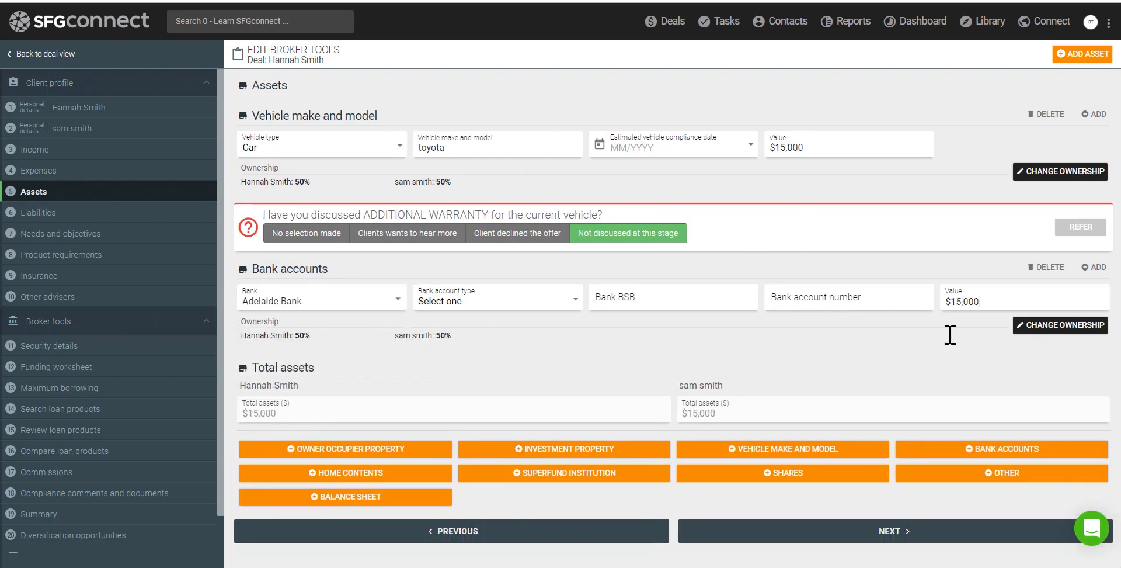
{"action": "type", "text": "0"}
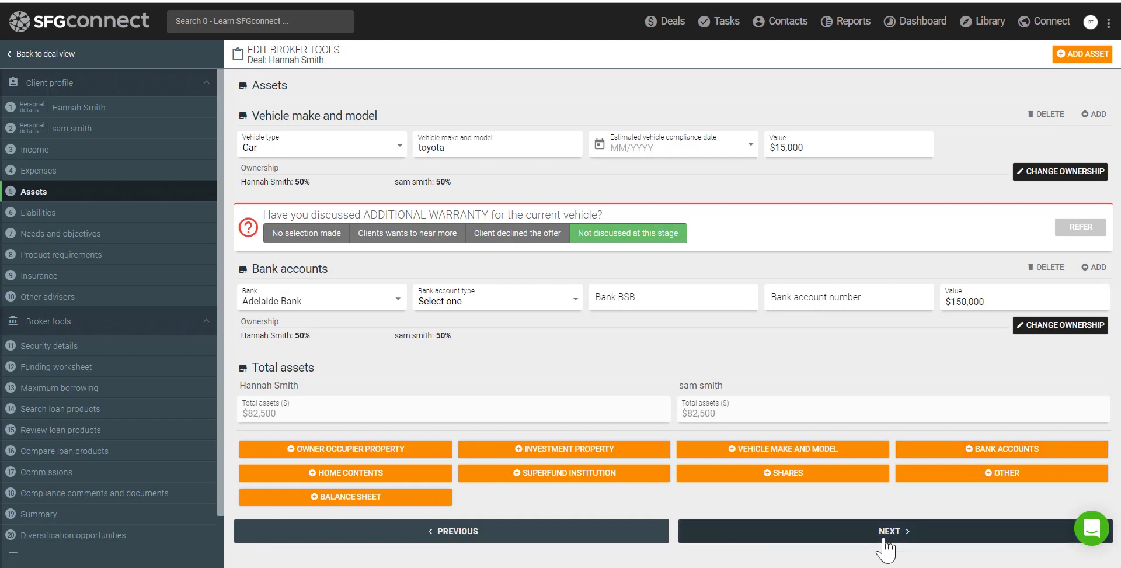
{"action": "left_click", "coordinate": [818, 537]}
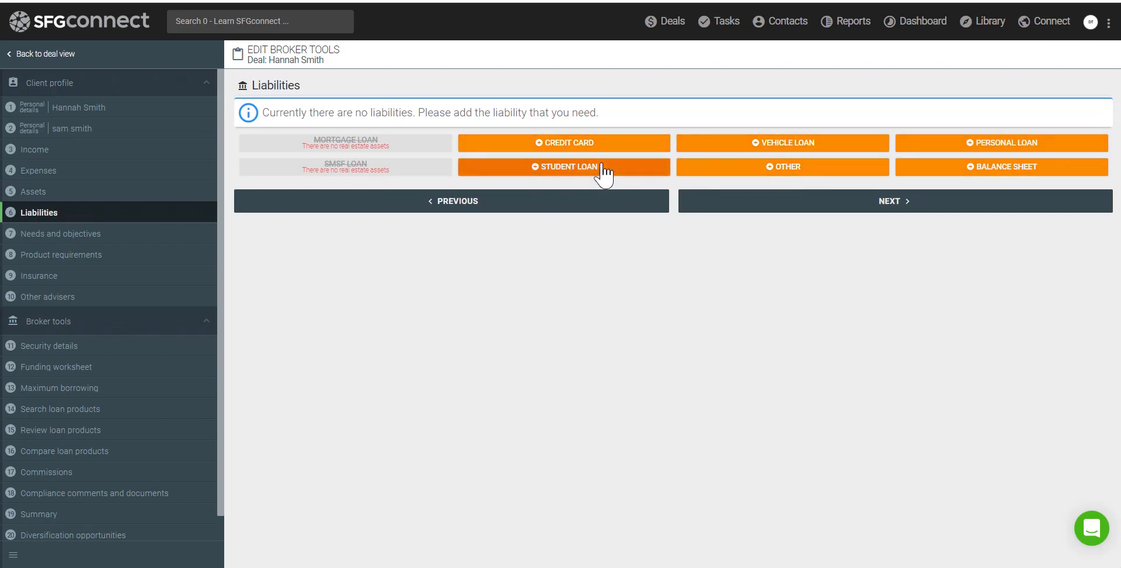
Add an Adelaide Bank credit card liability with a $3,000 limit and continue
{"action": "left_click", "coordinate": [564, 151]}
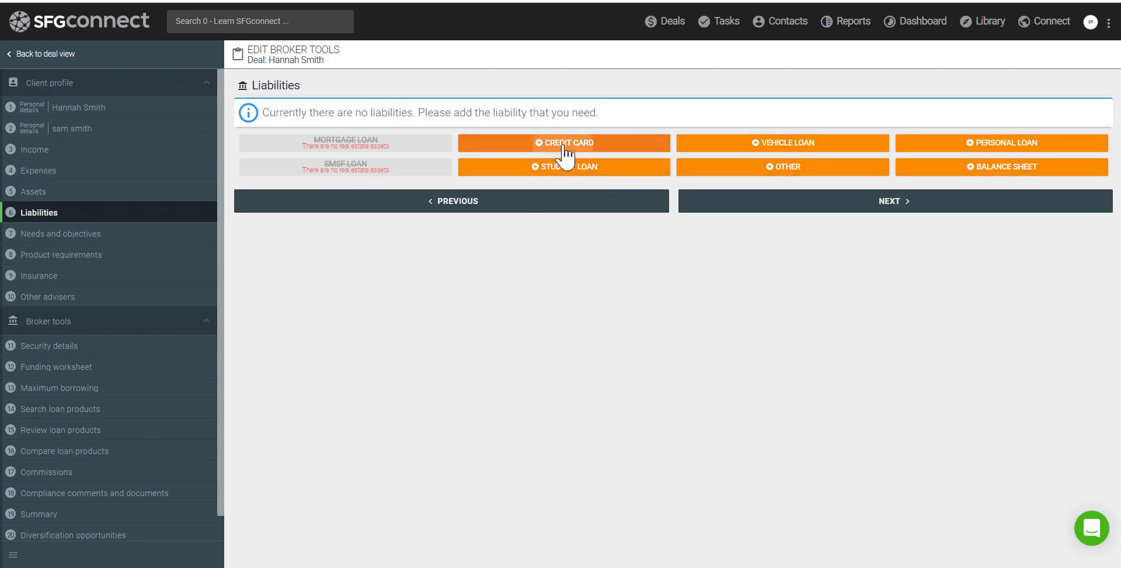
{"action": "left_click", "coordinate": [333, 151]}
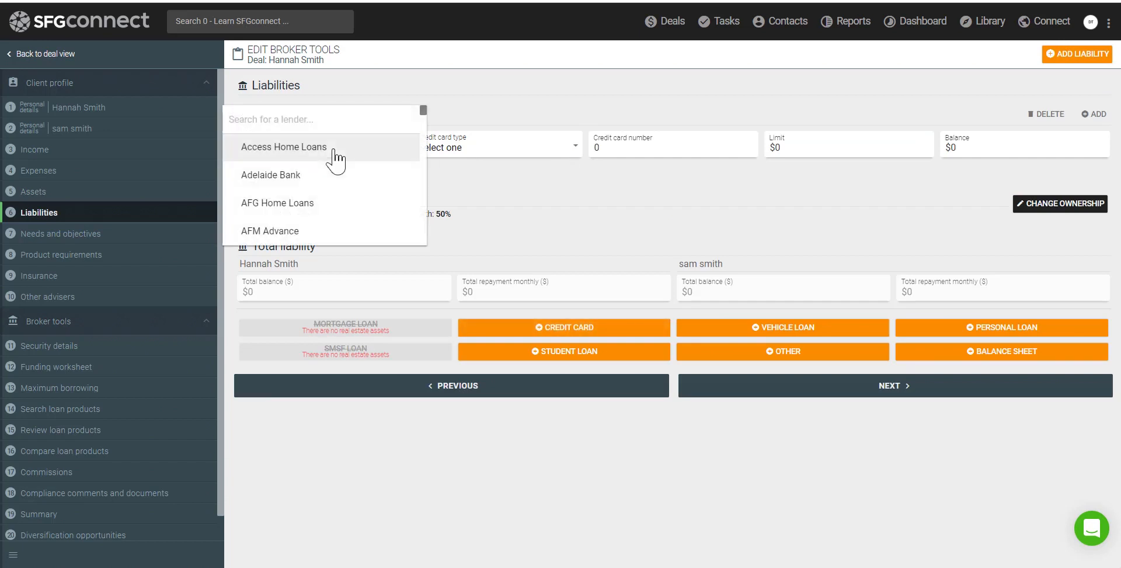
{"action": "left_click", "coordinate": [313, 182]}
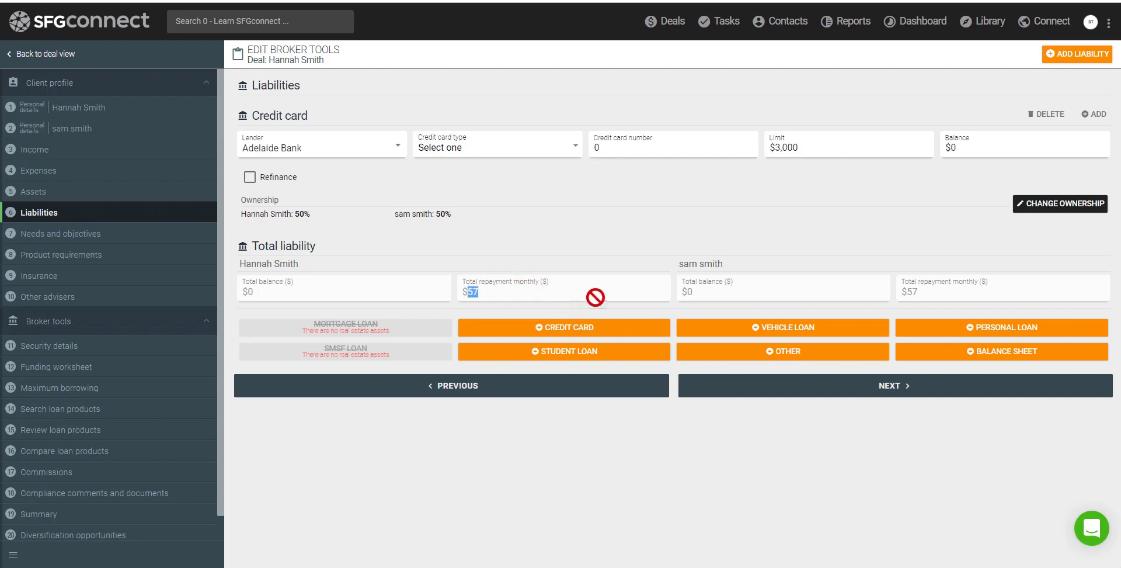
{"action": "left_click", "coordinate": [835, 403]}
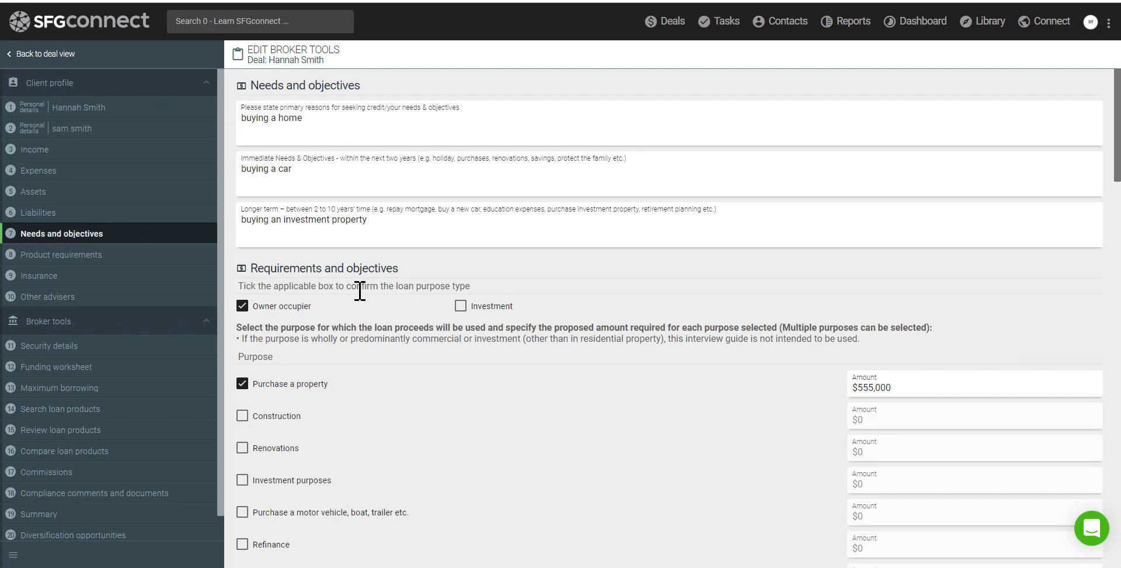
Answer No to possible adverse and beneficial changes in financial situation
{"action": "scroll", "coordinate": [360, 291], "scroll_direction": "down", "scroll_amount": 5}
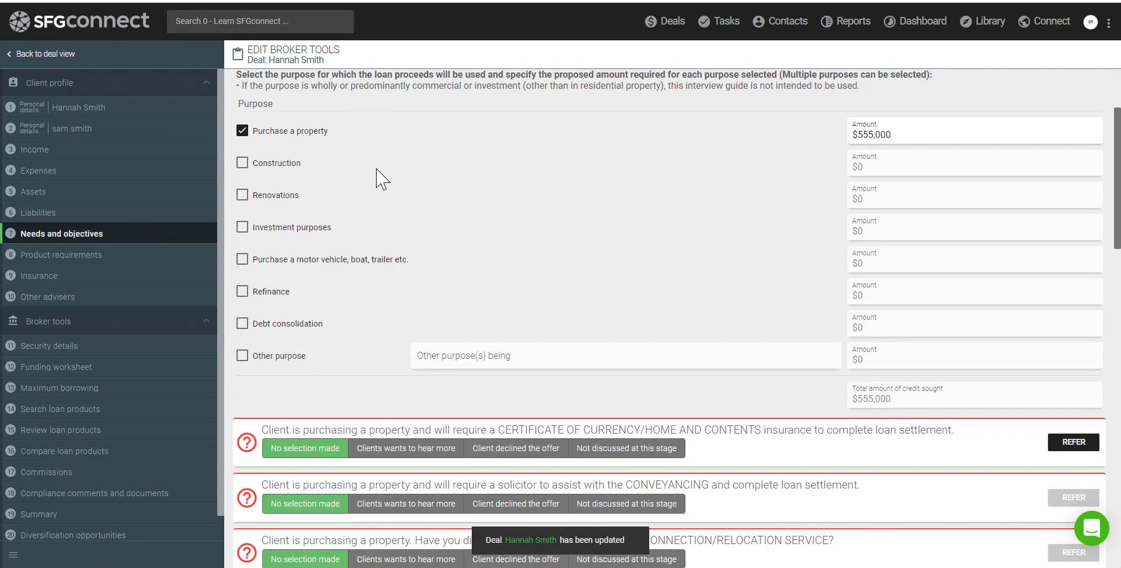
{"action": "scroll", "coordinate": [457, 237], "scroll_direction": "down", "scroll_amount": 5}
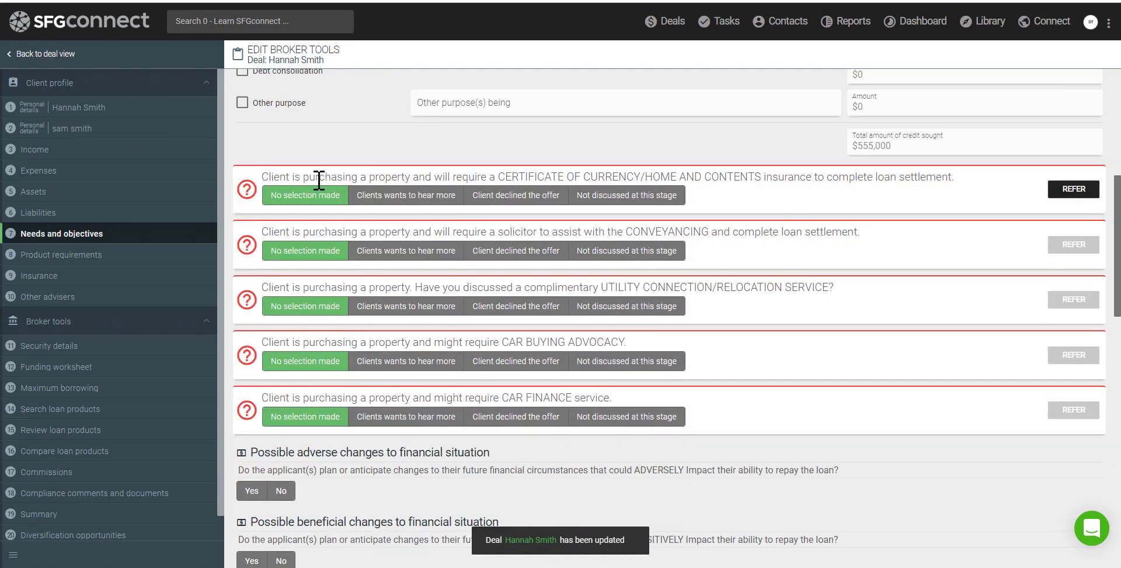
{"action": "left_click_drag", "start_coordinate": [273, 176], "coordinate": [585, 176]}
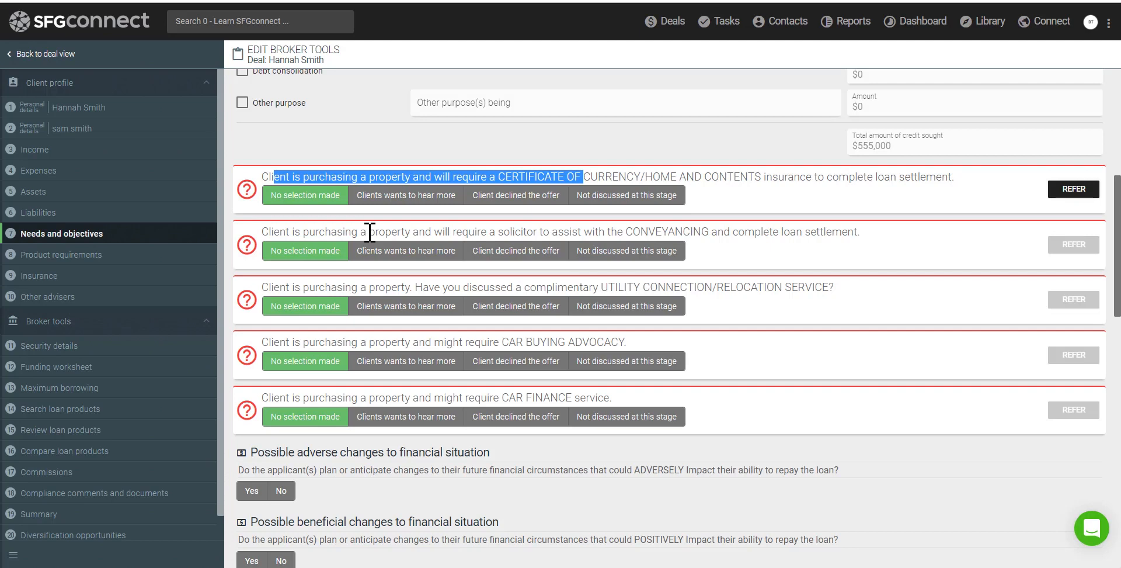
{"action": "scroll", "coordinate": [369, 232], "scroll_direction": "down", "scroll_amount": 4}
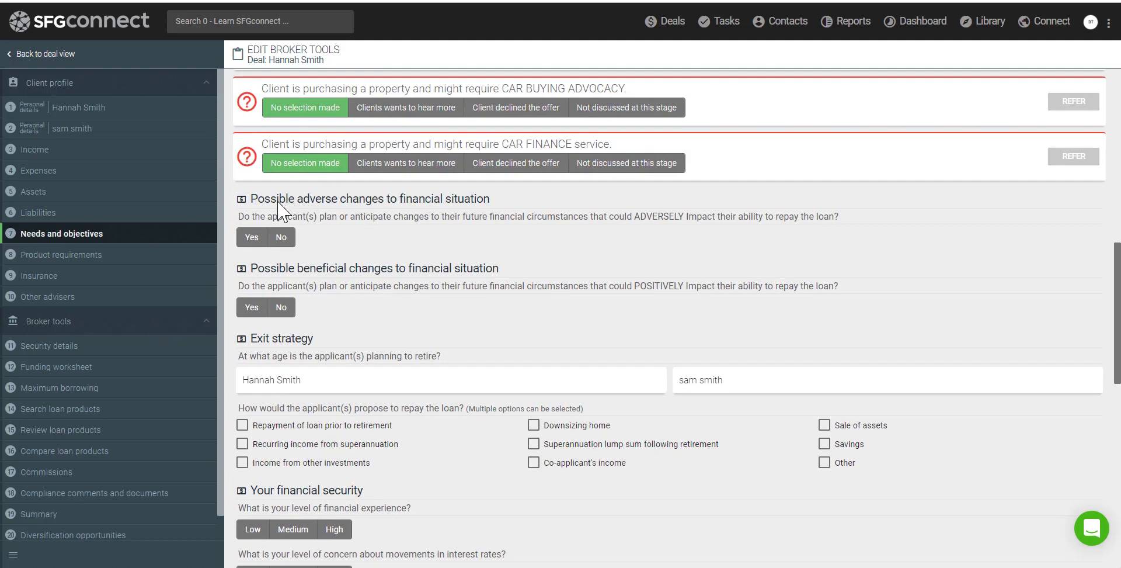
{"action": "left_click_drag", "start_coordinate": [401, 201], "coordinate": [492, 213]}
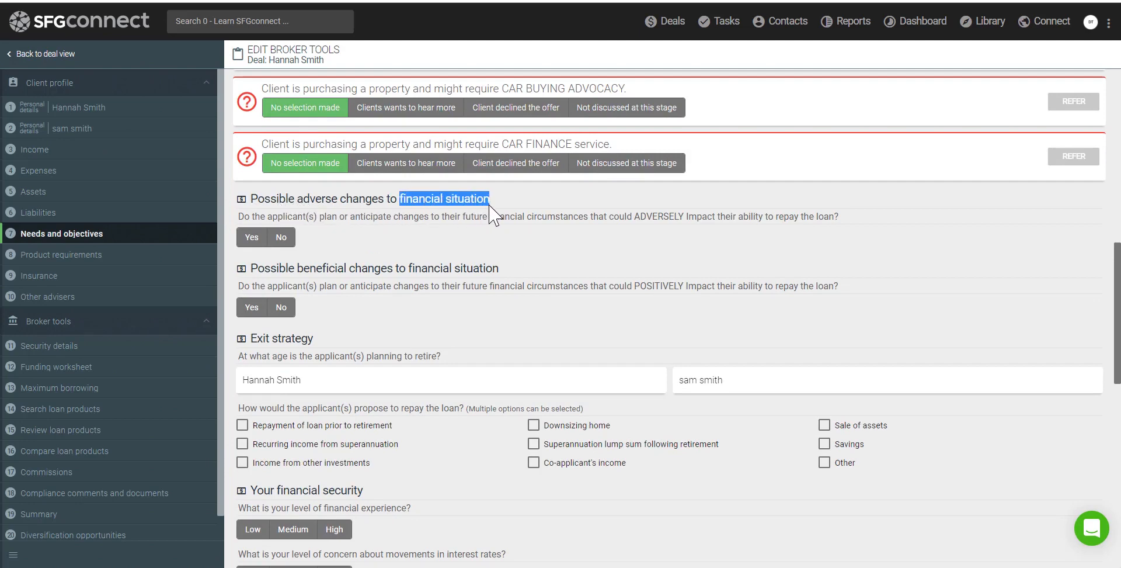
{"action": "left_click", "coordinate": [281, 237]}
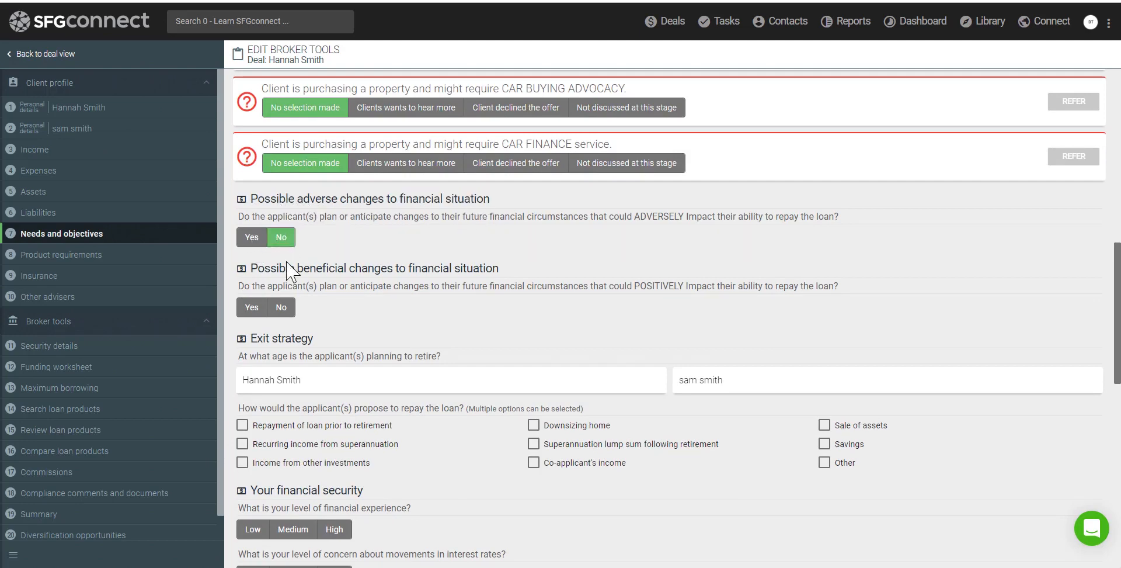
{"action": "left_click", "coordinate": [280, 307]}
Rate financial experience, interest rate, loan flexibility and job security concerns as Low
{"action": "left_click_drag", "start_coordinate": [278, 490], "coordinate": [357, 492]}
{"action": "scroll", "coordinate": [357, 488], "scroll_direction": "down", "scroll_amount": 4}
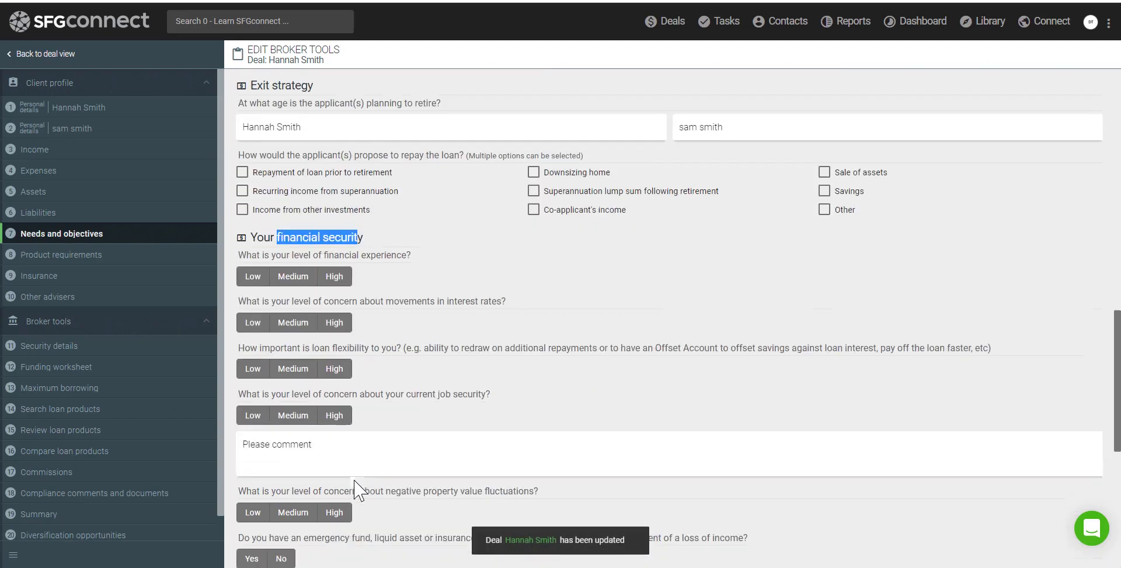
{"action": "left_click", "coordinate": [253, 277]}
{"action": "left_click", "coordinate": [253, 323]}
{"action": "left_click", "coordinate": [253, 368]}
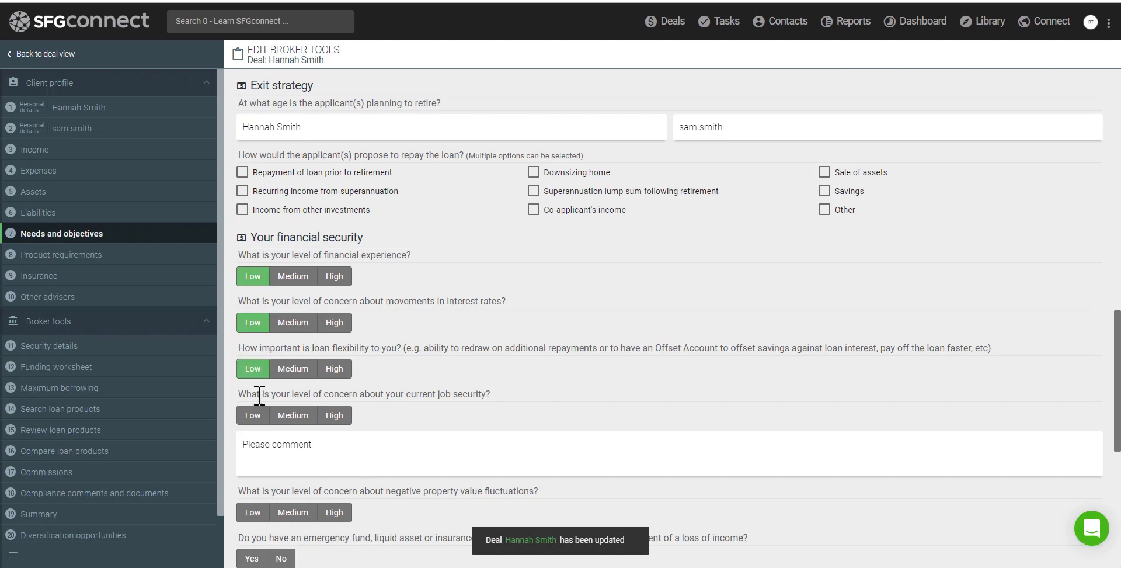
{"action": "left_click", "coordinate": [253, 415]}
Rate property value concern Low, answer No on emergency fund and commitments, Yes on insurance and will
{"action": "scroll", "coordinate": [263, 420], "scroll_direction": "down", "scroll_amount": 4}
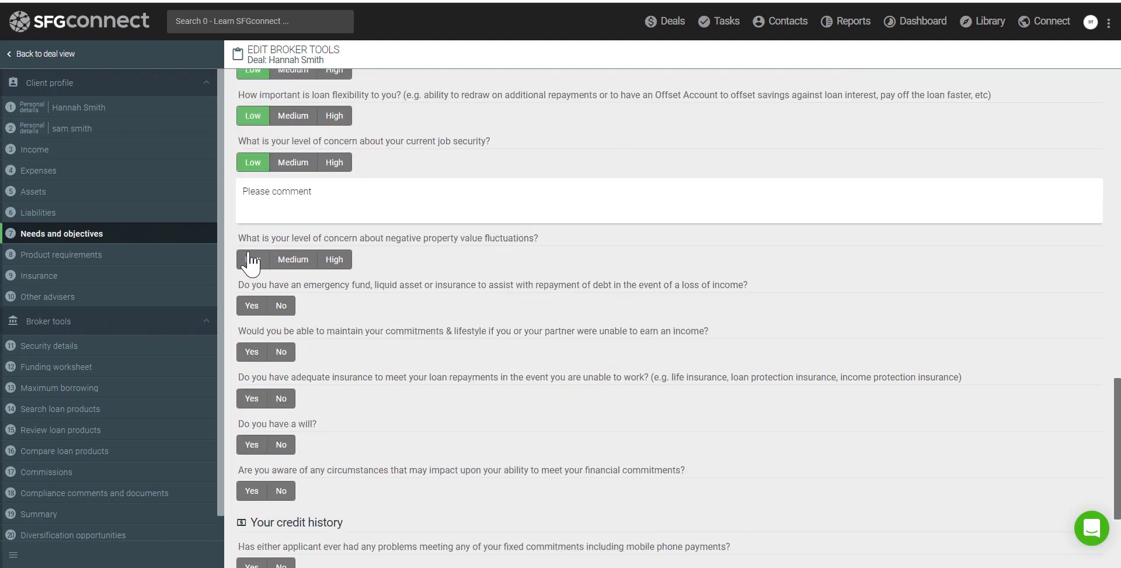
{"action": "left_click", "coordinate": [253, 259]}
{"action": "left_click", "coordinate": [281, 305]}
{"action": "left_click", "coordinate": [281, 351]}
{"action": "left_click", "coordinate": [251, 398]}
{"action": "left_click", "coordinate": [252, 444]}
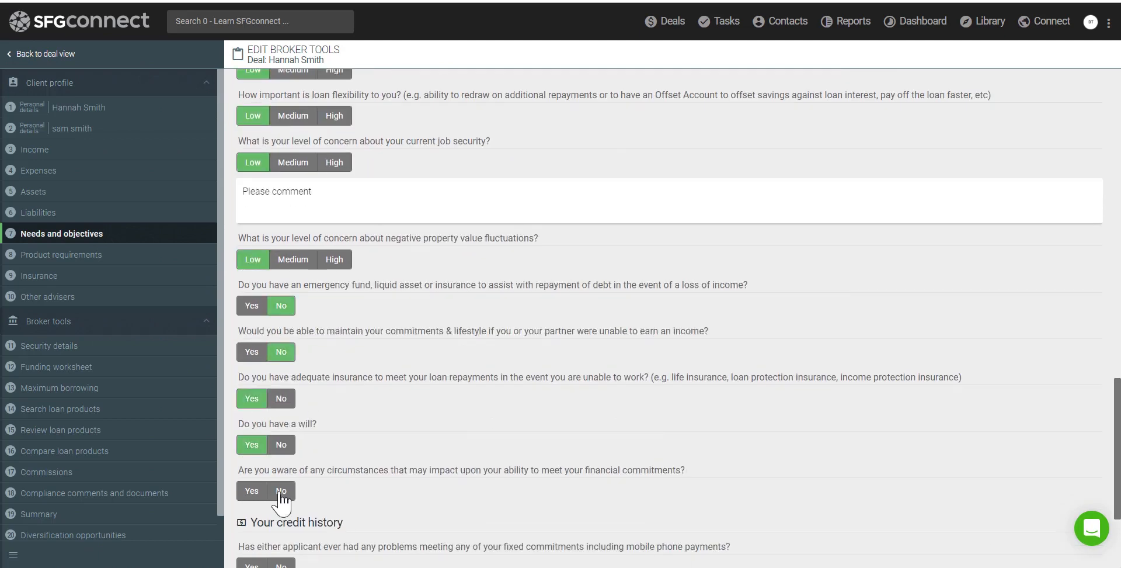
{"action": "left_click", "coordinate": [281, 490]}
Answer No to all credit history questions and continue to Product requirements
{"action": "scroll", "coordinate": [463, 407], "scroll_direction": "down", "scroll_amount": 3}
{"action": "left_click", "coordinate": [286, 382]}
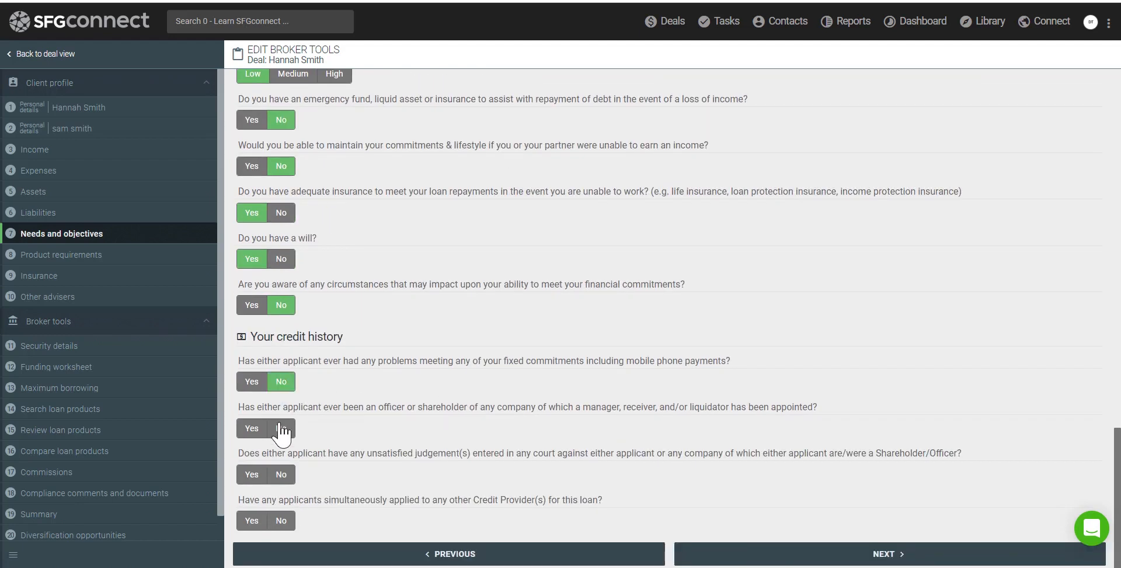
{"action": "left_click", "coordinate": [281, 430]}
{"action": "left_click", "coordinate": [281, 475]}
{"action": "left_click", "coordinate": [278, 522]}
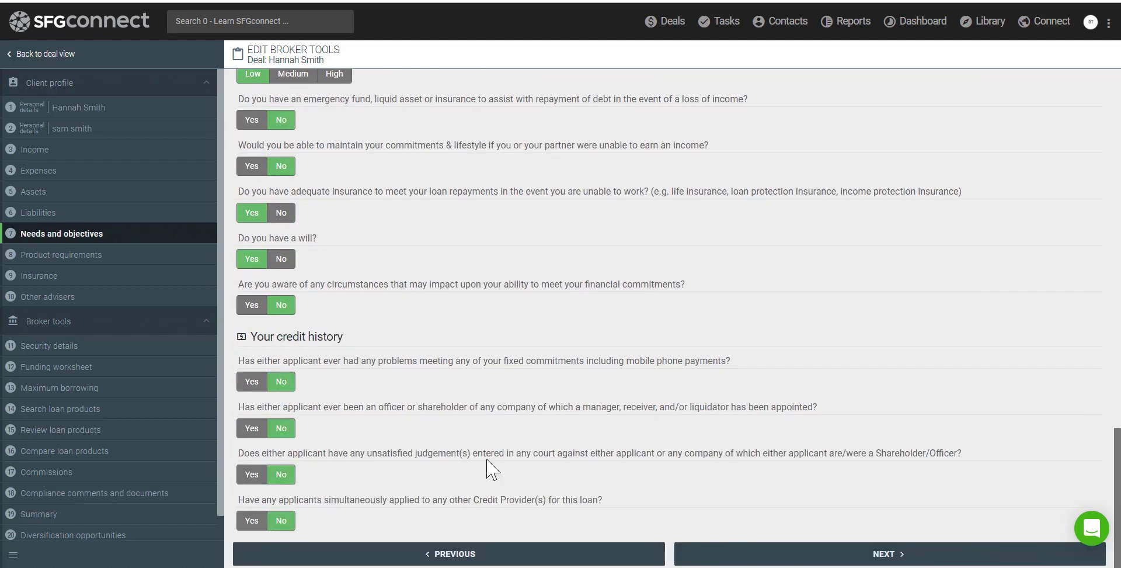
{"action": "left_click", "coordinate": [759, 544]}
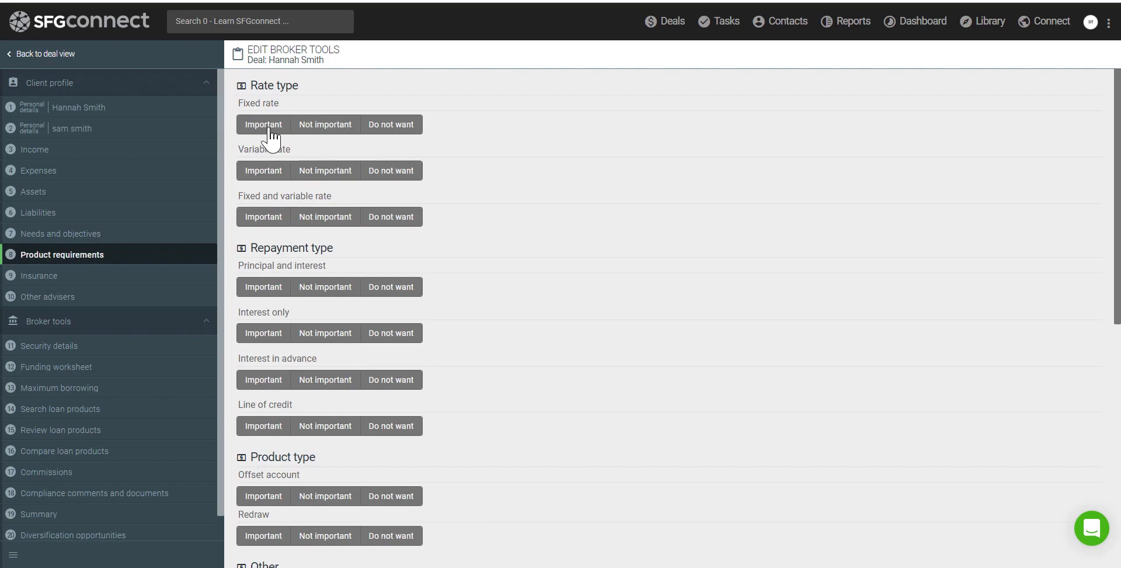
Rate variable rate Important for future rate decreases; fixed rate and repayment types Not important
{"action": "left_click", "coordinate": [319, 132]}
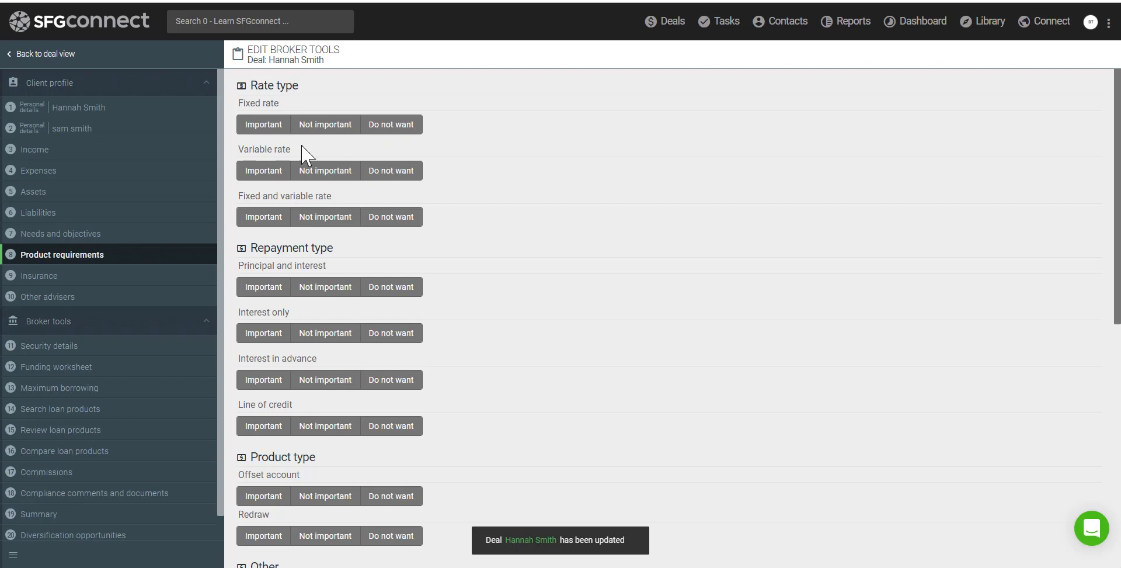
{"action": "left_click", "coordinate": [264, 171]}
{"action": "left_click", "coordinate": [258, 214]}
{"action": "left_click", "coordinate": [327, 260]}
{"action": "left_click", "coordinate": [327, 330]}
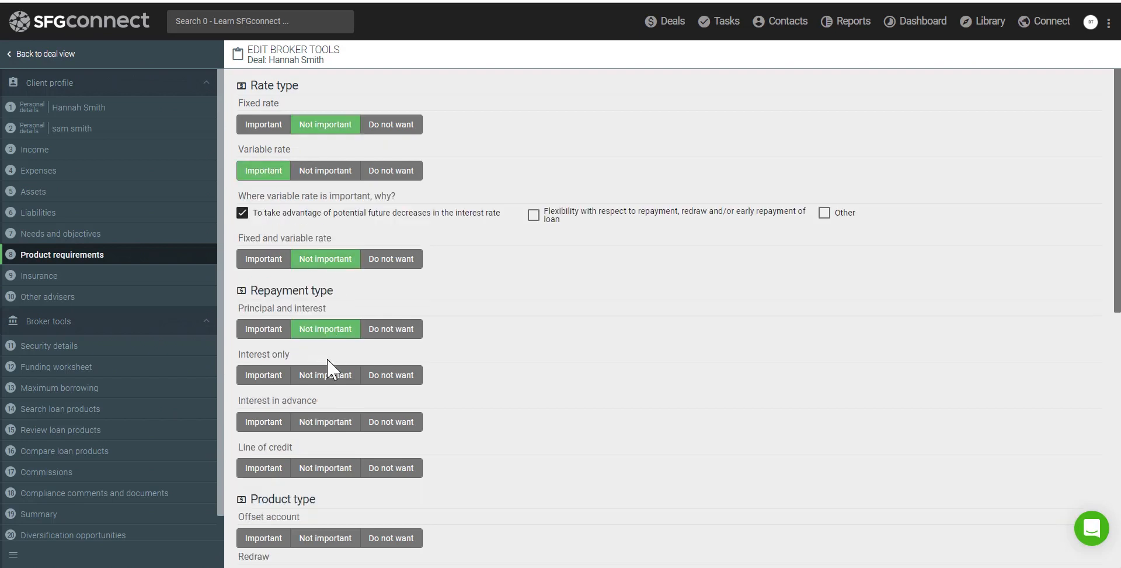
{"action": "left_click", "coordinate": [335, 382]}
{"action": "left_click", "coordinate": [331, 426]}
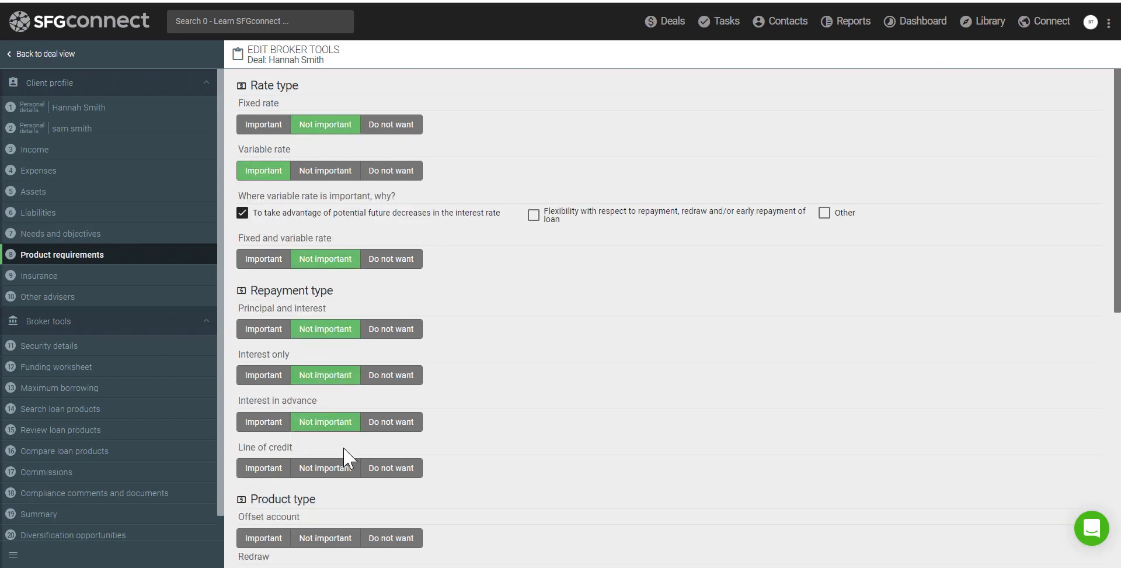
{"action": "left_click", "coordinate": [333, 473]}
Mark offset and redraw Not important, fees and approval Somewhat important, banking Sometimes, term 30 years
{"action": "scroll", "coordinate": [333, 351], "scroll_direction": "down", "scroll_amount": 4}
{"action": "left_click", "coordinate": [330, 286]}
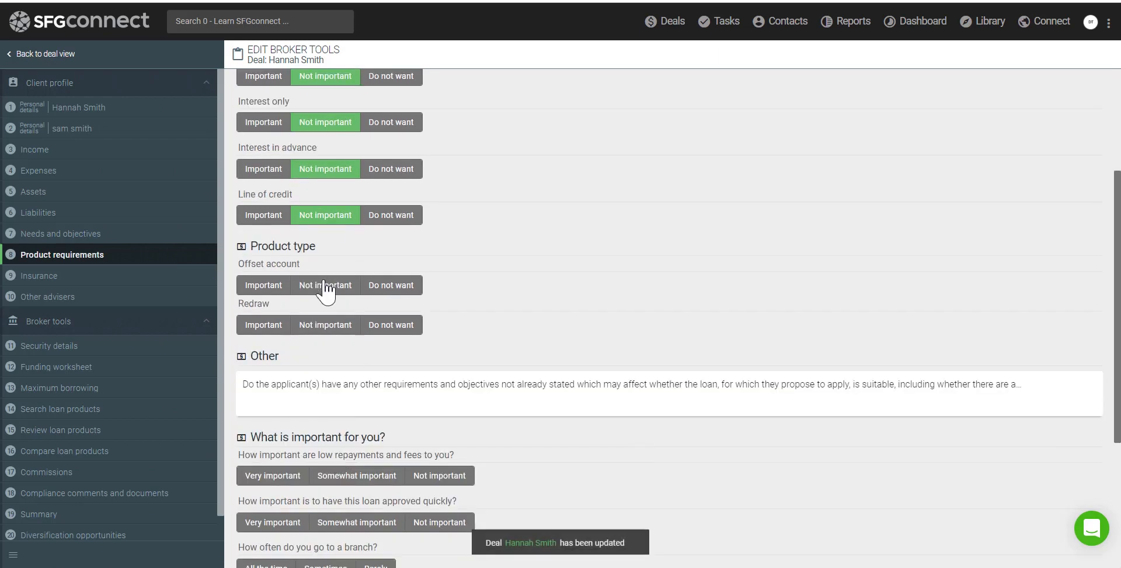
{"action": "left_click", "coordinate": [331, 327]}
{"action": "scroll", "coordinate": [351, 304], "scroll_direction": "down", "scroll_amount": 4}
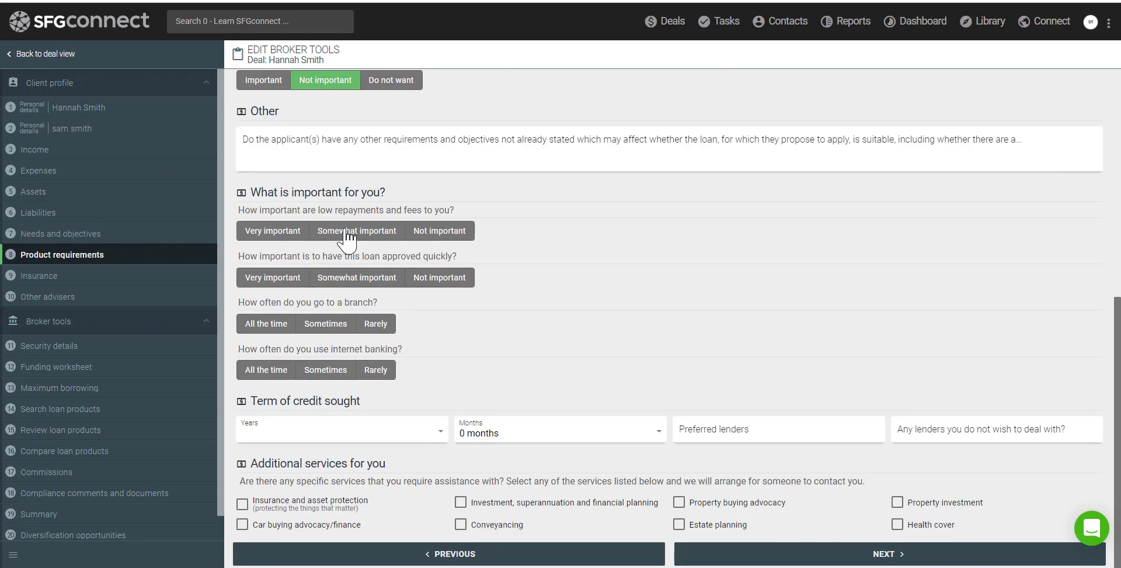
{"action": "left_click", "coordinate": [349, 234]}
{"action": "left_click", "coordinate": [357, 279]}
{"action": "left_click", "coordinate": [341, 325]}
{"action": "left_click", "coordinate": [342, 371]}
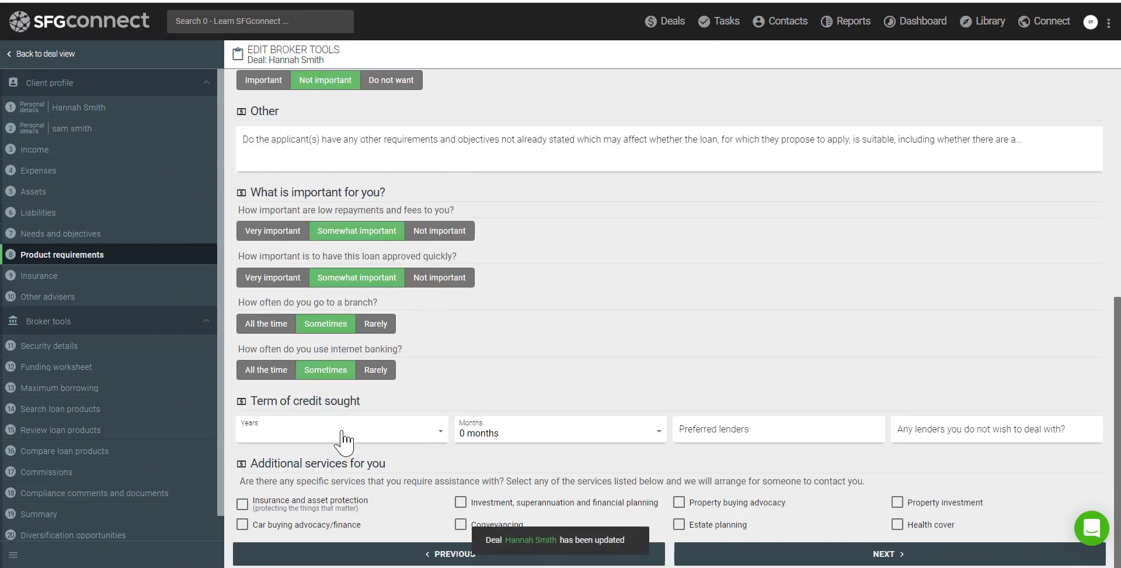
{"action": "left_click", "coordinate": [342, 433]}
{"action": "scroll", "coordinate": [318, 417], "scroll_direction": "down", "scroll_amount": 5}
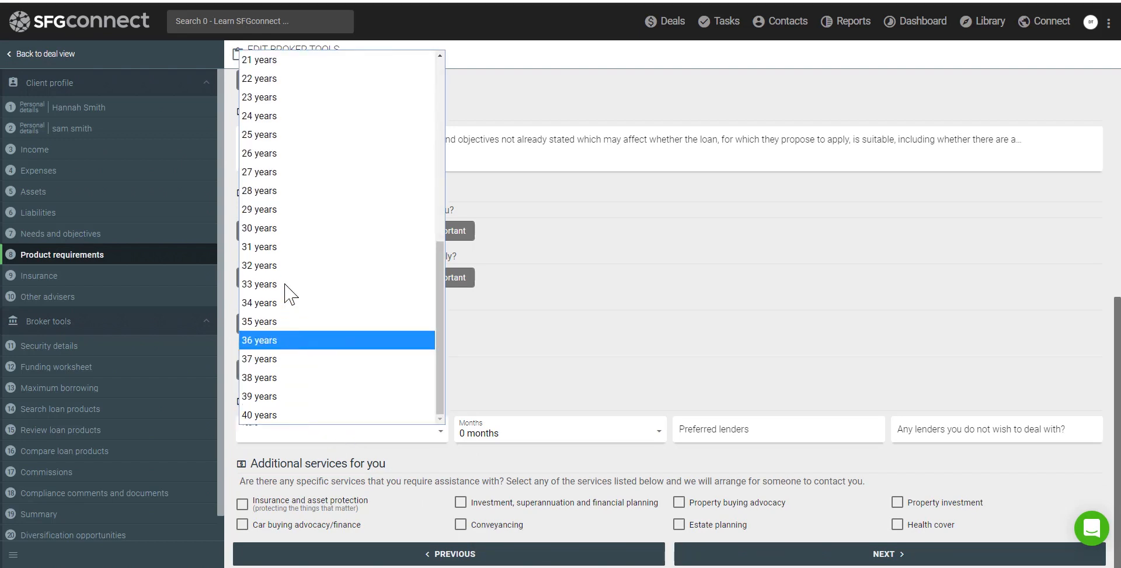
{"action": "left_click", "coordinate": [277, 230]}
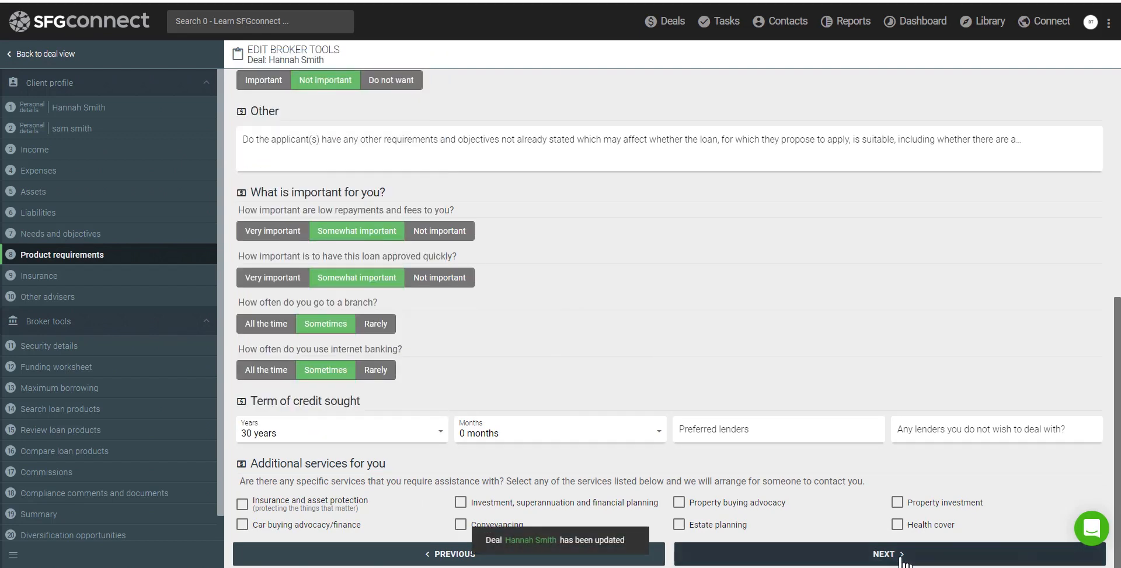
On the Insurance step, add Vehicle, Private health and Income protection entries
{"action": "left_click", "coordinate": [905, 554]}
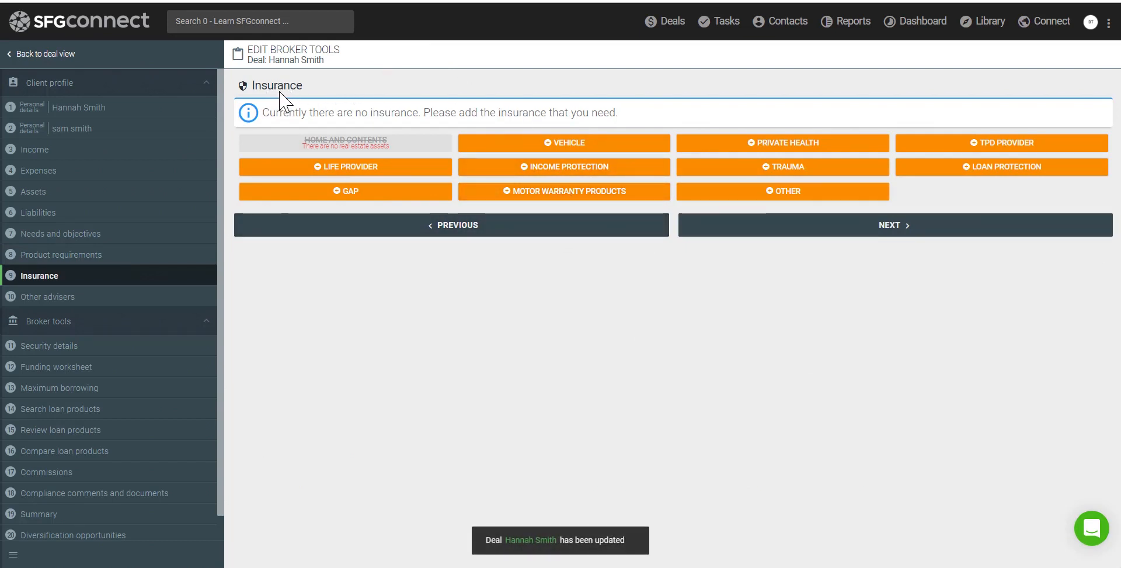
{"action": "left_click", "coordinate": [582, 144]}
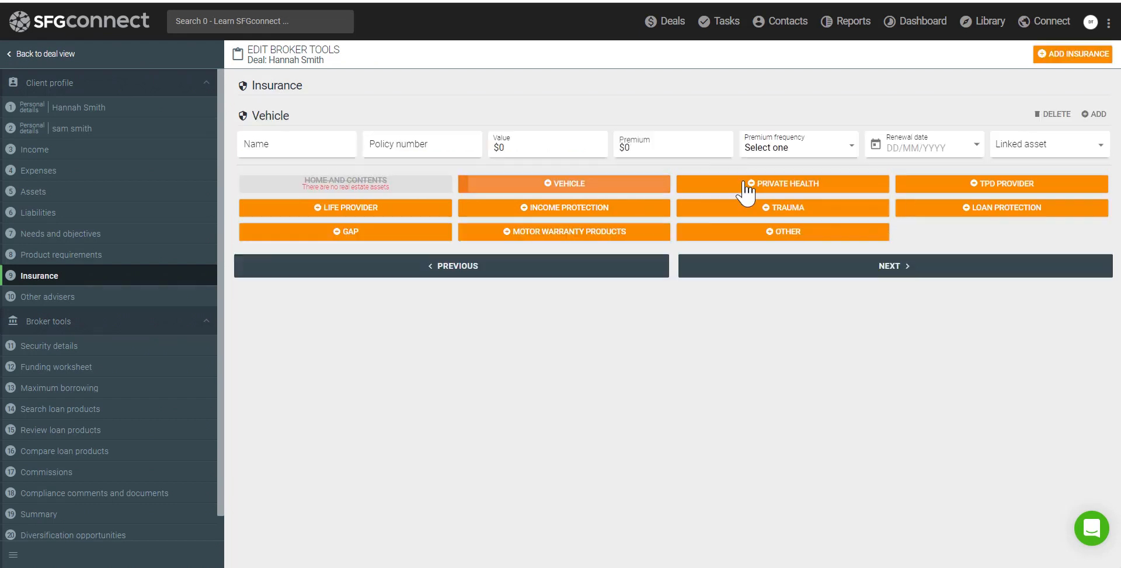
{"action": "left_click", "coordinate": [746, 188]}
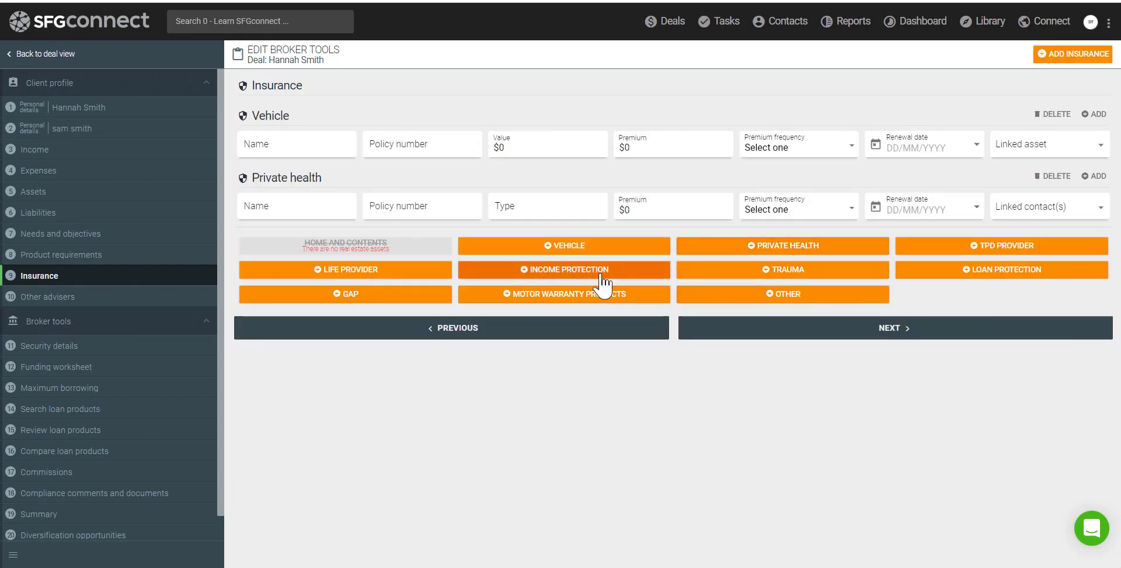
{"action": "left_click", "coordinate": [584, 274]}
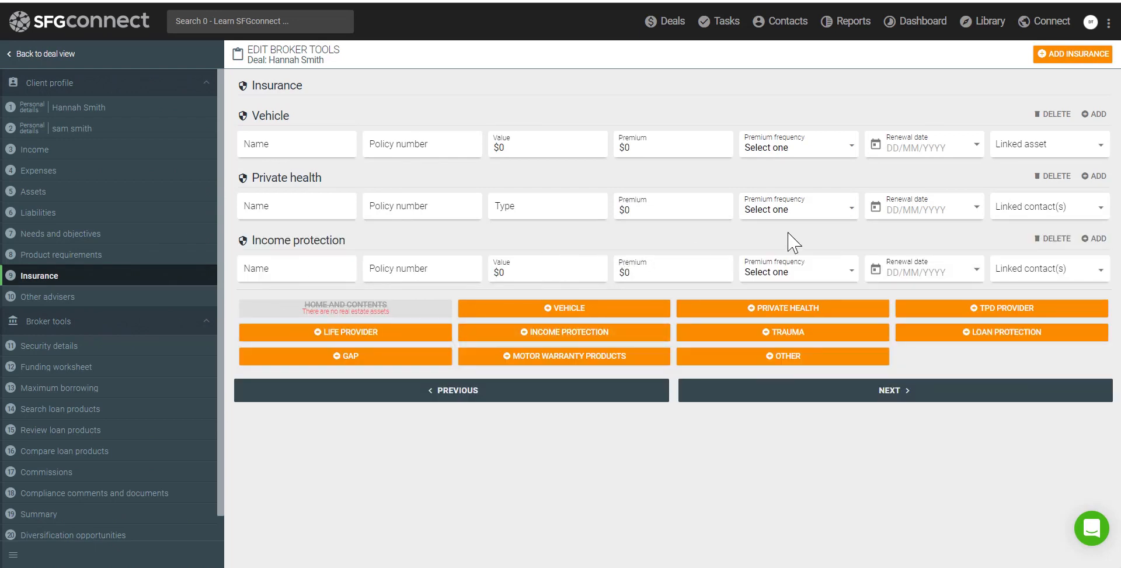
Link the main applicant to the income protection and private health entries
{"action": "left_click", "coordinate": [1000, 275]}
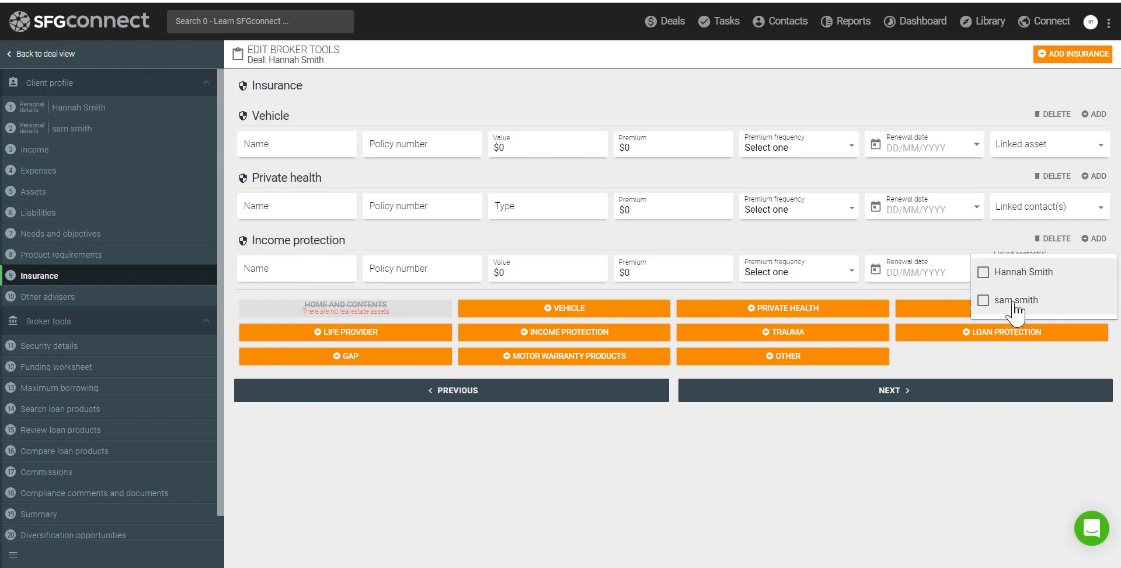
{"action": "left_click", "coordinate": [1016, 274]}
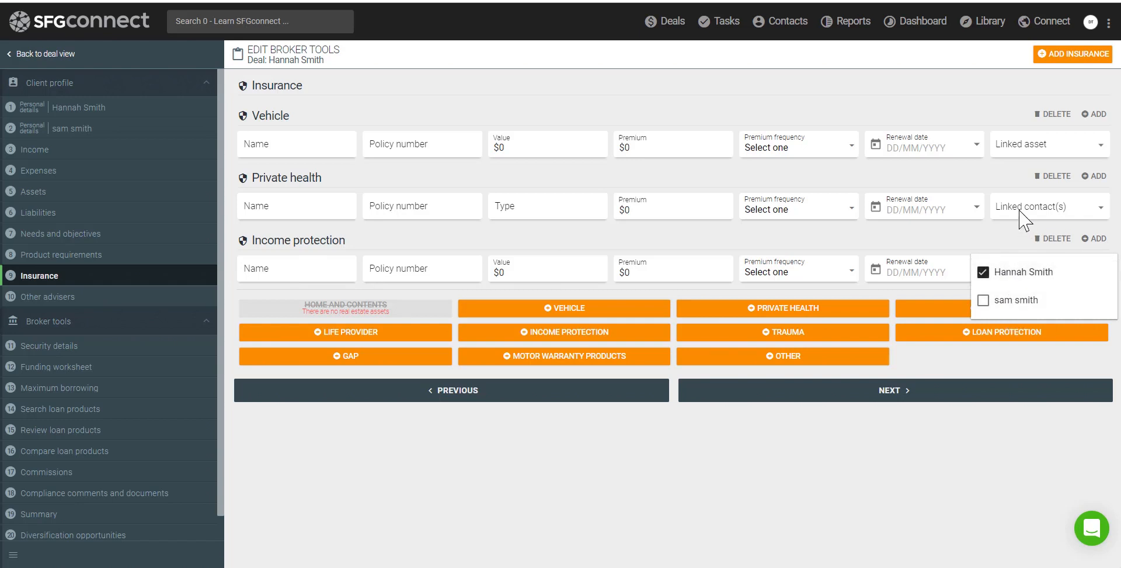
{"action": "left_click", "coordinate": [1021, 219]}
{"action": "left_click", "coordinate": [1022, 218]}
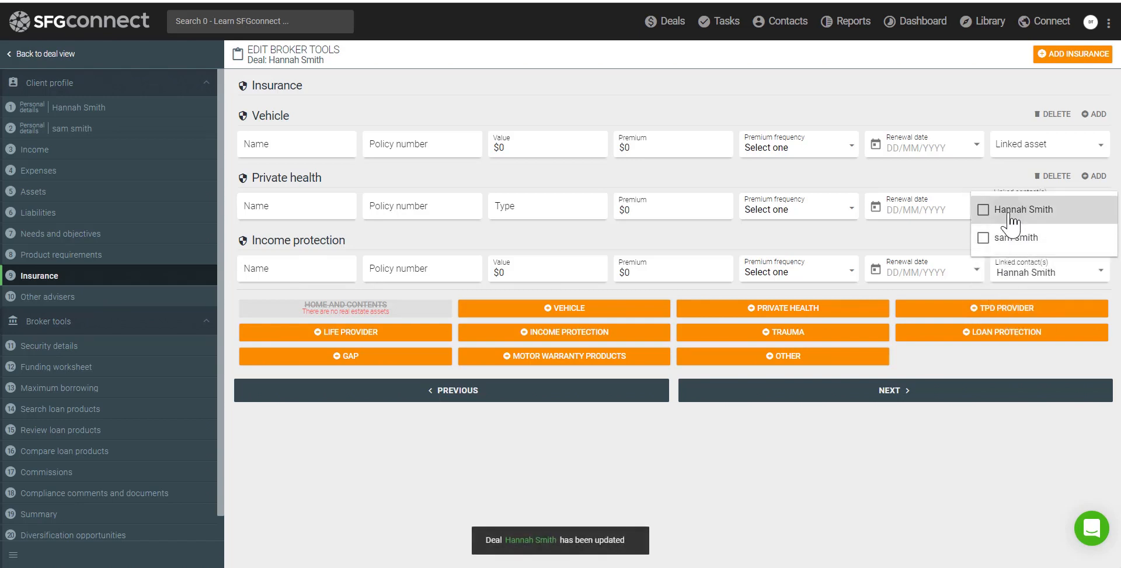
{"action": "left_click", "coordinate": [1012, 218]}
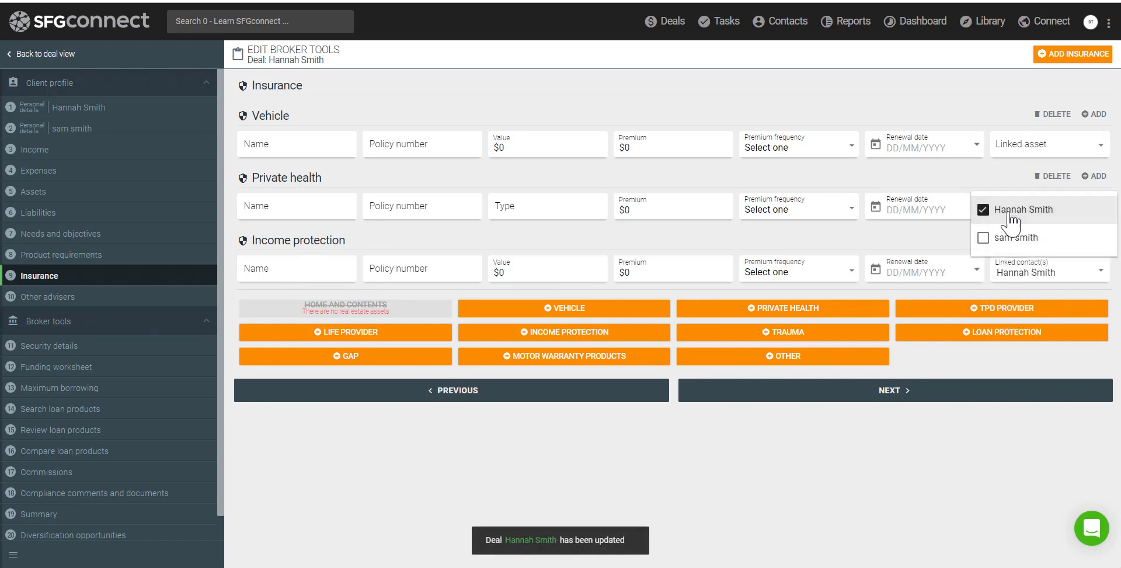
{"action": "left_click", "coordinate": [941, 183]}
Delete the vehicle, private health and income protection insurance entries
{"action": "left_click", "coordinate": [1055, 114]}
{"action": "left_click", "coordinate": [1057, 117]}
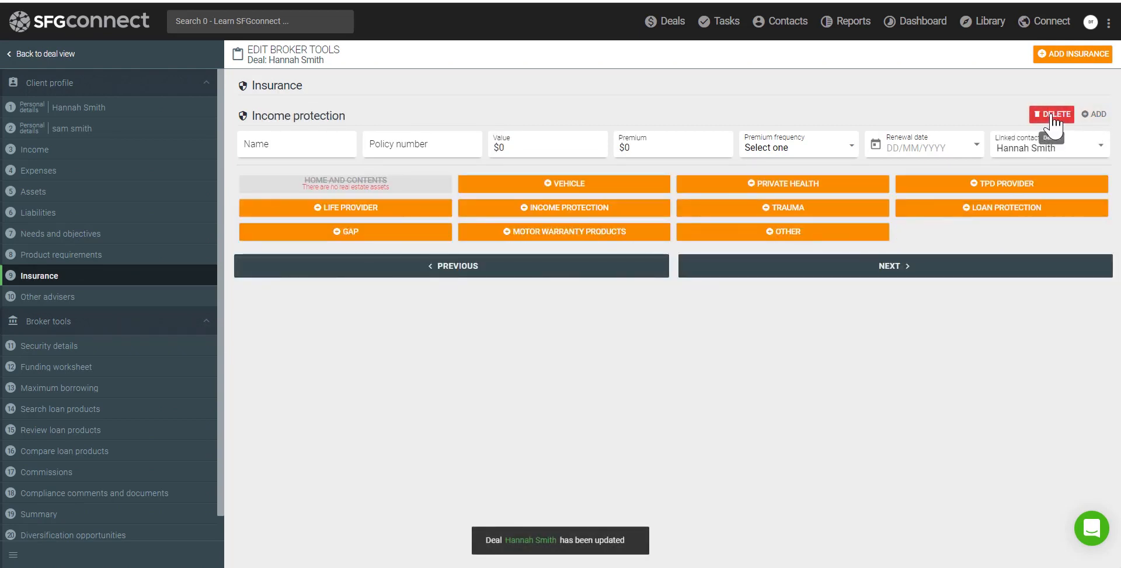
{"action": "left_click", "coordinate": [1053, 117]}
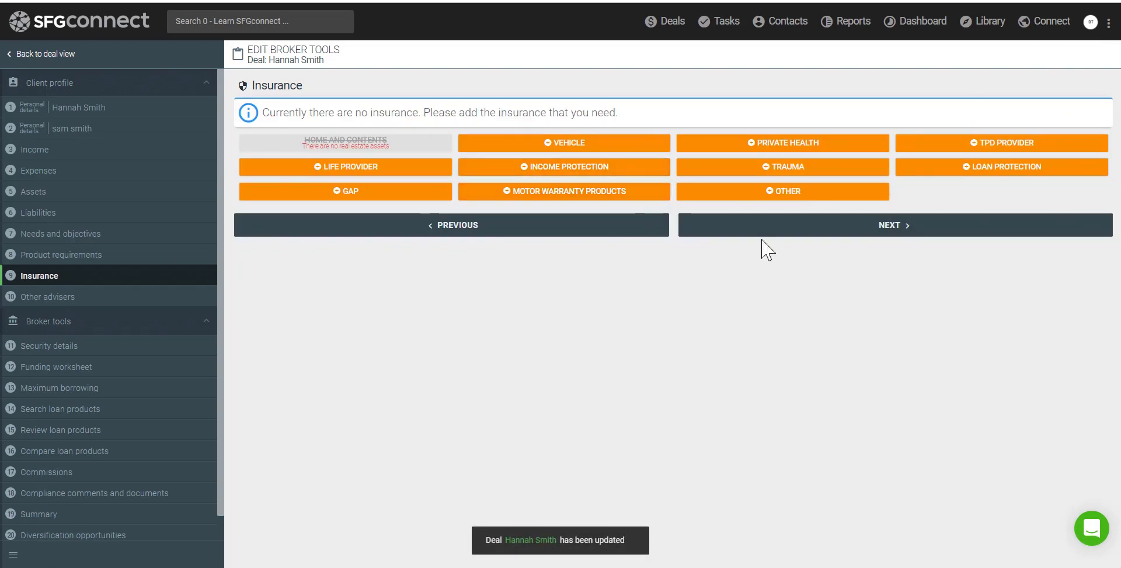
Go to Other advisers and add Accountant, Solicitor and Real estate agent entries
{"action": "left_click", "coordinate": [790, 229]}
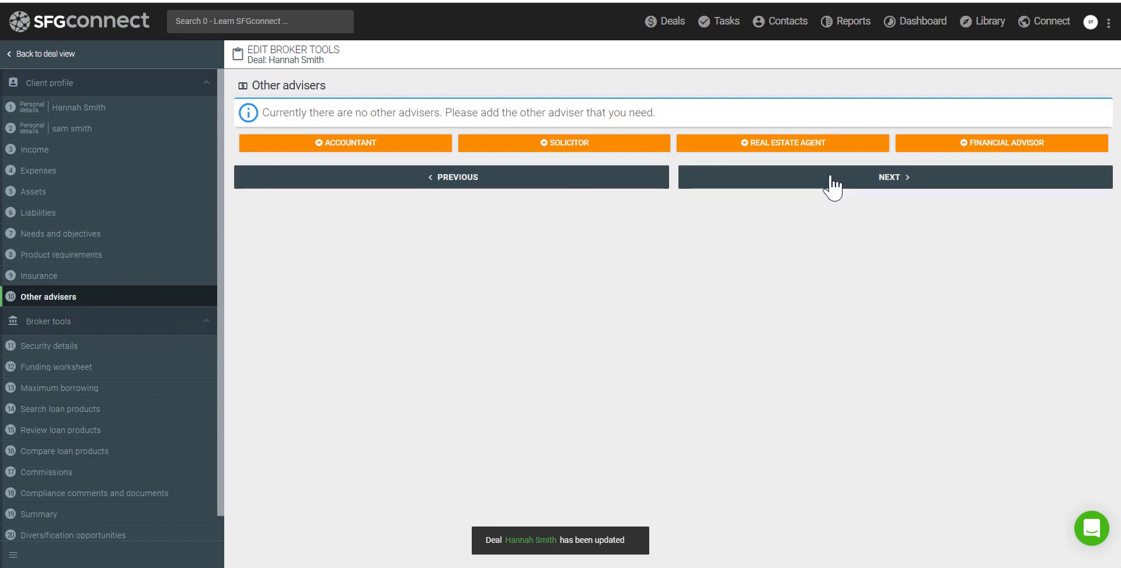
{"action": "left_click", "coordinate": [325, 146]}
{"action": "left_click", "coordinate": [575, 275]}
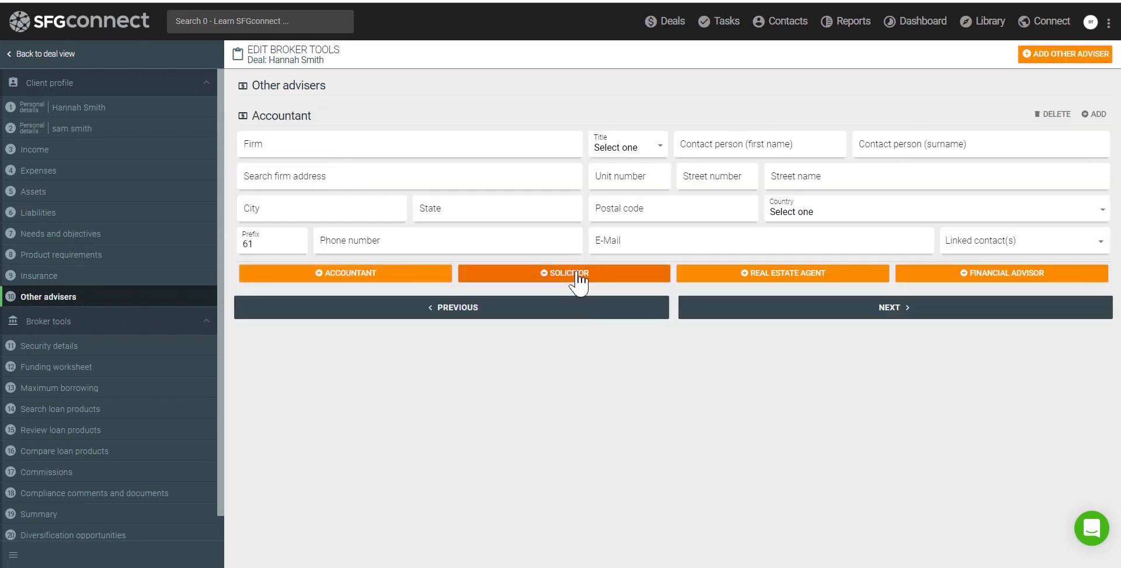
{"action": "left_click", "coordinate": [762, 465]}
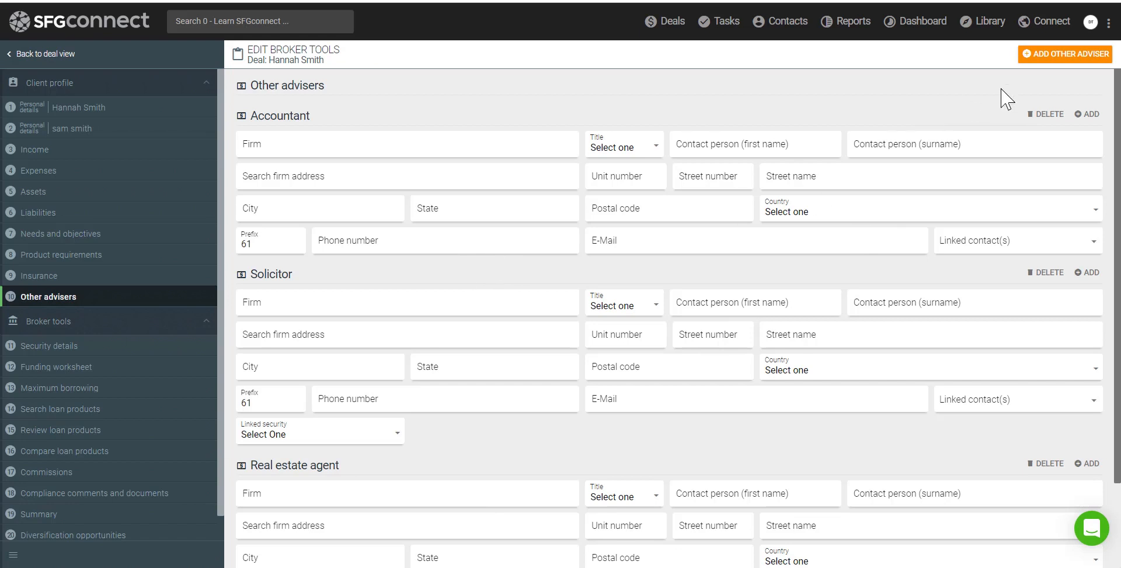
Delete all three adviser entries so the deal has no other advisers
{"action": "left_click", "coordinate": [1039, 117]}
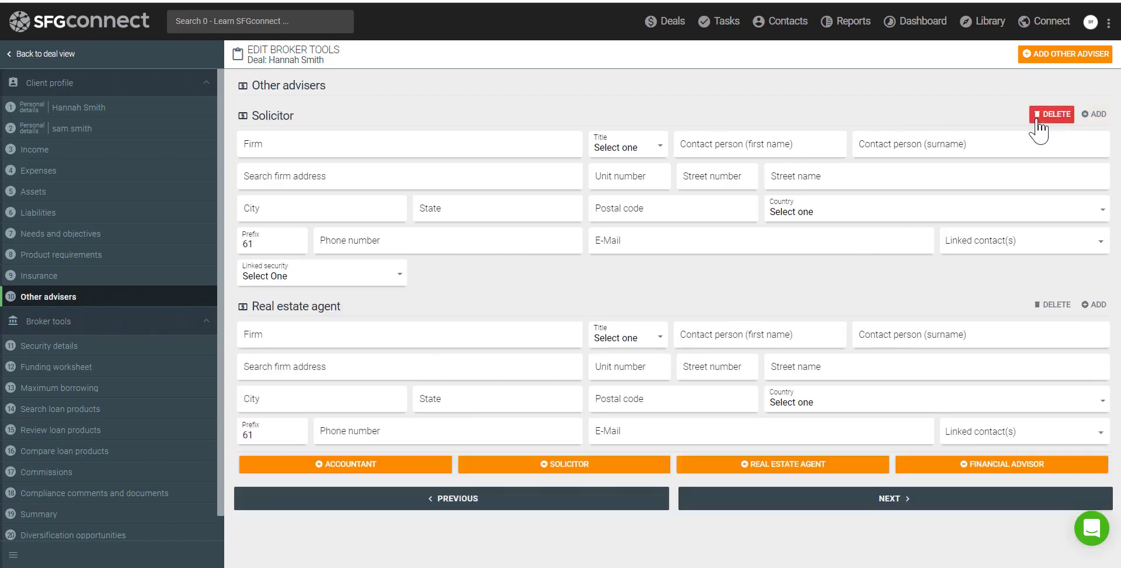
{"action": "left_click", "coordinate": [1039, 117]}
{"action": "left_click", "coordinate": [1039, 117]}
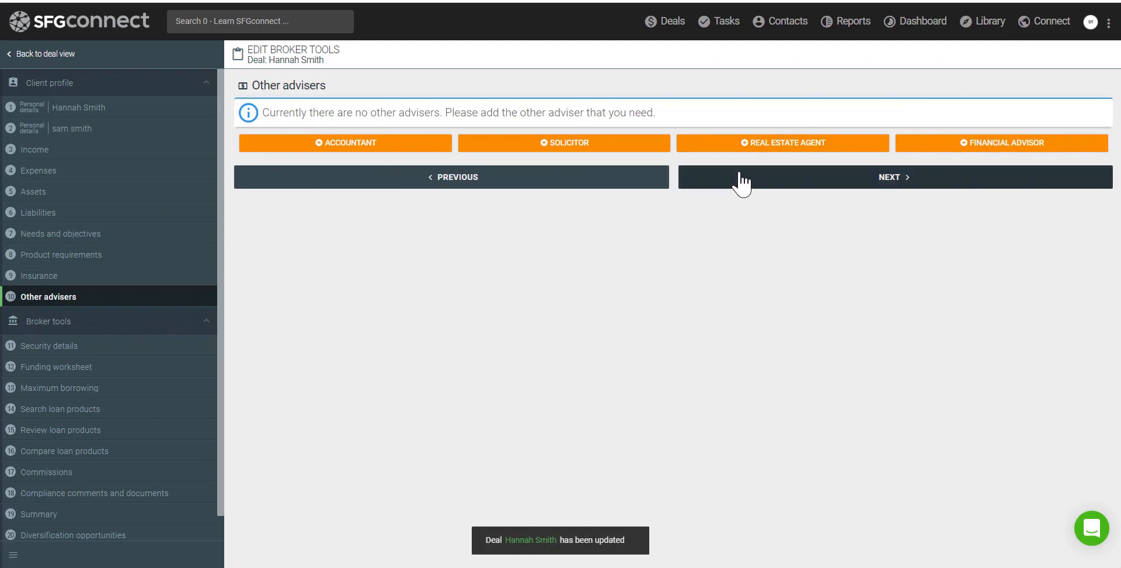
{"action": "left_click", "coordinate": [846, 188]}
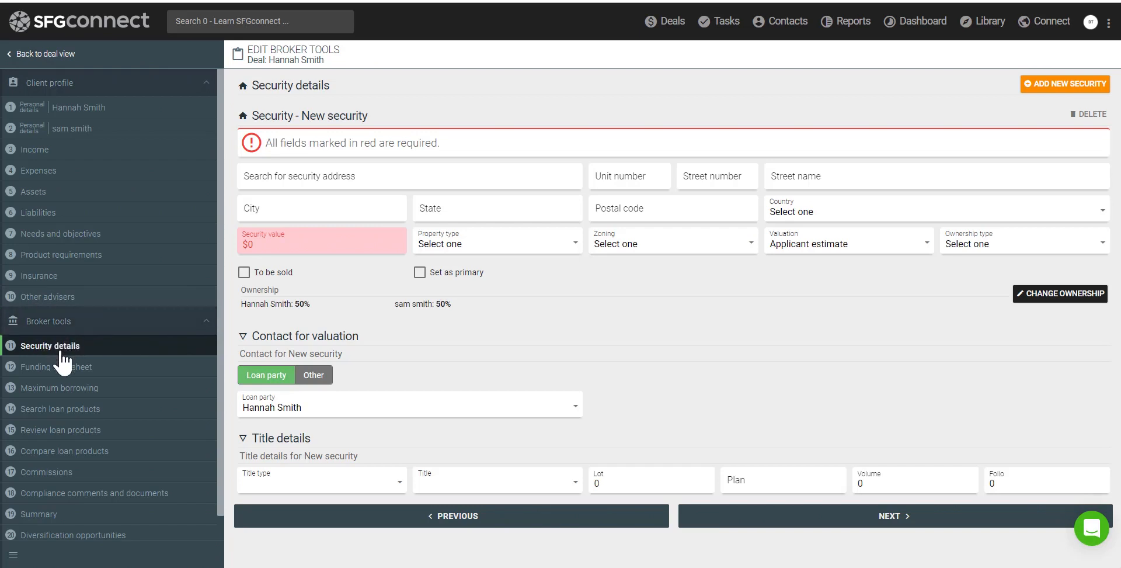
{"action": "left_click", "coordinate": [289, 175]}
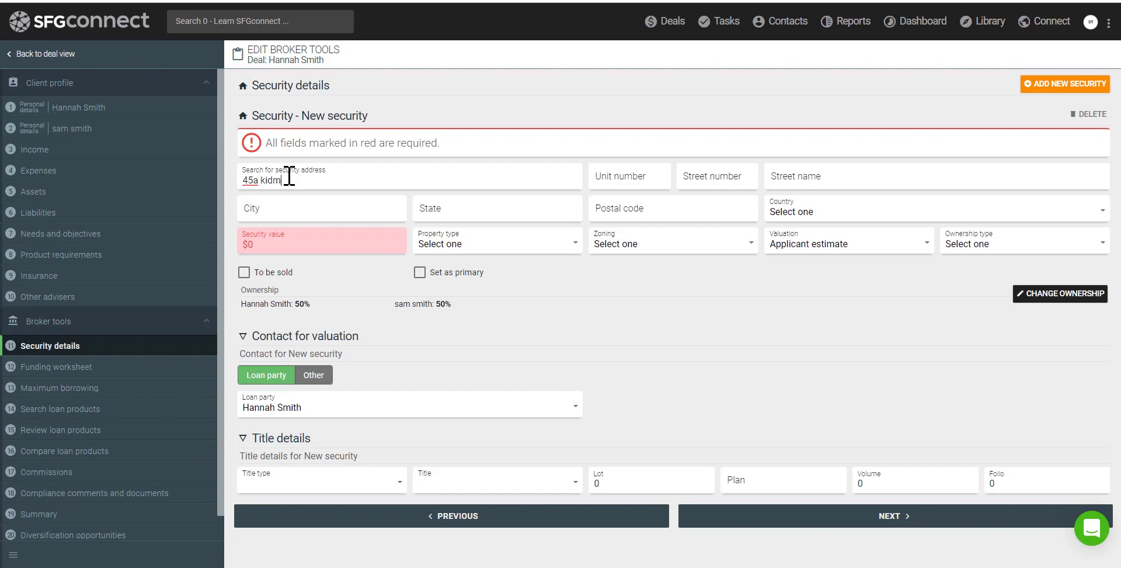
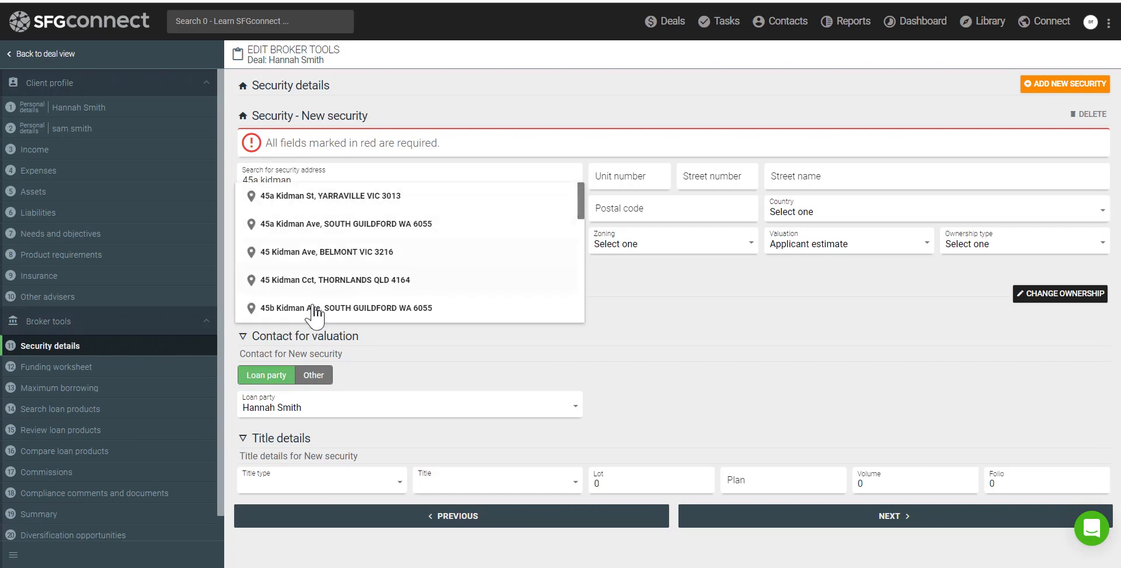
{"action": "left_click", "coordinate": [308, 204]}
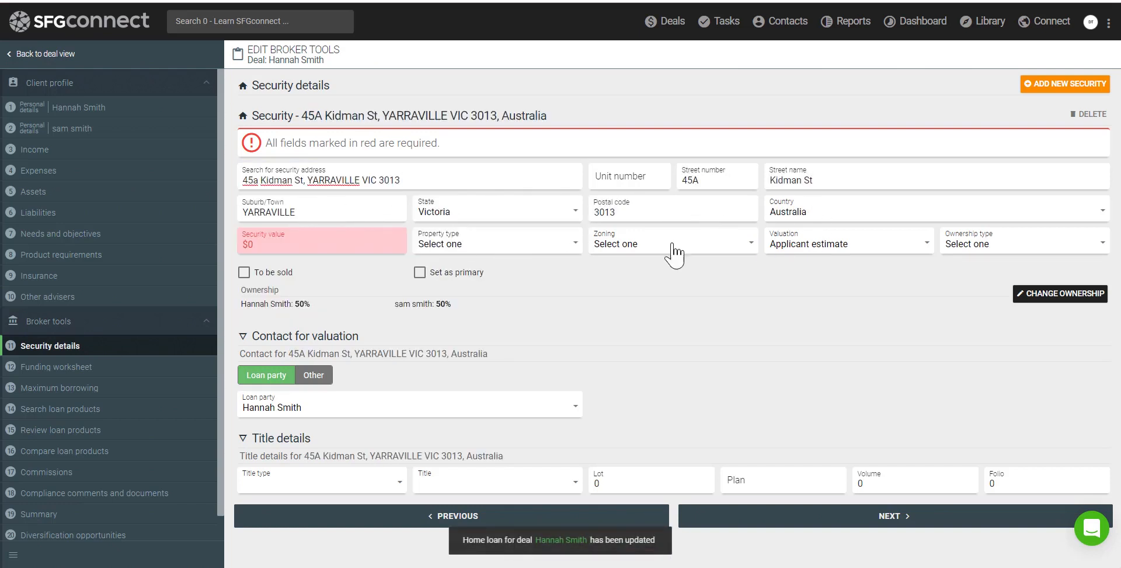
{"action": "left_click", "coordinate": [275, 243]}
{"action": "type", "text": "55"}
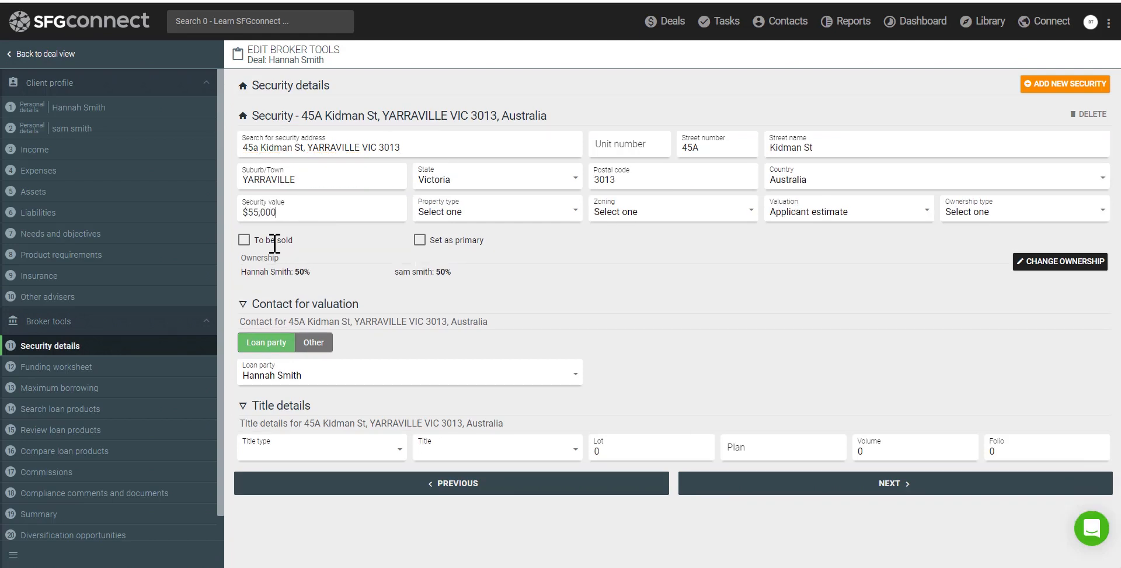
{"action": "type", "text": "0,000"}
Classify the security as Apartment/Unit/Flat, Residential zoning, Owner Occupied
{"action": "left_click", "coordinate": [490, 214]}
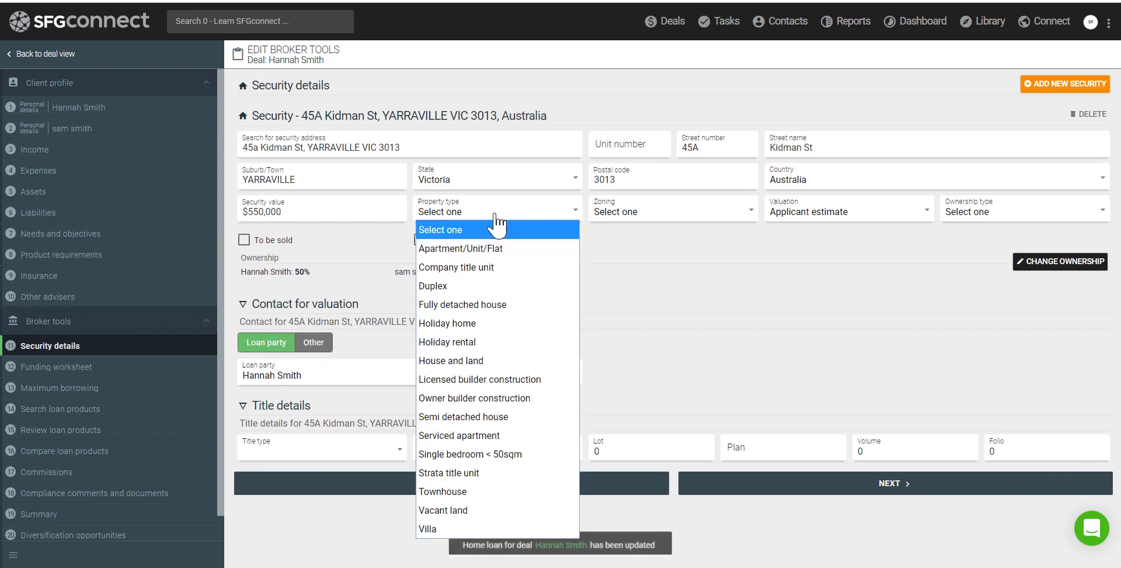
{"action": "left_click", "coordinate": [494, 249]}
{"action": "left_click", "coordinate": [624, 216]}
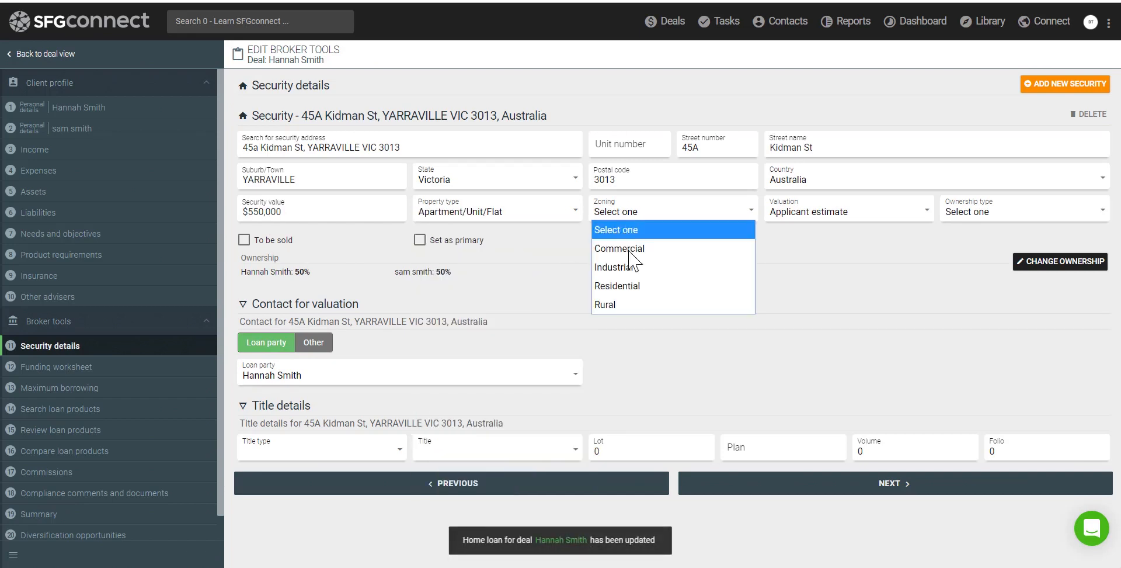
{"action": "left_click", "coordinate": [635, 286]}
{"action": "left_click", "coordinate": [999, 220]}
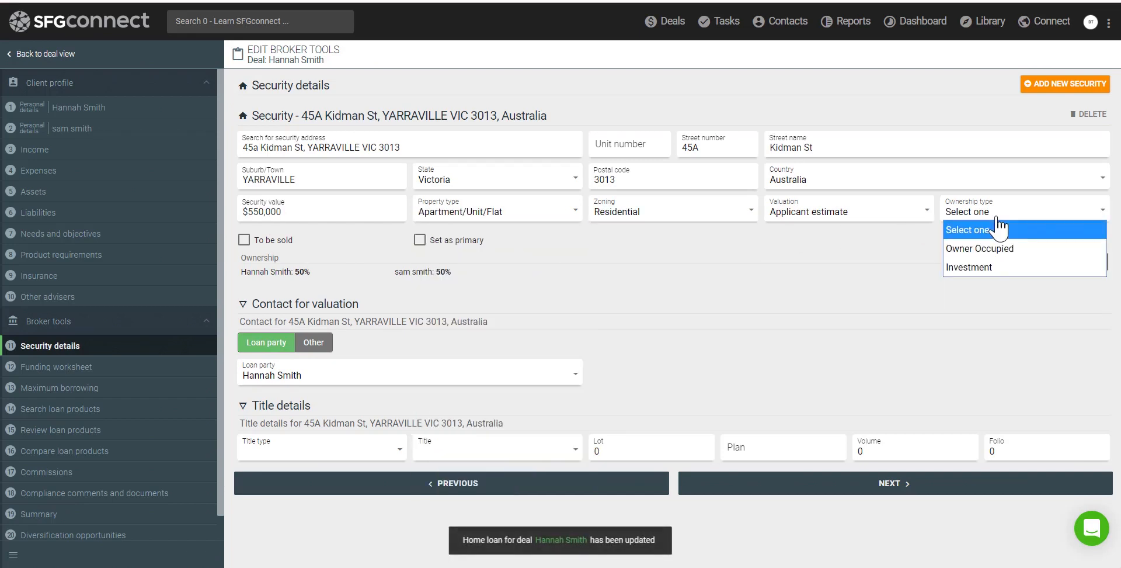
{"action": "left_click", "coordinate": [998, 250]}
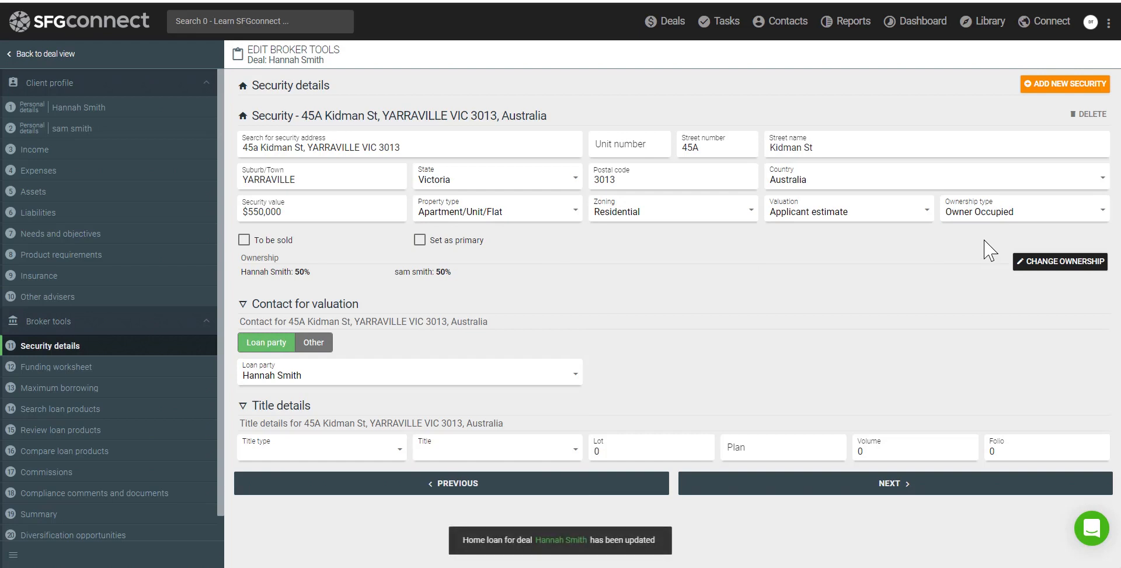
Add and then remove an extra security, keeping Kidman St as the only one
{"action": "left_click", "coordinate": [1063, 88]}
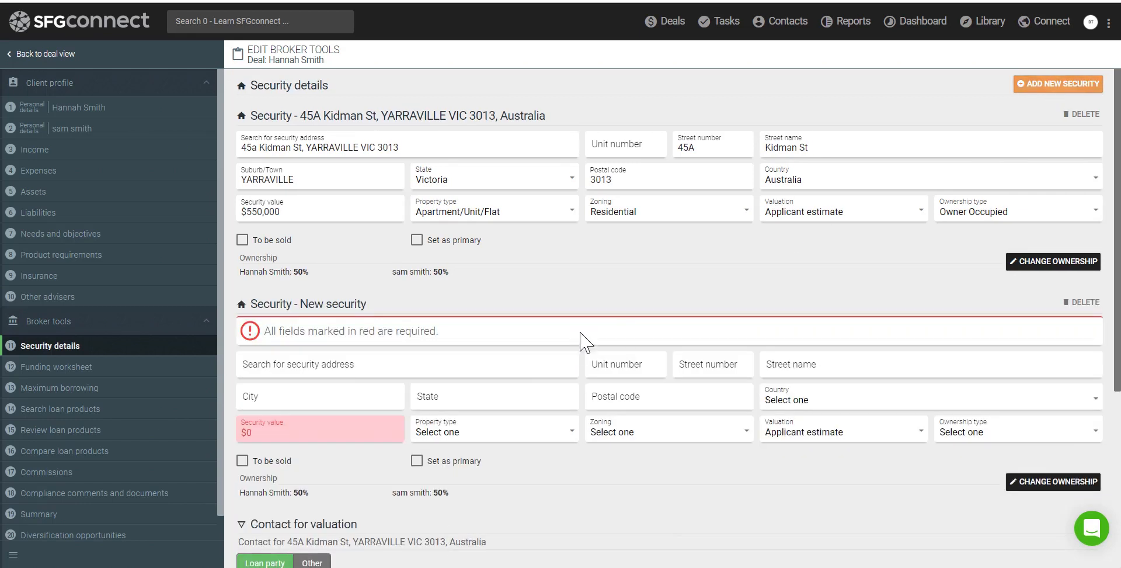
{"action": "left_click_drag", "start_coordinate": [270, 304], "coordinate": [372, 307]}
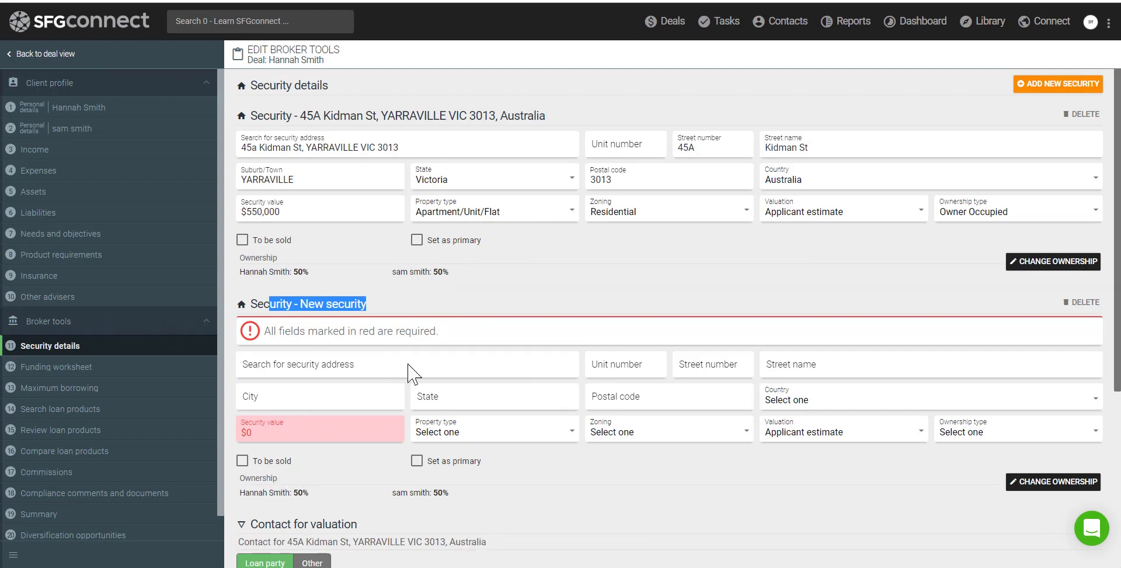
{"action": "left_click", "coordinate": [1087, 303]}
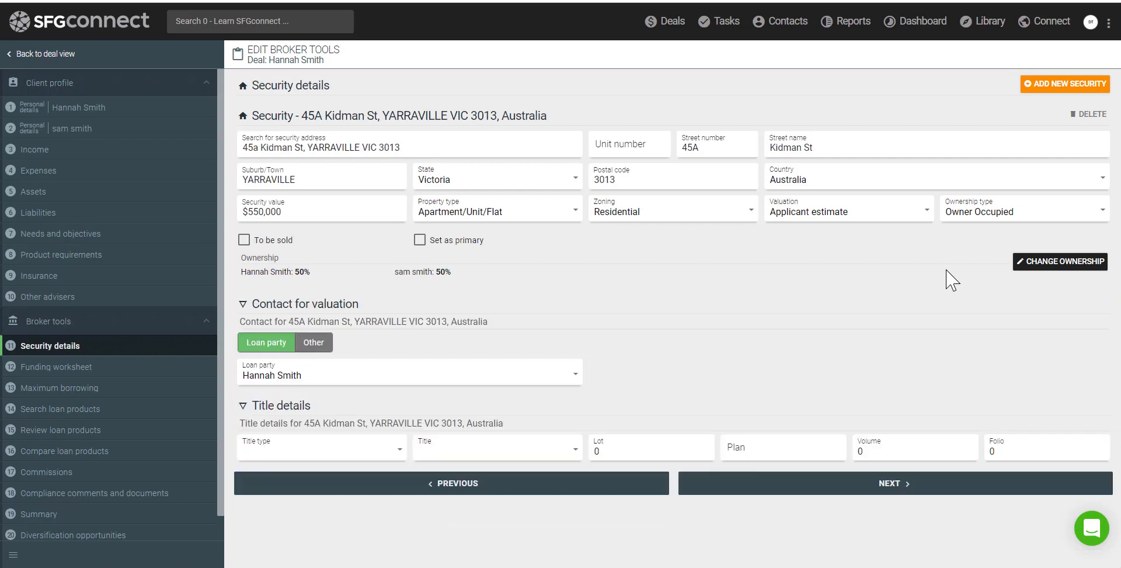
{"action": "left_click", "coordinate": [890, 484]}
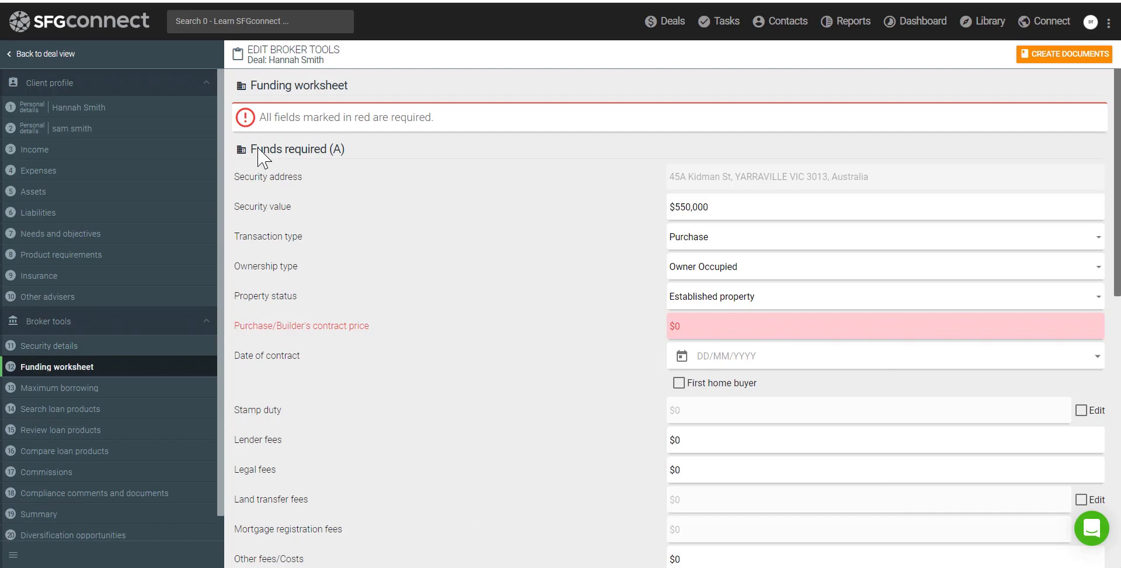
Enter a $550,000 purchase contract price on the funding worksheet
{"action": "left_click_drag", "start_coordinate": [251, 86], "coordinate": [346, 87]}
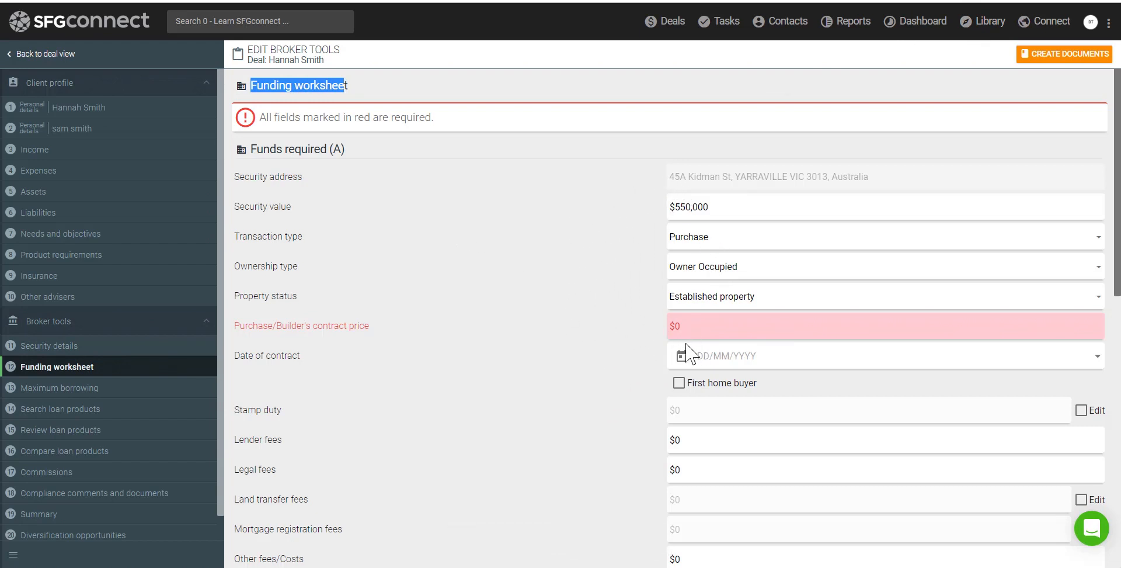
{"action": "left_click", "coordinate": [708, 329]}
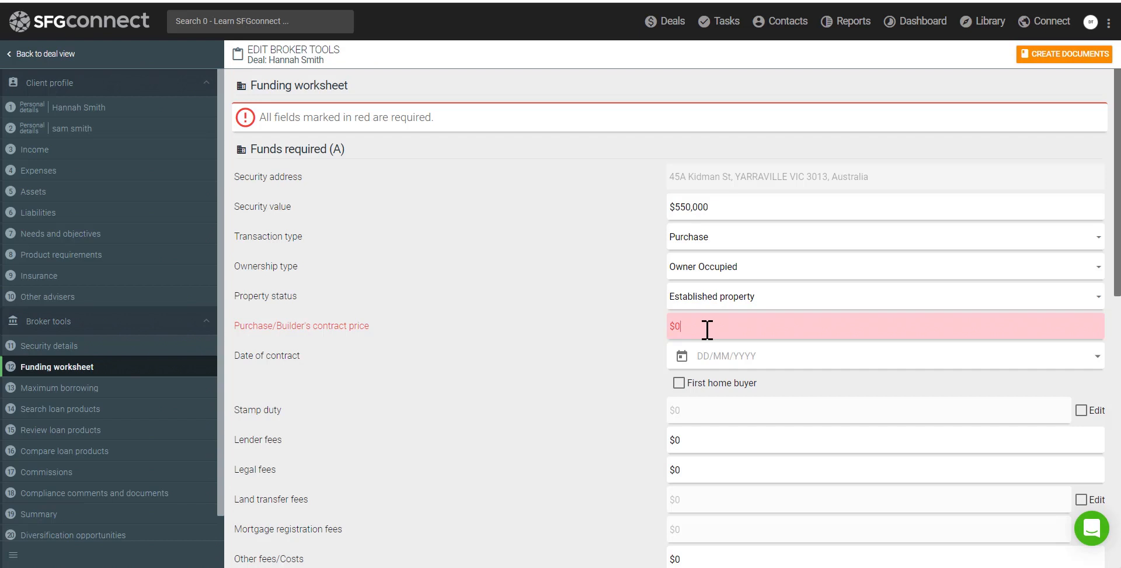
{"action": "type", "text": "550,000"}
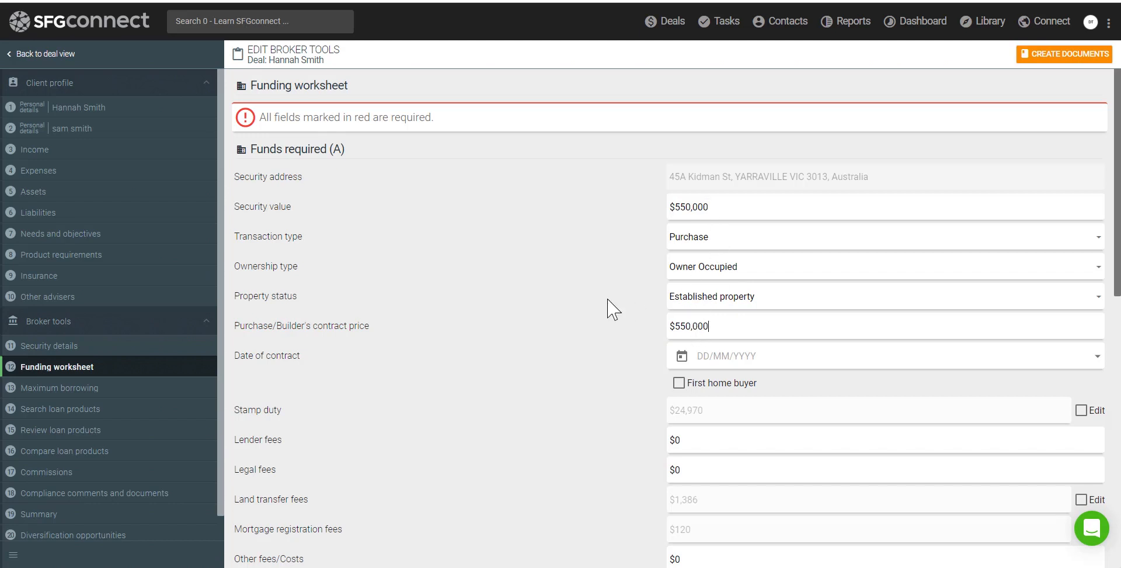
{"action": "scroll", "coordinate": [609, 308], "scroll_direction": "down", "scroll_amount": 1}
{"action": "scroll", "coordinate": [609, 308], "scroll_direction": "down", "scroll_amount": 6}
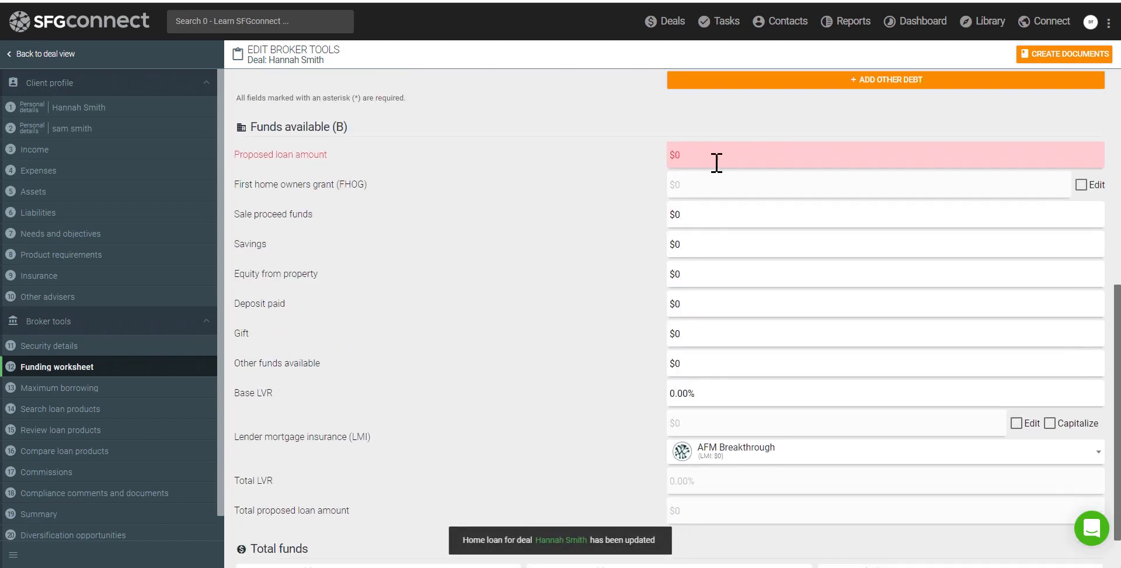
Set base LVR to 80% and deposit paid to $140,000, then check the funds surplus
{"action": "left_click", "coordinate": [688, 392]}
{"action": "type", "text": "8"}
{"action": "type", "text": "0"}
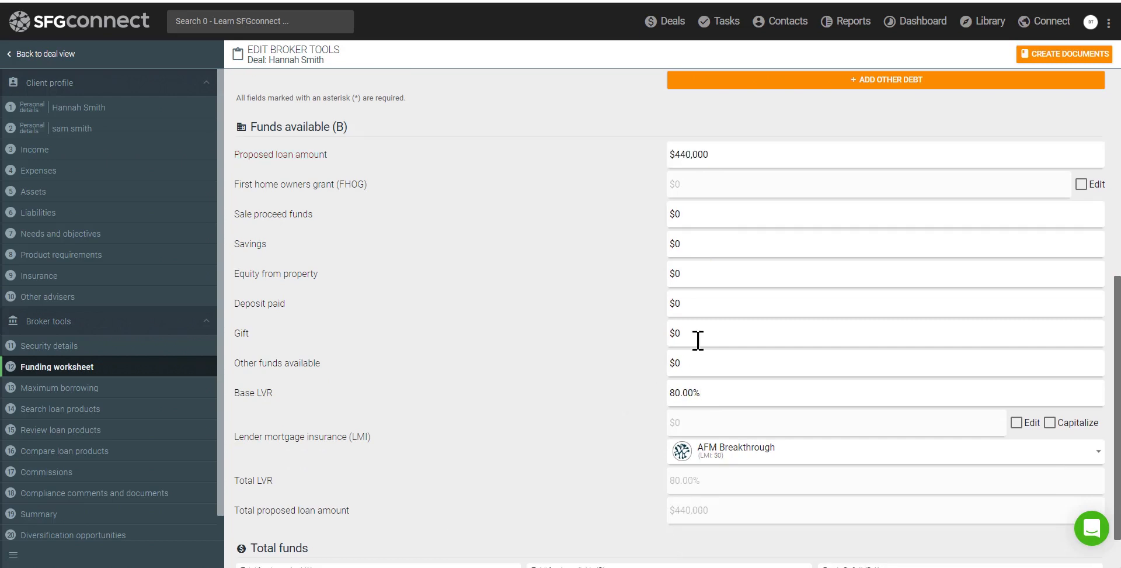
{"action": "left_click", "coordinate": [696, 309]}
{"action": "type", "text": "140,00"}
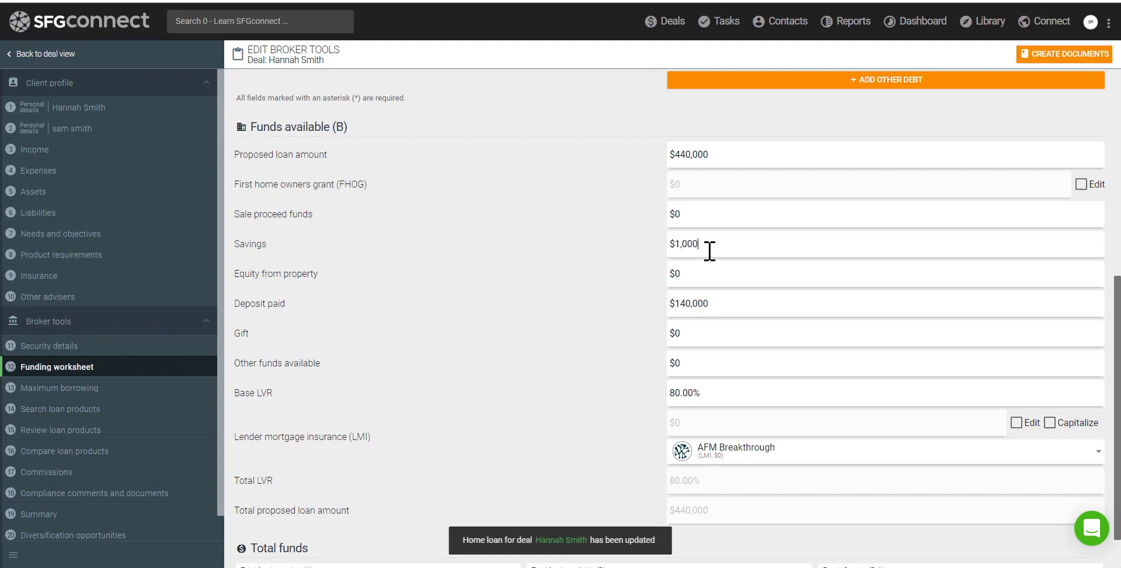
{"action": "type", "text": "0"}
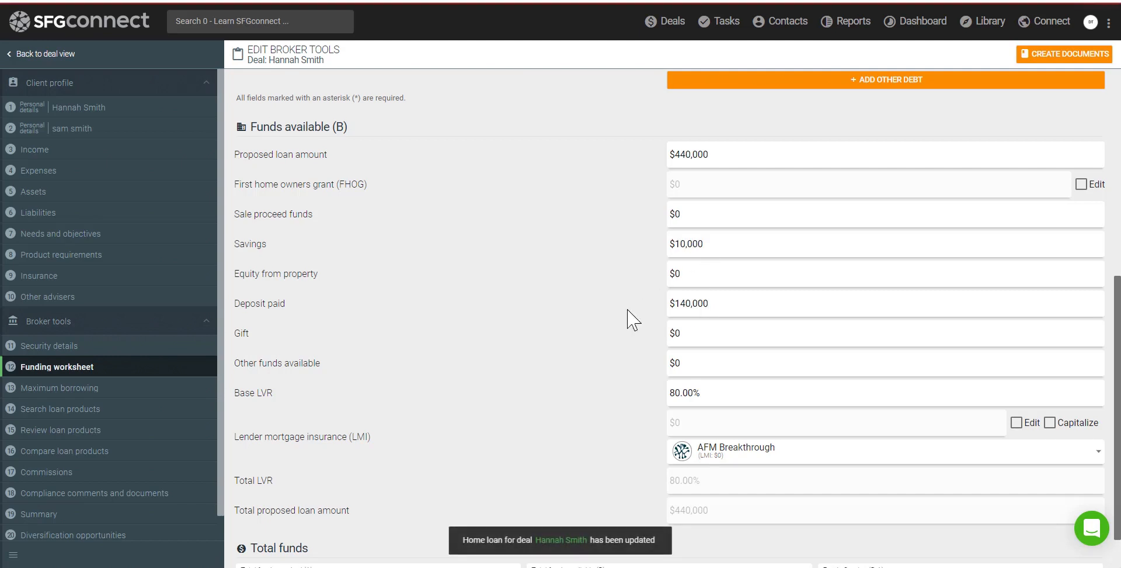
{"action": "scroll", "coordinate": [627, 320], "scroll_direction": "down", "scroll_amount": 1}
{"action": "double_click", "coordinate": [844, 521]}
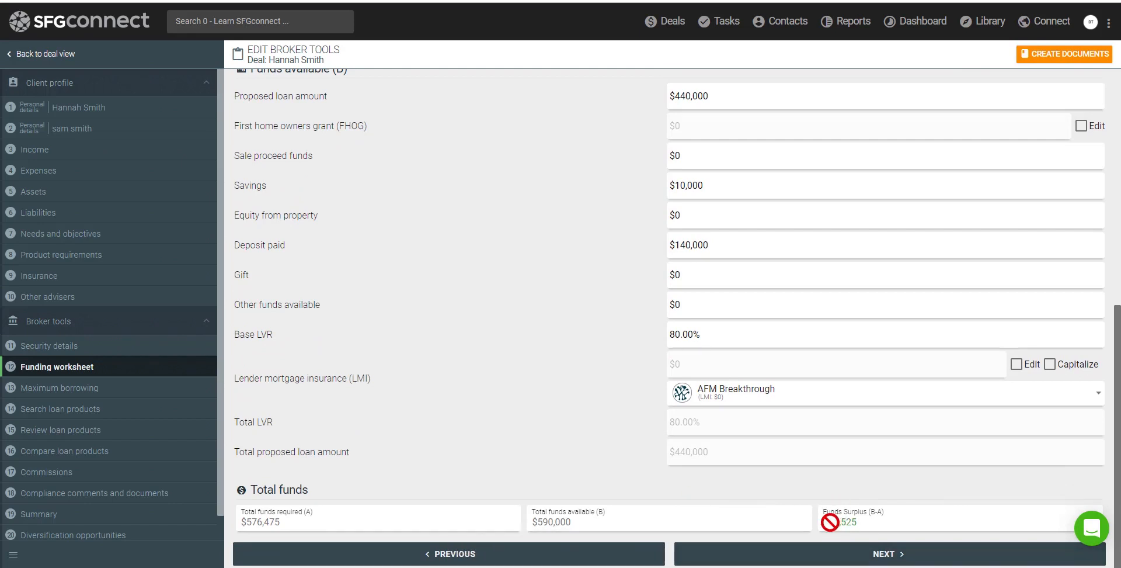
{"action": "left_click", "coordinate": [874, 558]}
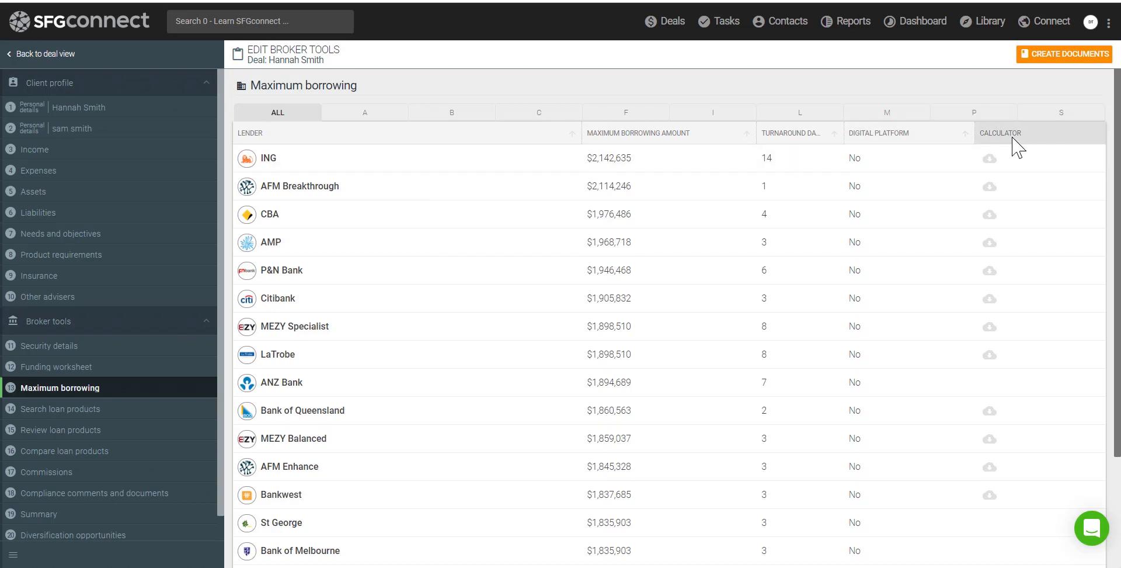
Download ING's serviceability calculator spreadsheet from the Maximum borrowing table
{"action": "left_click", "coordinate": [991, 161]}
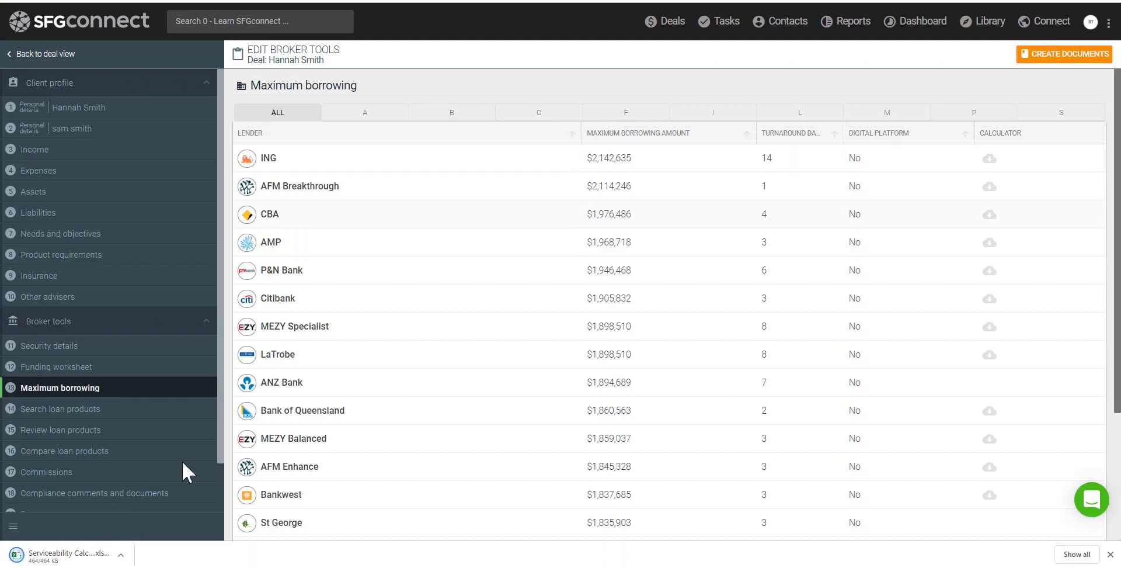
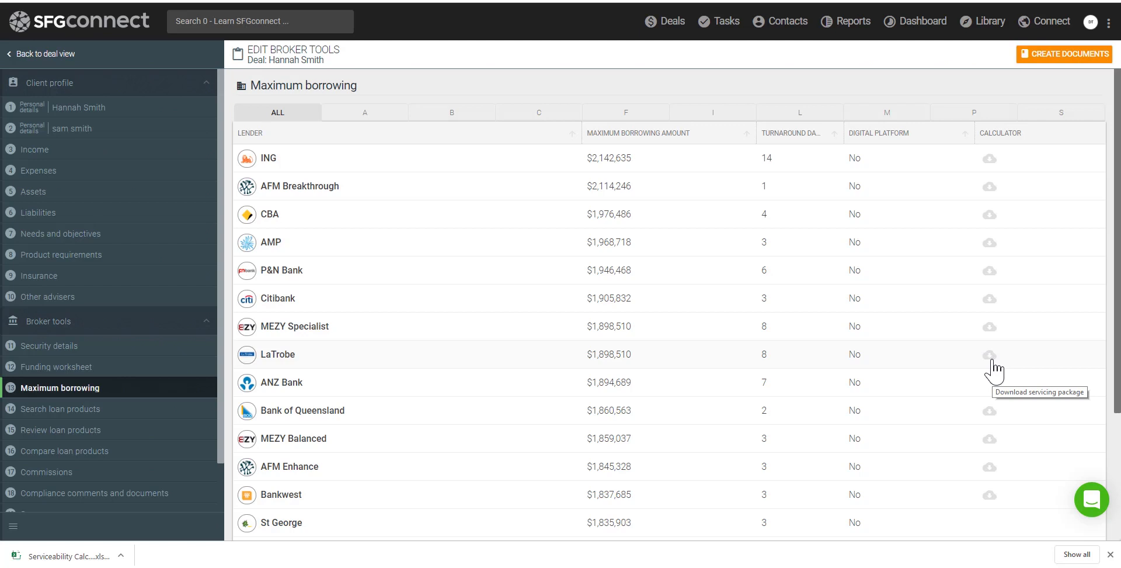
Move to Search loan products with the $440,000 loan prefilled, and close the download bar
{"action": "left_click_drag", "start_coordinate": [1117, 353], "coordinate": [1116, 514]}
{"action": "left_click", "coordinate": [989, 529]}
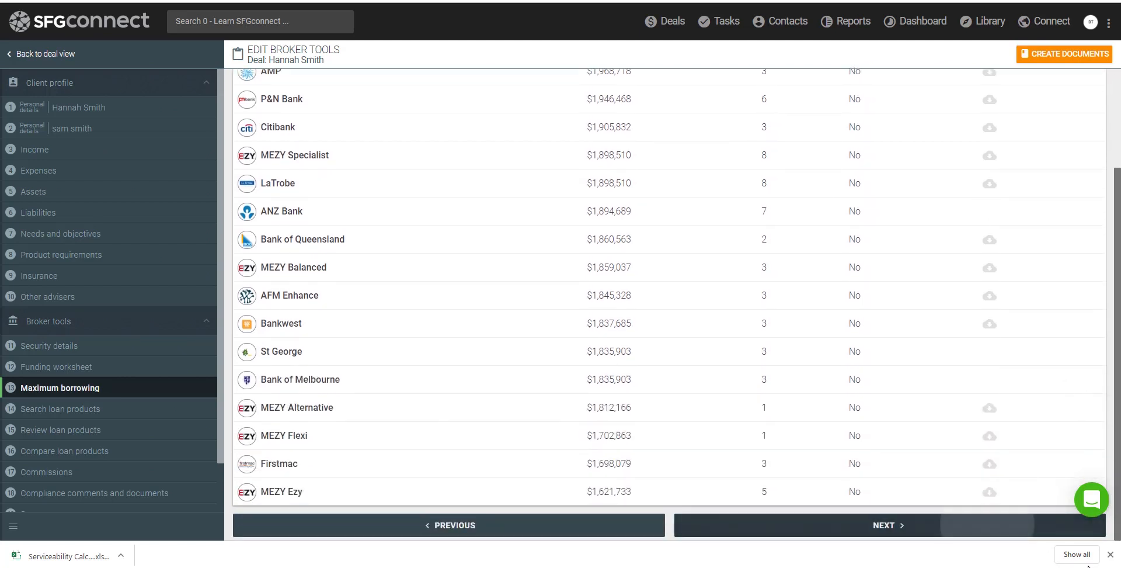
{"action": "left_click", "coordinate": [1110, 554]}
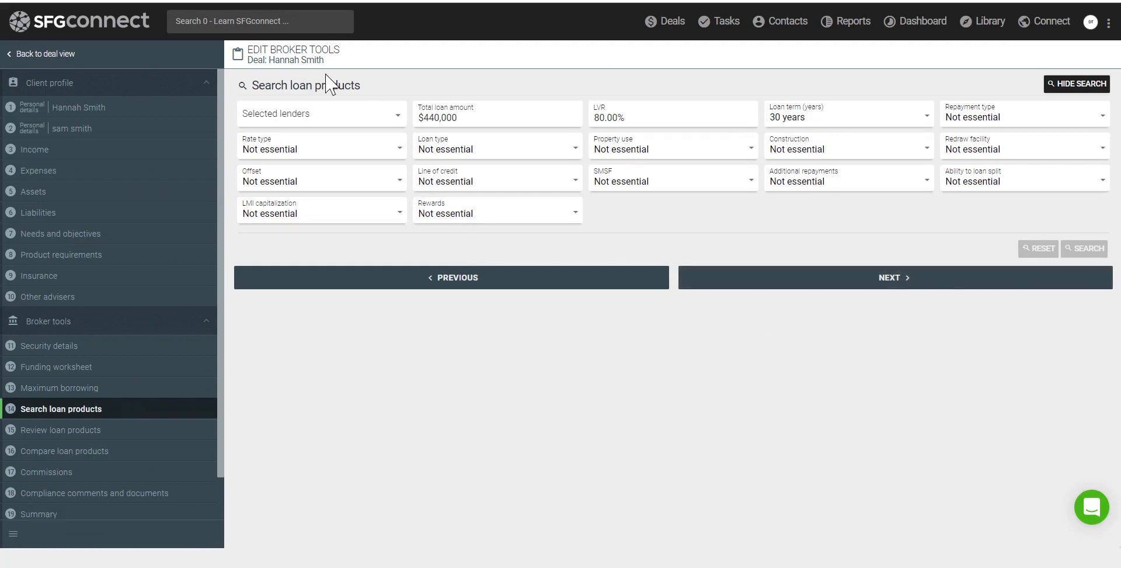
Select every lender for the loan product search
{"action": "left_click_drag", "start_coordinate": [253, 88], "coordinate": [370, 95]}
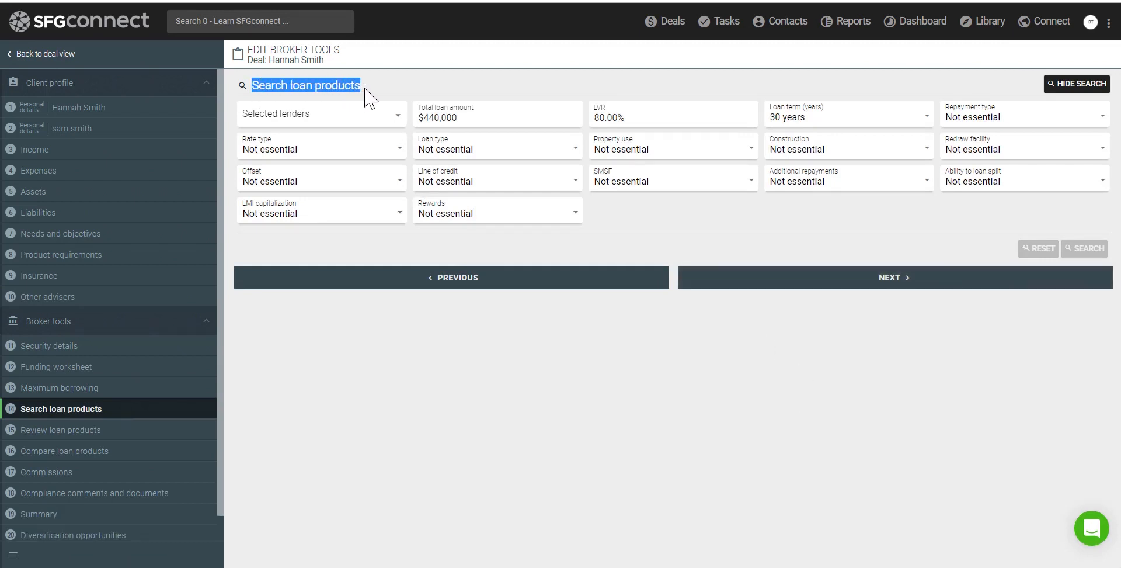
{"action": "left_click", "coordinate": [394, 122]}
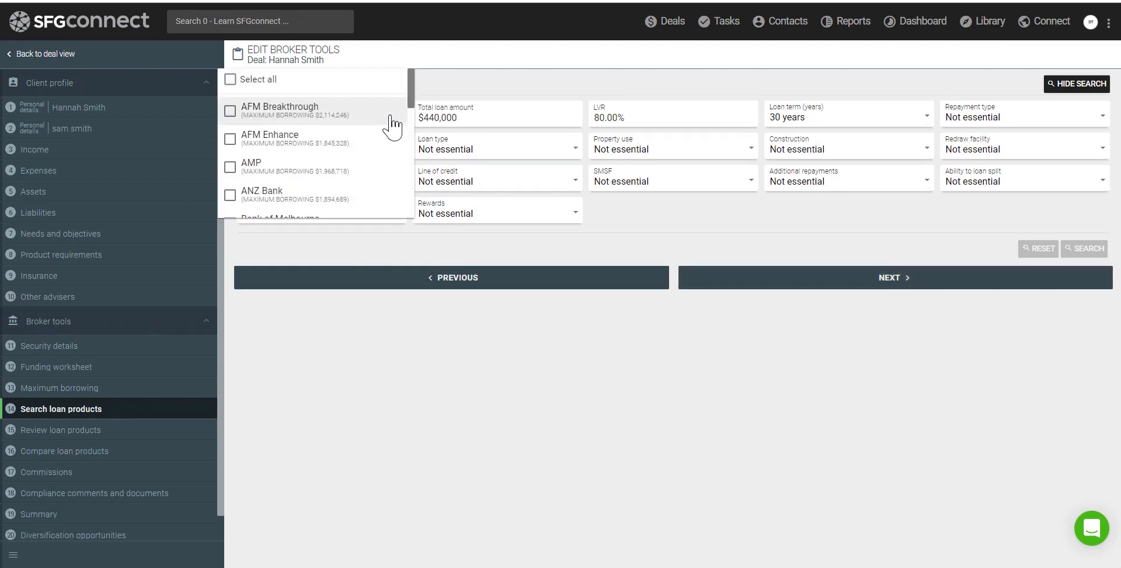
{"action": "left_click", "coordinate": [266, 143]}
{"action": "left_click", "coordinate": [269, 169]}
{"action": "left_click", "coordinate": [272, 199]}
{"action": "left_click", "coordinate": [233, 80]}
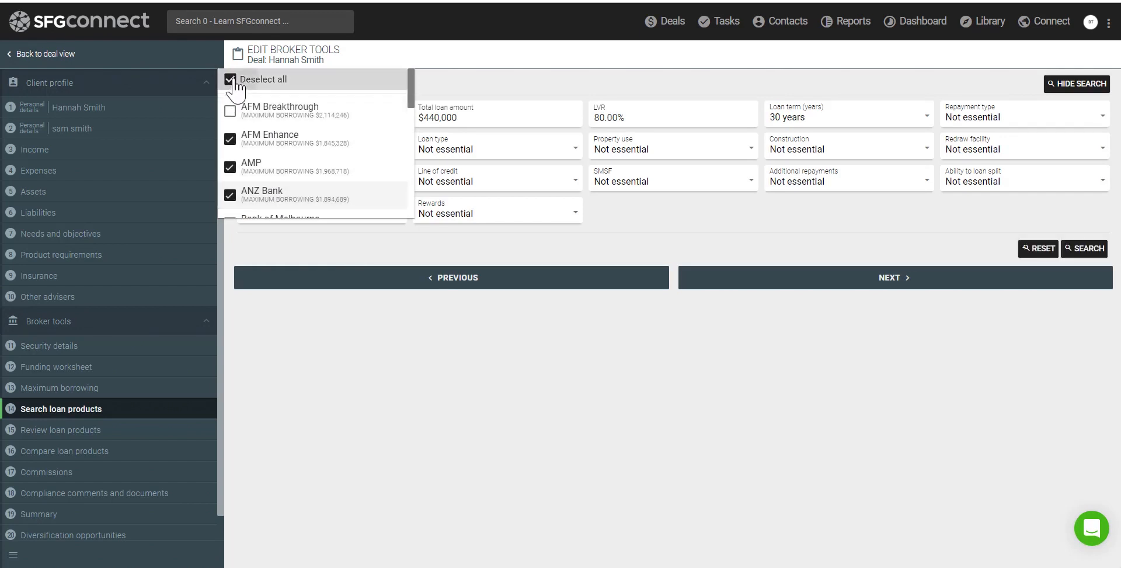
{"action": "left_click", "coordinate": [233, 80]}
{"action": "left_click", "coordinate": [970, 126]}
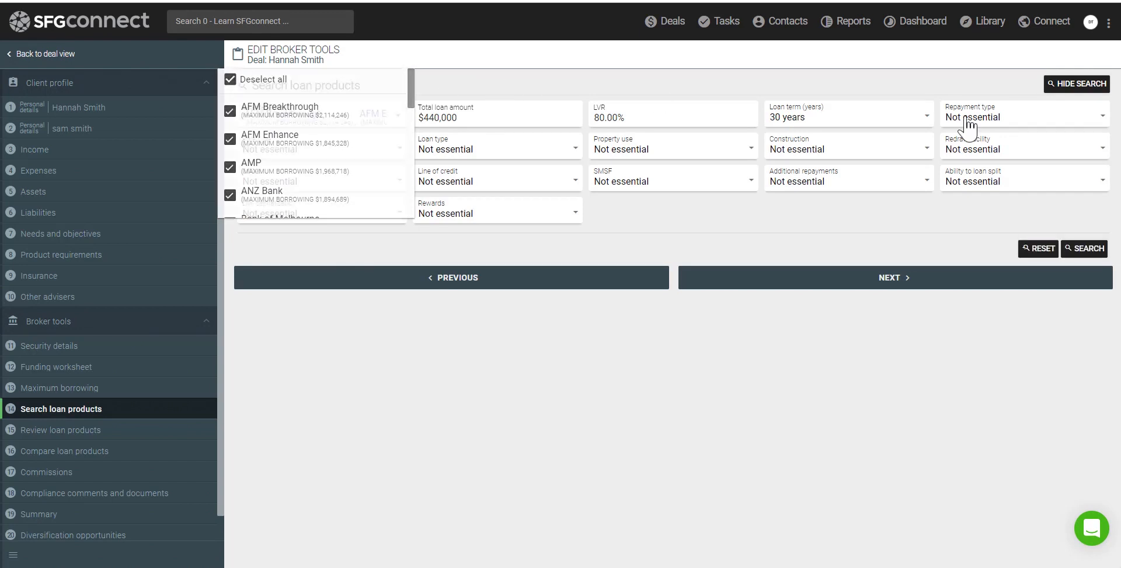
Search principal & interest, variable, full doc, owner occupied loans, returning 83 products
{"action": "left_click", "coordinate": [969, 126]}
{"action": "left_click", "coordinate": [980, 154]}
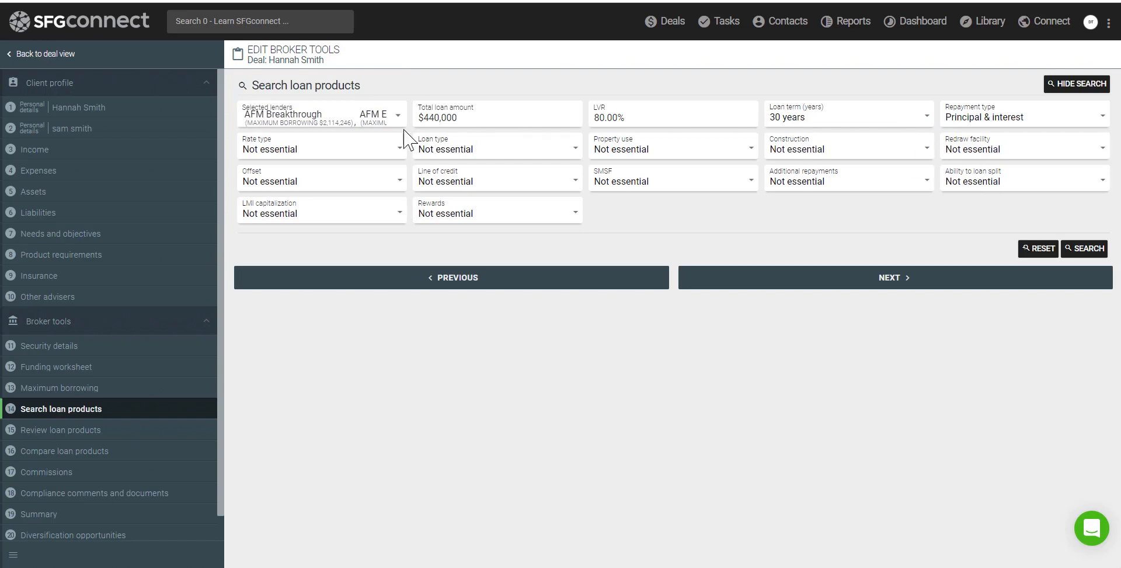
{"action": "left_click", "coordinate": [370, 150]}
{"action": "left_click", "coordinate": [351, 185]}
{"action": "left_click", "coordinate": [442, 153]}
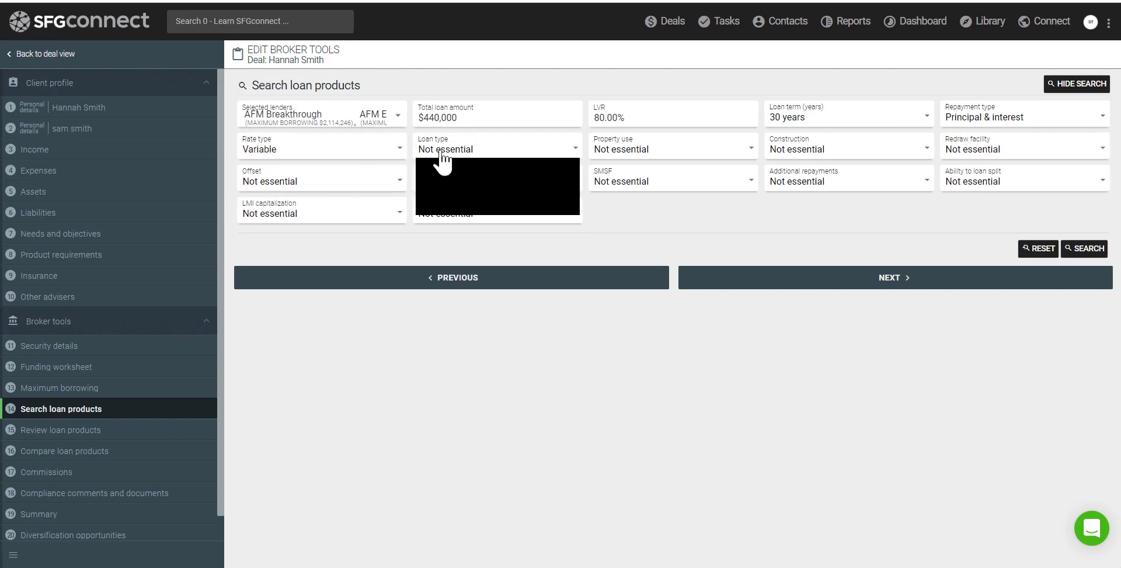
{"action": "left_click", "coordinate": [442, 186]}
{"action": "left_click", "coordinate": [621, 153]}
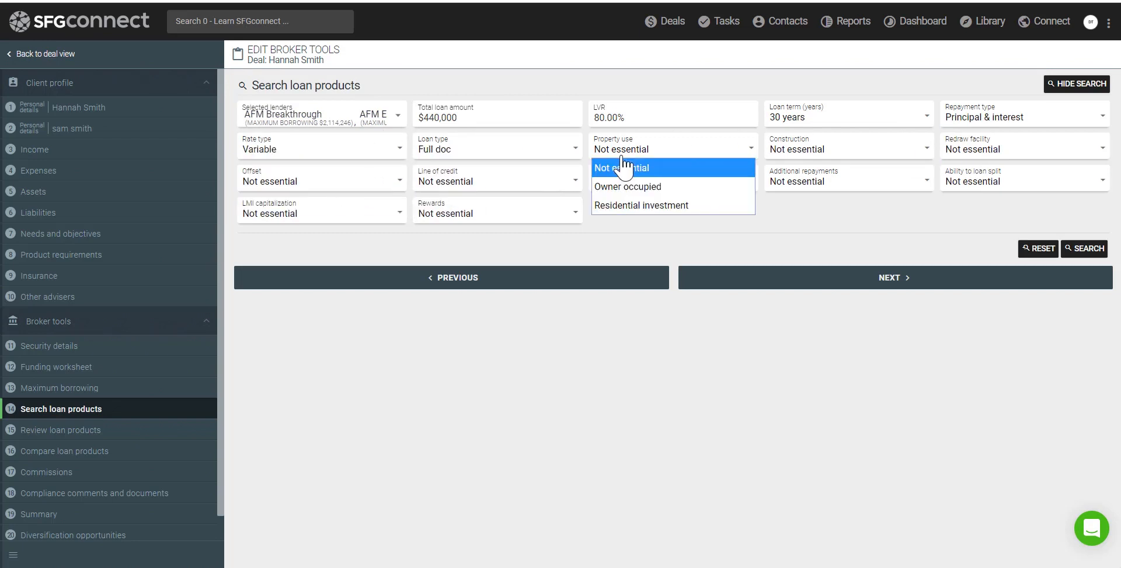
{"action": "left_click", "coordinate": [623, 186]}
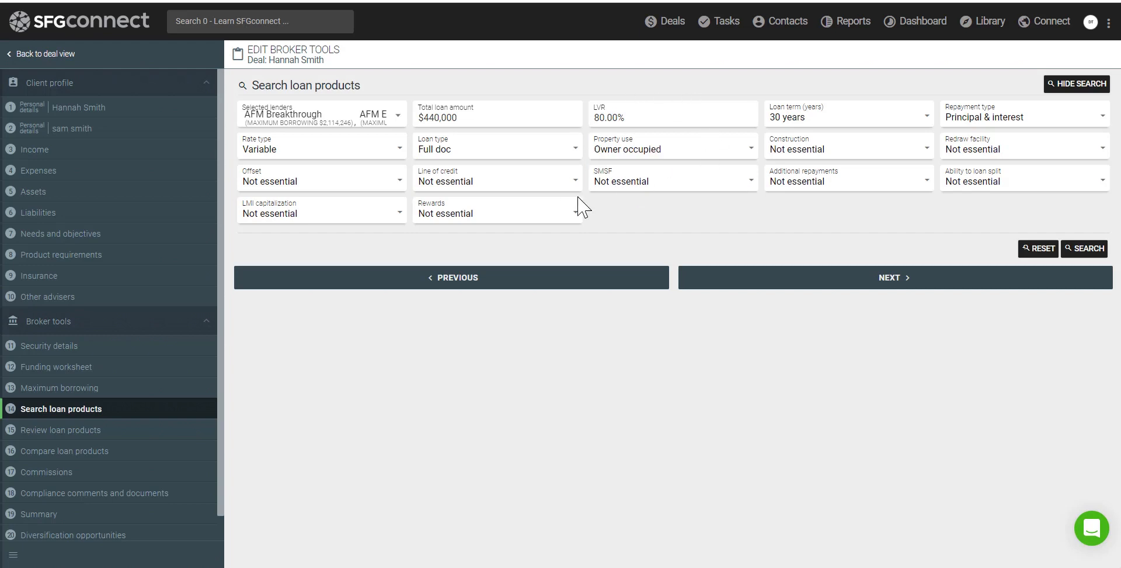
{"action": "left_click", "coordinate": [1085, 255]}
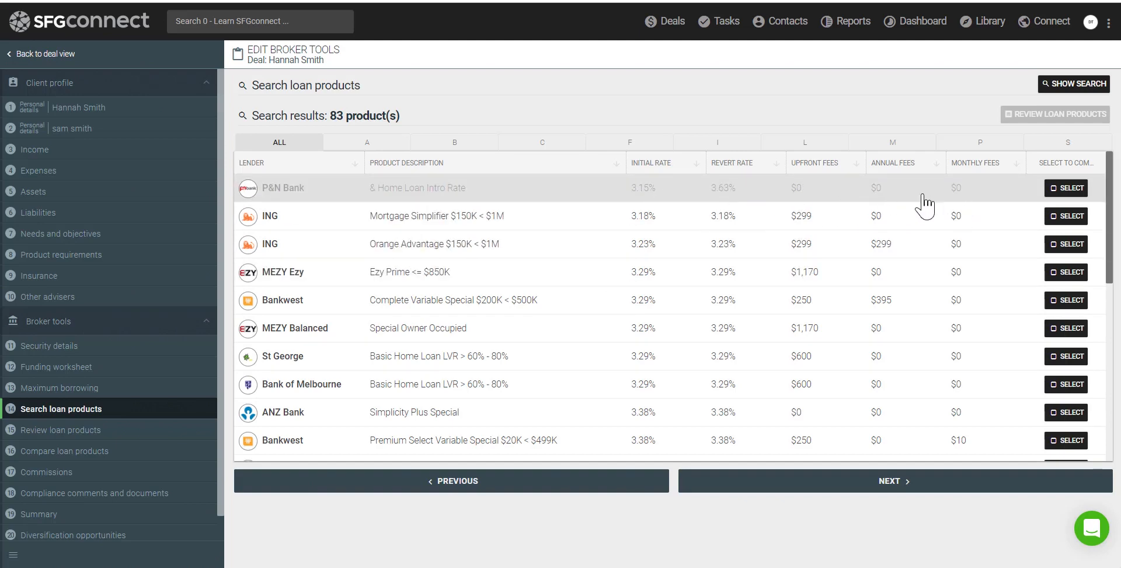
Check P&N Bank's details, add P&N Bank and ING Mortgage Simplifier, and continue to review
{"action": "left_click", "coordinate": [270, 198]}
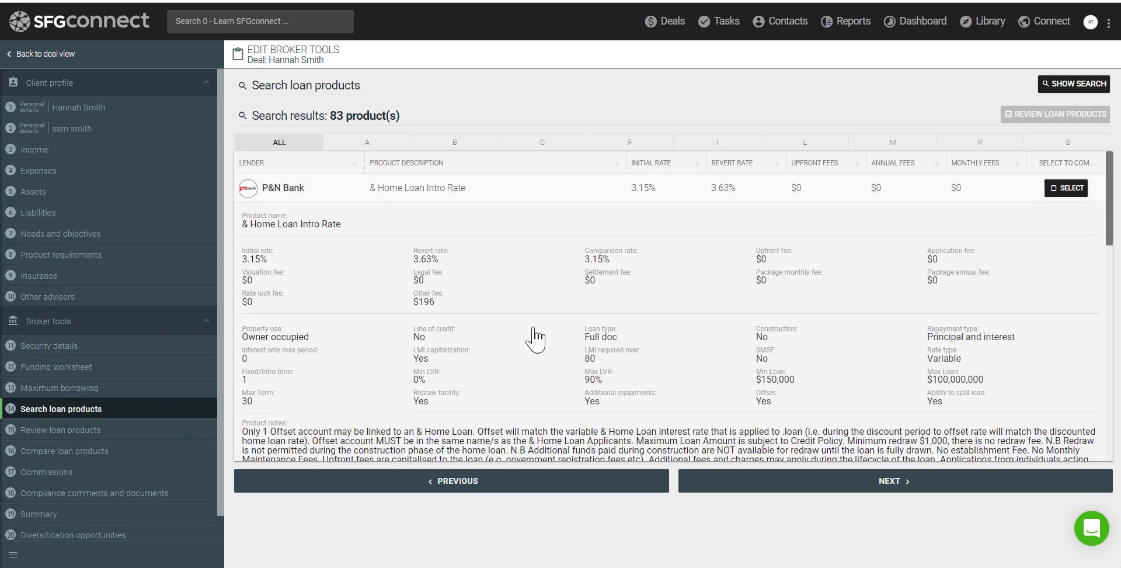
{"action": "left_click", "coordinate": [275, 198]}
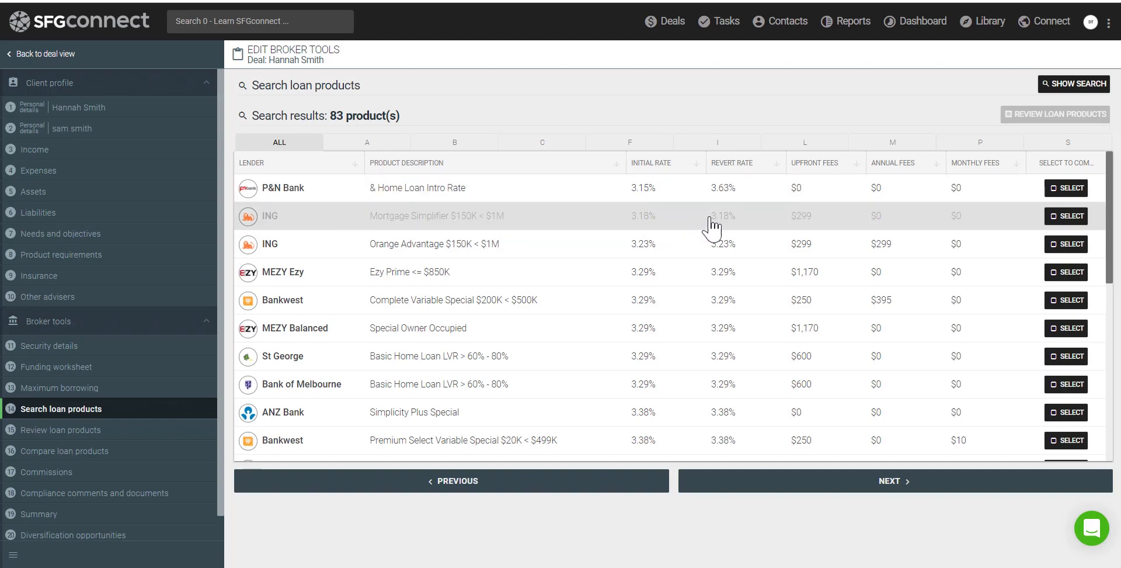
{"action": "left_click", "coordinate": [1064, 196]}
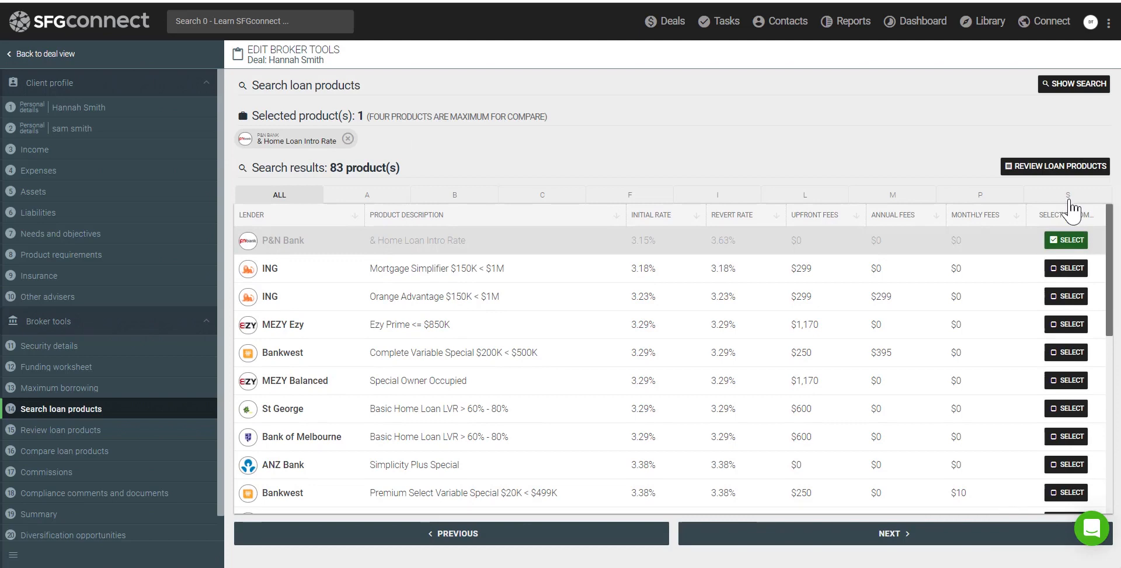
{"action": "left_click", "coordinate": [1066, 268]}
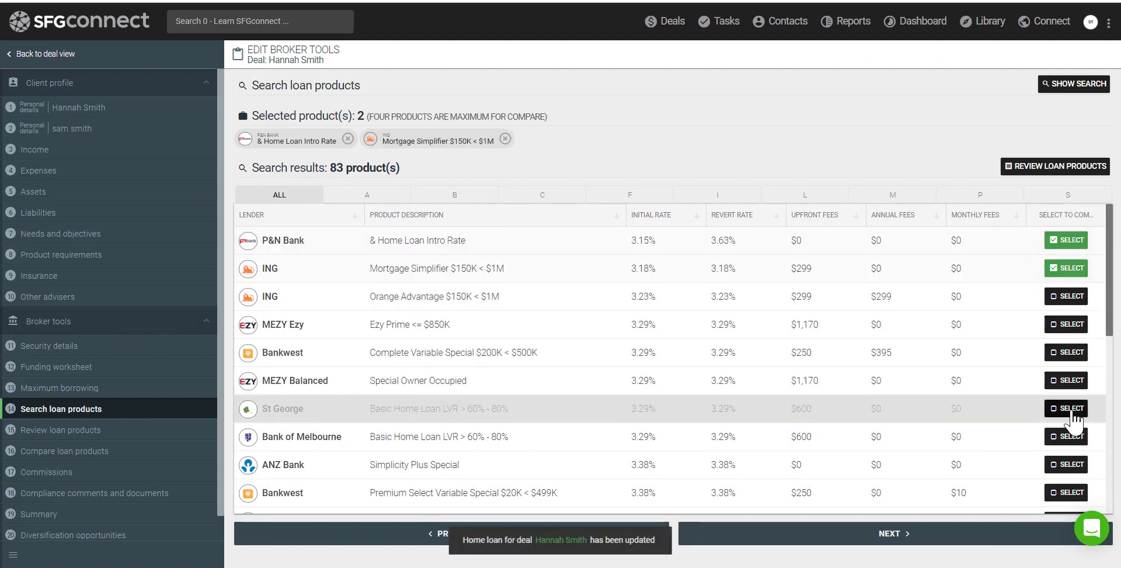
{"action": "left_click", "coordinate": [884, 539]}
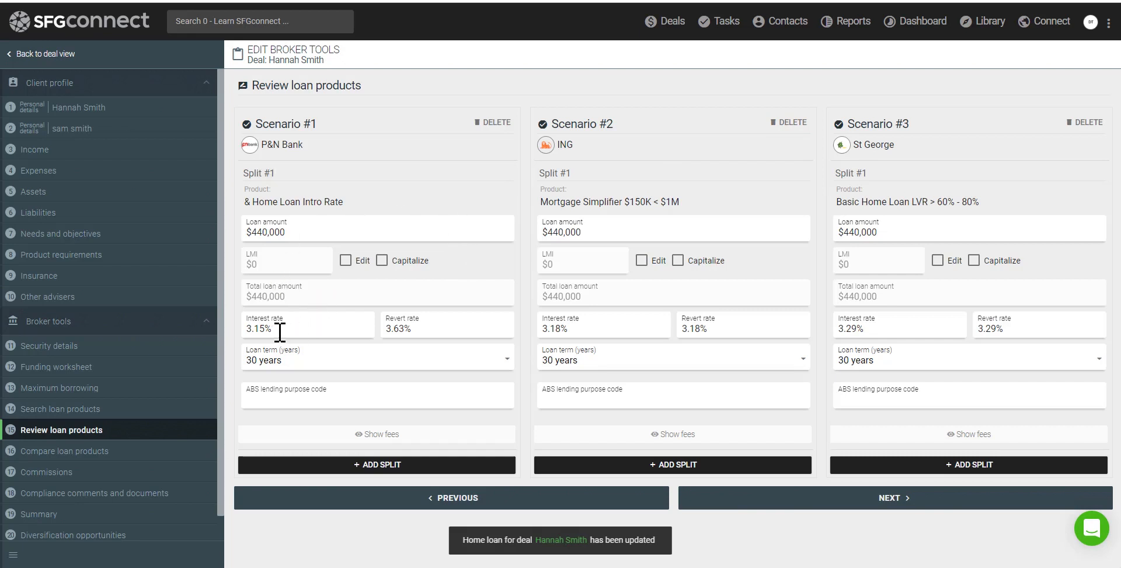
Change Scenario #1's interest rate from 3.15% to 3.00% and show fees for all three scenarios
{"action": "left_click_drag", "start_coordinate": [281, 332], "coordinate": [241, 333]}
{"action": "type", "text": "3.00%"}
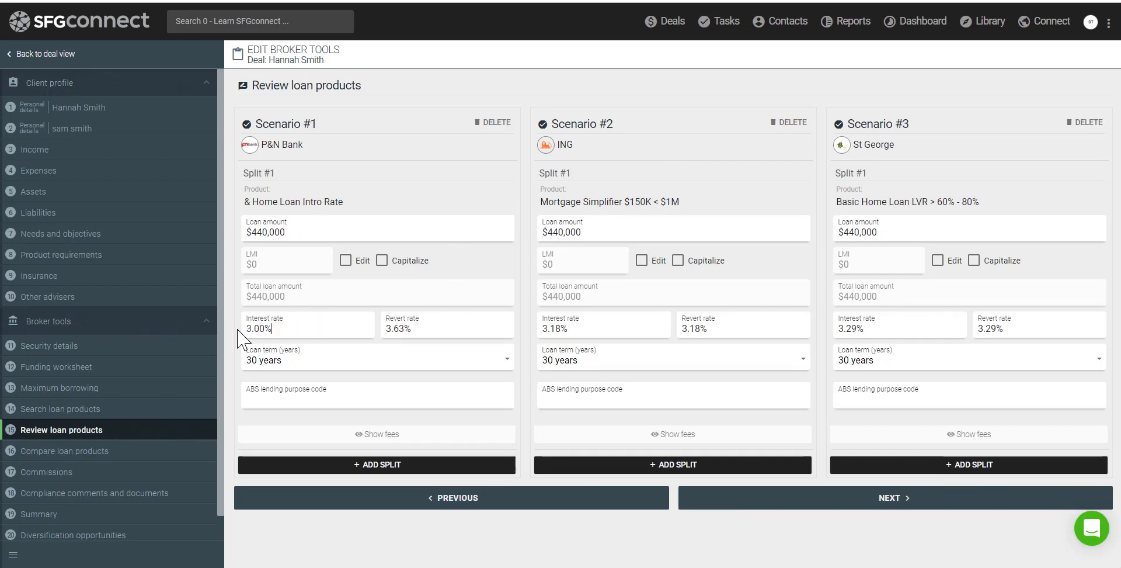
{"action": "left_click", "coordinate": [374, 434]}
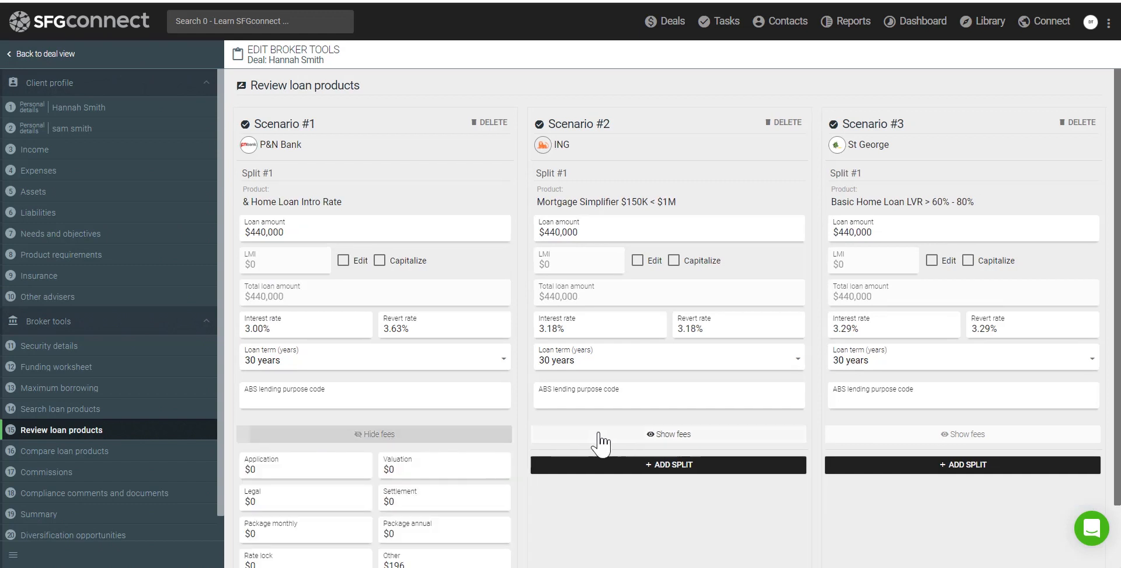
{"action": "left_click", "coordinate": [668, 435]}
{"action": "left_click", "coordinate": [853, 435]}
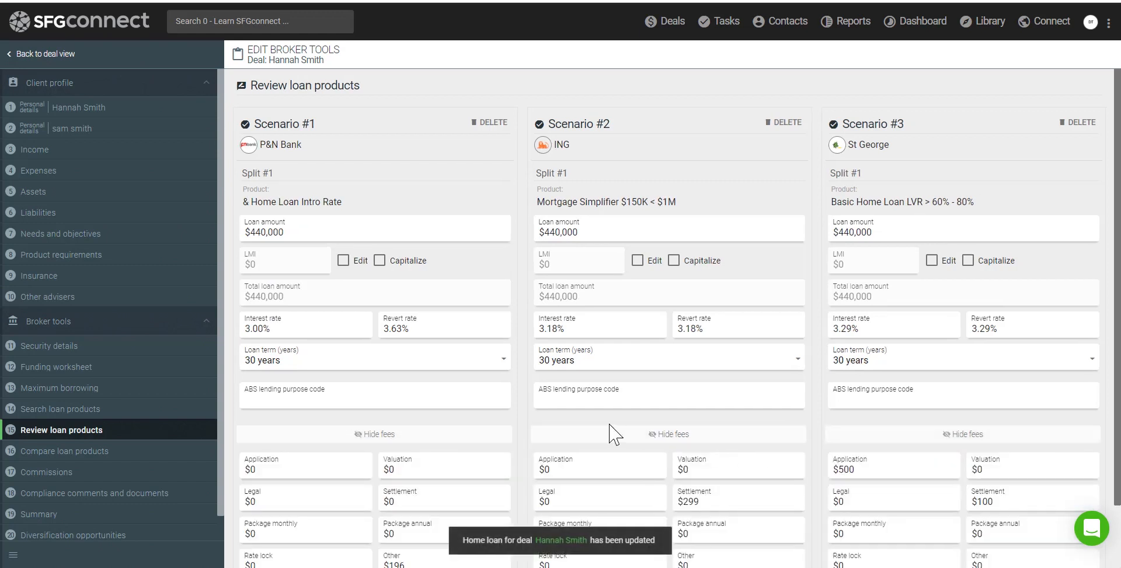
{"action": "scroll", "coordinate": [610, 433], "scroll_direction": "down", "scroll_amount": 1}
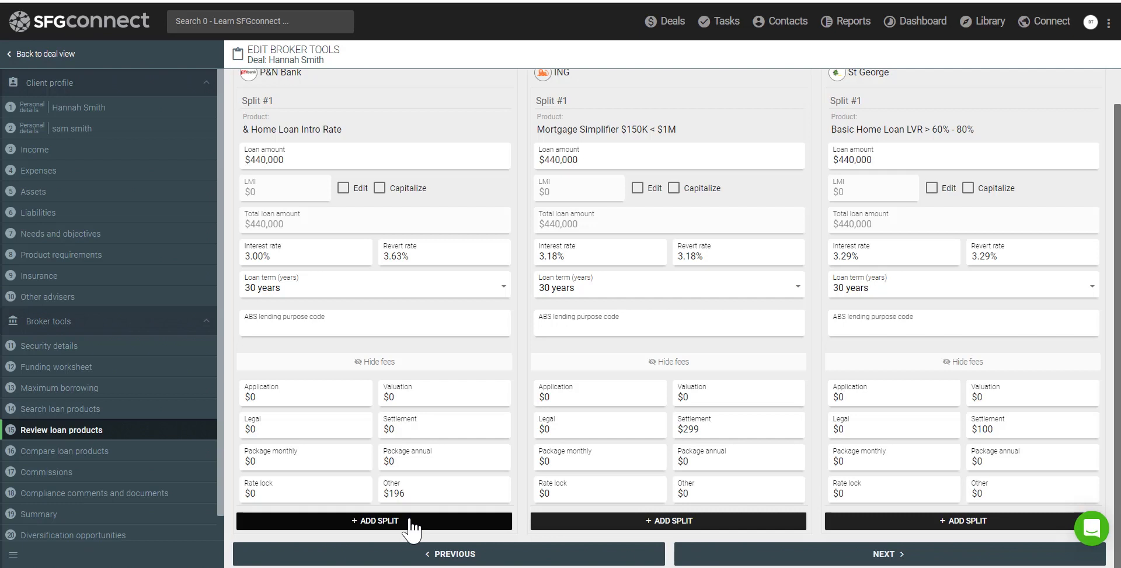
Add a P&N Bank 2 Y Fixed split (fixed rate, 2-year term) to Scenario #1
{"action": "left_click", "coordinate": [374, 524]}
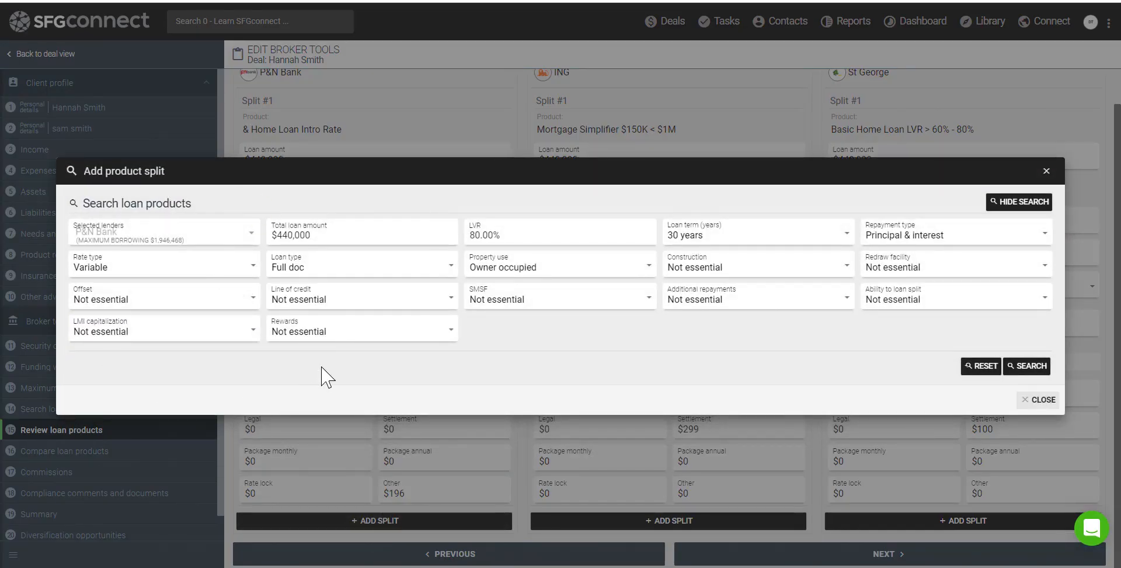
{"action": "left_click", "coordinate": [191, 267]}
{"action": "left_click", "coordinate": [169, 322]}
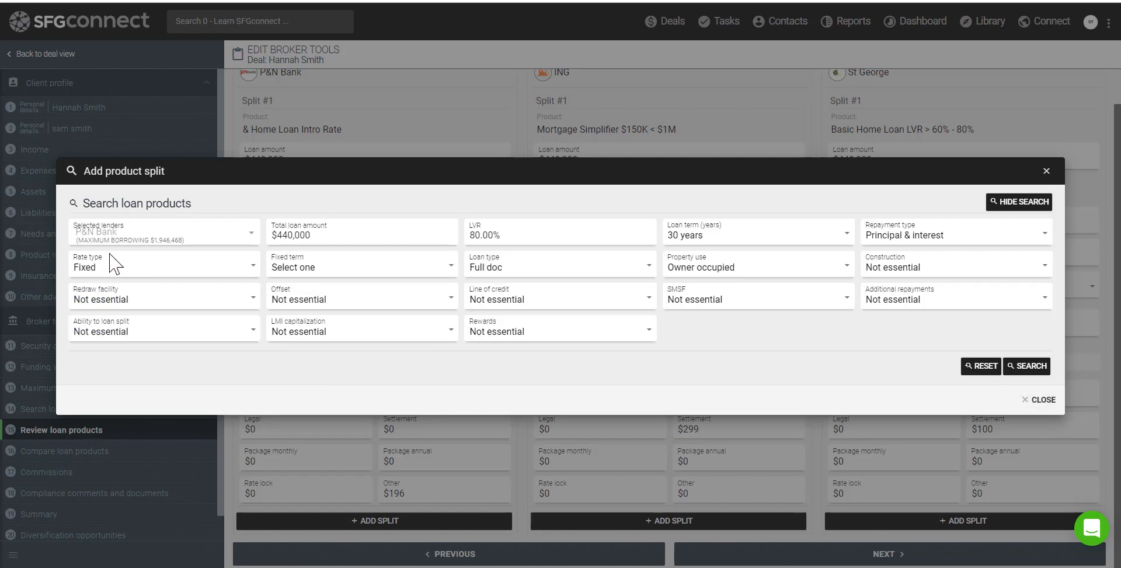
{"action": "left_click", "coordinate": [289, 270]}
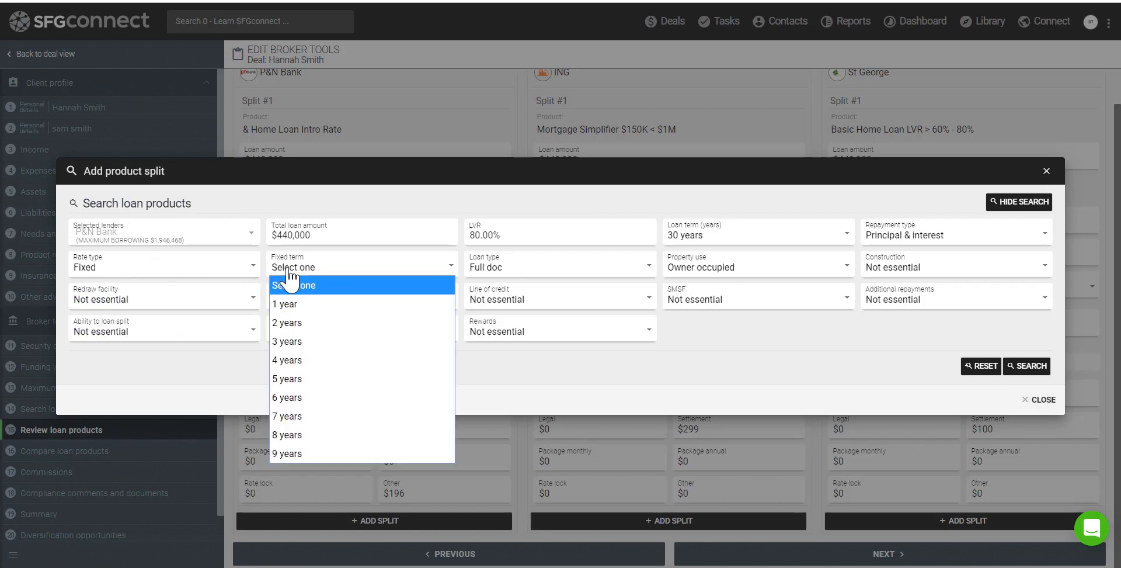
{"action": "left_click", "coordinate": [301, 330]}
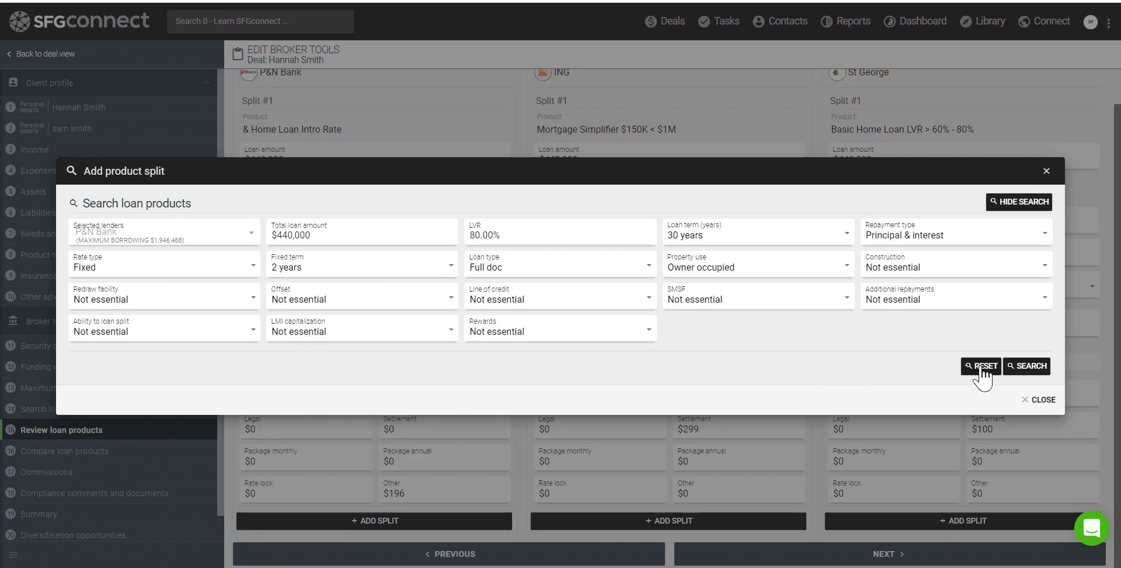
{"action": "left_click", "coordinate": [1023, 366]}
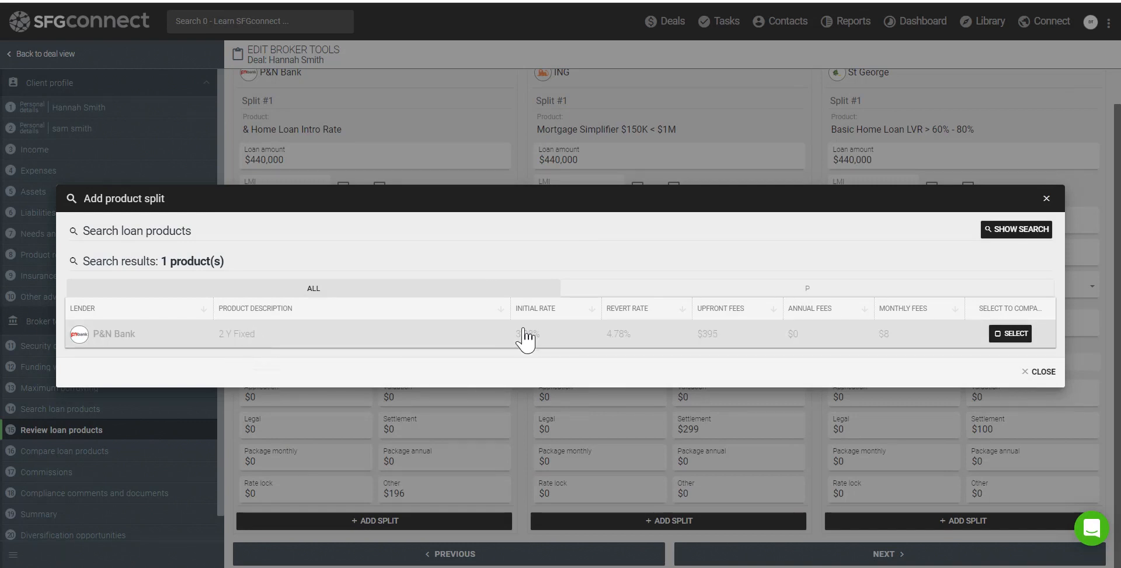
{"action": "left_click", "coordinate": [1012, 339]}
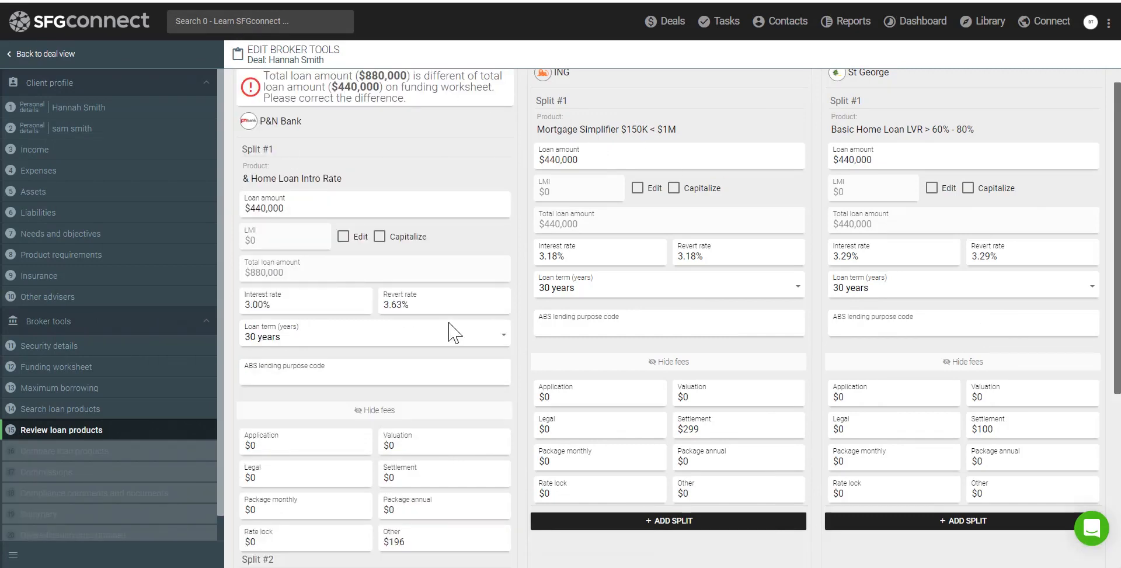
Reduce Split #1's loan amount to $220,000 so both P&N Bank splits total $440,000
{"action": "left_click", "coordinate": [393, 412]}
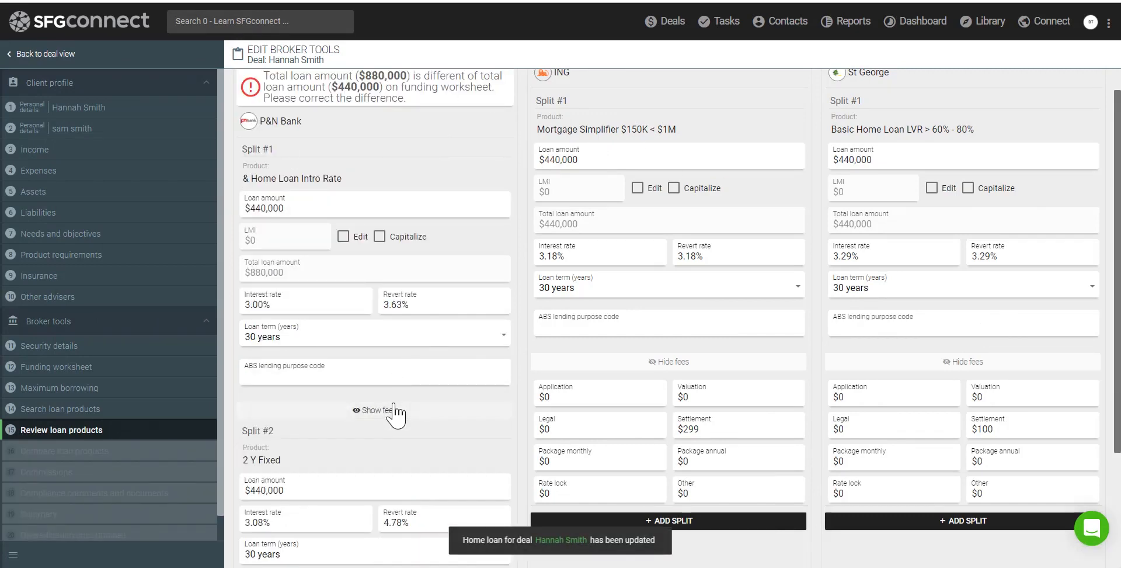
{"action": "scroll", "coordinate": [393, 412], "scroll_direction": "down", "scroll_amount": 3}
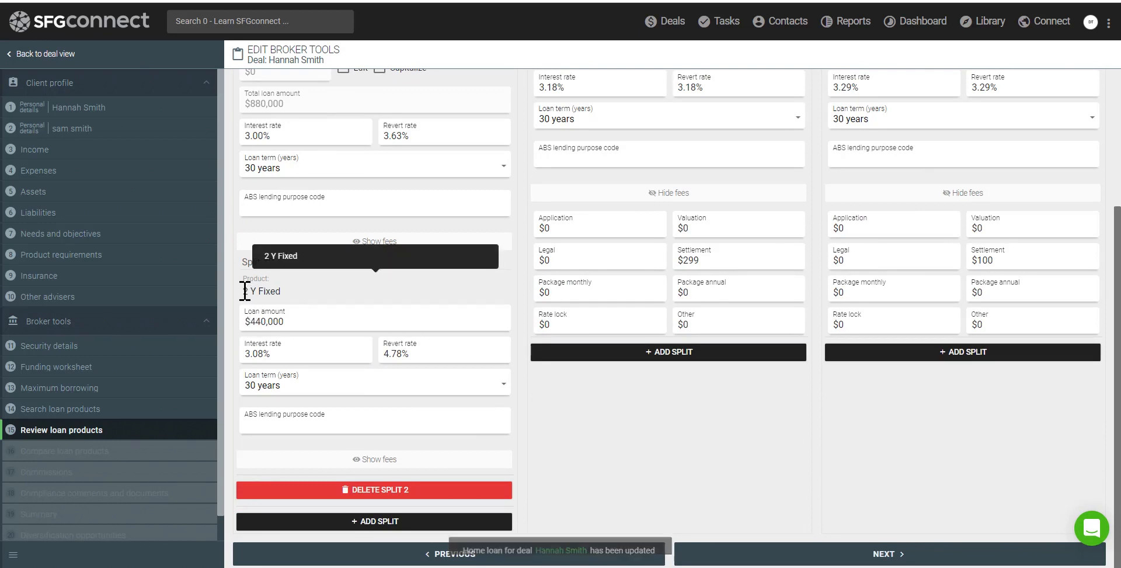
{"action": "left_click_drag", "start_coordinate": [245, 290], "coordinate": [296, 300]}
{"action": "double_click", "coordinate": [251, 321]}
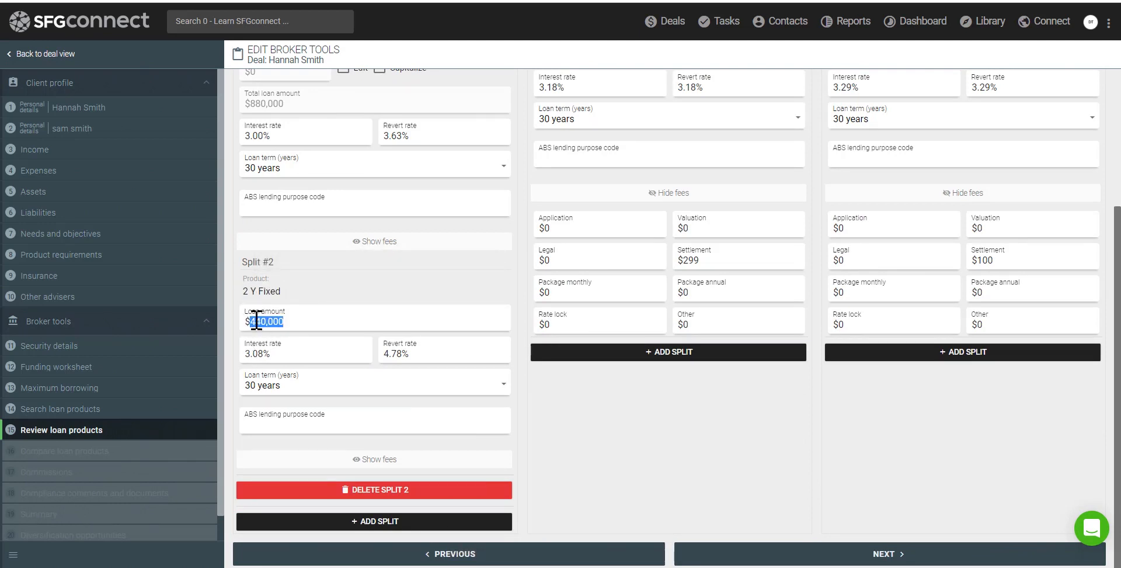
{"action": "left_click", "coordinate": [258, 321]}
{"action": "scroll", "coordinate": [276, 298], "scroll_direction": "up", "scroll_amount": 5}
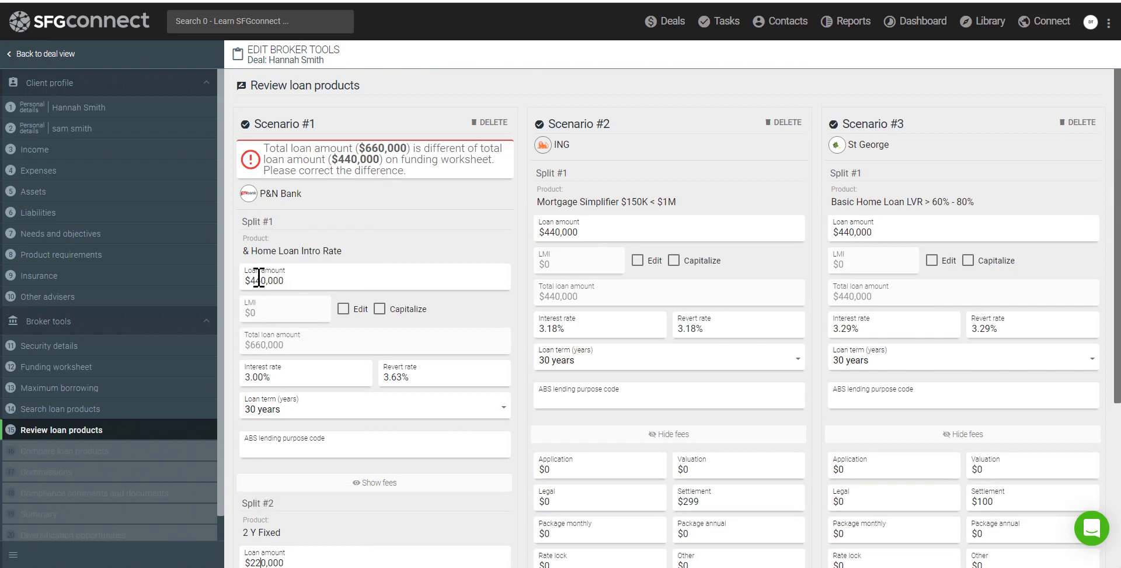
{"action": "left_click_drag", "start_coordinate": [261, 281], "coordinate": [255, 281]}
{"action": "type", "text": "22"}
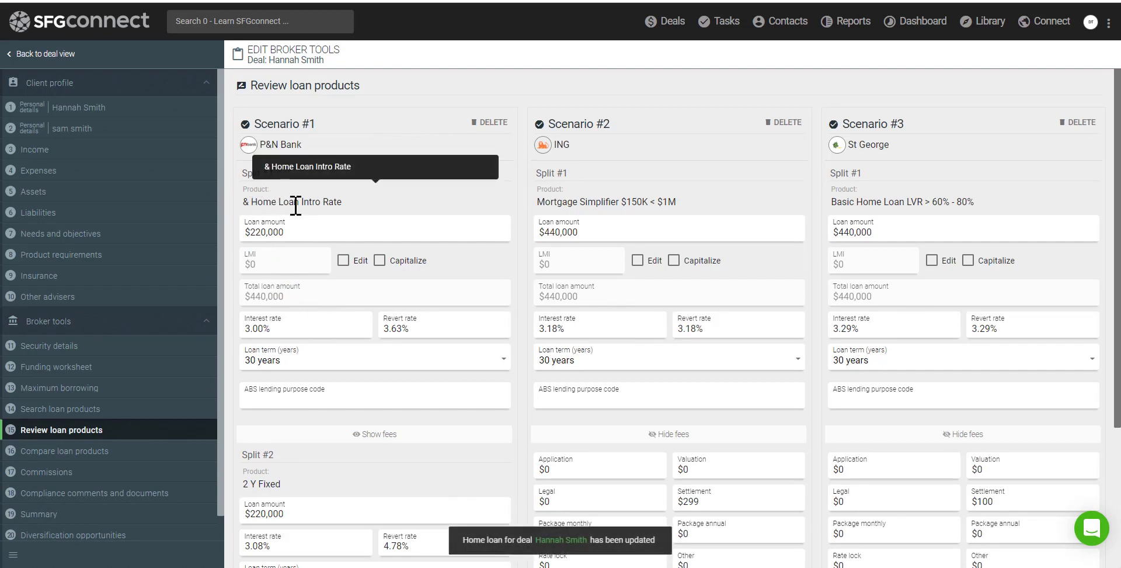
Review both splits' products and continue to Compare loan products
{"action": "left_click_drag", "start_coordinate": [251, 202], "coordinate": [342, 202]}
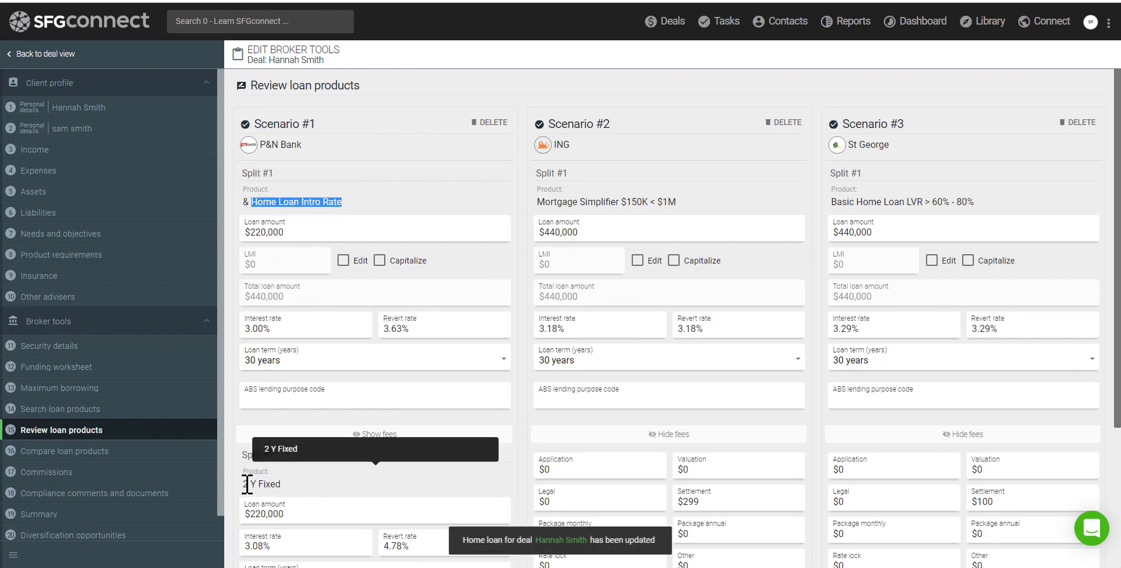
{"action": "left_click_drag", "start_coordinate": [247, 483], "coordinate": [289, 482]}
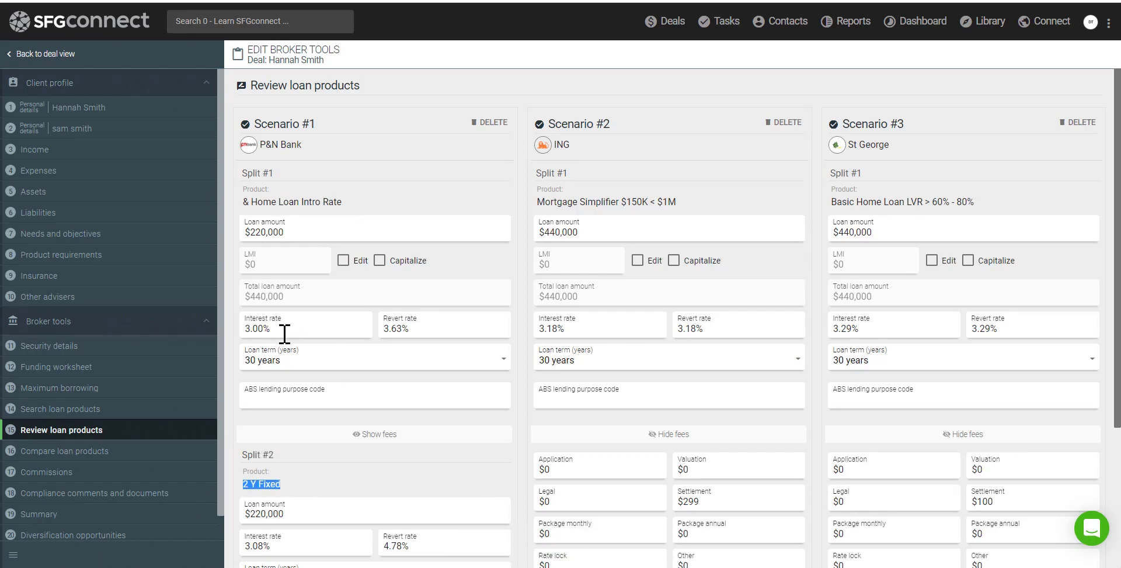
{"action": "scroll", "coordinate": [284, 333], "scroll_direction": "down", "scroll_amount": 3}
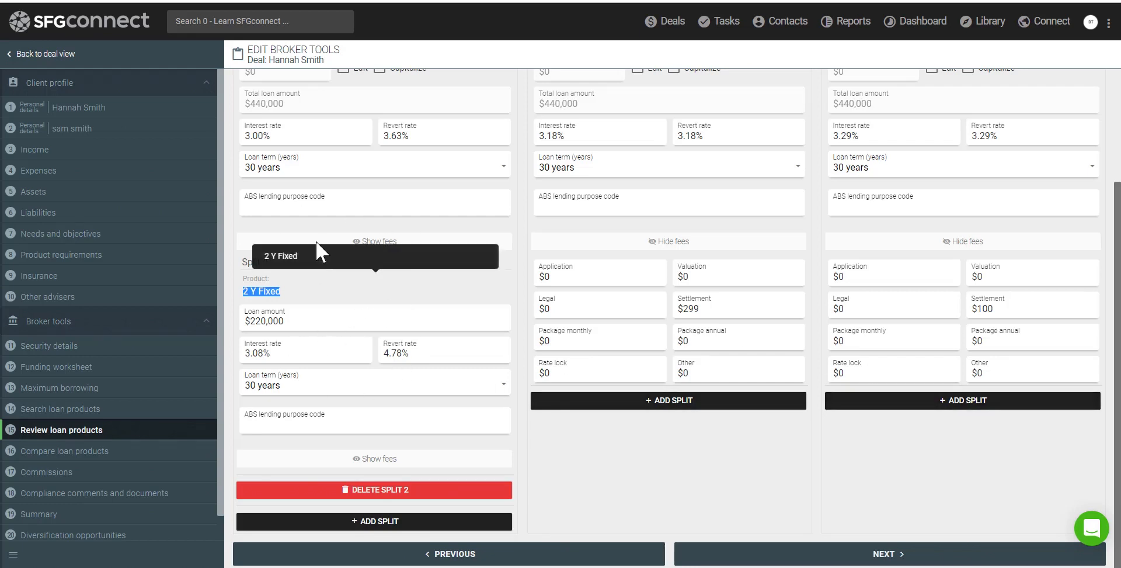
{"action": "left_click", "coordinate": [794, 554]}
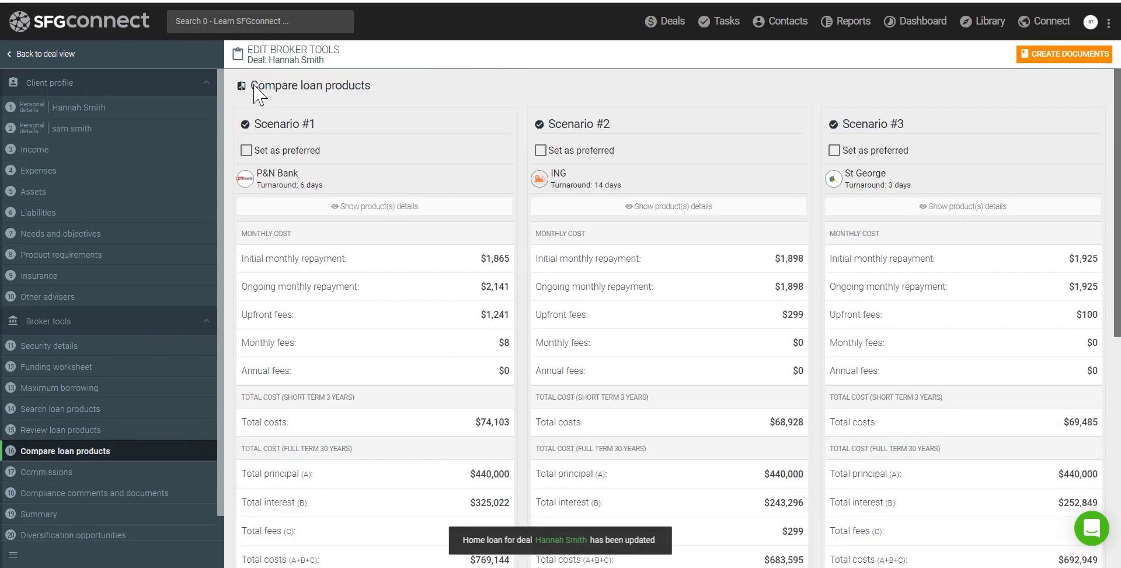
Mark ING's Scenario #2 preferred and compare Scenario #1's $1,865 repayment, $1,241 fees, $769,144 total
{"action": "left_click_drag", "start_coordinate": [254, 85], "coordinate": [371, 85]}
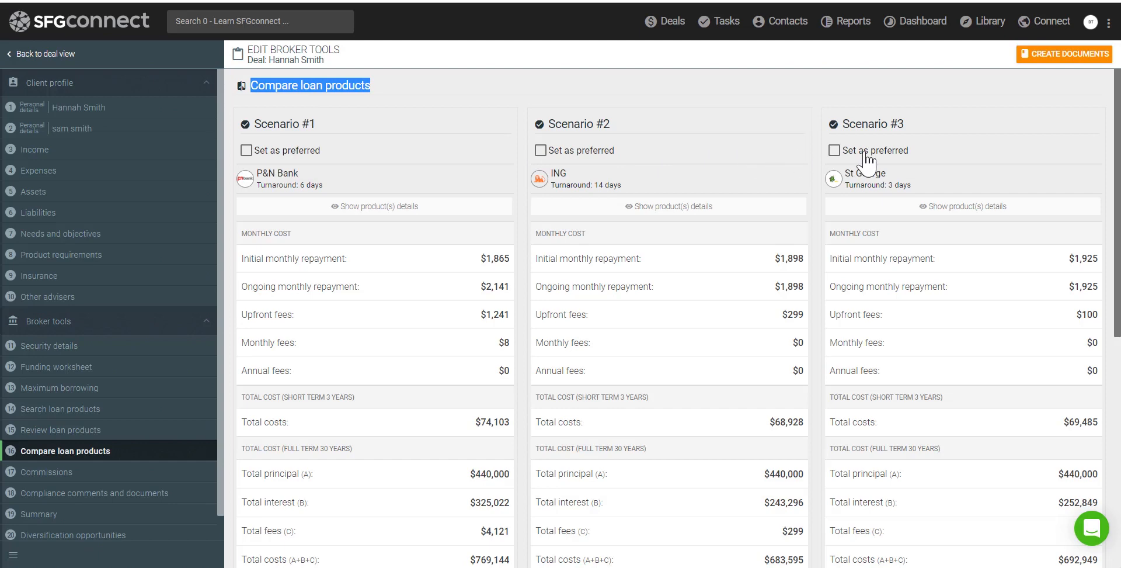
{"action": "left_click", "coordinate": [540, 151]}
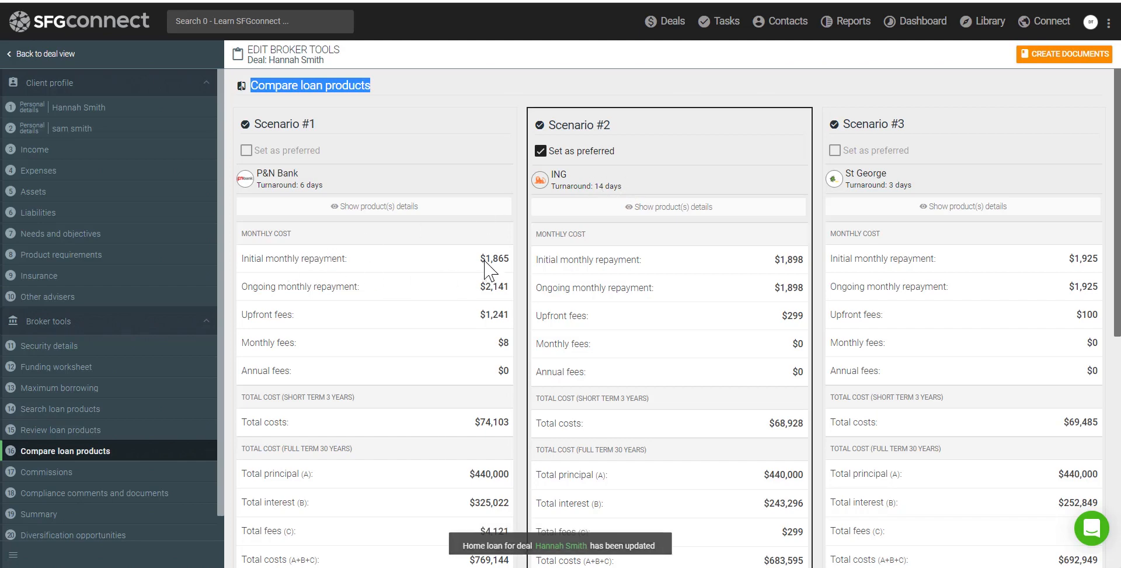
{"action": "left_click_drag", "start_coordinate": [486, 258], "coordinate": [517, 274]}
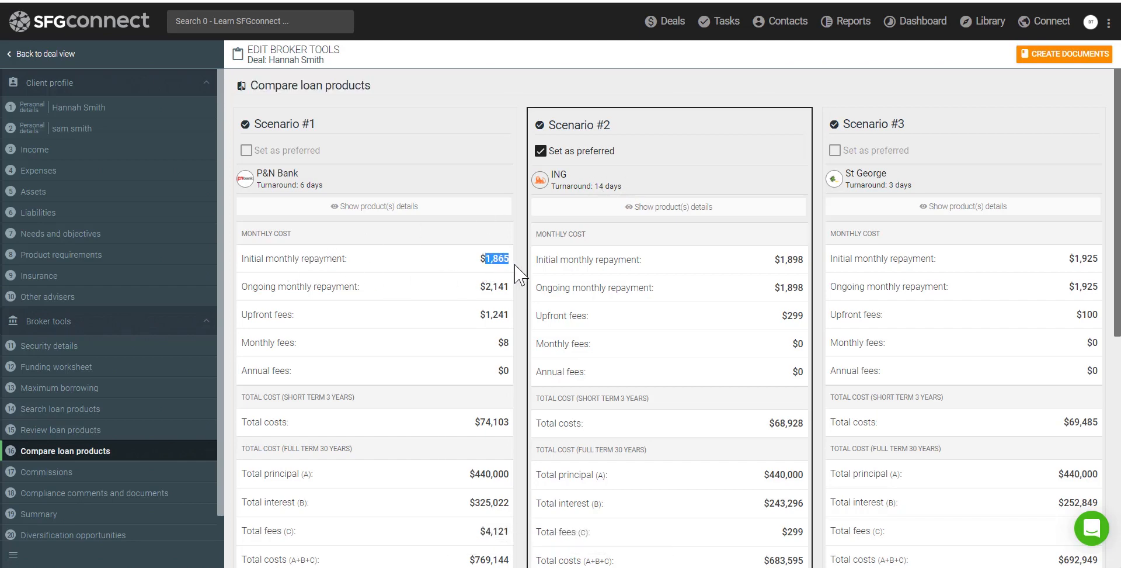
{"action": "left_click_drag", "start_coordinate": [485, 315], "coordinate": [543, 377]}
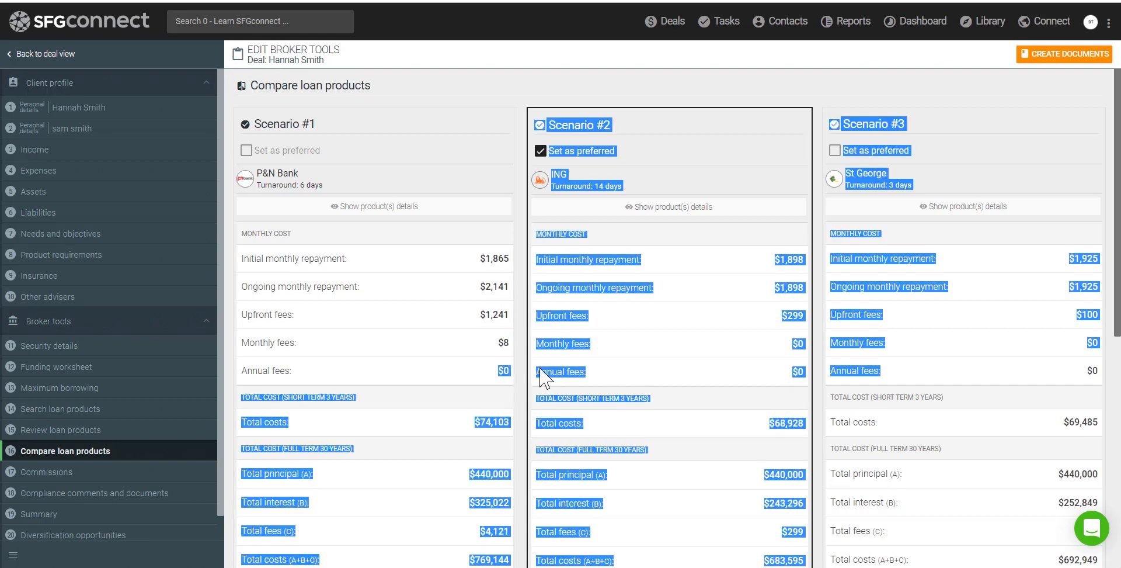
{"action": "left_click", "coordinate": [484, 368]}
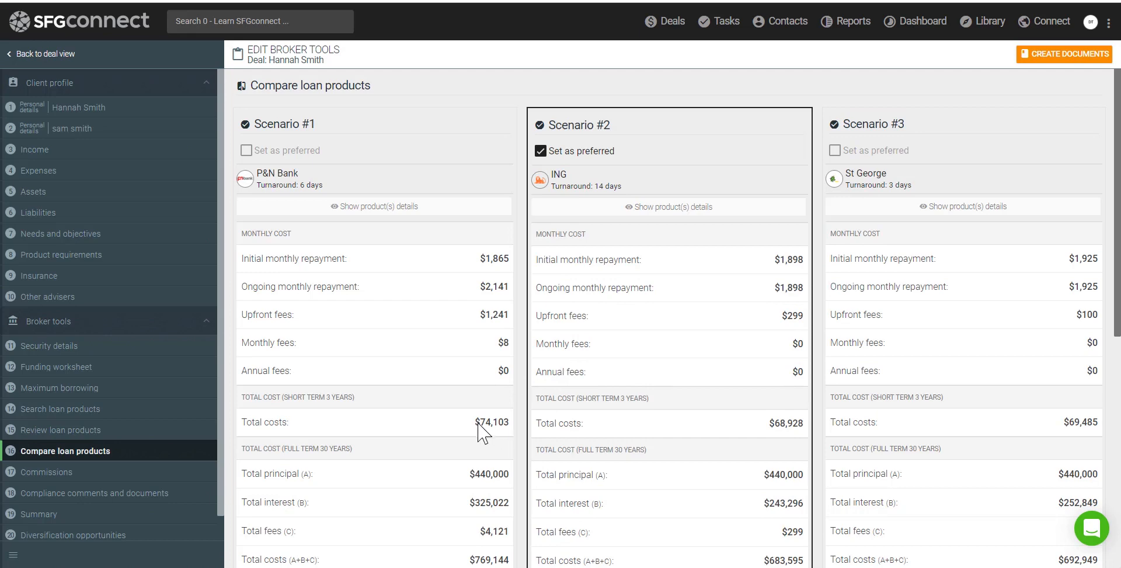
{"action": "left_click_drag", "start_coordinate": [480, 423], "coordinate": [506, 427]}
{"action": "scroll", "coordinate": [500, 420], "scroll_direction": "down", "scroll_amount": 4}
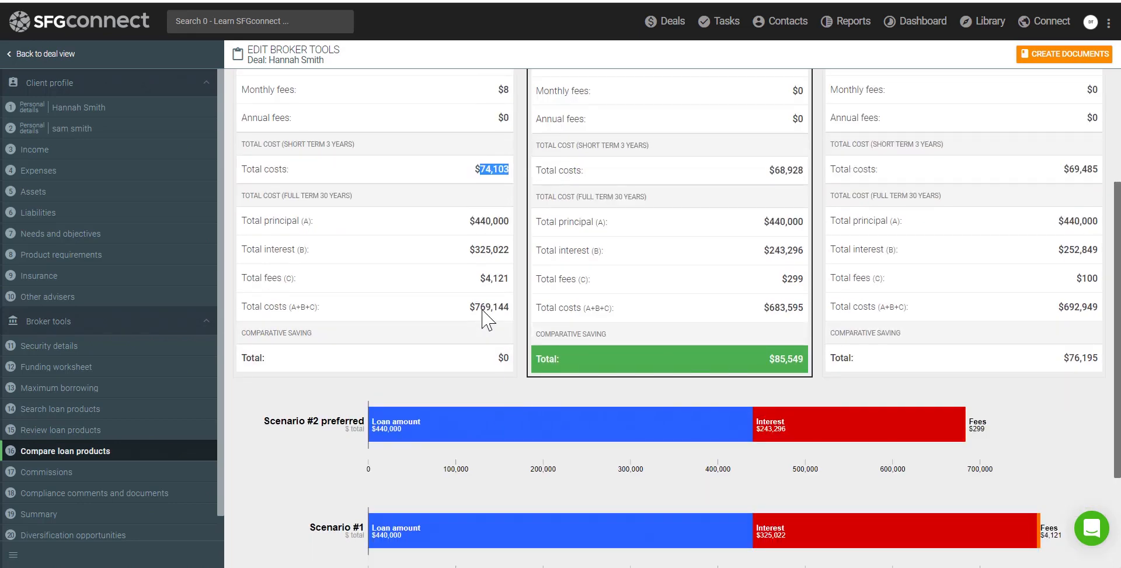
{"action": "left_click_drag", "start_coordinate": [476, 307], "coordinate": [509, 307]}
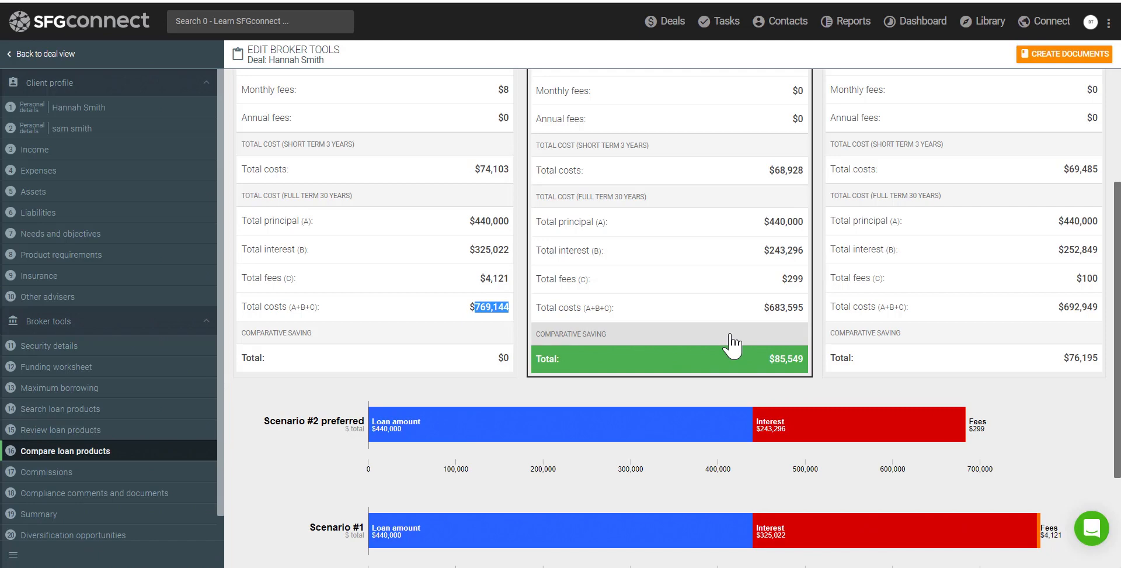
{"action": "scroll", "coordinate": [749, 327], "scroll_direction": "up", "scroll_amount": 4}
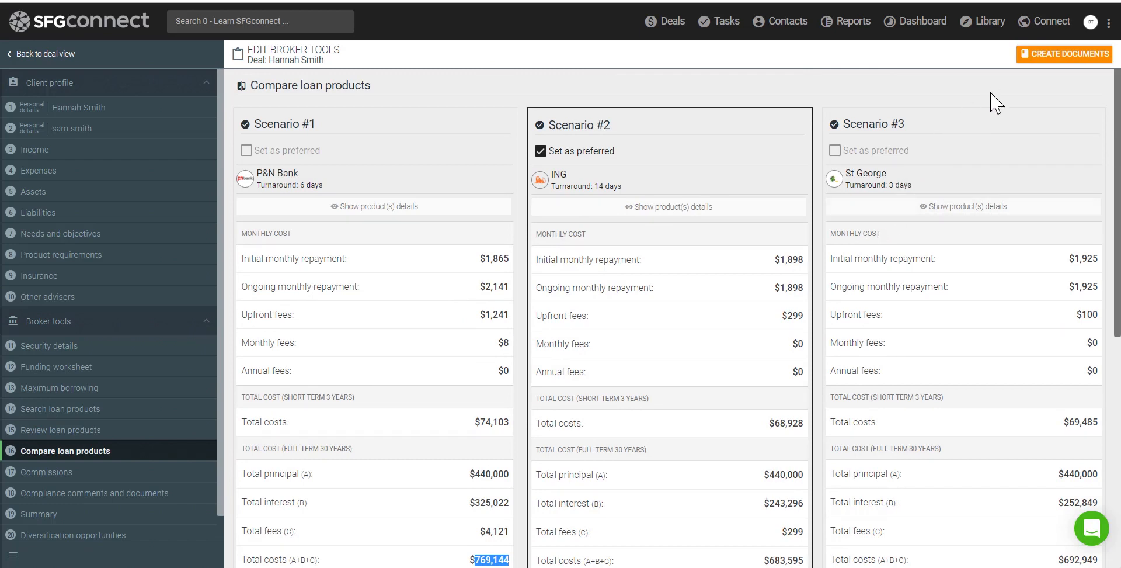
Generate A. Funding Position and B. Product Comparison documents from templates
{"action": "left_click", "coordinate": [1072, 58]}
{"action": "left_click", "coordinate": [1068, 75]}
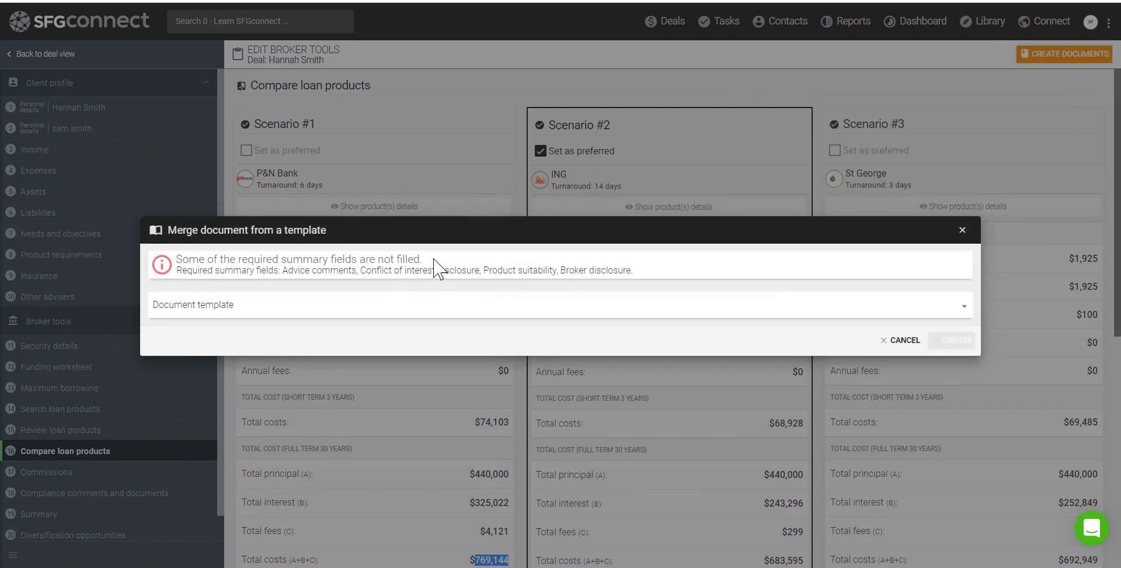
{"action": "left_click", "coordinate": [403, 315]}
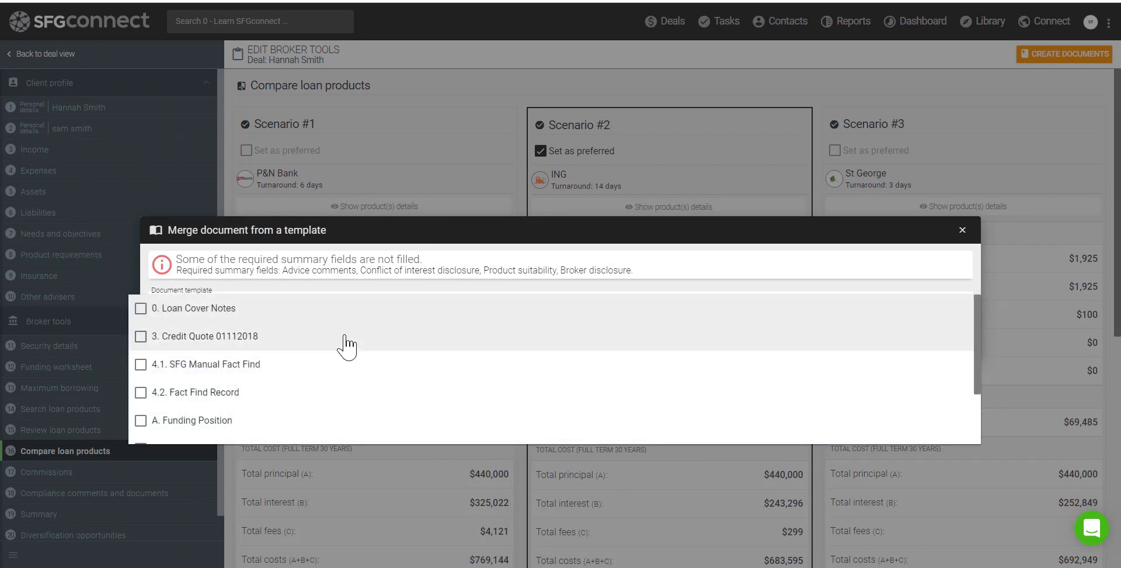
{"action": "scroll", "coordinate": [347, 344], "scroll_direction": "down", "scroll_amount": 2}
{"action": "left_click", "coordinate": [193, 346]}
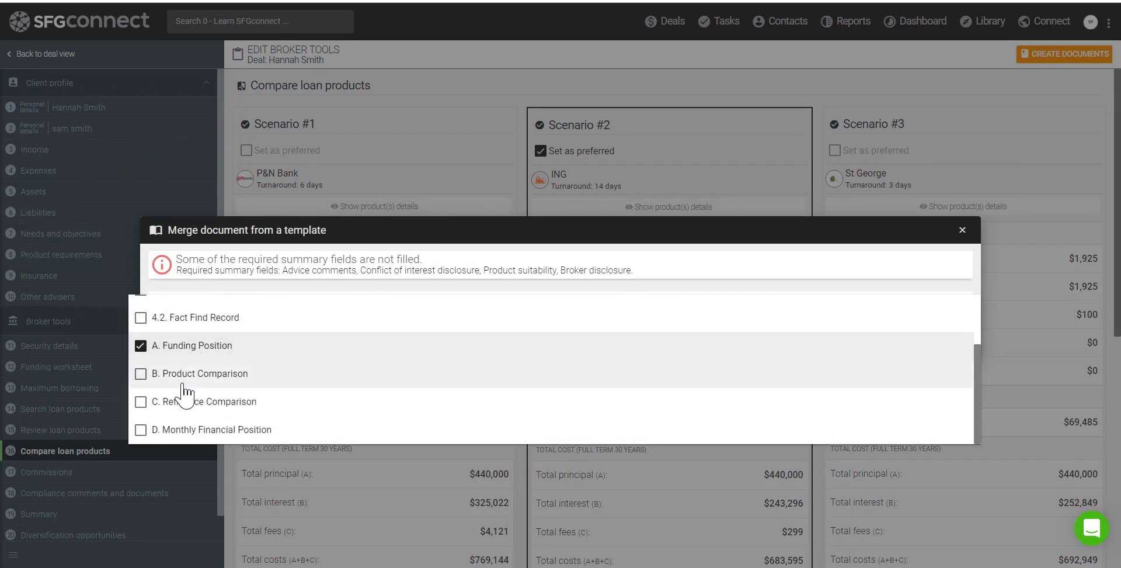
{"action": "left_click", "coordinate": [183, 378]}
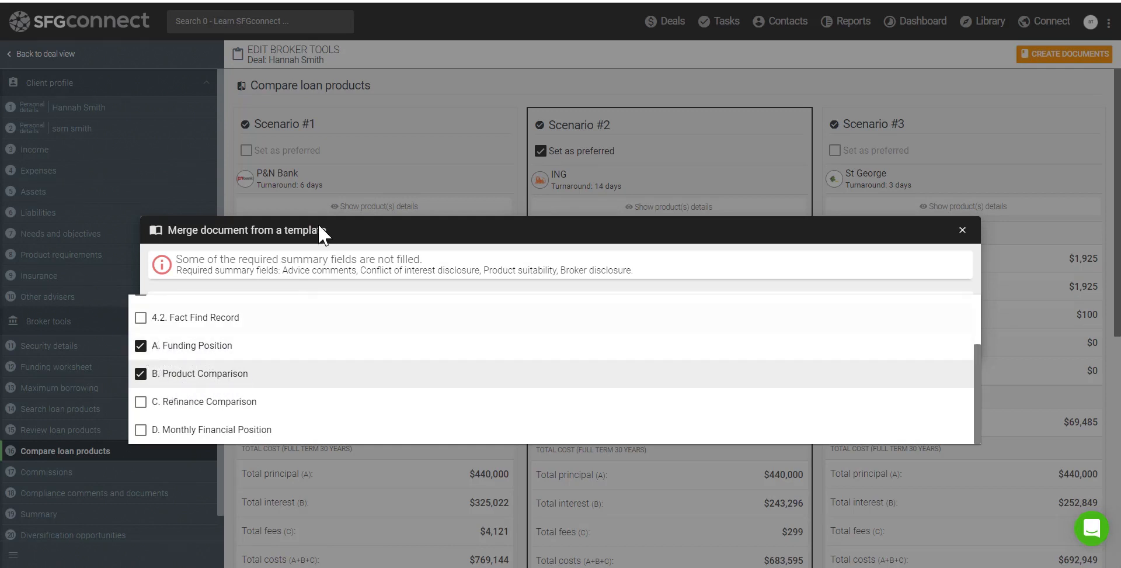
{"action": "left_click", "coordinate": [445, 276]}
{"action": "left_click", "coordinate": [953, 341]}
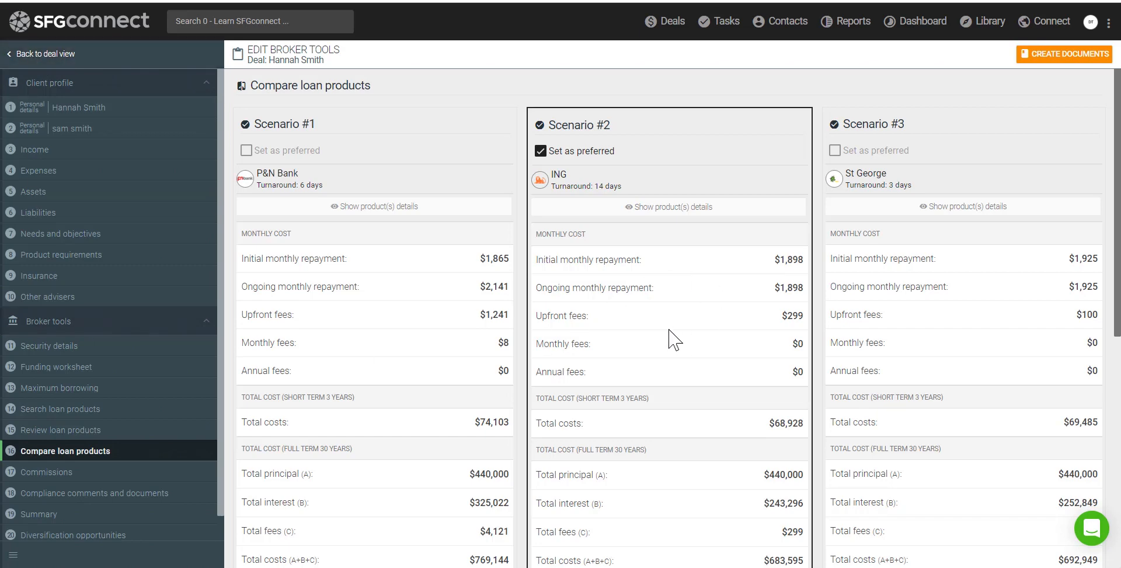
Assign the Generic commission group ($3,300 upfront) and continue to compliance comments
{"action": "scroll", "coordinate": [675, 338], "scroll_direction": "down", "scroll_amount": 7}
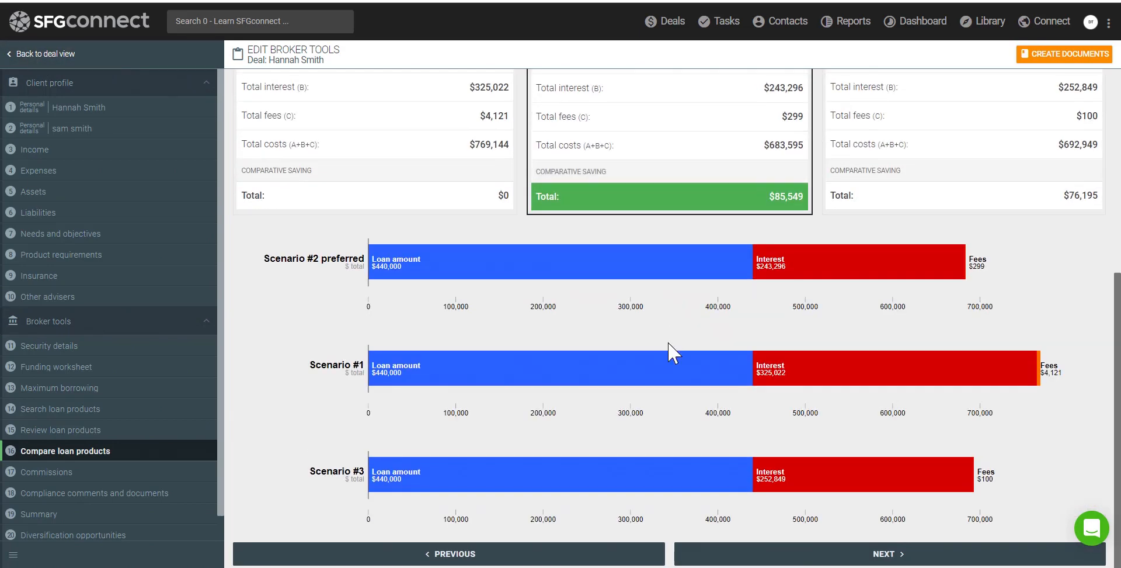
{"action": "left_click", "coordinate": [805, 560]}
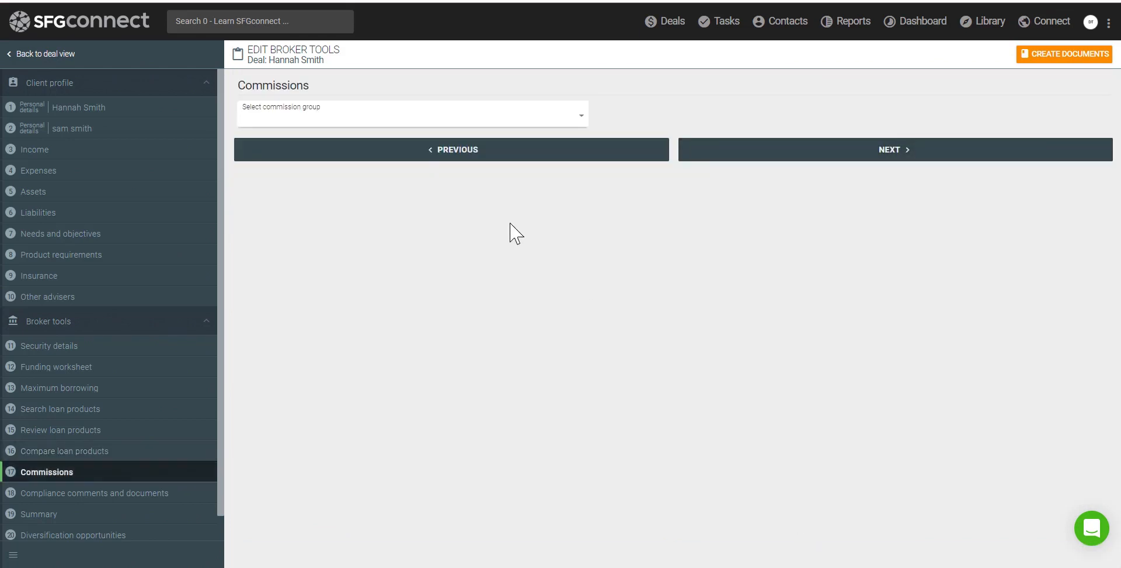
{"action": "left_click", "coordinate": [319, 122]}
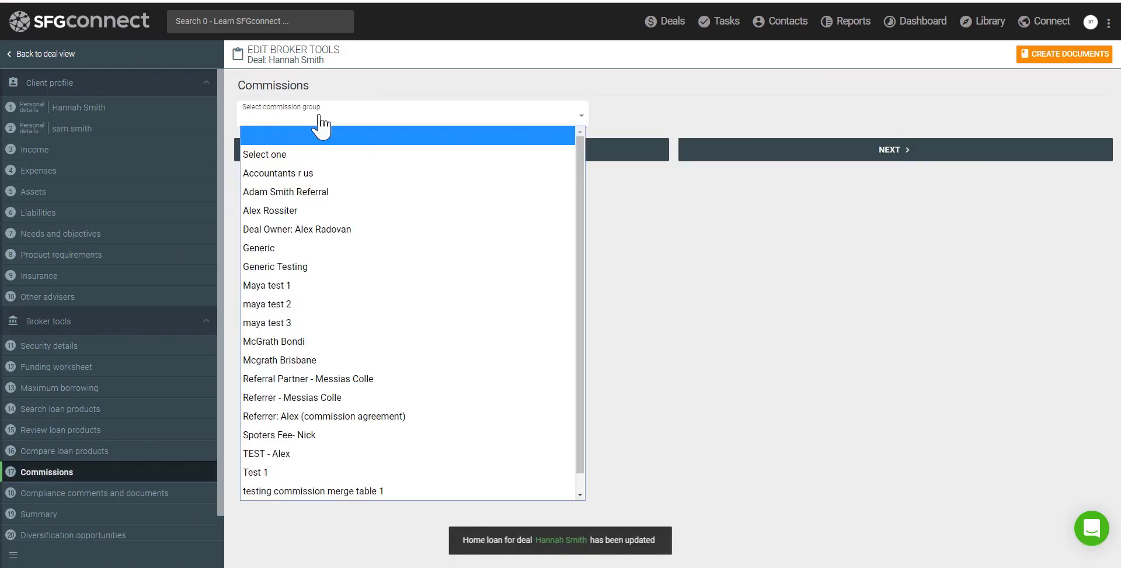
{"action": "left_click", "coordinate": [283, 251]}
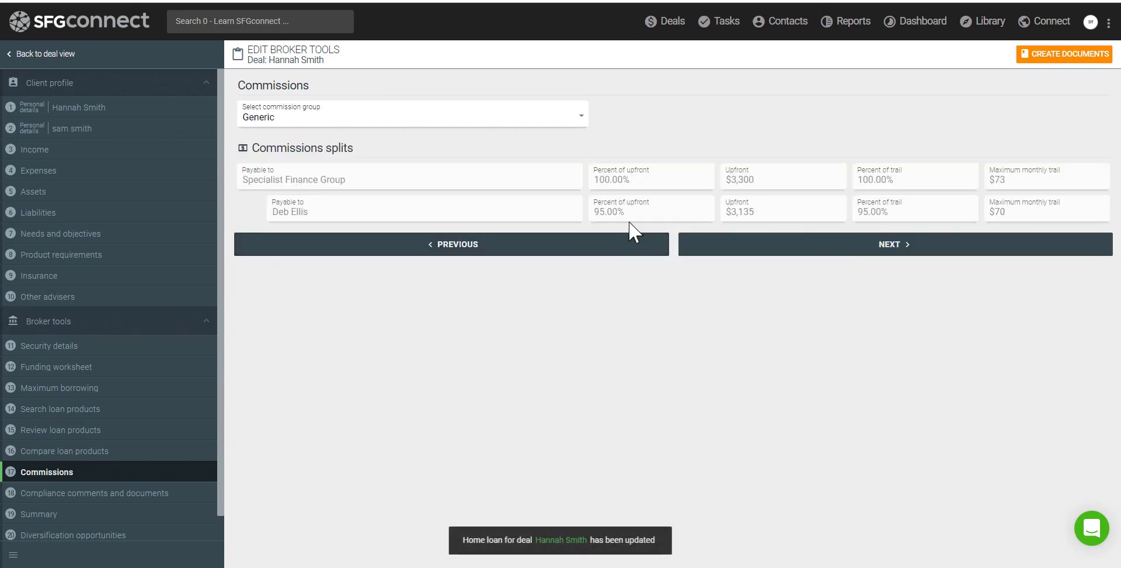
{"action": "left_click", "coordinate": [723, 252]}
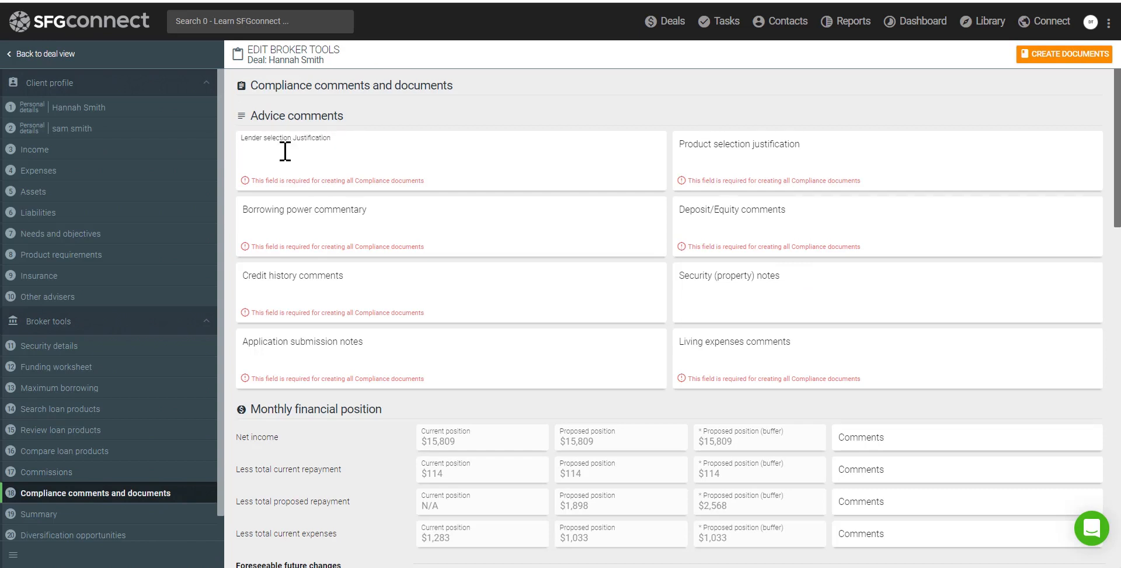
Enter 'na' in all eight advice comment fields, from product justification to living expenses
{"action": "type", "text": "na"}
{"action": "left_click", "coordinate": [721, 163]}
{"action": "type", "text": "na"}
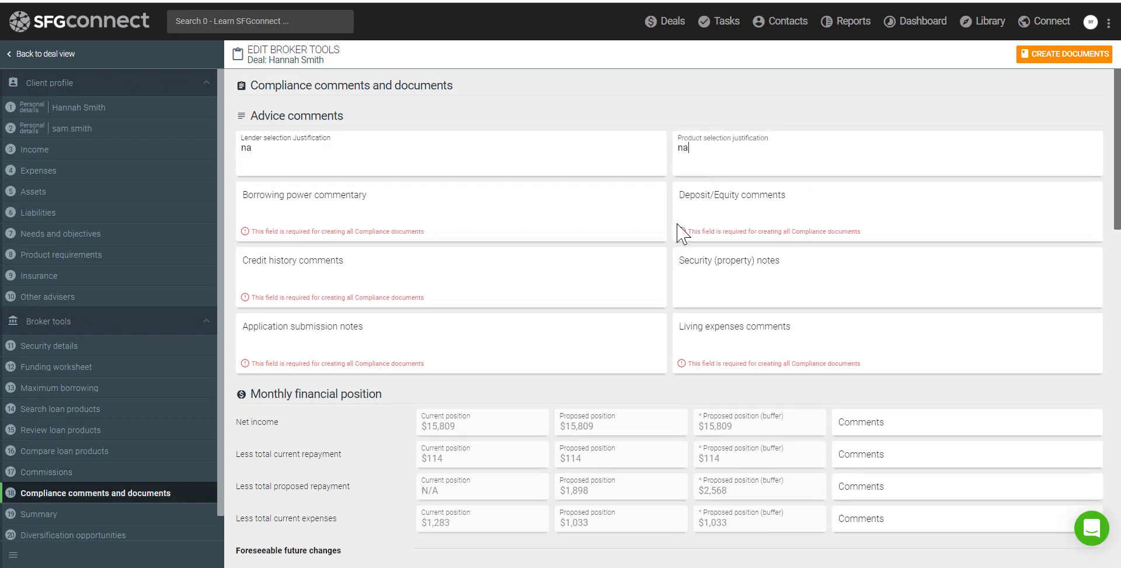
{"action": "left_click", "coordinate": [345, 202]}
{"action": "type", "text": "na"}
{"action": "left_click", "coordinate": [722, 210]}
{"action": "type", "text": "na"}
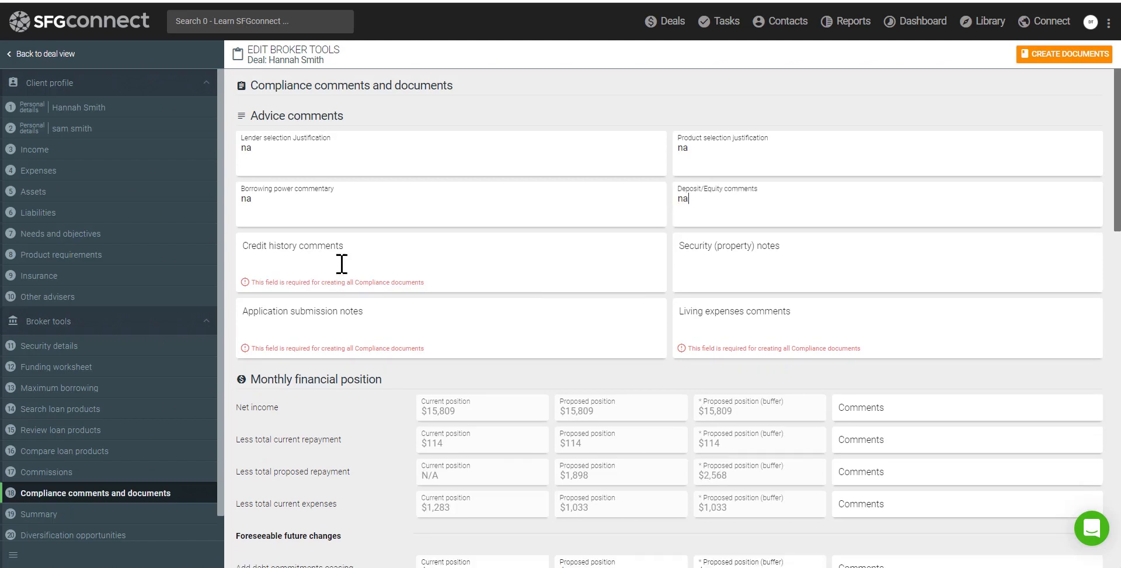
{"action": "left_click", "coordinate": [341, 260]}
{"action": "type", "text": "na"}
{"action": "left_click", "coordinate": [716, 250]}
{"action": "type", "text": "na"}
{"action": "left_click", "coordinate": [338, 322]}
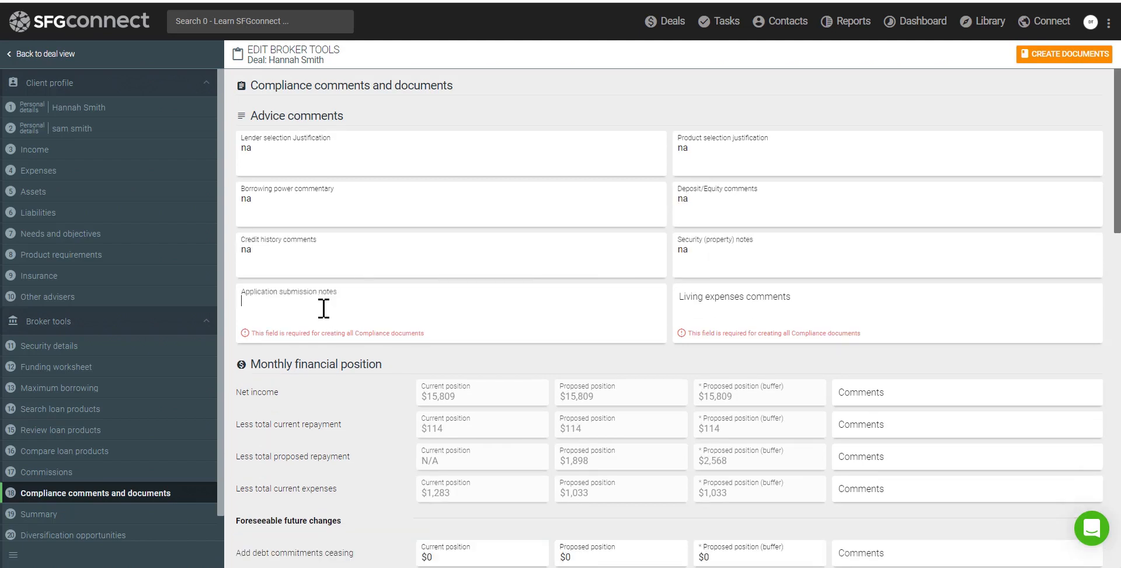
{"action": "type", "text": "na"}
{"action": "left_click", "coordinate": [717, 316]}
{"action": "type", "text": "na"}
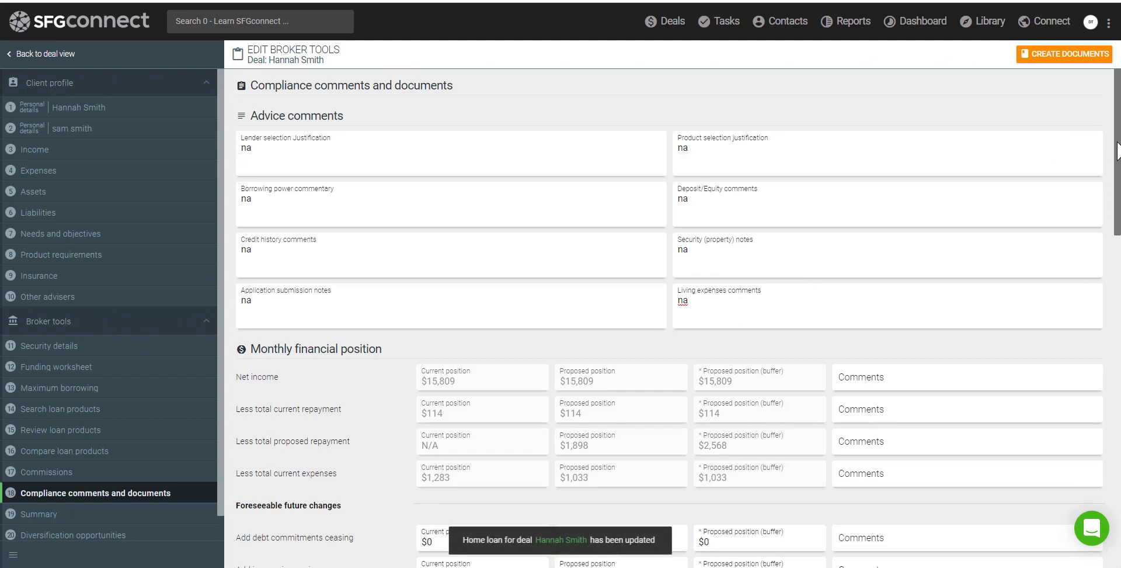
Scroll down to review the Monthly financial position section
{"action": "scroll", "coordinate": [1119, 205], "scroll_direction": "down", "scroll_amount": 3}
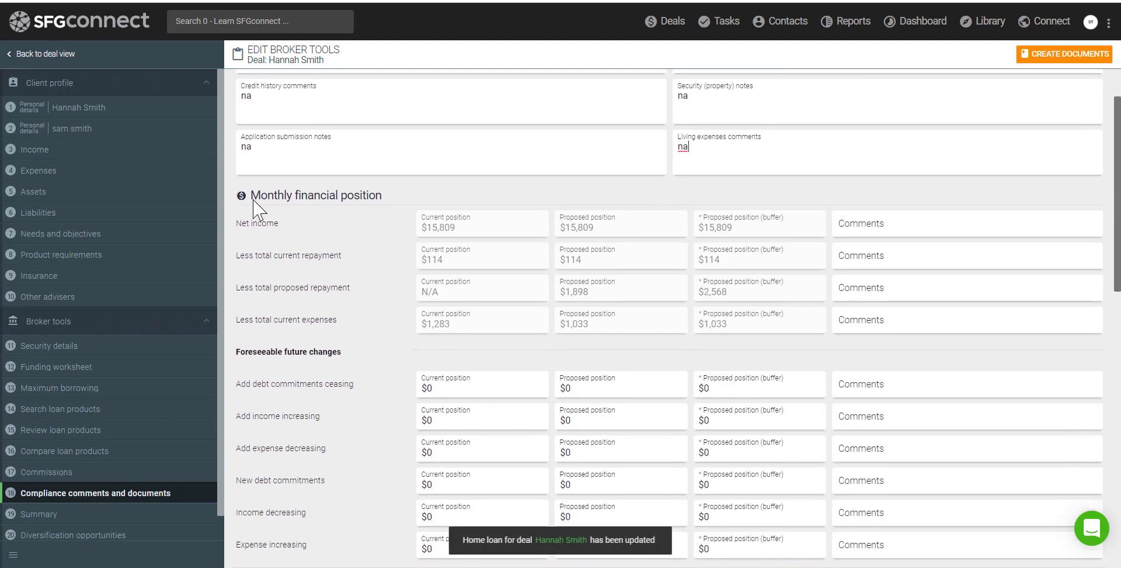
{"action": "left_click_drag", "start_coordinate": [252, 196], "coordinate": [968, 291]}
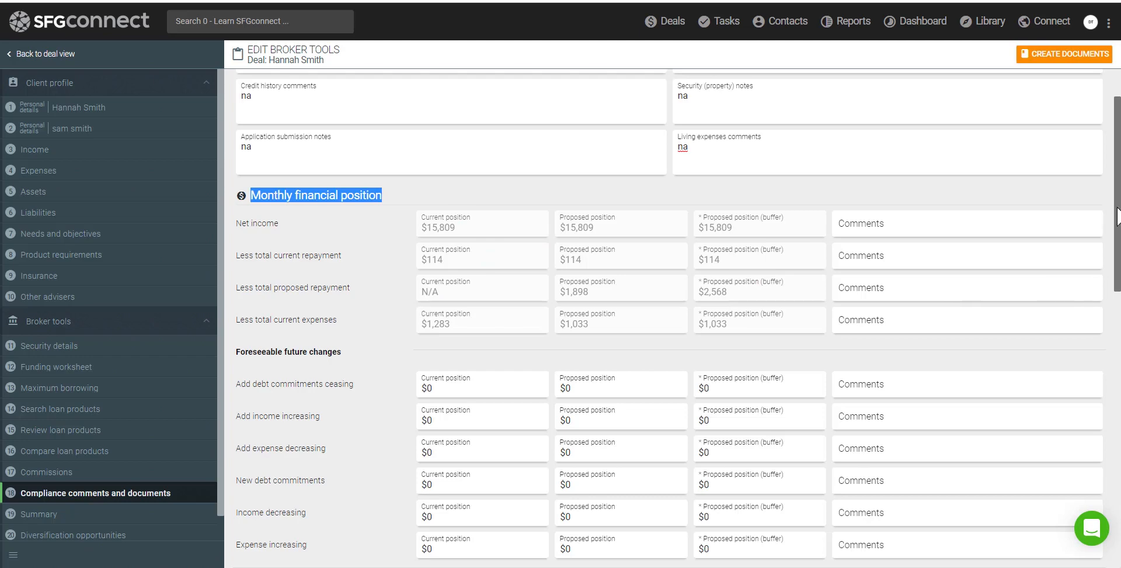
{"action": "left_click_drag", "start_coordinate": [1118, 216], "coordinate": [1116, 416]}
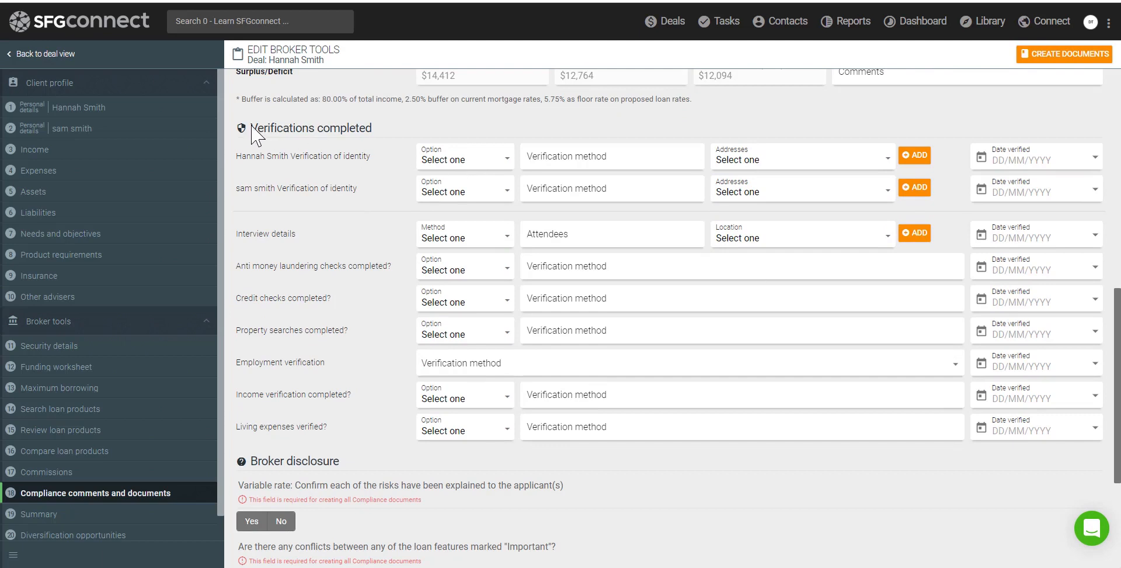
Mark both applicants' identities verified, the interview in person, and AML, credit and property checks Yes
{"action": "left_click_drag", "start_coordinate": [253, 133], "coordinate": [375, 137]}
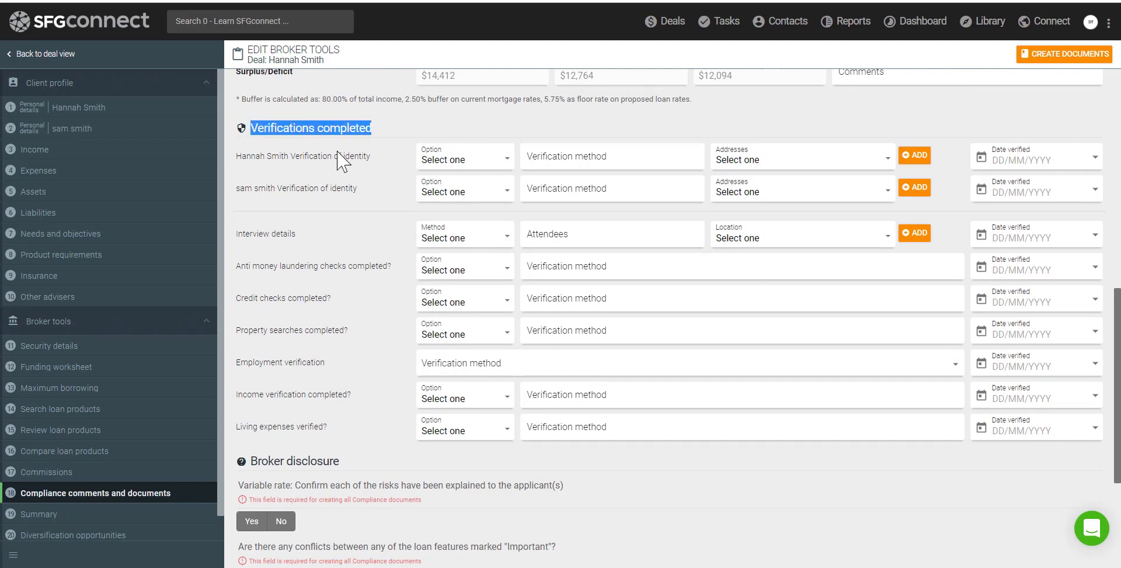
{"action": "left_click", "coordinate": [450, 162]}
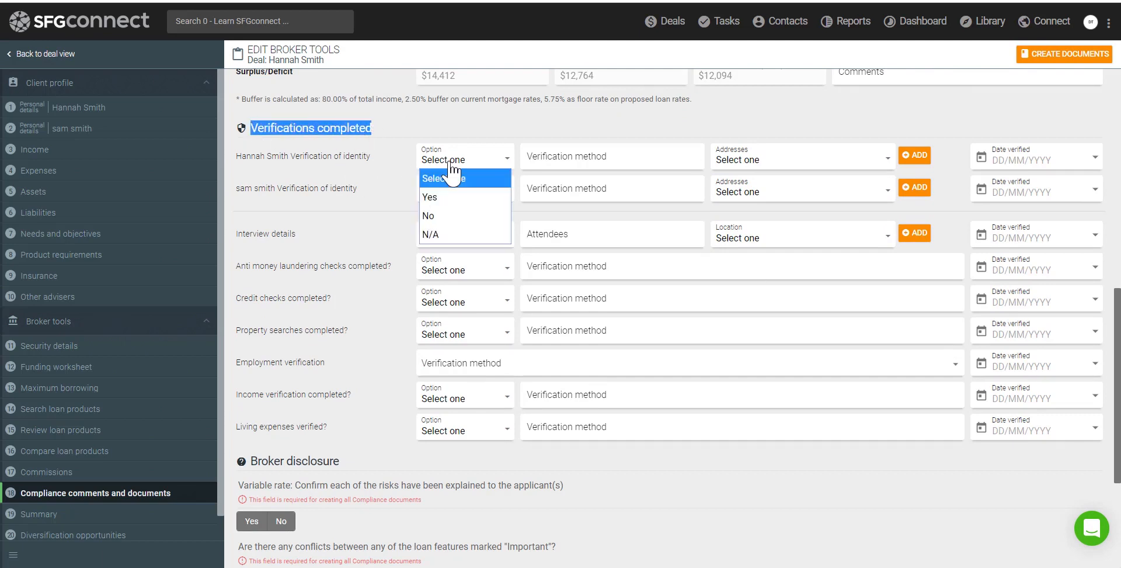
{"action": "left_click", "coordinate": [441, 197]}
{"action": "left_click", "coordinate": [445, 194]}
{"action": "left_click", "coordinate": [447, 229]}
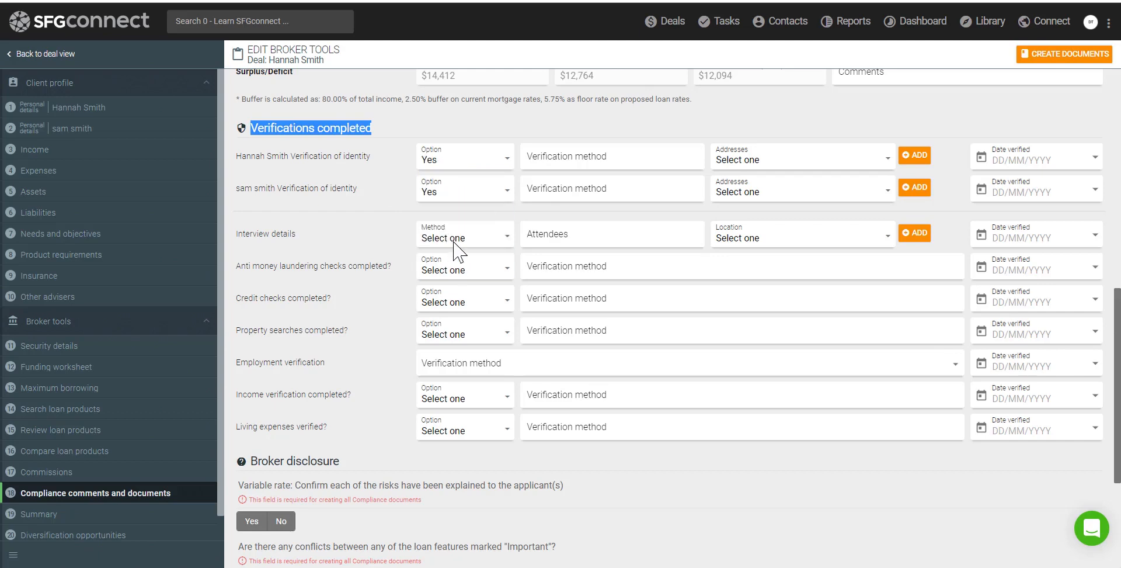
{"action": "left_click", "coordinate": [456, 241]}
{"action": "left_click", "coordinate": [458, 274]}
{"action": "left_click", "coordinate": [458, 270]}
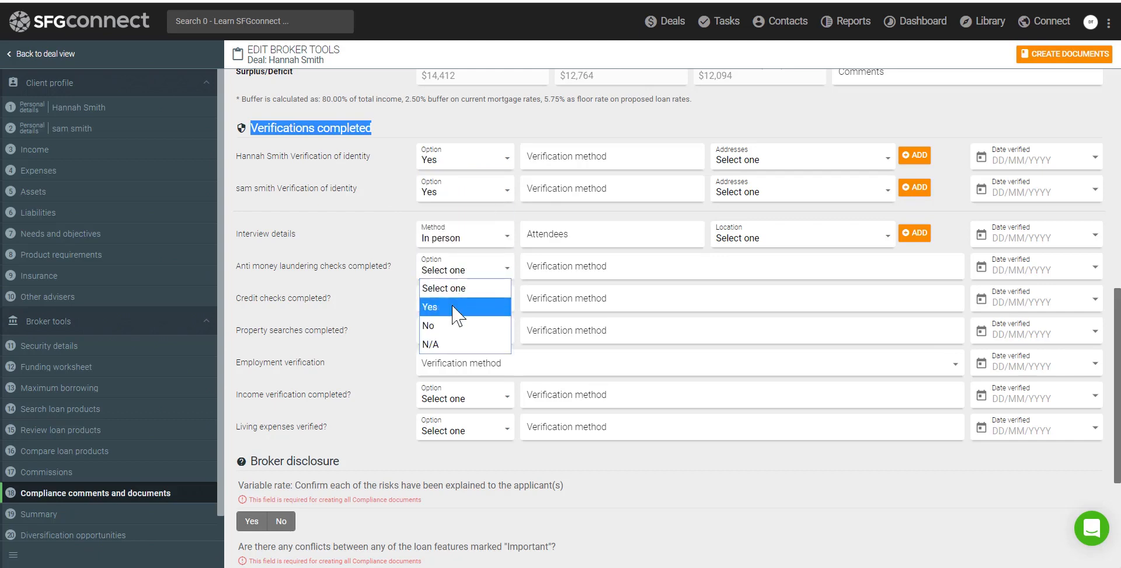
{"action": "left_click", "coordinate": [457, 305]}
{"action": "left_click", "coordinate": [453, 310]}
{"action": "left_click", "coordinate": [450, 338]}
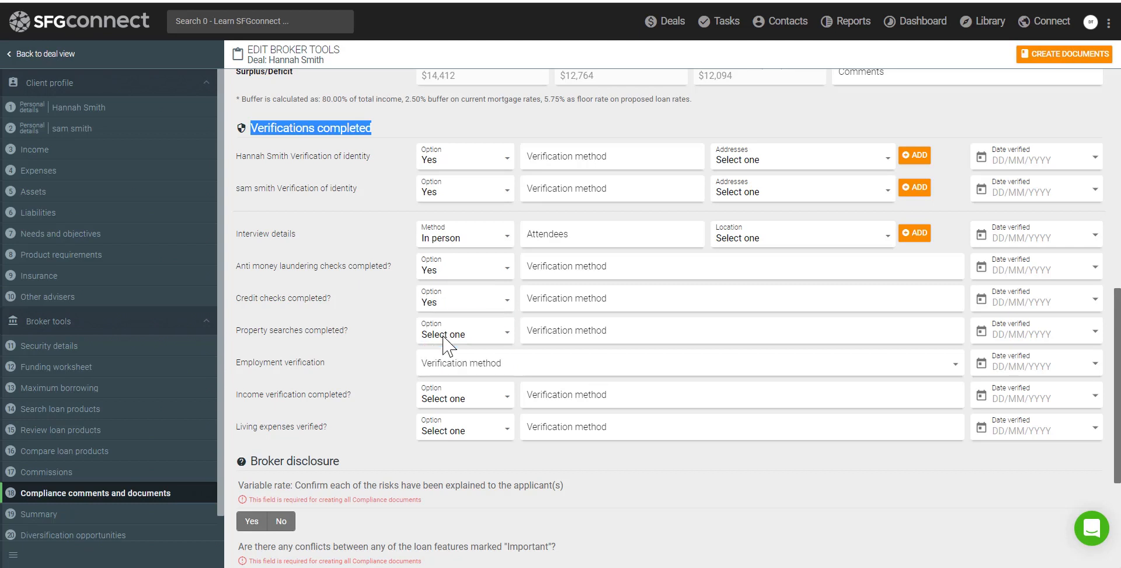
{"action": "left_click", "coordinate": [448, 334]}
{"action": "left_click", "coordinate": [448, 371]}
Tick Google, ABN check, Employer call and Transaction statements for employment; set income and living expenses Yes
{"action": "left_click", "coordinate": [447, 367]}
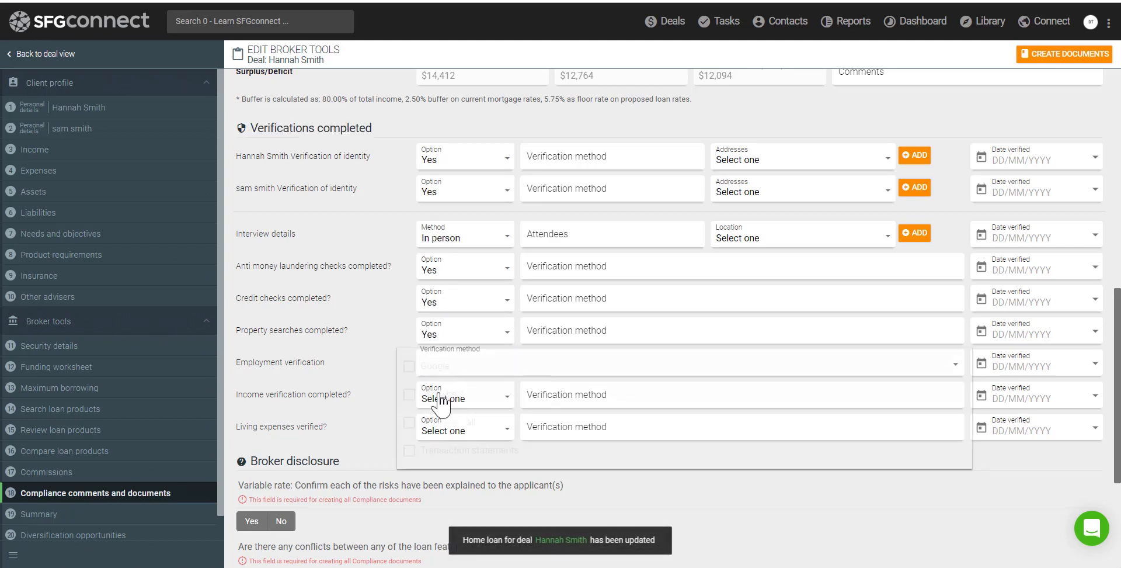
{"action": "left_click", "coordinate": [435, 366]}
{"action": "left_click", "coordinate": [429, 395]}
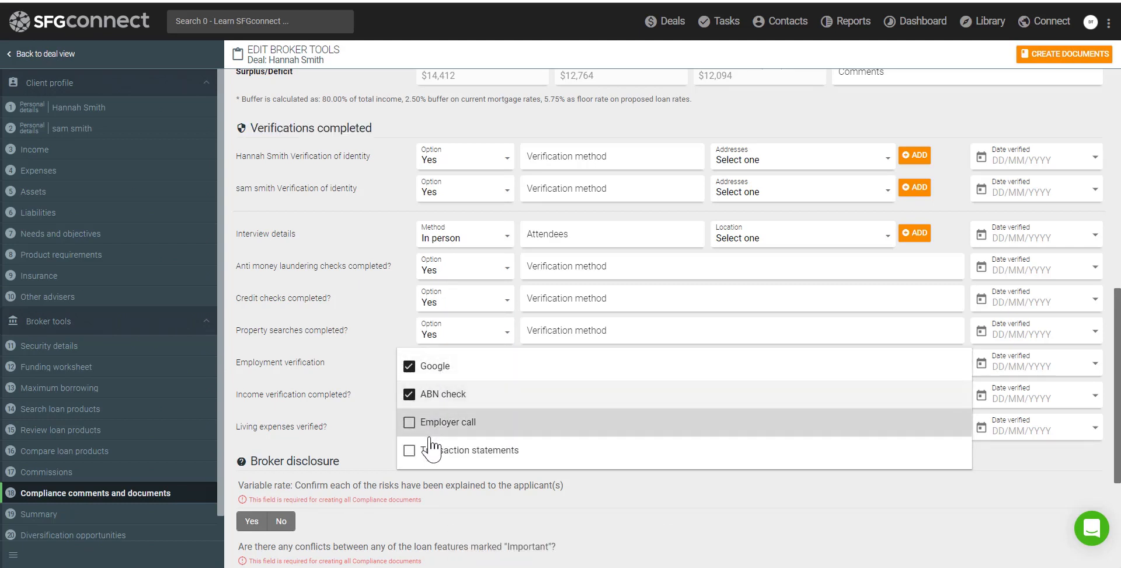
{"action": "left_click", "coordinate": [429, 422]}
{"action": "left_click", "coordinate": [435, 450]}
{"action": "left_click", "coordinate": [450, 402]}
{"action": "left_click", "coordinate": [451, 398]}
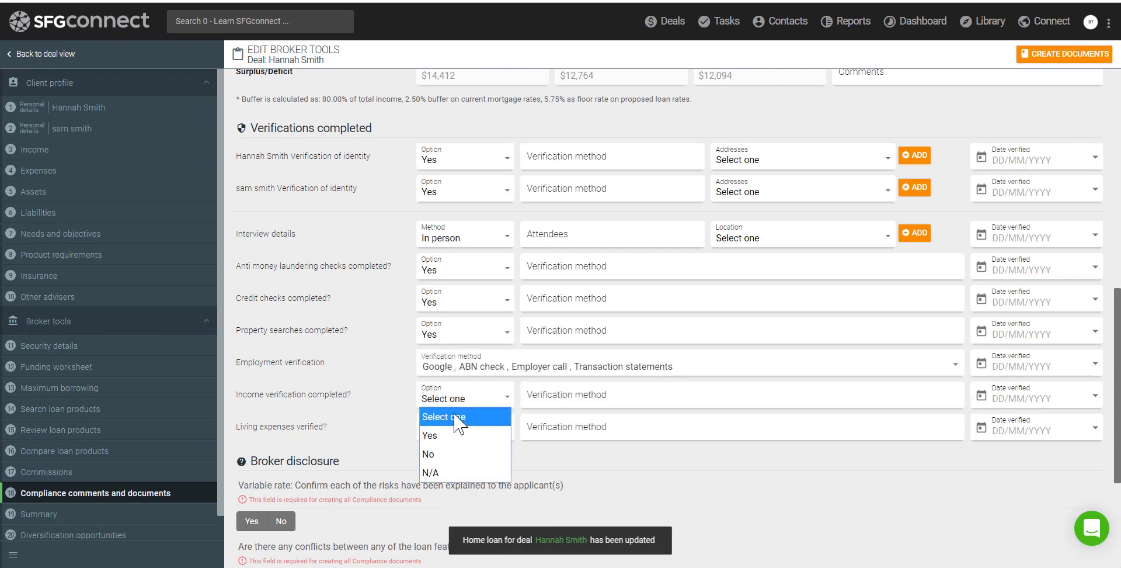
{"action": "left_click", "coordinate": [458, 442]}
{"action": "left_click", "coordinate": [458, 442]}
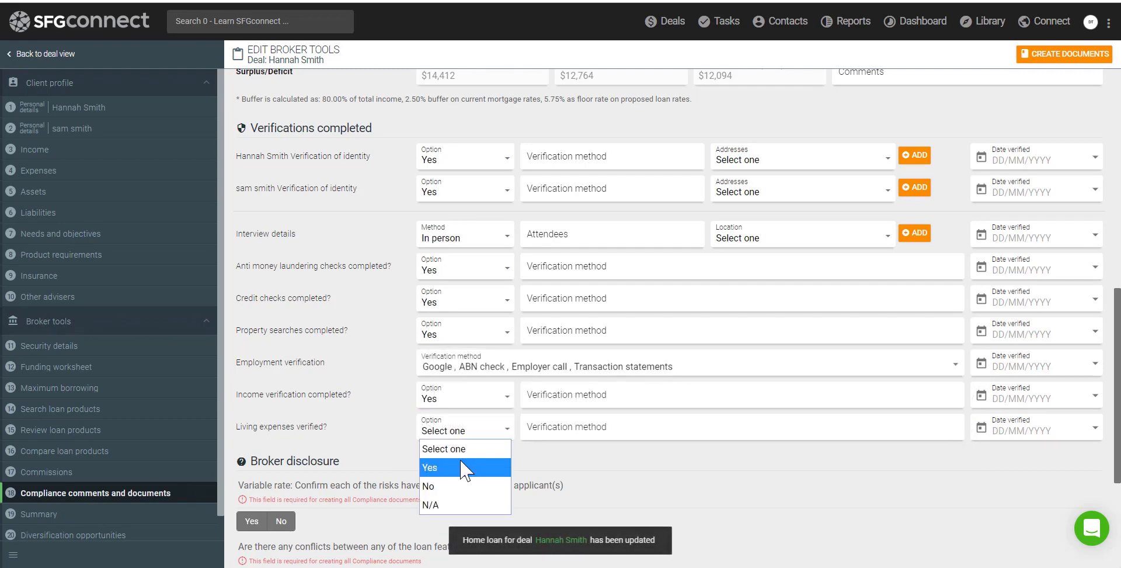
{"action": "left_click", "coordinate": [467, 465]}
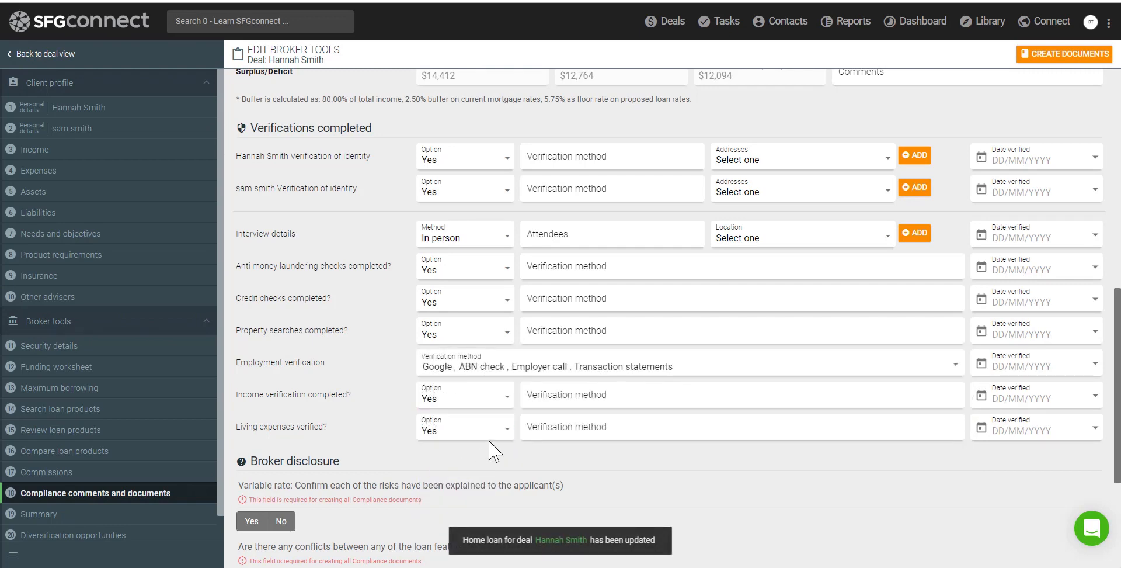
Enter 'viewed the payslips' as the income verification method and date both verifications 16/08/2019
{"action": "left_click", "coordinate": [565, 430]}
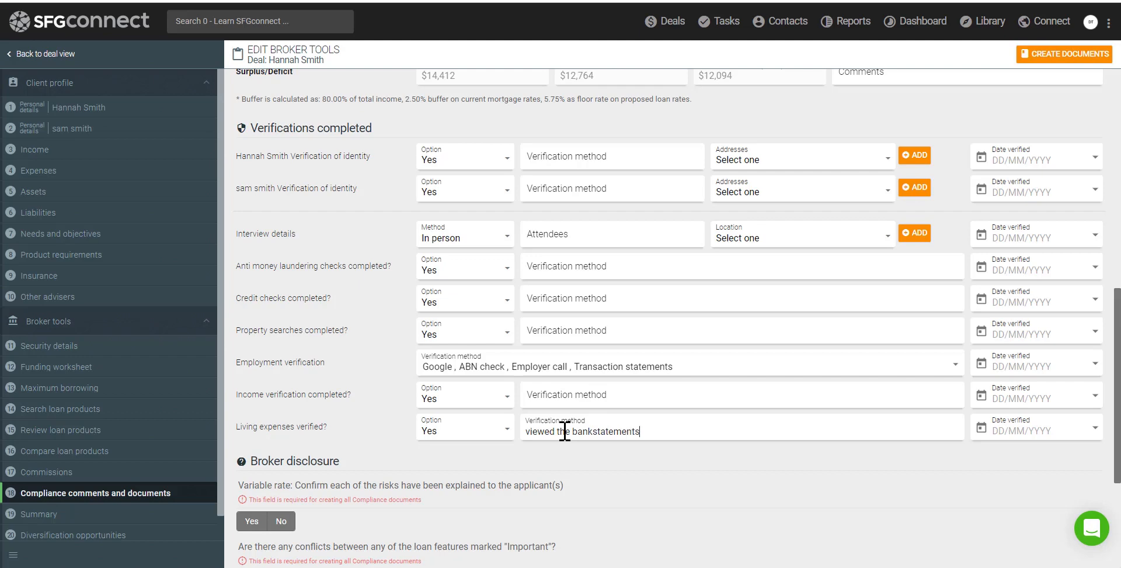
{"action": "left_click", "coordinate": [573, 397]}
{"action": "type", "text": "vie"}
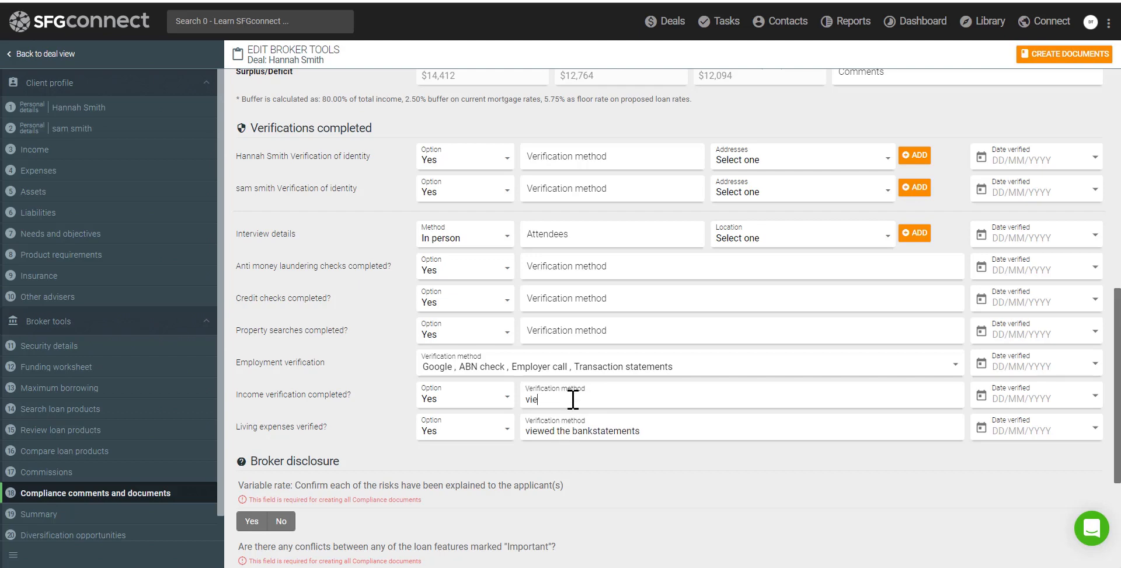
{"action": "type", "text": "wed"}
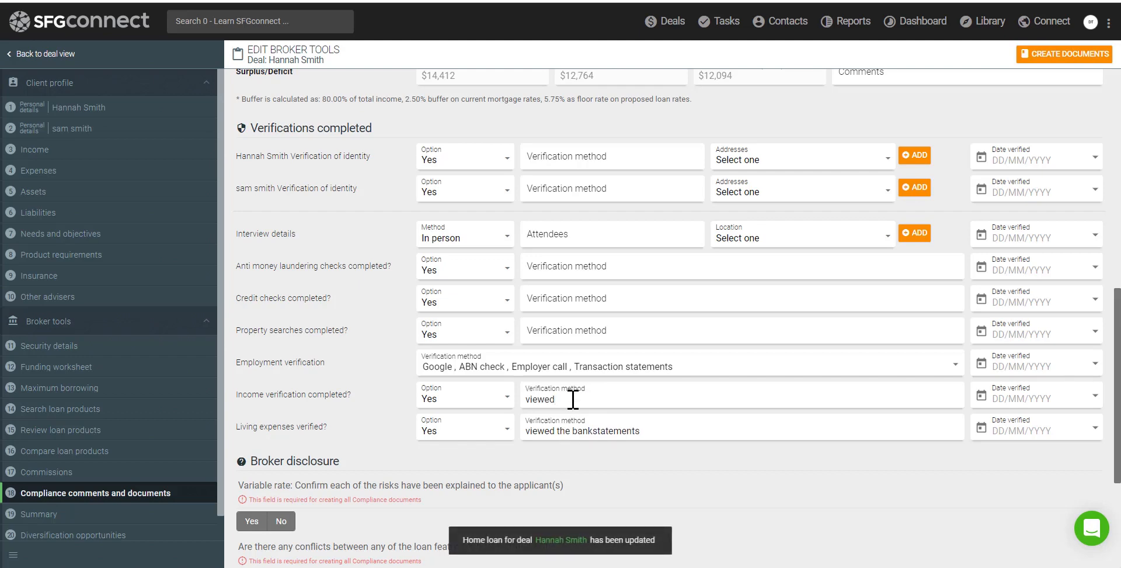
{"action": "type", "text": " the payslips"}
{"action": "left_click", "coordinate": [981, 433]}
{"action": "left_click", "coordinate": [1048, 445]}
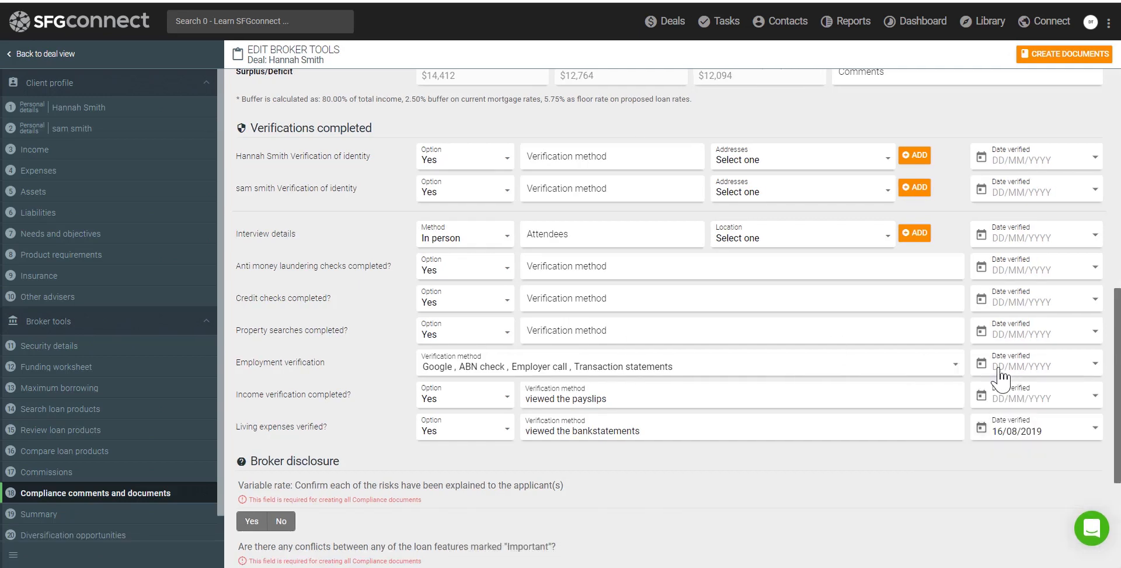
{"action": "left_click", "coordinate": [981, 395]}
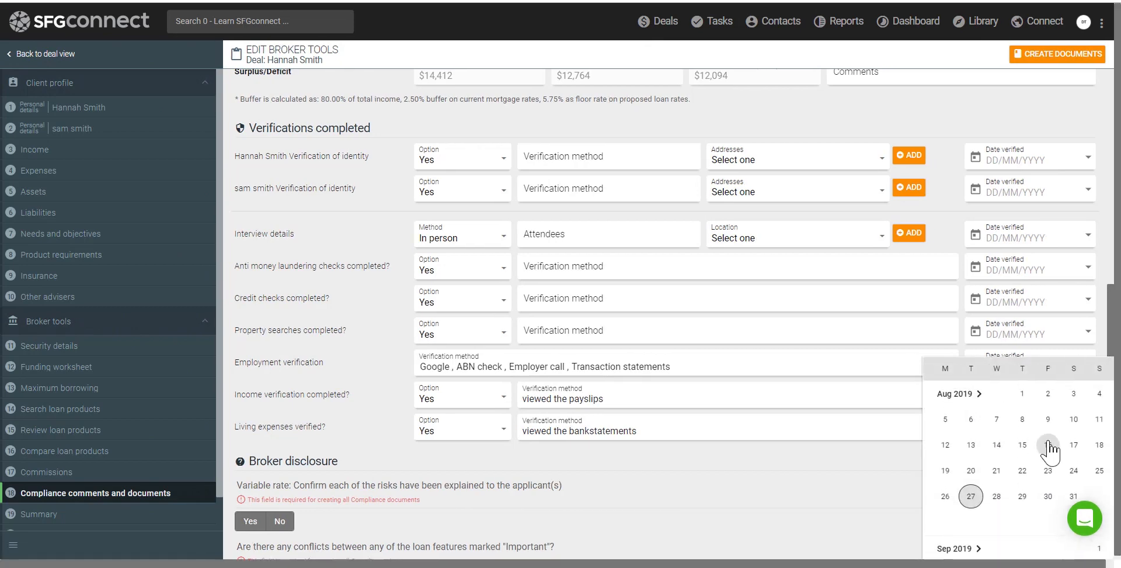
{"action": "left_click", "coordinate": [1047, 444]}
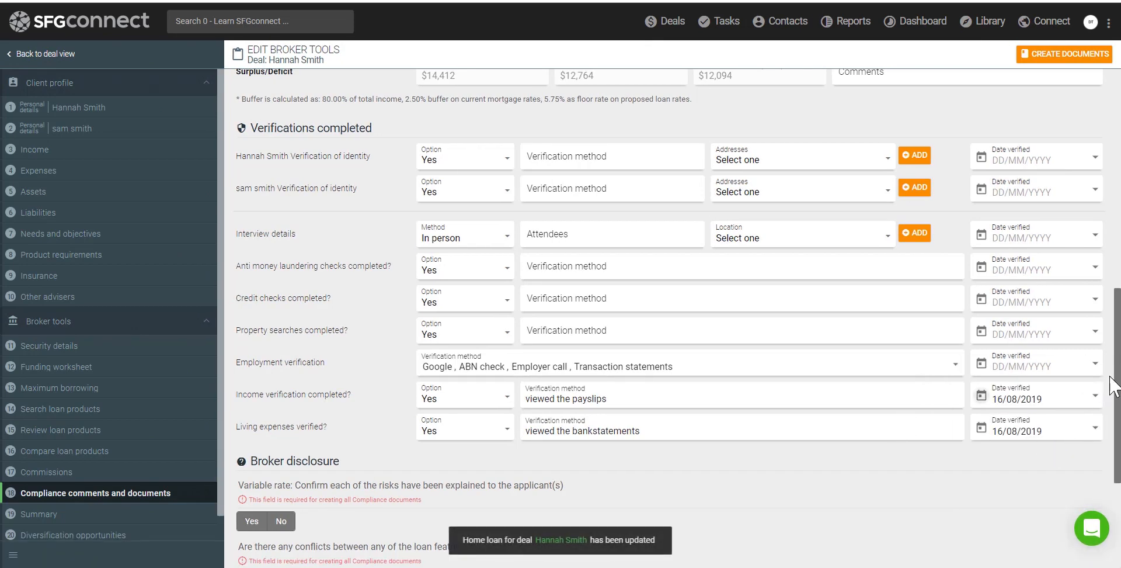
{"action": "scroll", "coordinate": [1115, 385], "scroll_direction": "down", "scroll_amount": 1}
{"action": "scroll", "coordinate": [1116, 385], "scroll_direction": "down", "scroll_amount": 7}
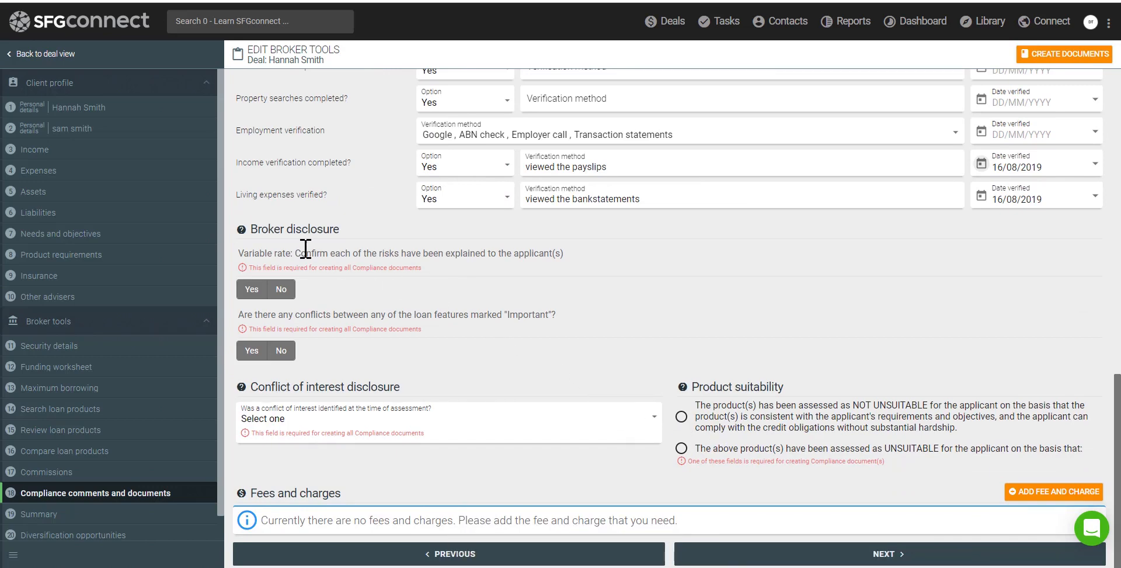
{"action": "left_click_drag", "start_coordinate": [252, 231], "coordinate": [330, 231]}
{"action": "left_click_drag", "start_coordinate": [259, 257], "coordinate": [457, 255]}
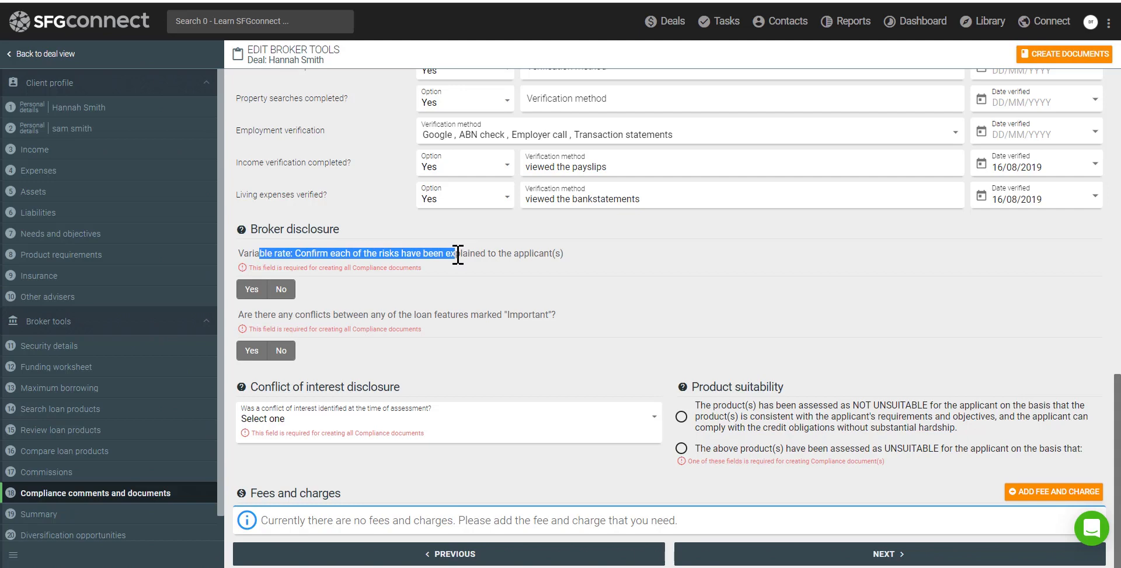
Answer Yes to variable-rate risks, No to feature conflicts and conflict of interest, and assess NOT UNSUITABLE
{"action": "left_click", "coordinate": [251, 290]}
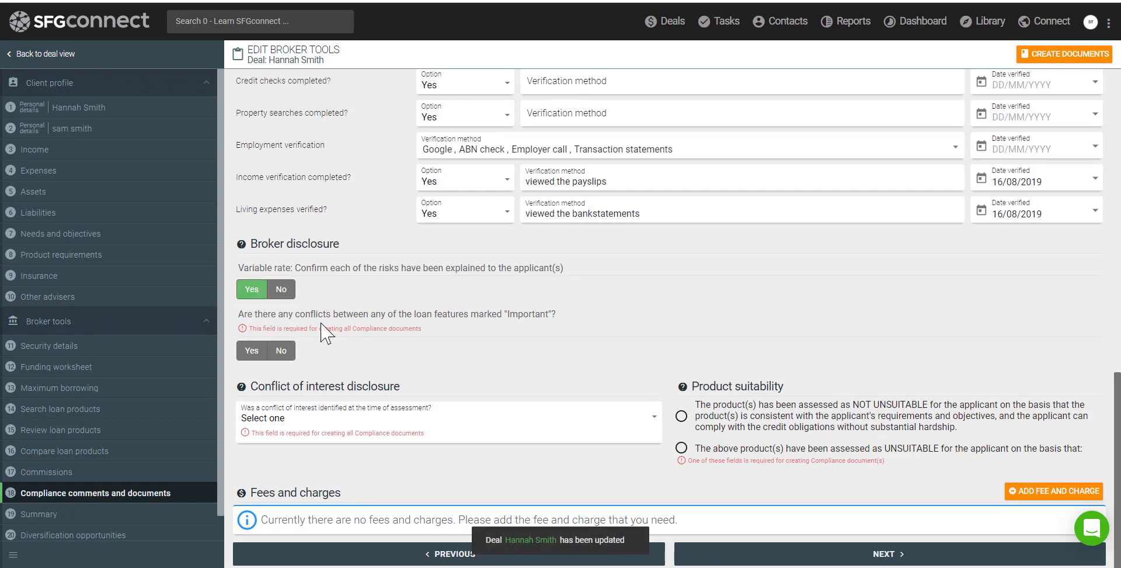
{"action": "left_click", "coordinate": [282, 351]}
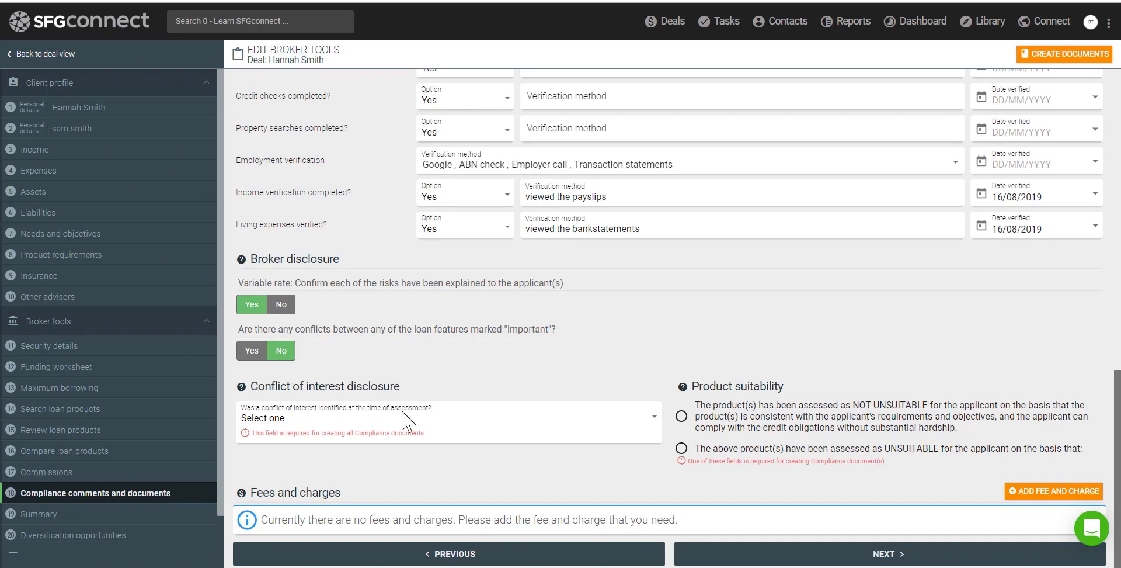
{"action": "left_click", "coordinate": [299, 426]}
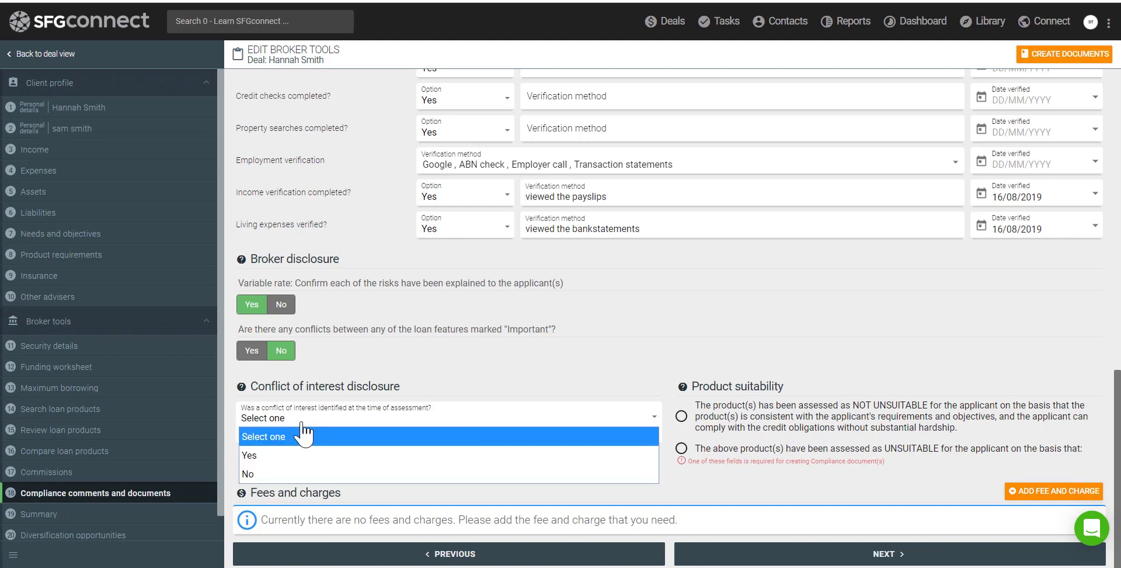
{"action": "left_click", "coordinate": [301, 475]}
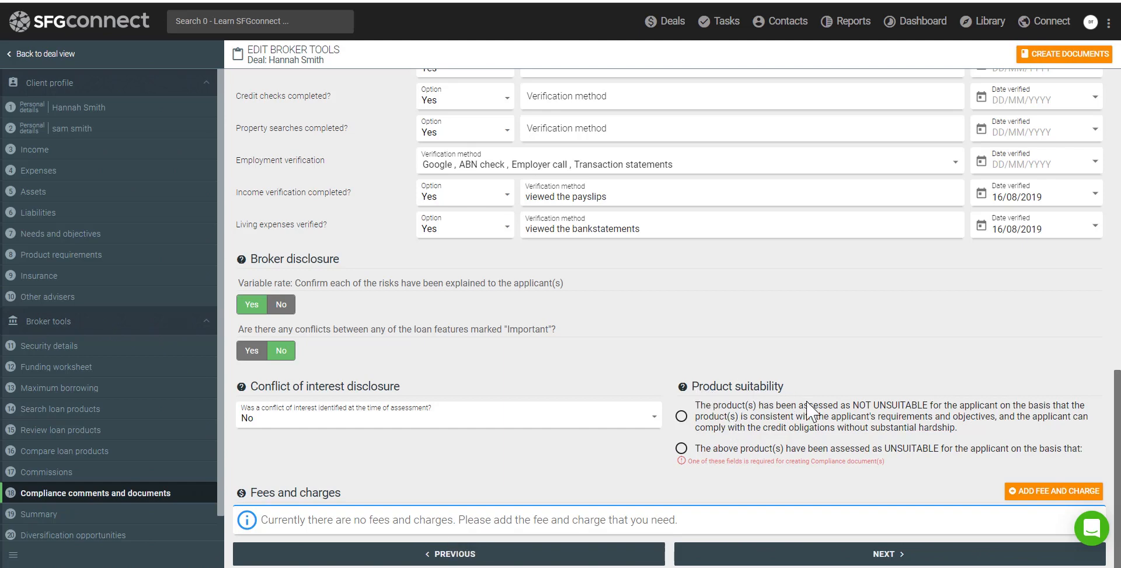
{"action": "left_click", "coordinate": [681, 415]}
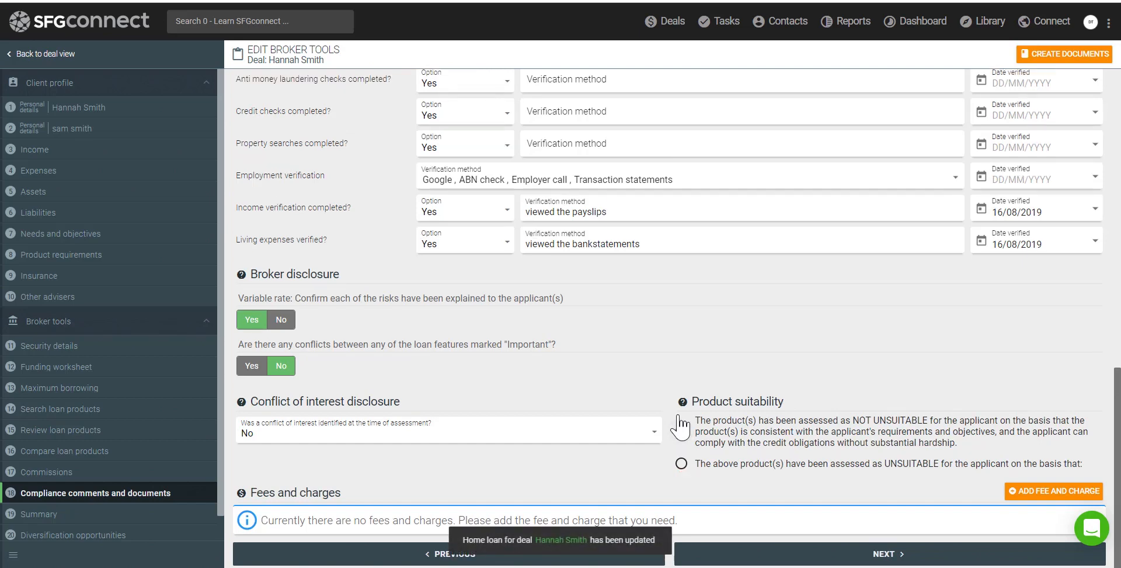
{"action": "left_click", "coordinate": [820, 554]}
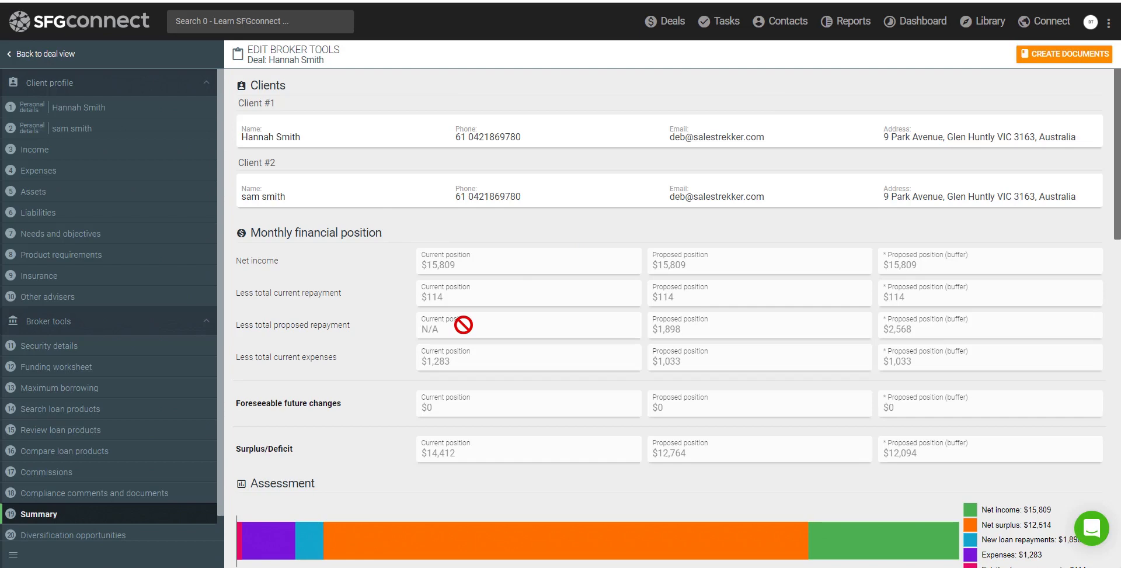
Scroll through the Summary to review ING's $440,000 loan at 3.18% and its amortization chart
{"action": "scroll", "coordinate": [463, 325], "scroll_direction": "down", "scroll_amount": 4}
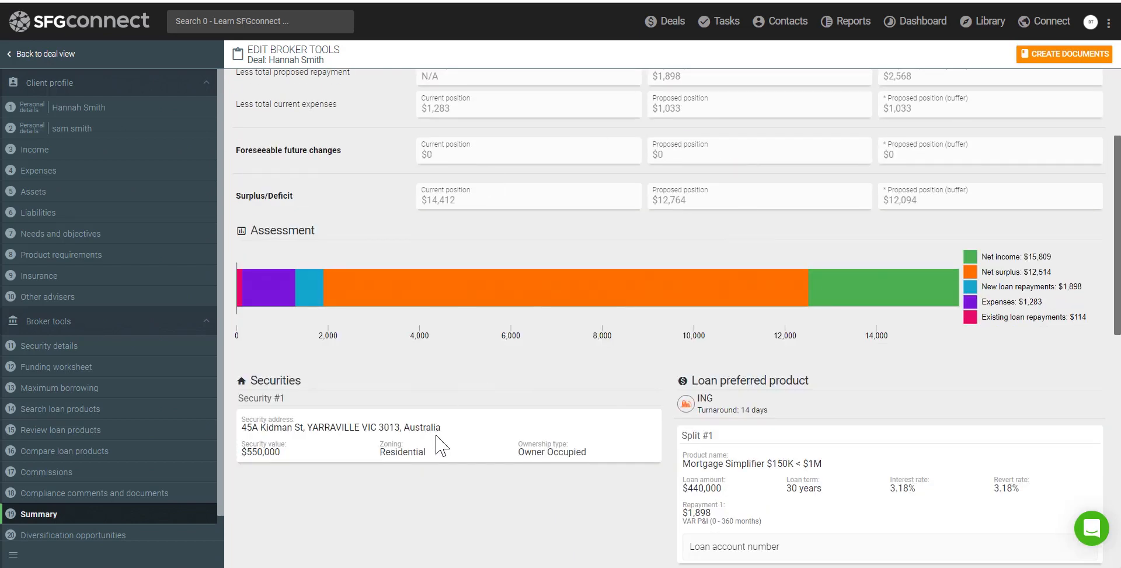
{"action": "scroll", "coordinate": [817, 400], "scroll_direction": "down", "scroll_amount": 4}
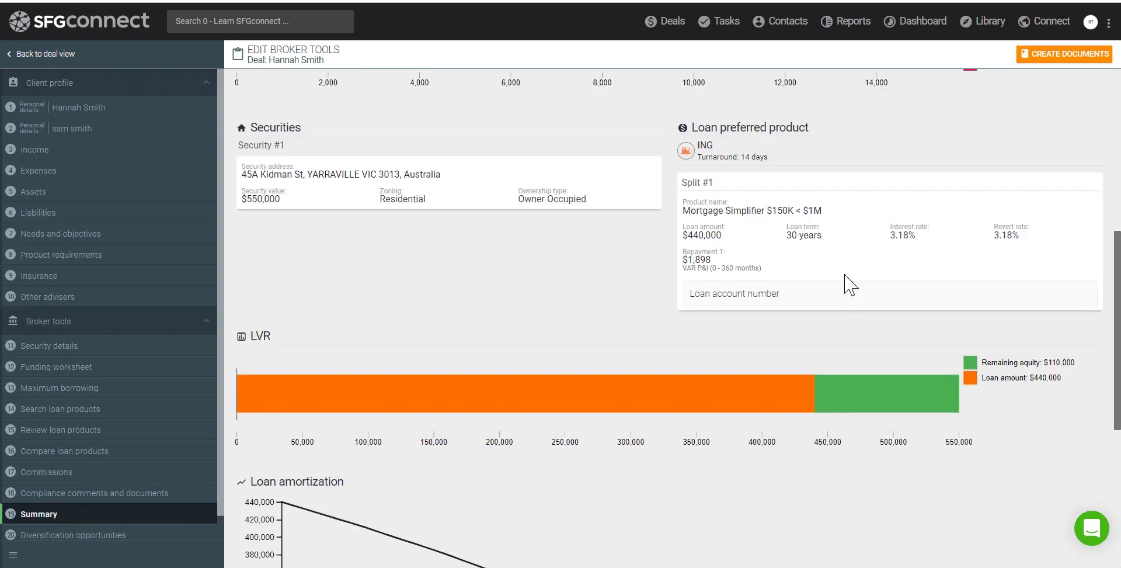
{"action": "scroll", "coordinate": [752, 298], "scroll_direction": "down", "scroll_amount": 4}
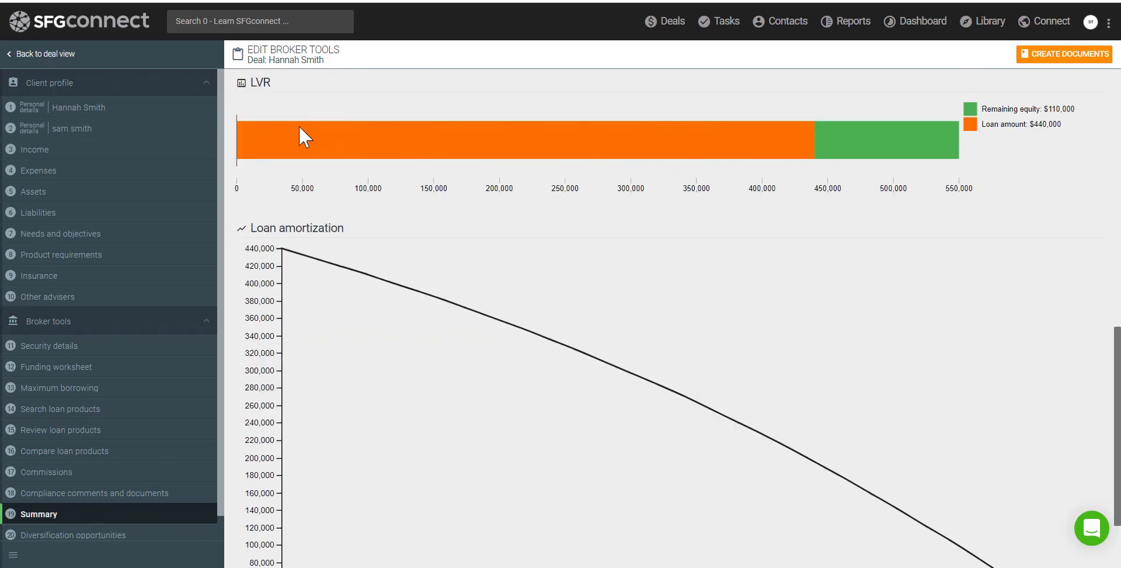
{"action": "scroll", "coordinate": [458, 242], "scroll_direction": "down", "scroll_amount": 2}
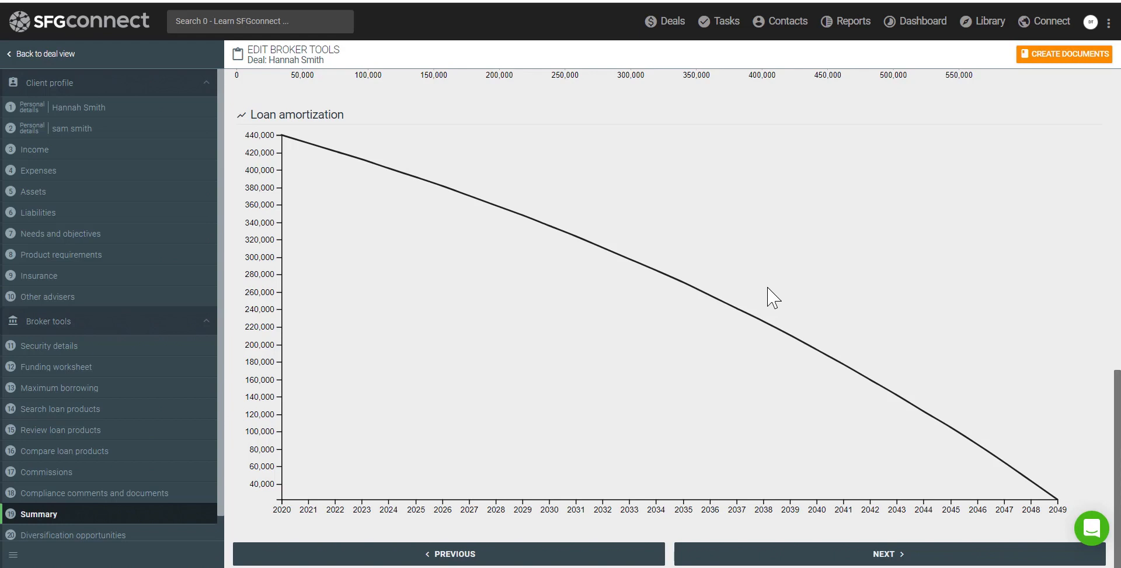
Create a document from the '2. Credit Proposal and Preliminary Assessment 29112018' template
{"action": "left_click", "coordinate": [1042, 57]}
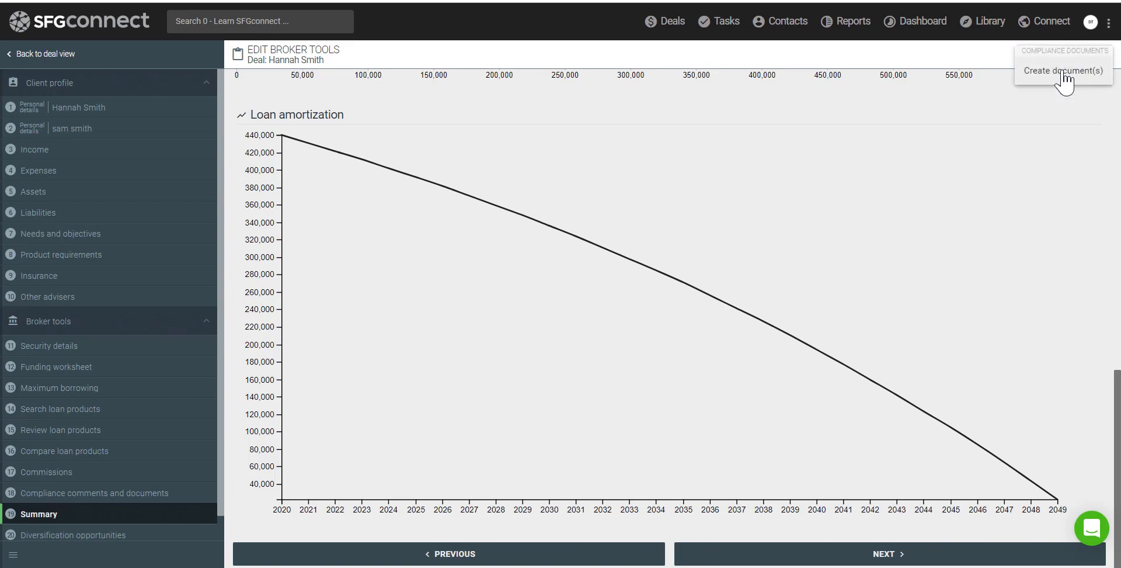
{"action": "left_click", "coordinate": [1064, 71]}
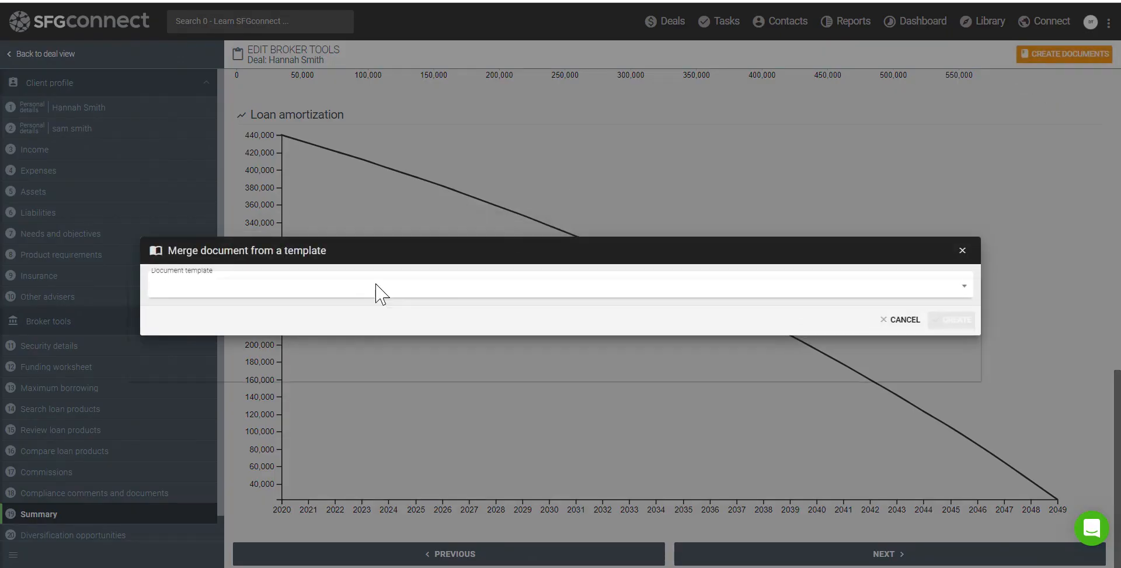
{"action": "left_click", "coordinate": [381, 292]}
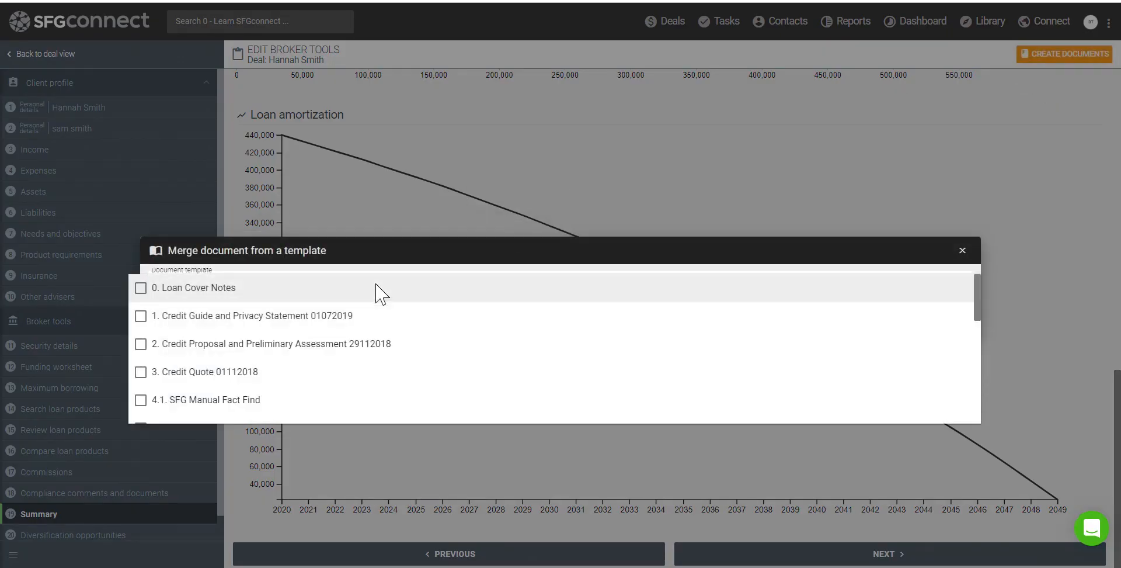
{"action": "left_click", "coordinate": [159, 347]}
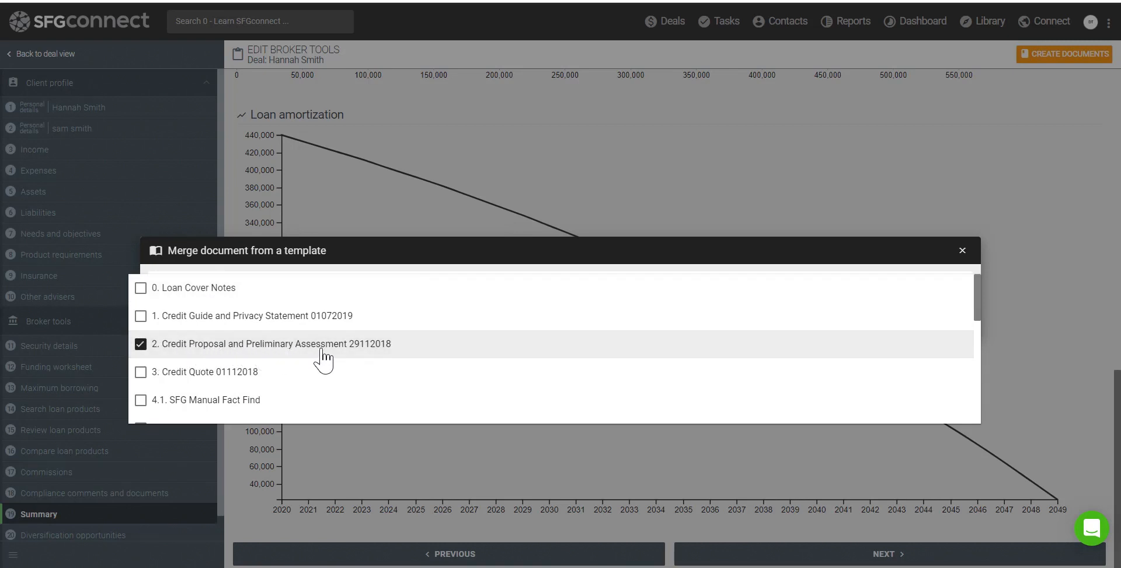
{"action": "left_click", "coordinate": [411, 265]}
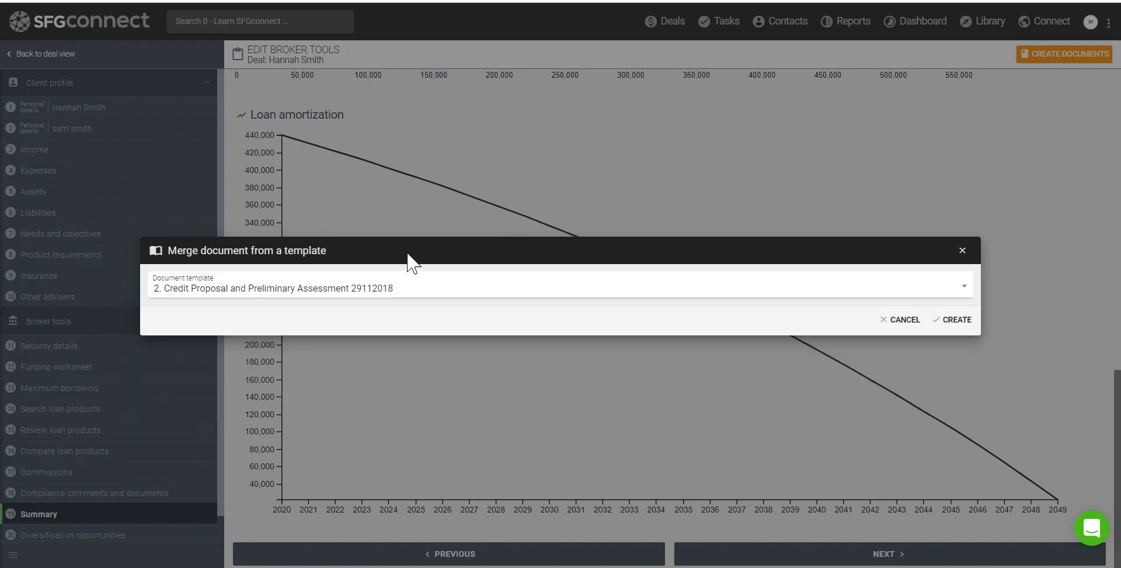
{"action": "left_click", "coordinate": [959, 326]}
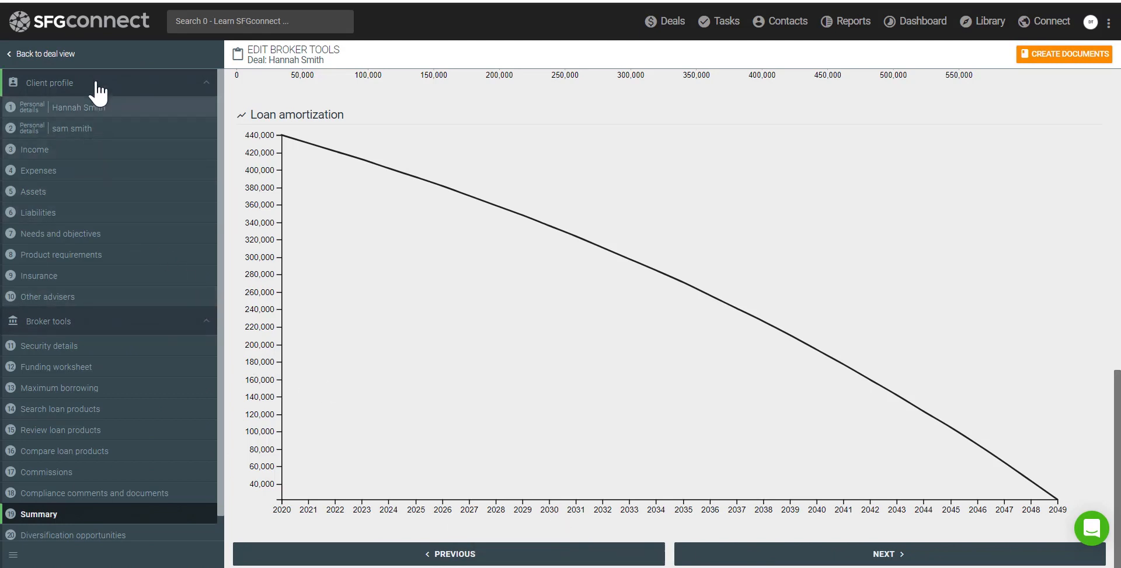
Share the credit proposal note and the funding and comparison note on the client portal
{"action": "left_click", "coordinate": [46, 56]}
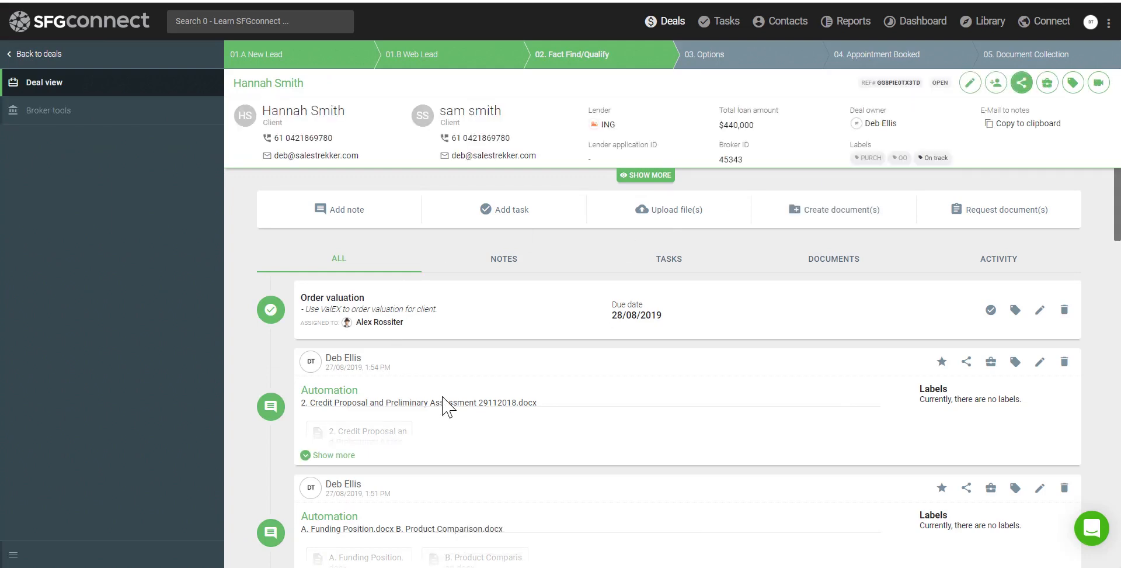
{"action": "left_click_drag", "start_coordinate": [310, 403], "coordinate": [401, 462]}
{"action": "scroll", "coordinate": [388, 465], "scroll_direction": "down", "scroll_amount": 4}
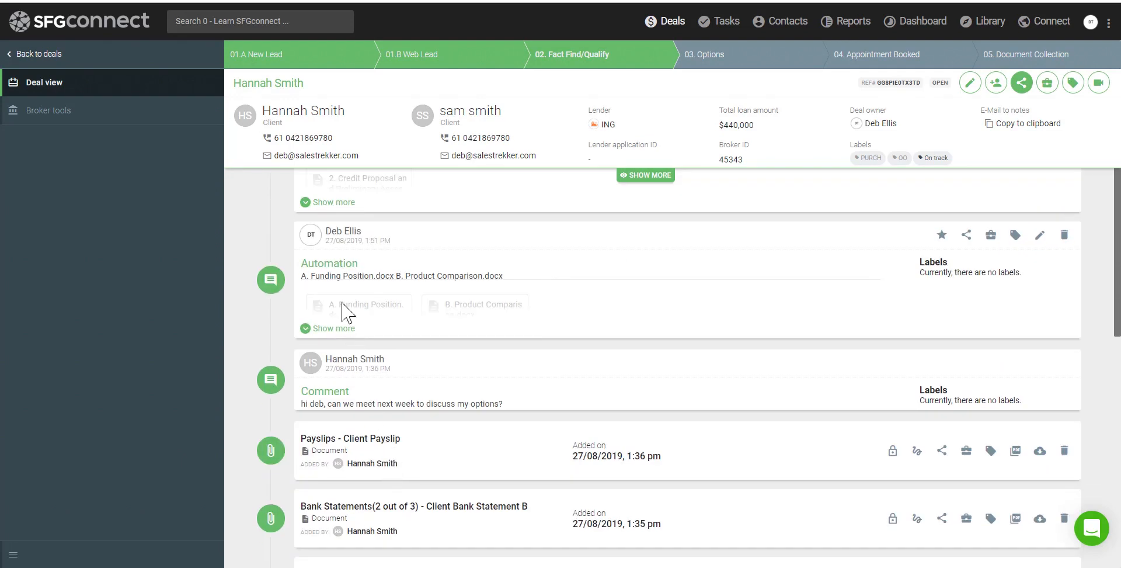
{"action": "left_click_drag", "start_coordinate": [320, 276], "coordinate": [483, 275]}
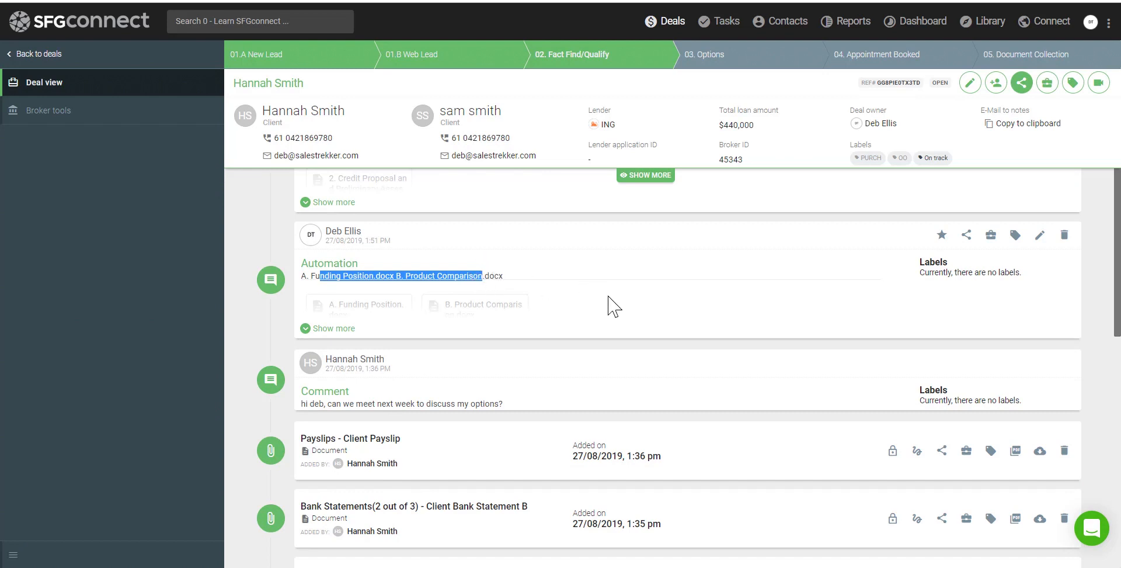
{"action": "scroll", "coordinate": [688, 368], "scroll_direction": "up", "scroll_amount": 1}
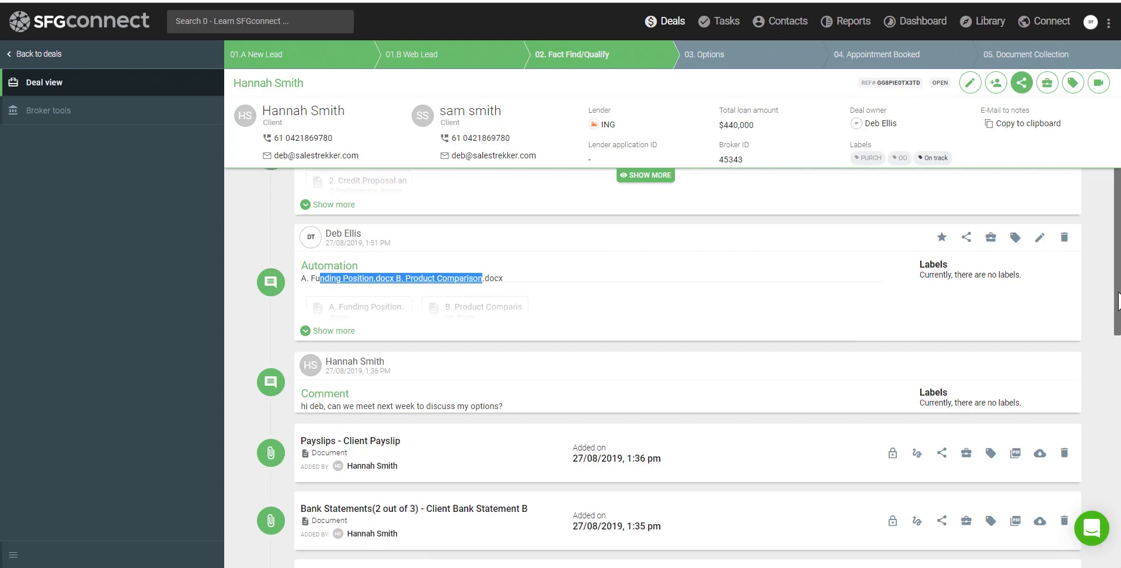
{"action": "scroll", "coordinate": [688, 368], "scroll_direction": "up", "scroll_amount": 1}
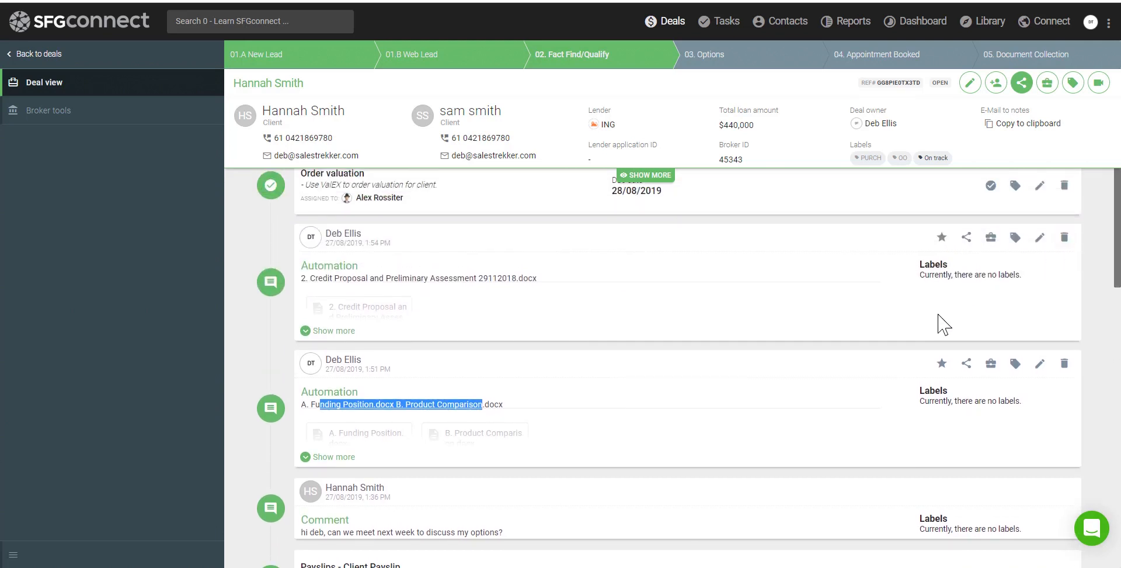
{"action": "left_click", "coordinate": [964, 364]}
{"action": "left_click", "coordinate": [966, 240]}
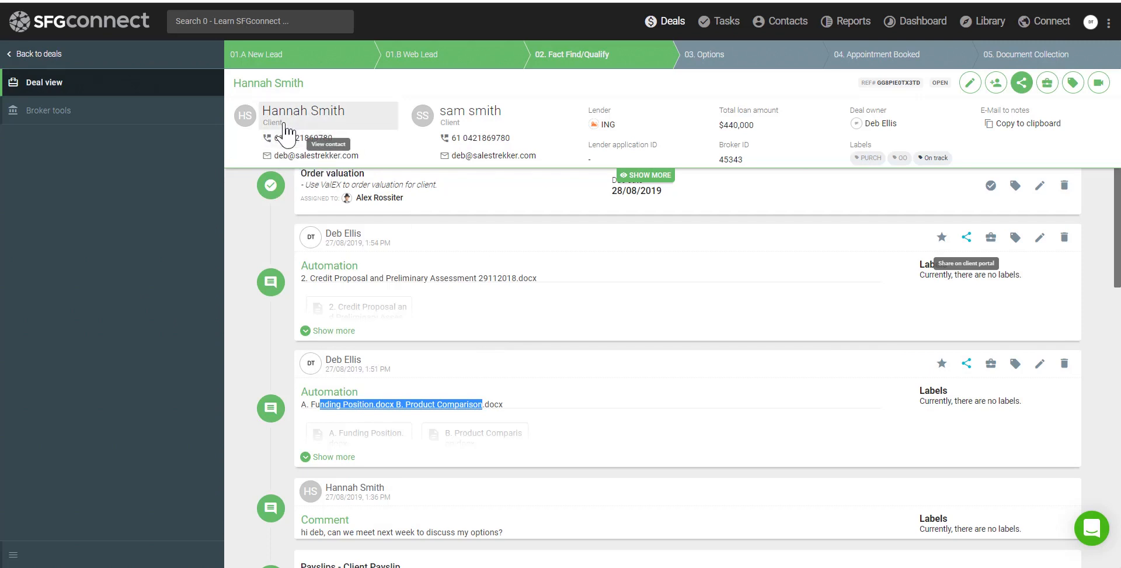
{"action": "left_click", "coordinate": [289, 158]}
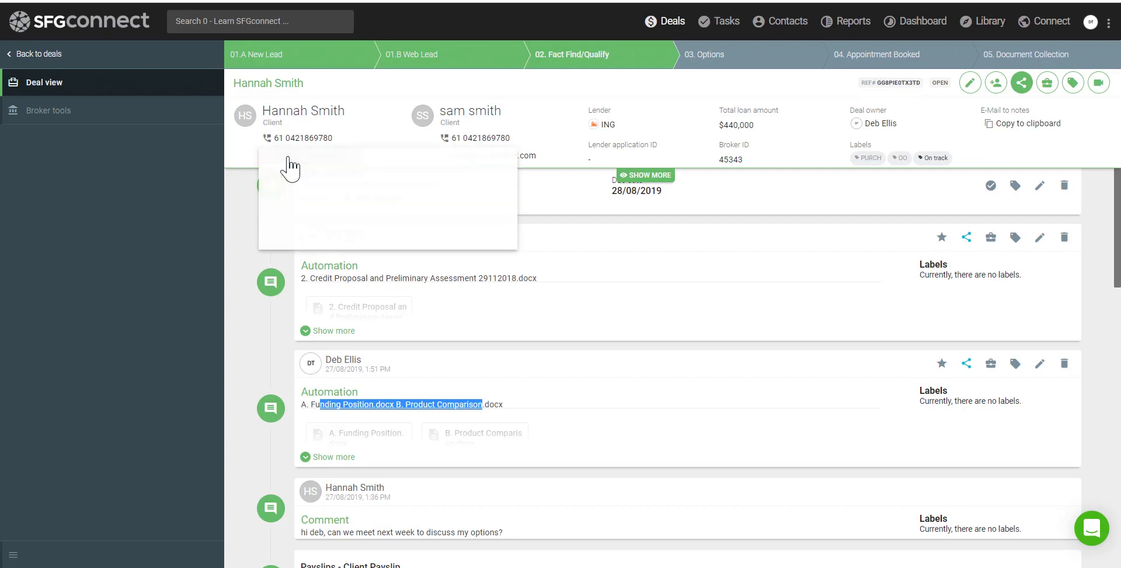
Try sending the clients a 'Compliance doc' email with the credit proposal attached
{"action": "left_click", "coordinate": [321, 175]}
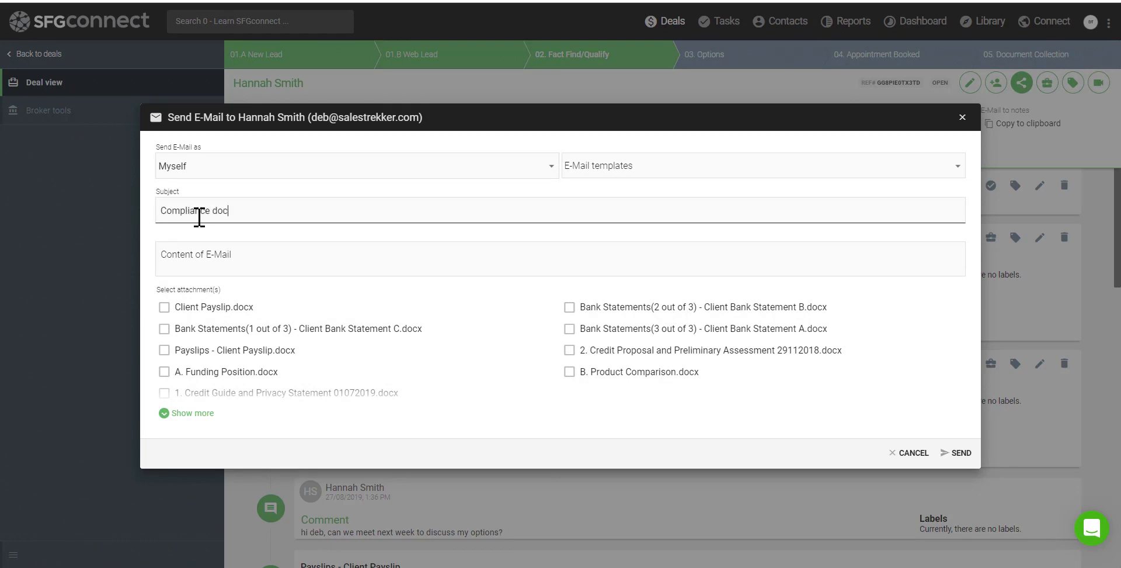
{"action": "key", "text": "Tab"}
{"action": "type", "text": "hi"}
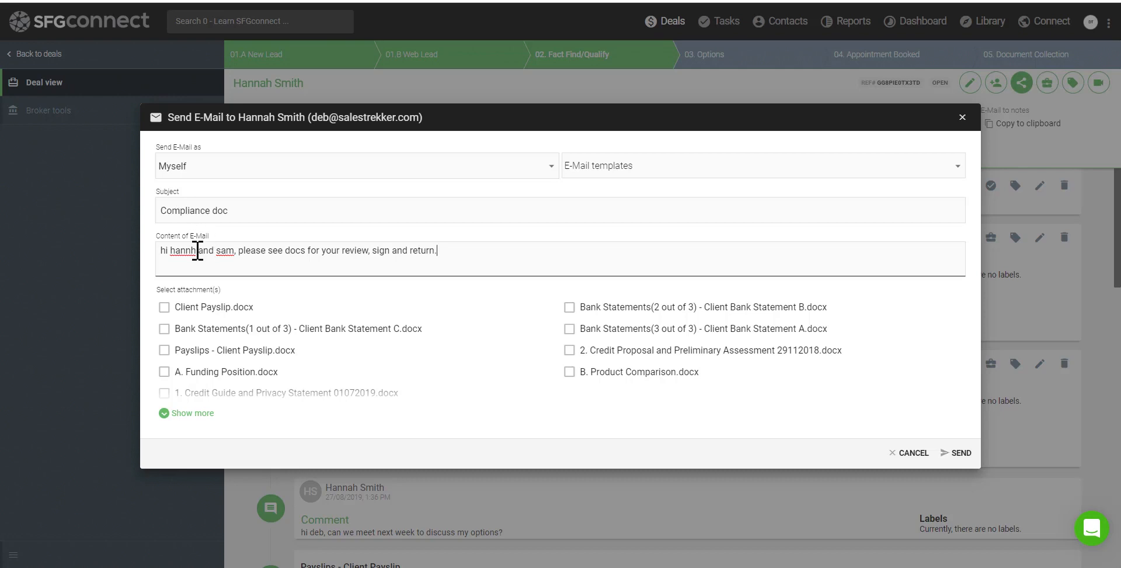
{"action": "left_click_drag", "start_coordinate": [157, 290], "coordinate": [217, 299]}
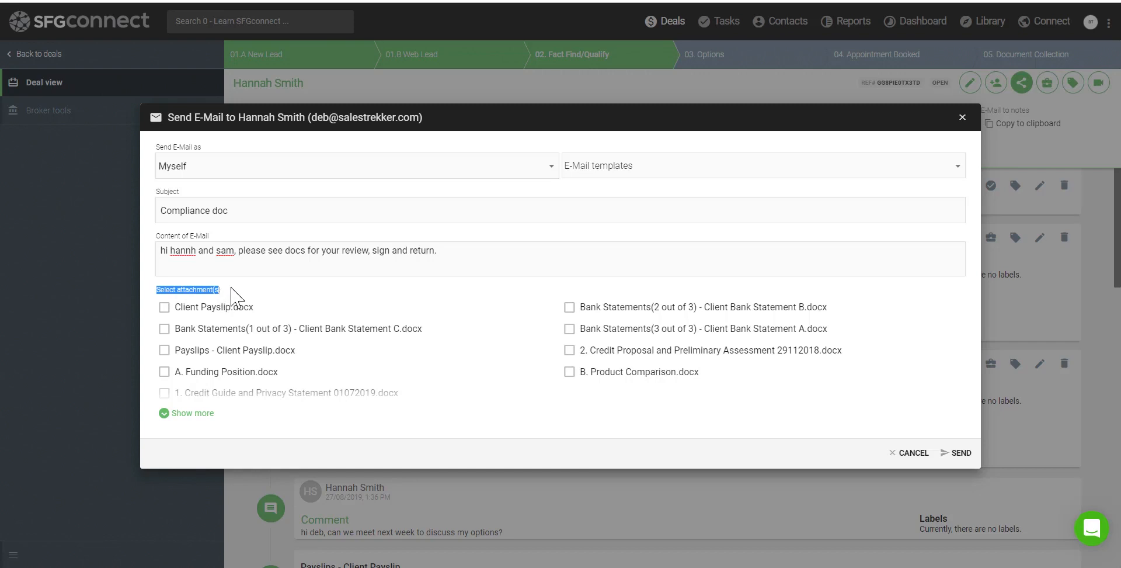
{"action": "left_click", "coordinate": [194, 412]}
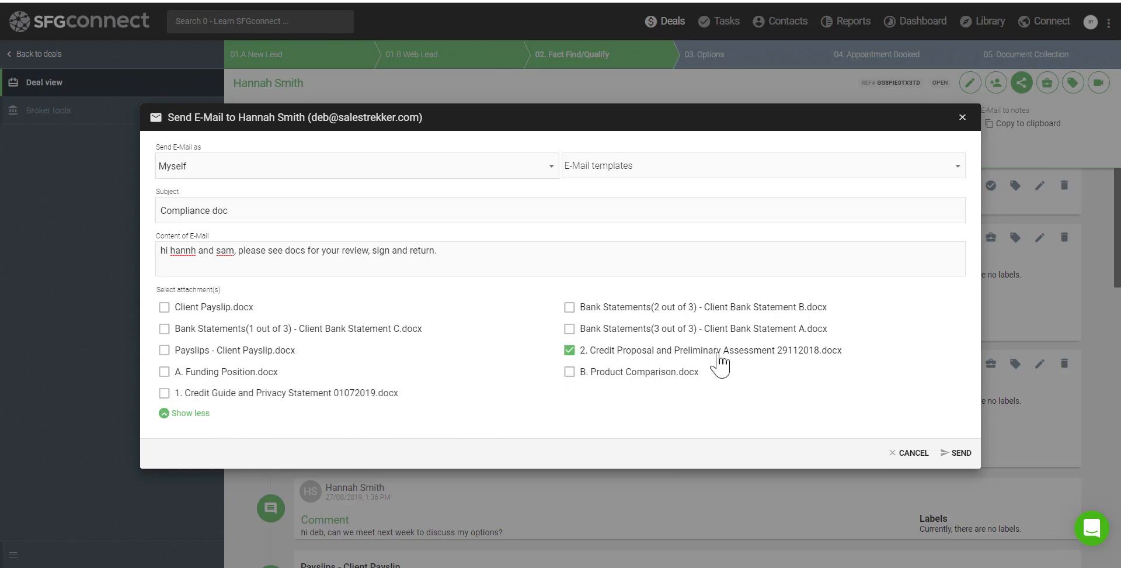
{"action": "left_click", "coordinate": [958, 453]}
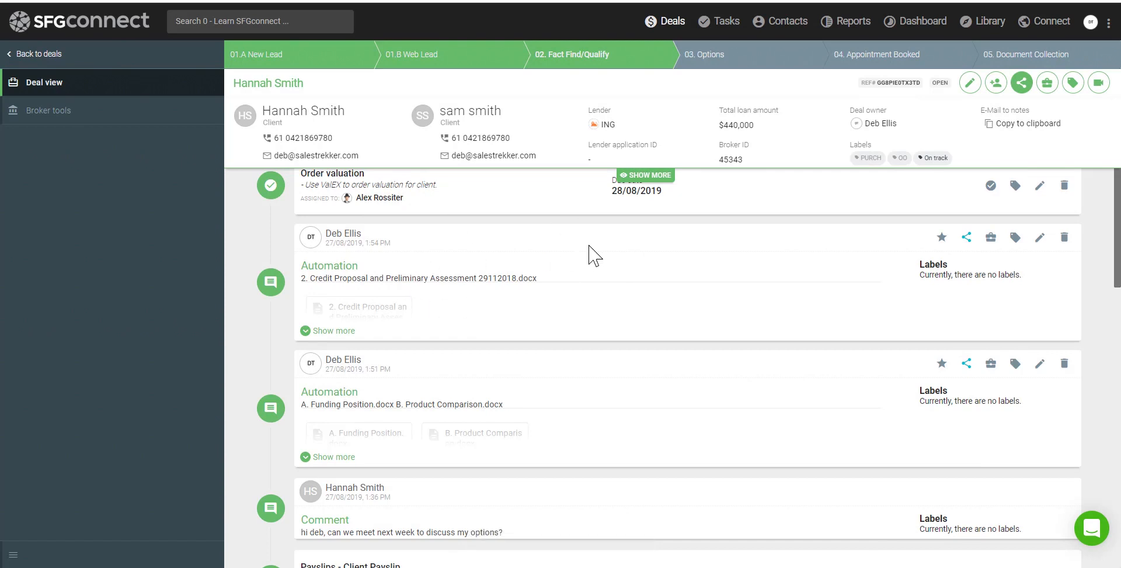
Email the clients a 'product report' message with B. Product Comparison.docx attached
{"action": "left_click", "coordinate": [305, 160]}
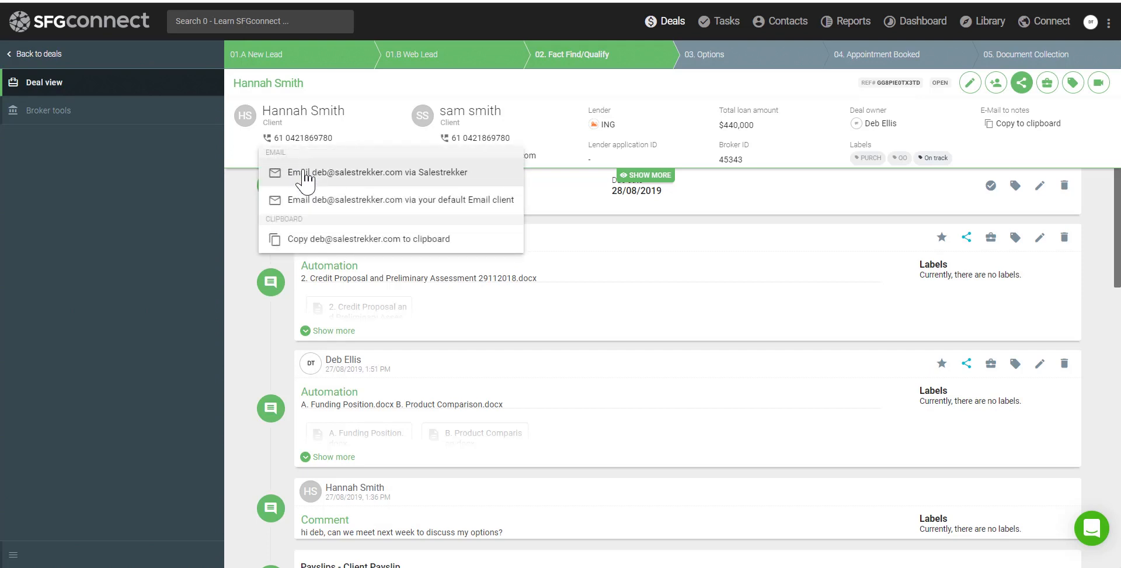
{"action": "left_click", "coordinate": [305, 172]}
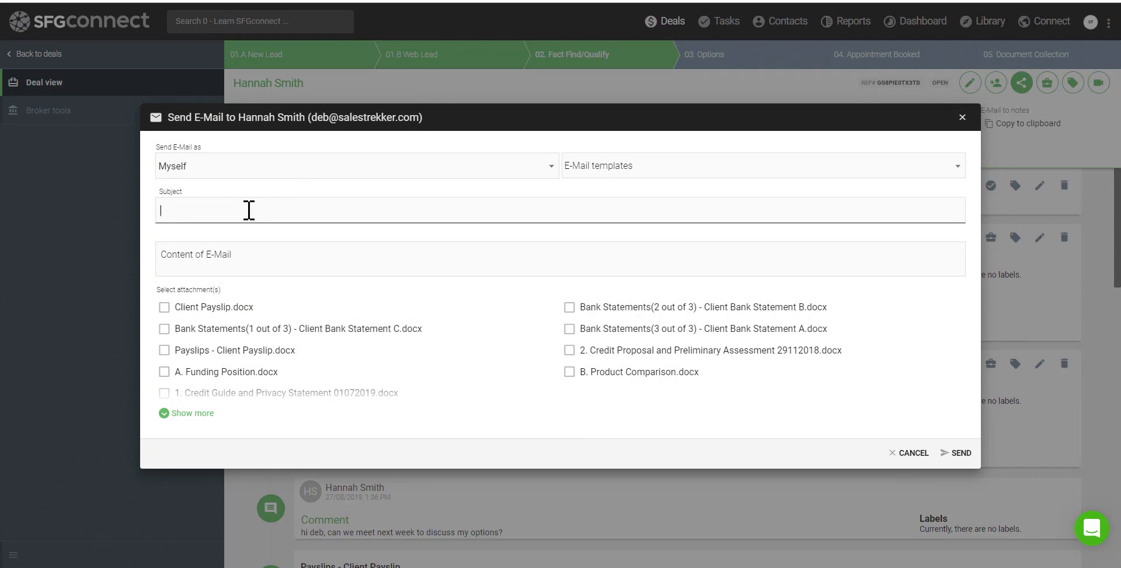
{"action": "type", "text": "product report"}
{"action": "key", "text": "Tab"}
{"action": "type", "text": "hi h"}
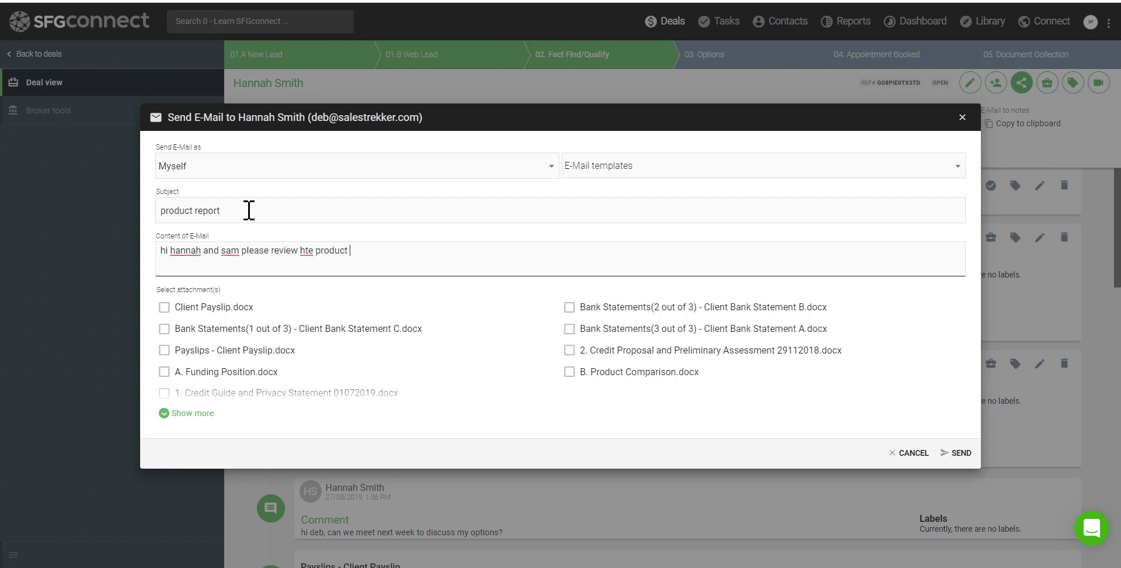
{"action": "type", "text": "comparison doc."}
{"action": "type", "text": "the"}
{"action": "left_click_drag", "start_coordinate": [175, 291], "coordinate": [211, 297]}
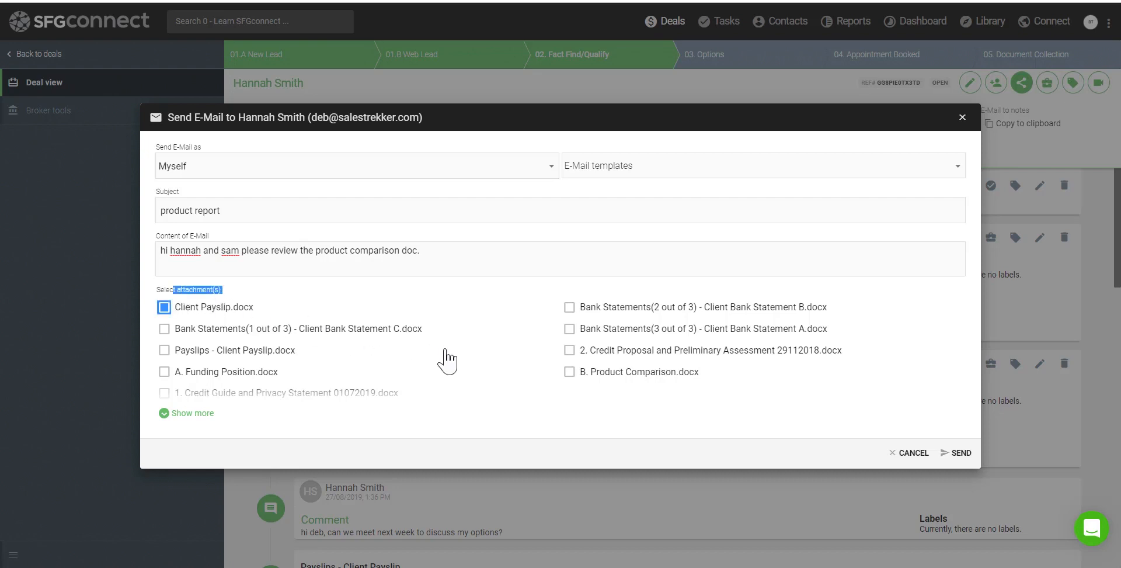
{"action": "left_click", "coordinate": [568, 372]}
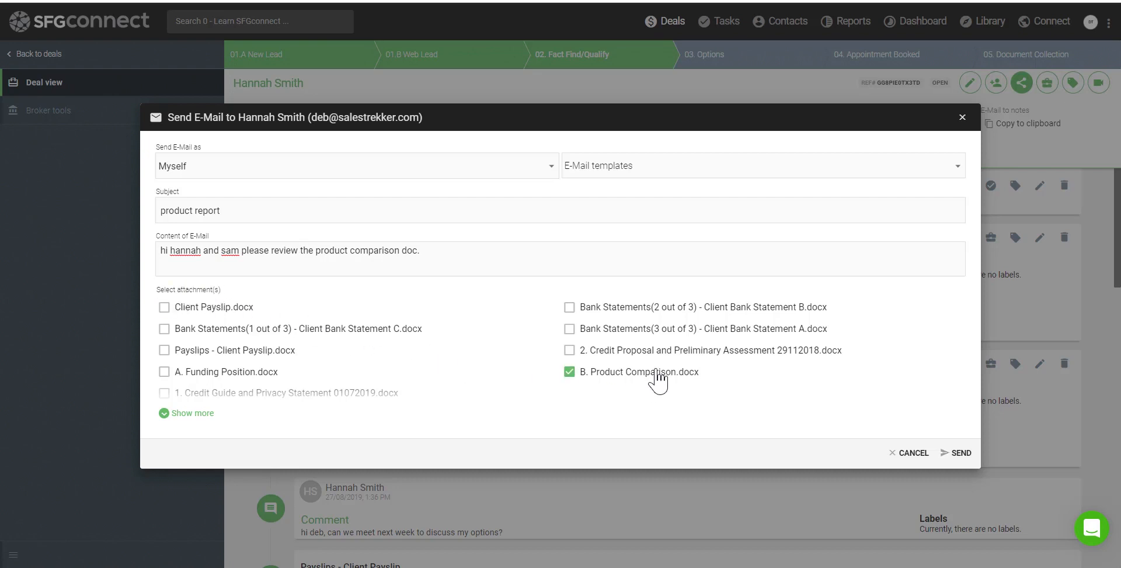
{"action": "left_click", "coordinate": [958, 453]}
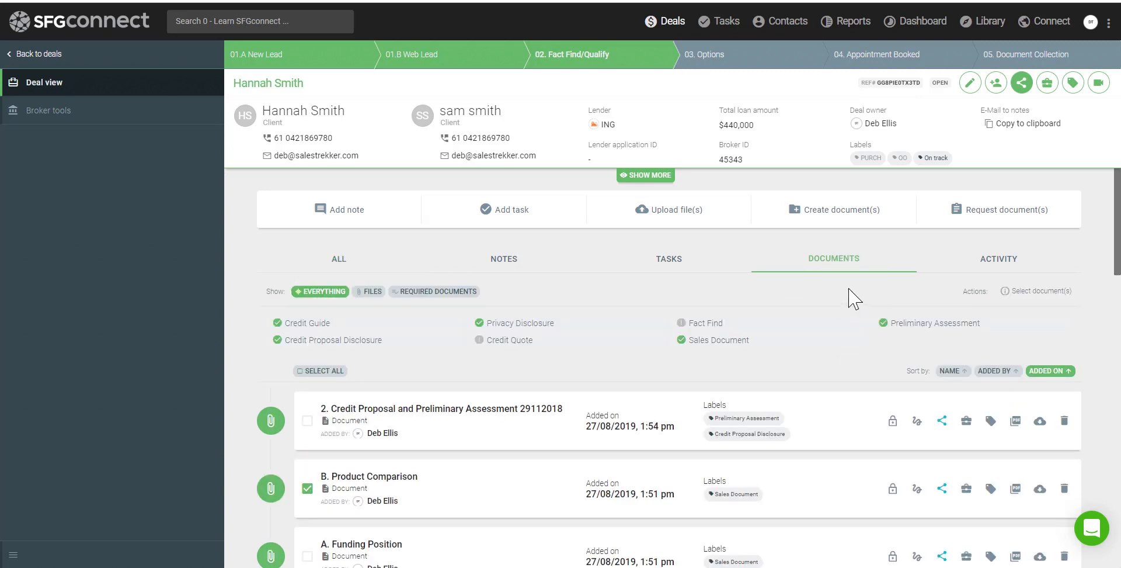
Request signatures on the credit proposal and place Applicant 1's signature and sign-date fields
{"action": "scroll", "coordinate": [1115, 245], "scroll_direction": "down", "scroll_amount": 2}
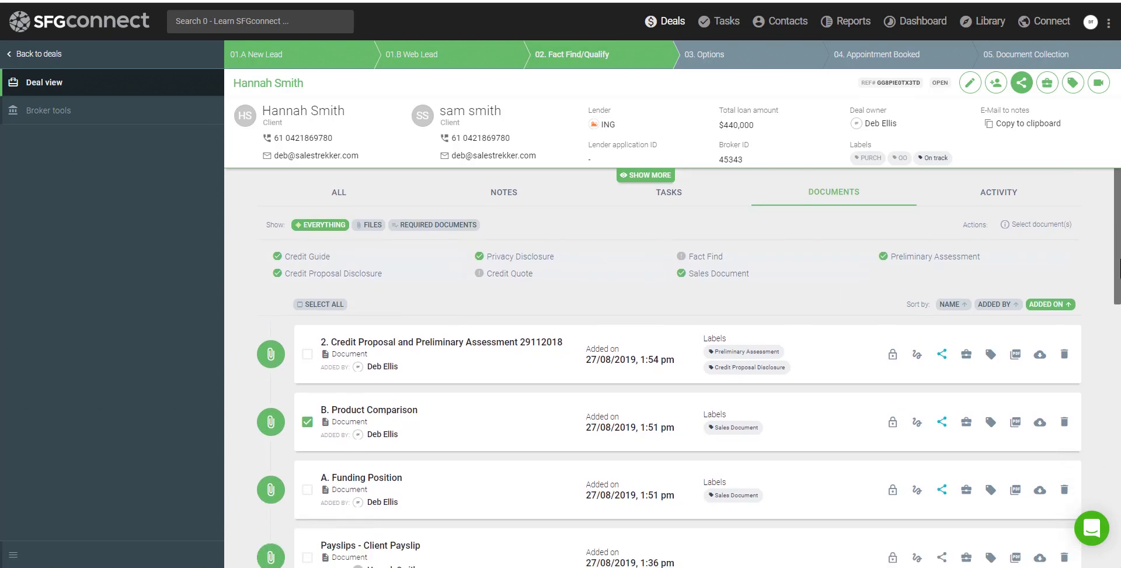
{"action": "scroll", "coordinate": [1117, 266], "scroll_direction": "down", "scroll_amount": 1}
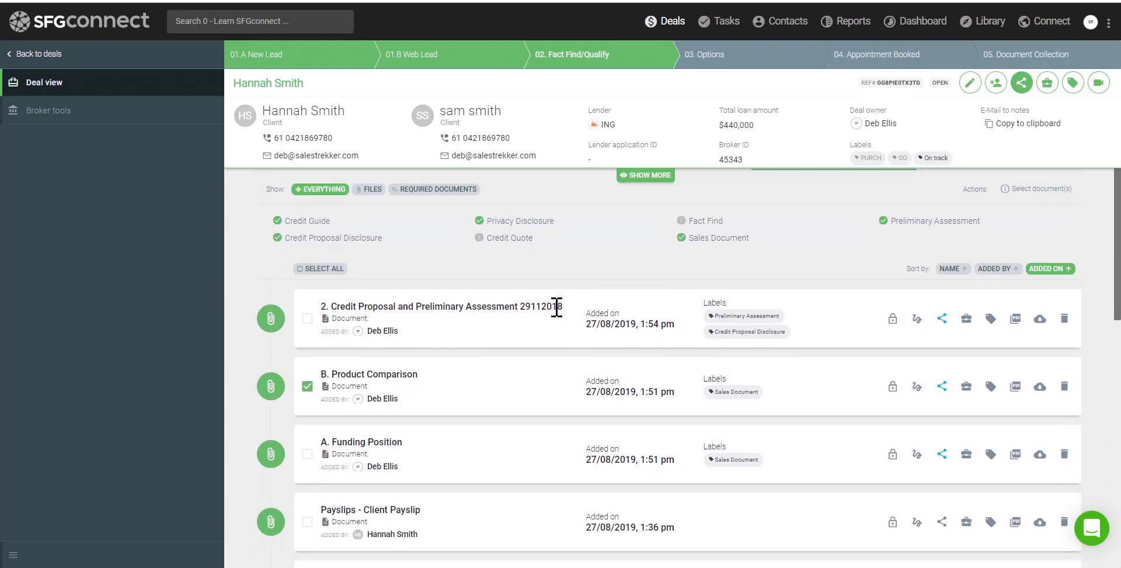
{"action": "left_click", "coordinate": [915, 322]}
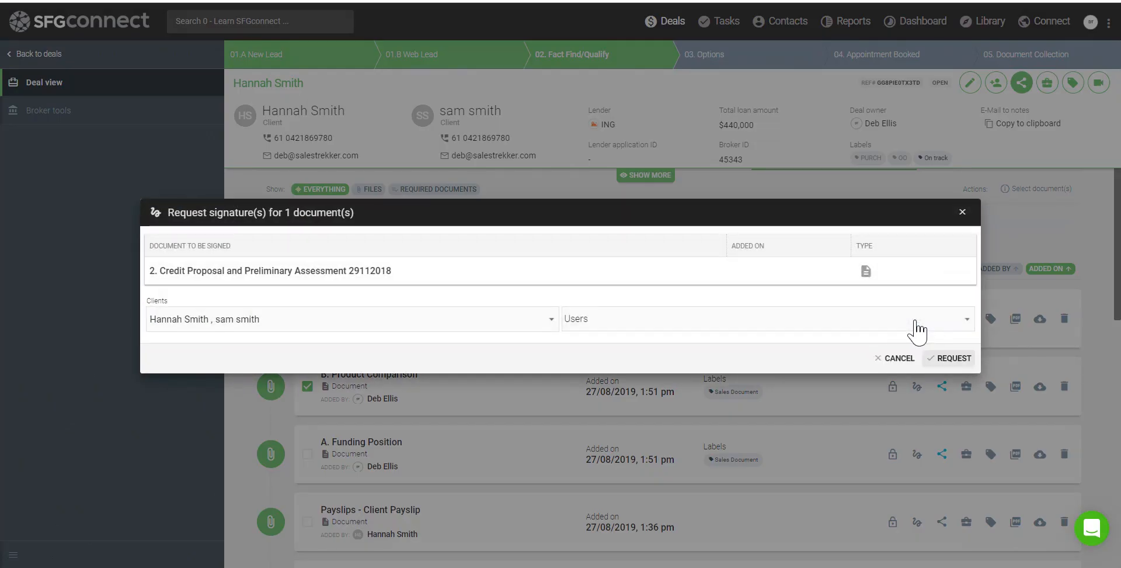
{"action": "left_click", "coordinate": [950, 357]}
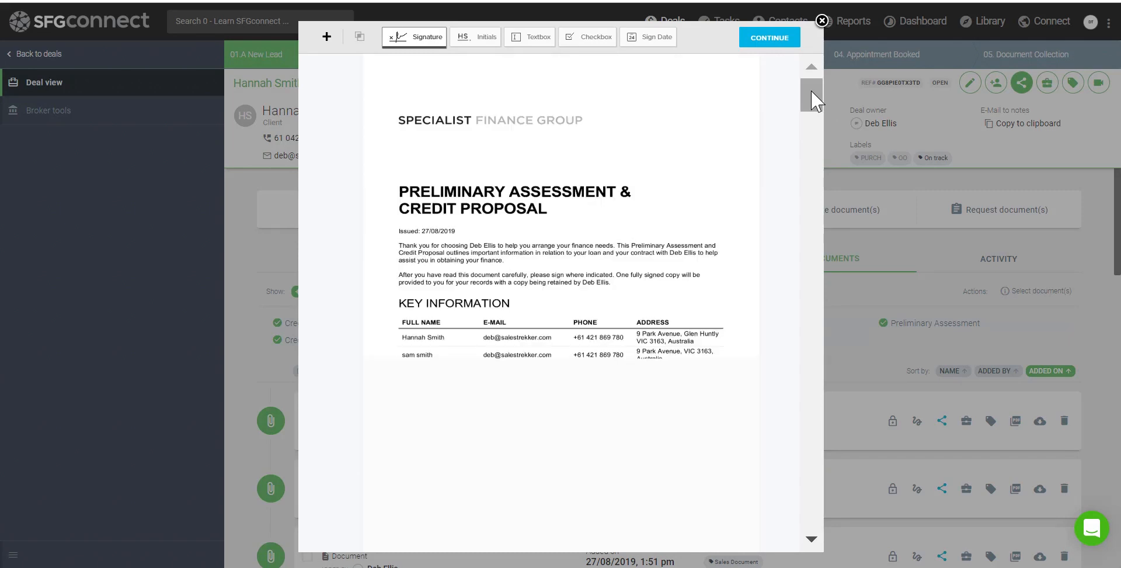
{"action": "mouse_move", "coordinate": [812, 91]}
{"action": "left_mouse_down"}
{"action": "mouse_move", "coordinate": [812, 366]}
{"action": "mouse_move", "coordinate": [811, 335]}
{"action": "left_mouse_up"}
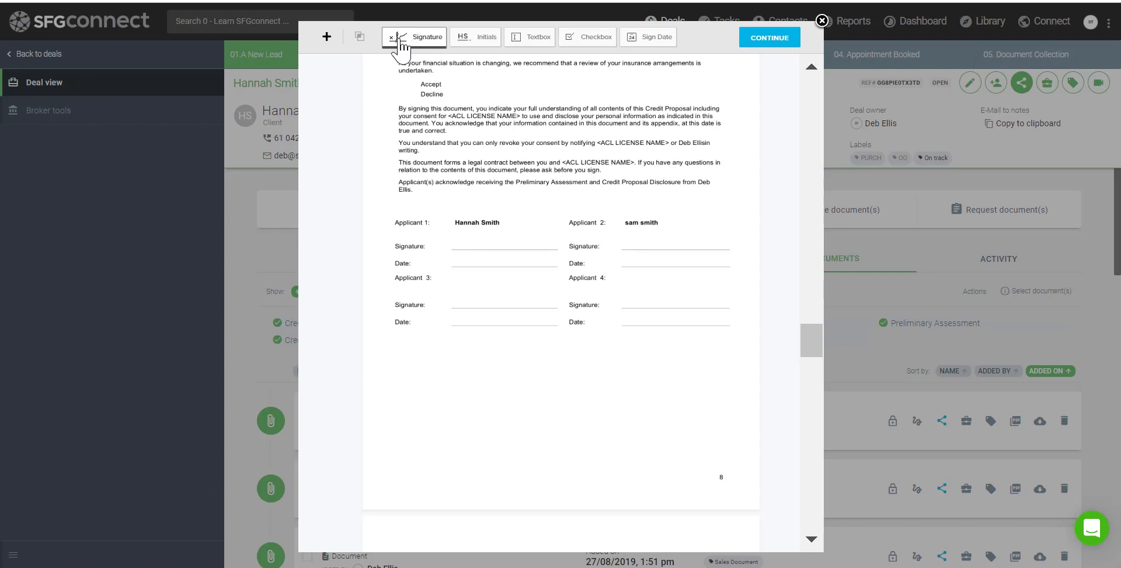
{"action": "mouse_move", "coordinate": [412, 48]}
{"action": "left_mouse_down"}
{"action": "mouse_move", "coordinate": [495, 252]}
{"action": "mouse_move", "coordinate": [495, 242]}
{"action": "left_mouse_up"}
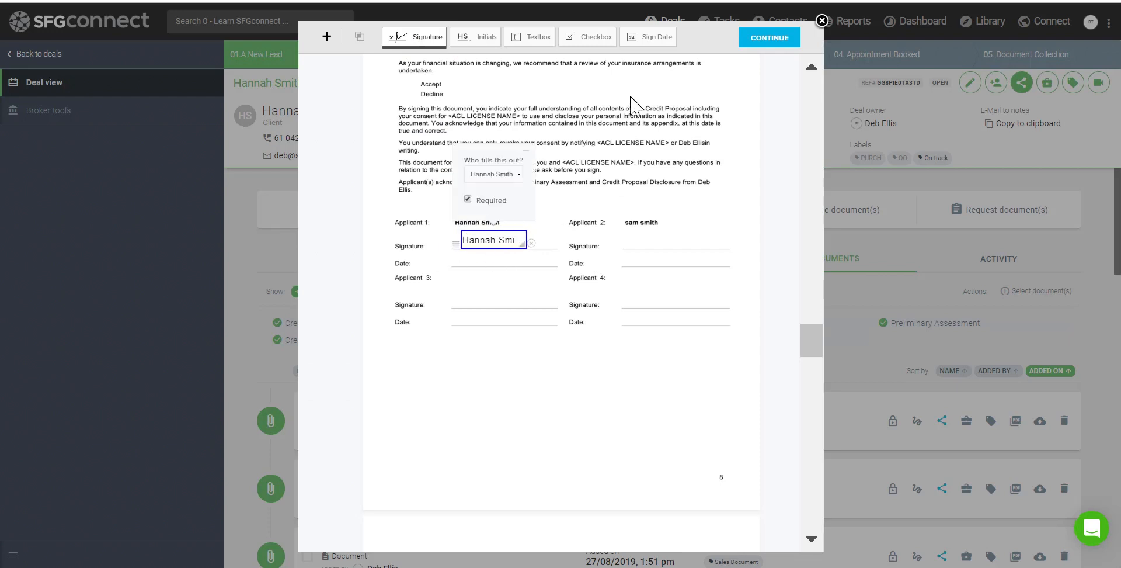
{"action": "left_click", "coordinate": [660, 39]}
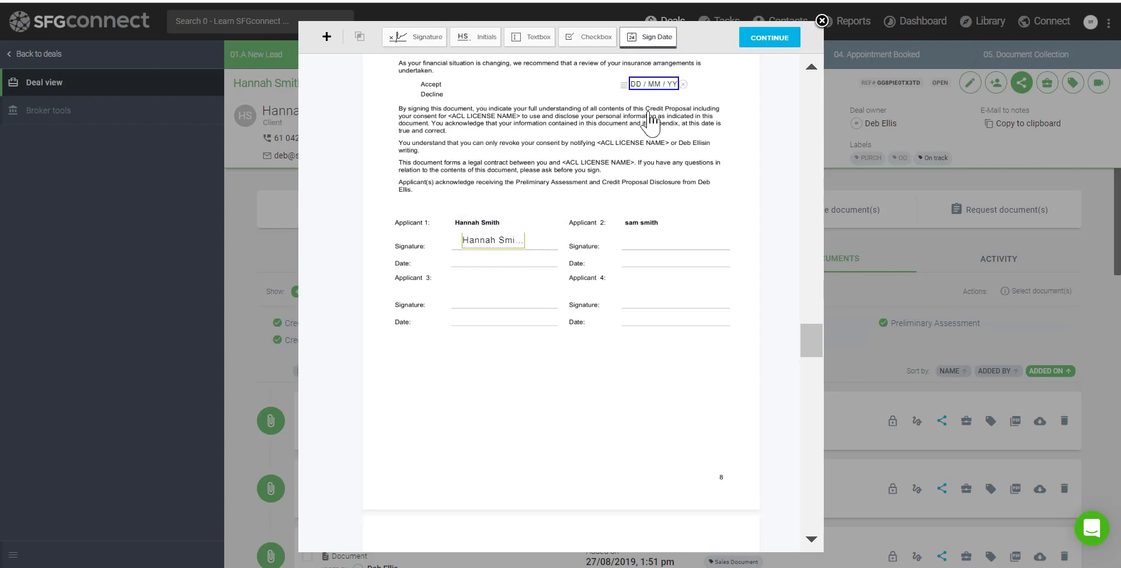
{"action": "left_click", "coordinate": [501, 269]}
{"action": "left_click_drag", "start_coordinate": [501, 267], "coordinate": [489, 264]}
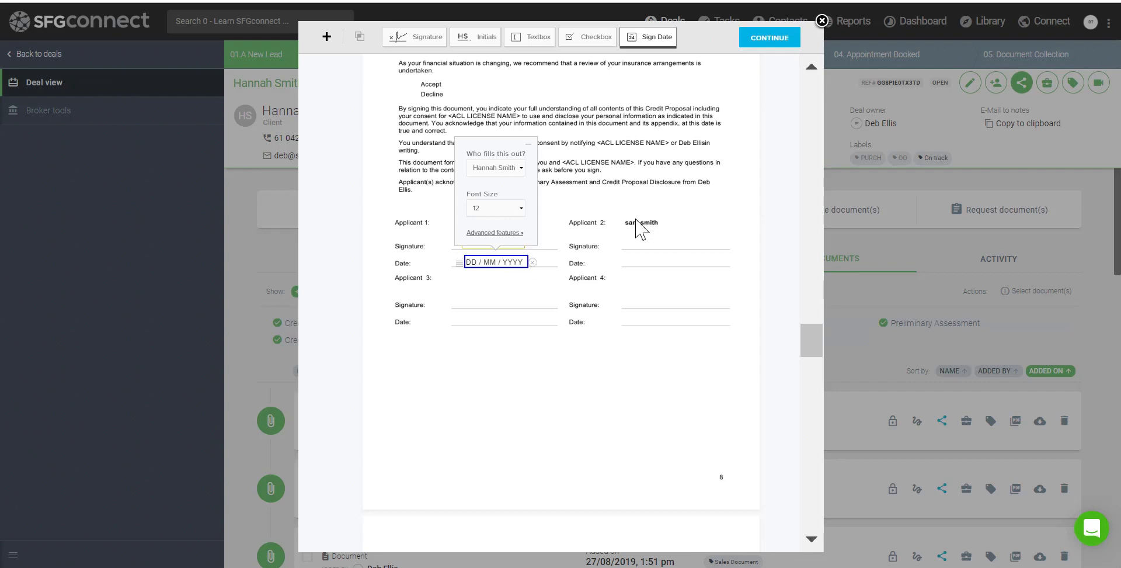
Add Applicant 2's signature field assigned to the second applicant plus a sign-date, then send
{"action": "left_click", "coordinate": [417, 46]}
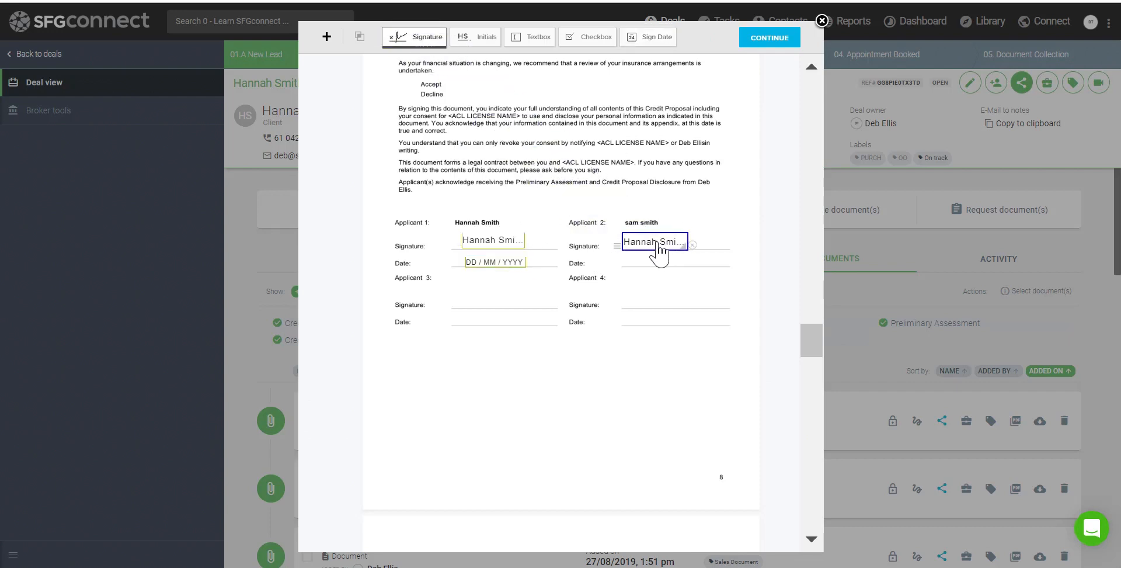
{"action": "left_click", "coordinate": [659, 247]}
{"action": "left_click", "coordinate": [659, 245]}
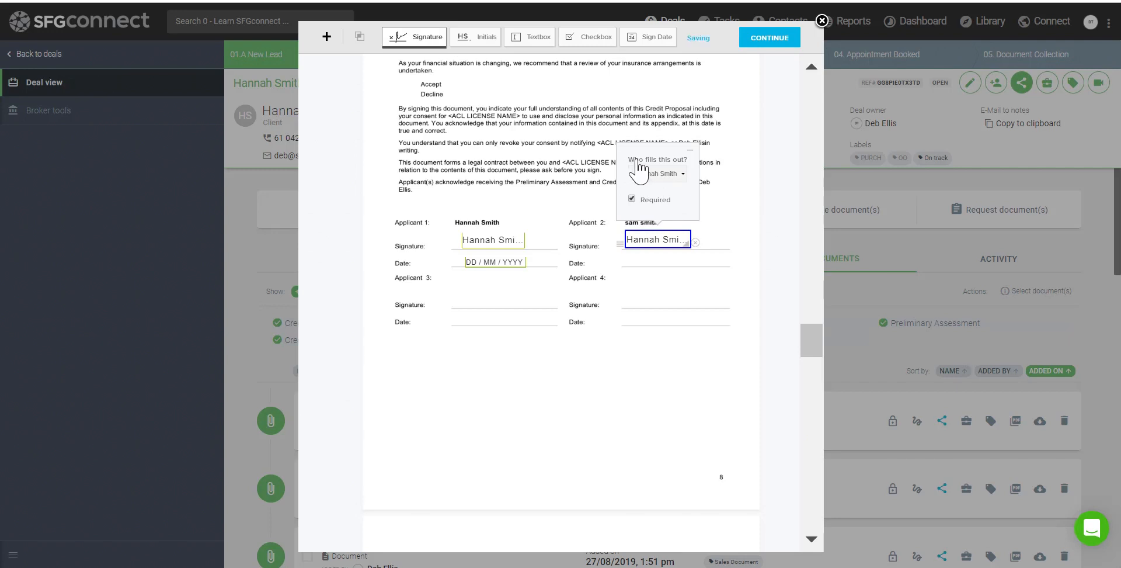
{"action": "left_click", "coordinate": [652, 180]}
{"action": "left_click", "coordinate": [653, 233]}
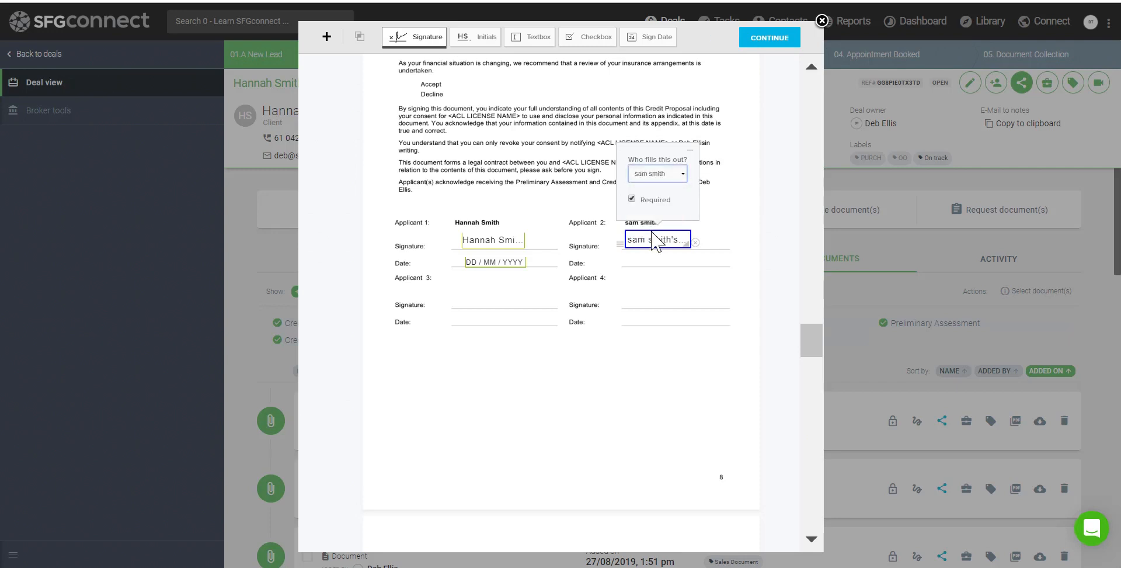
{"action": "left_click", "coordinate": [659, 271]}
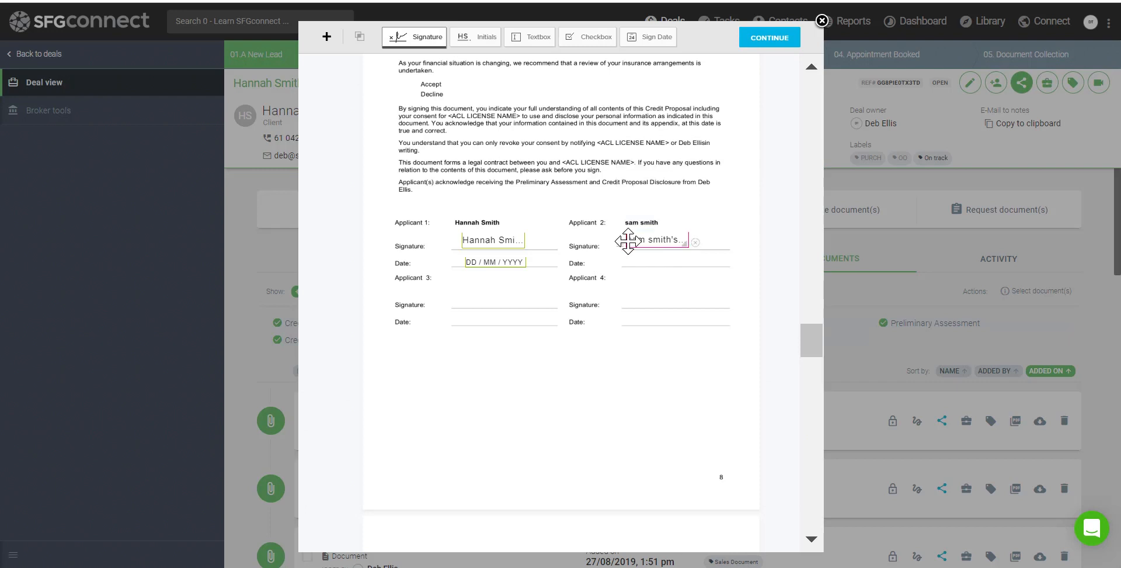
{"action": "left_click", "coordinate": [651, 38]}
{"action": "left_click", "coordinate": [658, 269]}
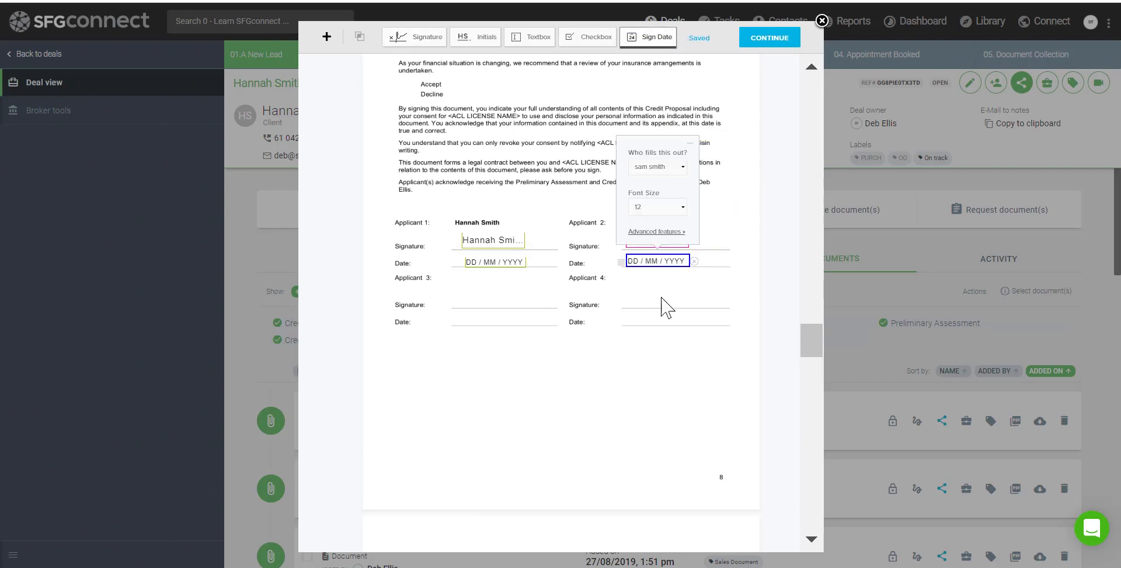
{"action": "left_click", "coordinate": [659, 289]}
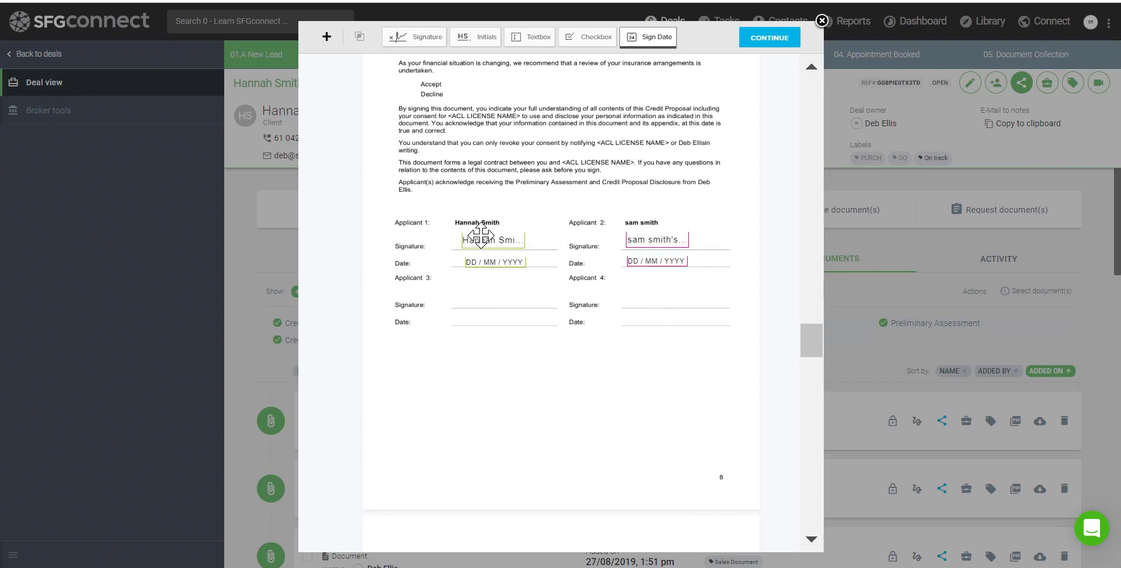
{"action": "mouse_move", "coordinate": [660, 245]}
{"action": "left_click", "coordinate": [759, 39]}
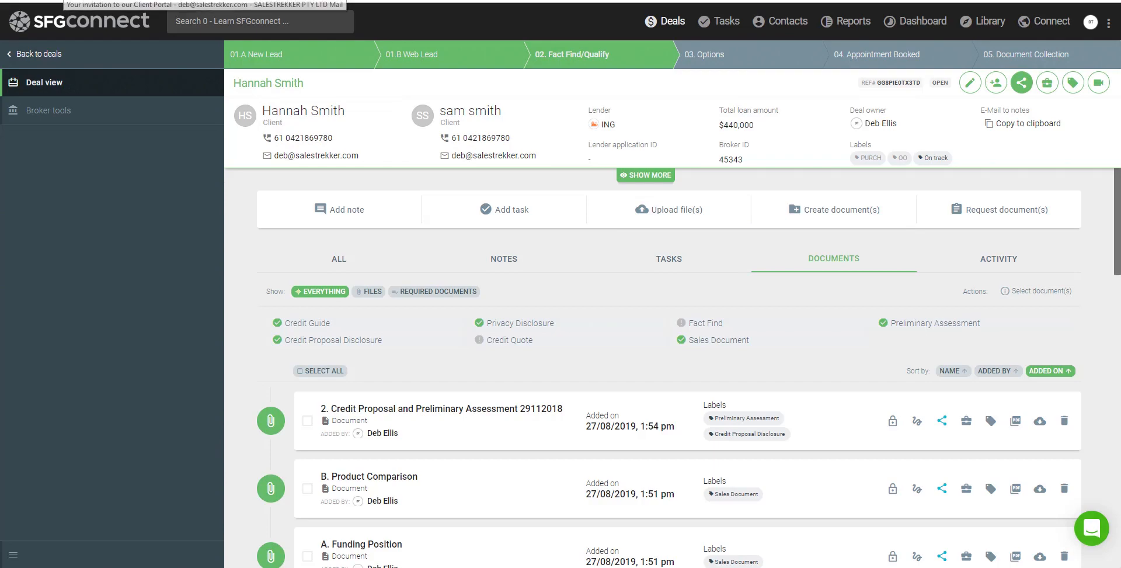
Open the 'Your signature is required' email in Gmail and follow its SIGN DOCUMENT link
{"action": "left_click", "coordinate": [63, 1]}
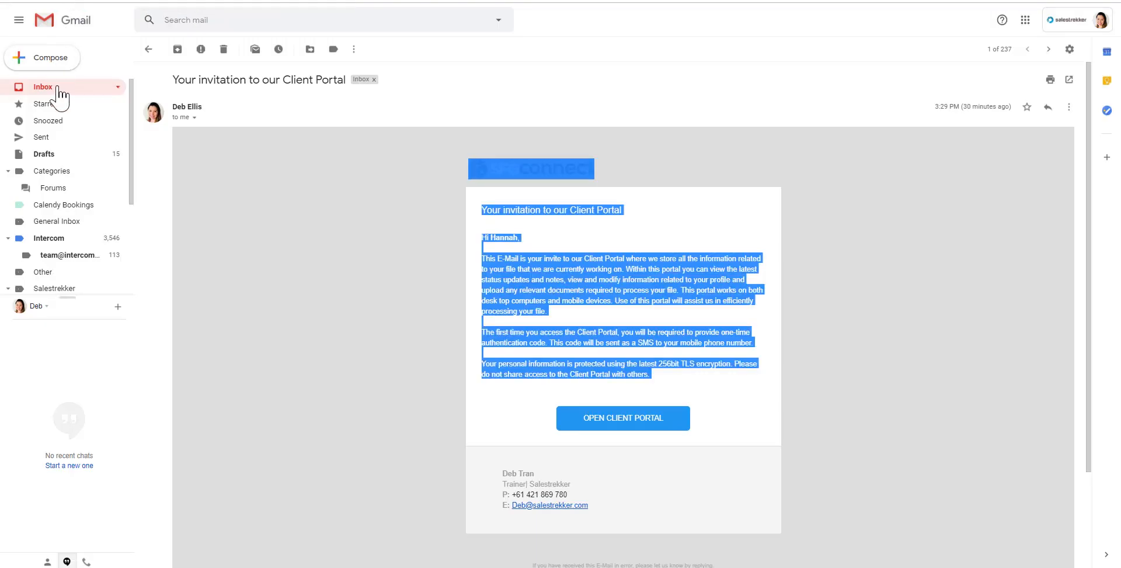
{"action": "left_click", "coordinate": [58, 88]}
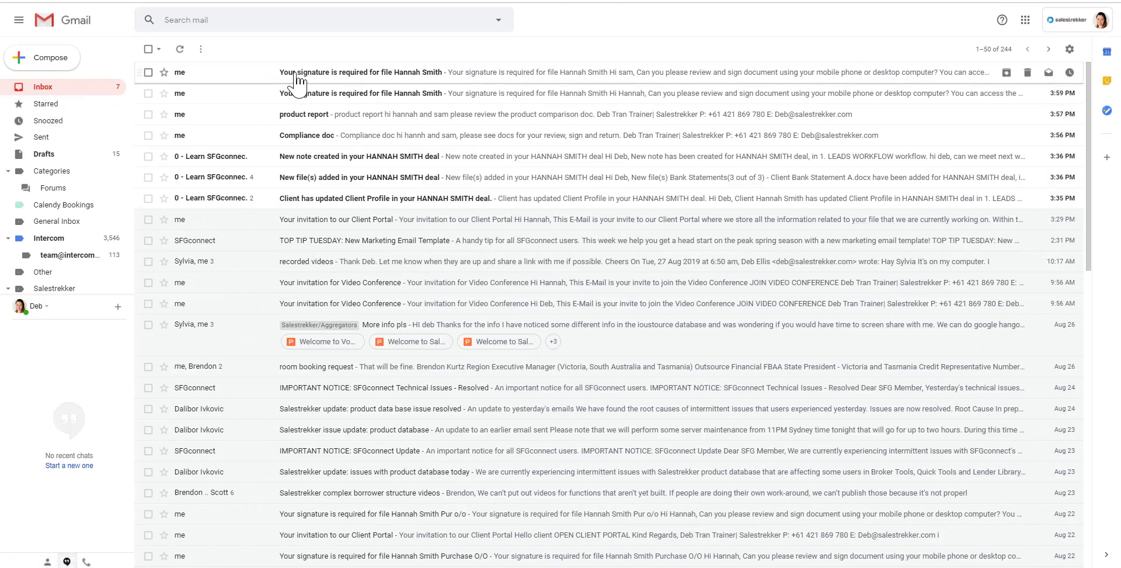
{"action": "left_click", "coordinate": [298, 73]}
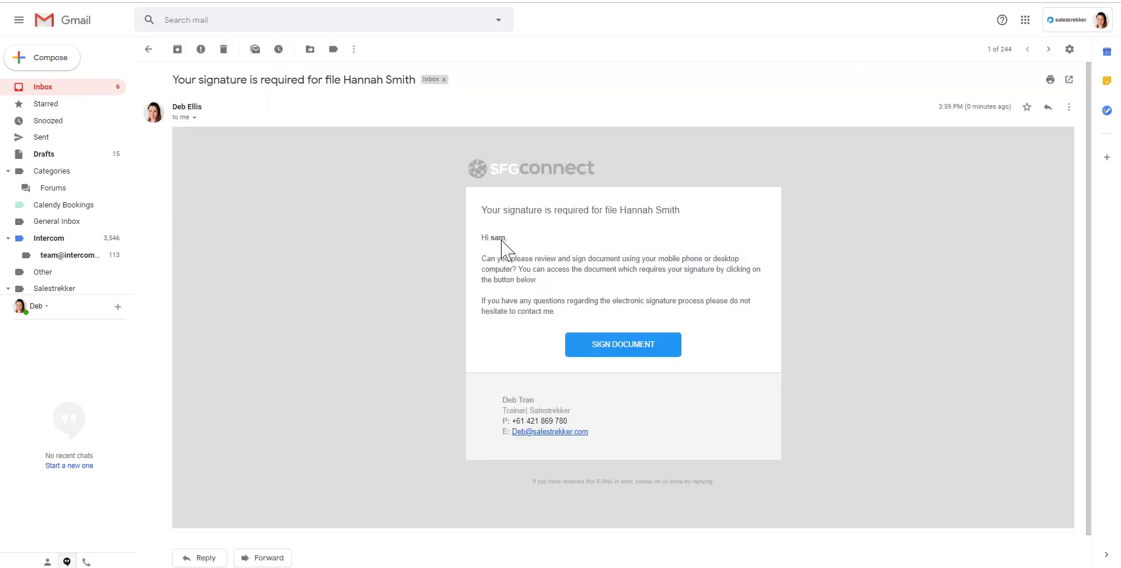
{"action": "left_click_drag", "start_coordinate": [506, 261], "coordinate": [613, 286]}
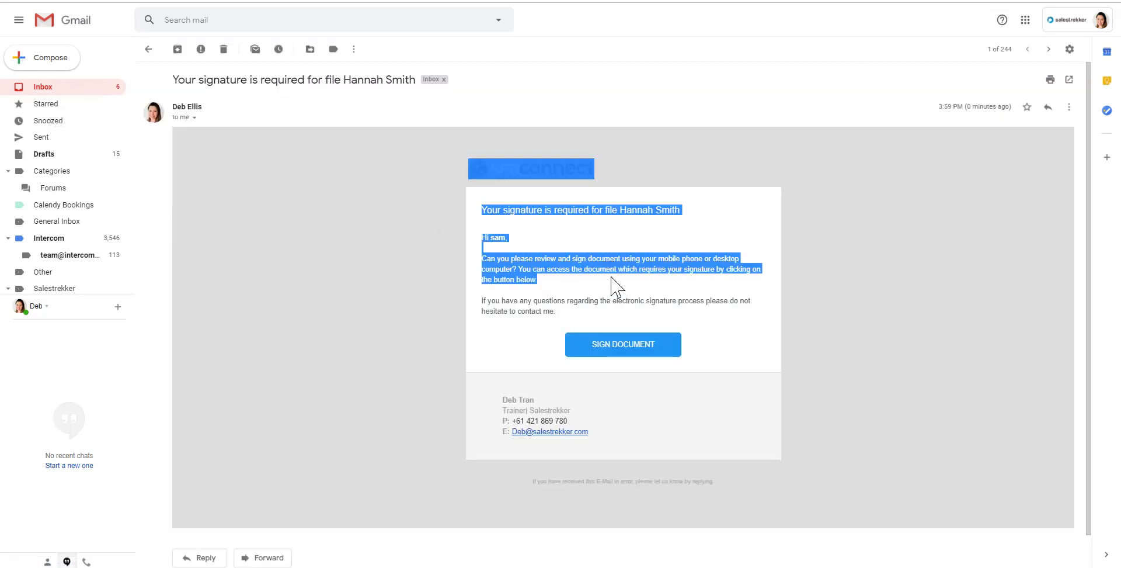
{"action": "left_click", "coordinate": [624, 345]}
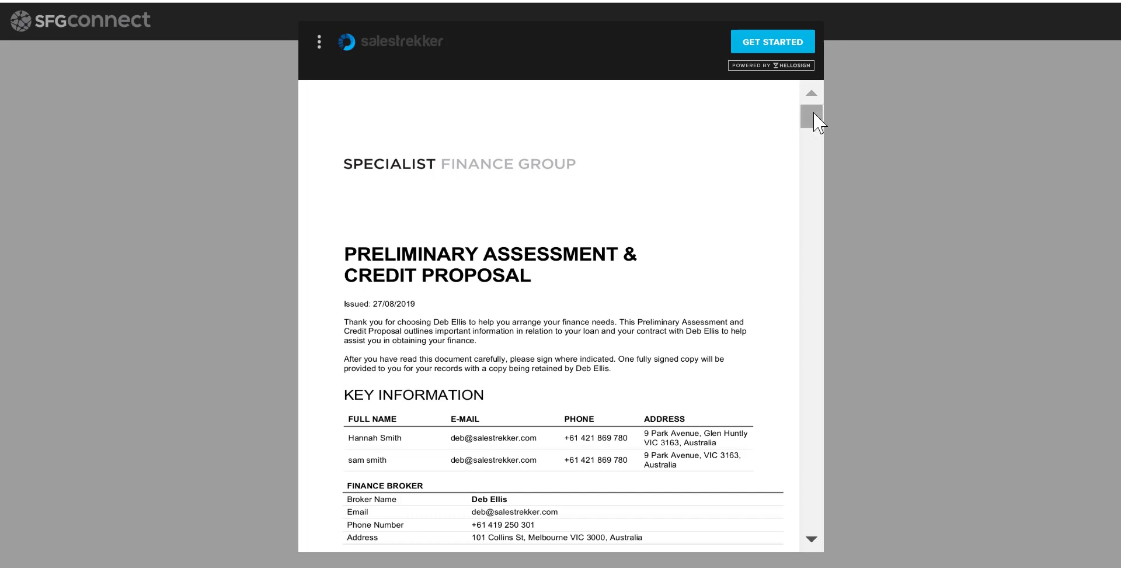
Start applicant 1's signature and try the drawn, typed, image upload and smartphone options
{"action": "left_click_drag", "start_coordinate": [814, 113], "coordinate": [828, 349]}
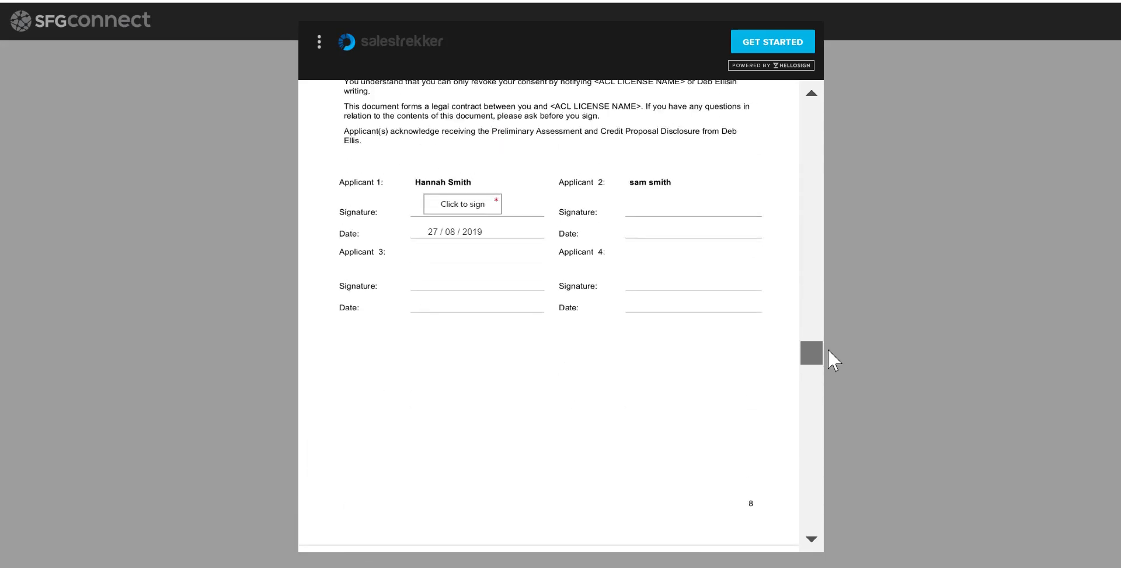
{"action": "left_click", "coordinate": [458, 208]}
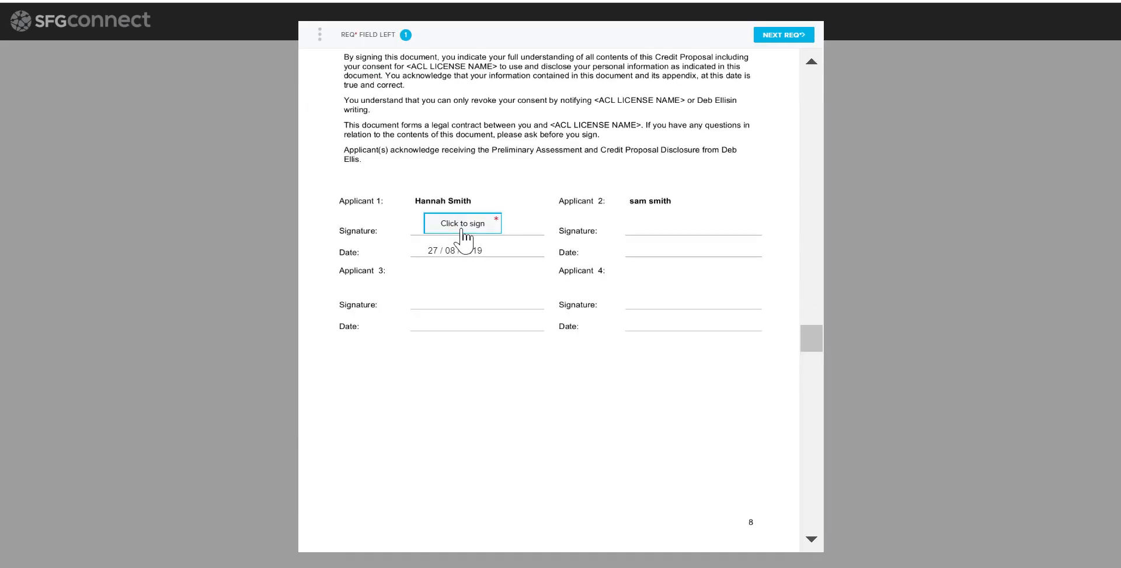
{"action": "left_click", "coordinate": [462, 228]}
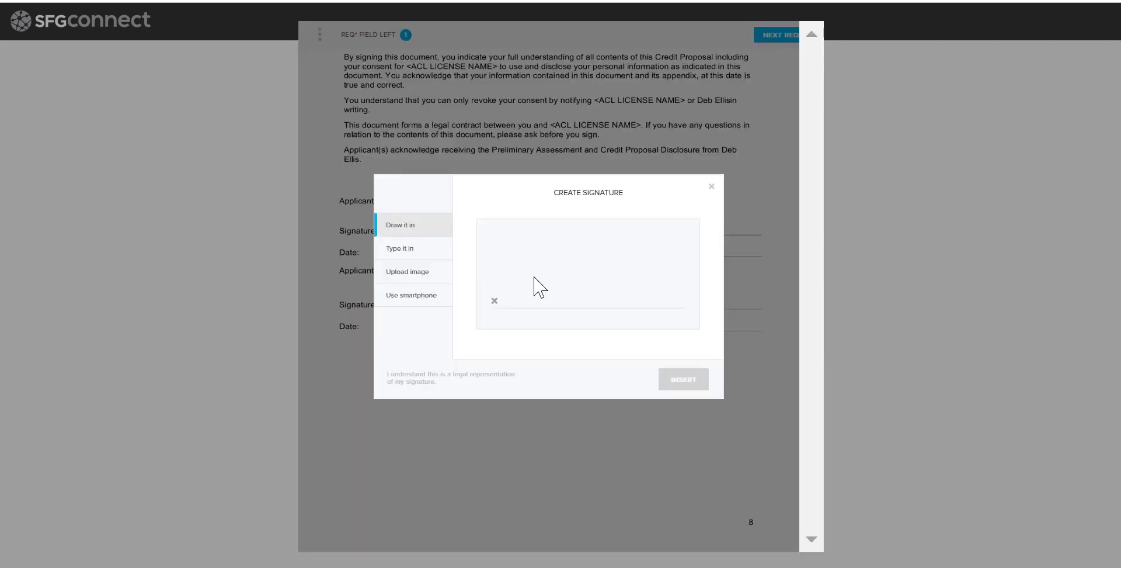
{"action": "mouse_move", "coordinate": [532, 278]}
{"action": "left_mouse_down"}
{"action": "mouse_move", "coordinate": [568, 323]}
{"action": "mouse_move", "coordinate": [618, 265]}
{"action": "mouse_move", "coordinate": [648, 252]}
{"action": "left_mouse_up"}
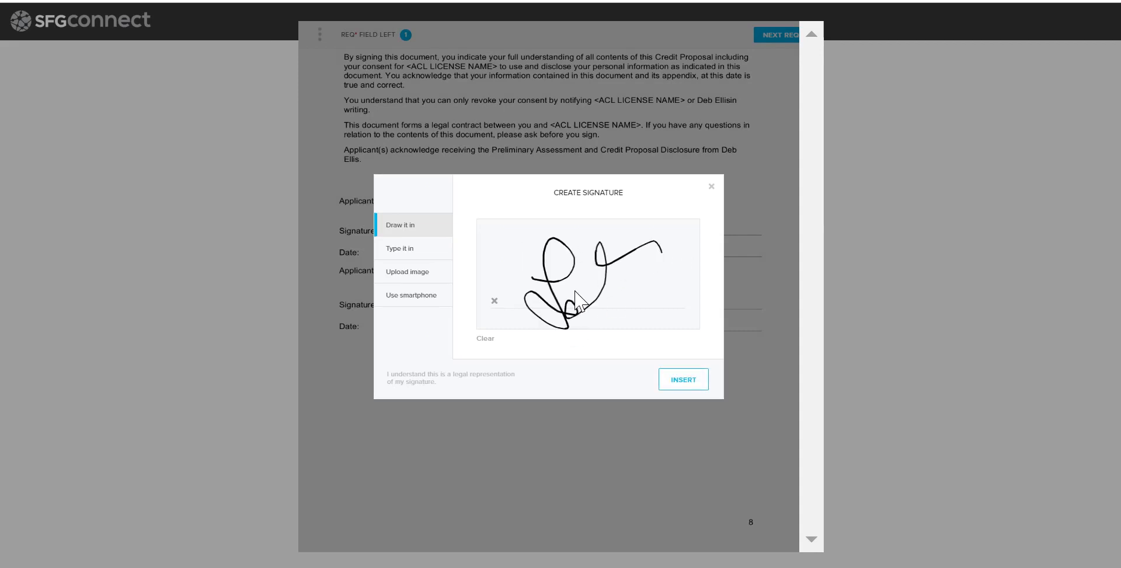
{"action": "left_click", "coordinate": [420, 250]}
{"action": "left_click", "coordinate": [532, 300]}
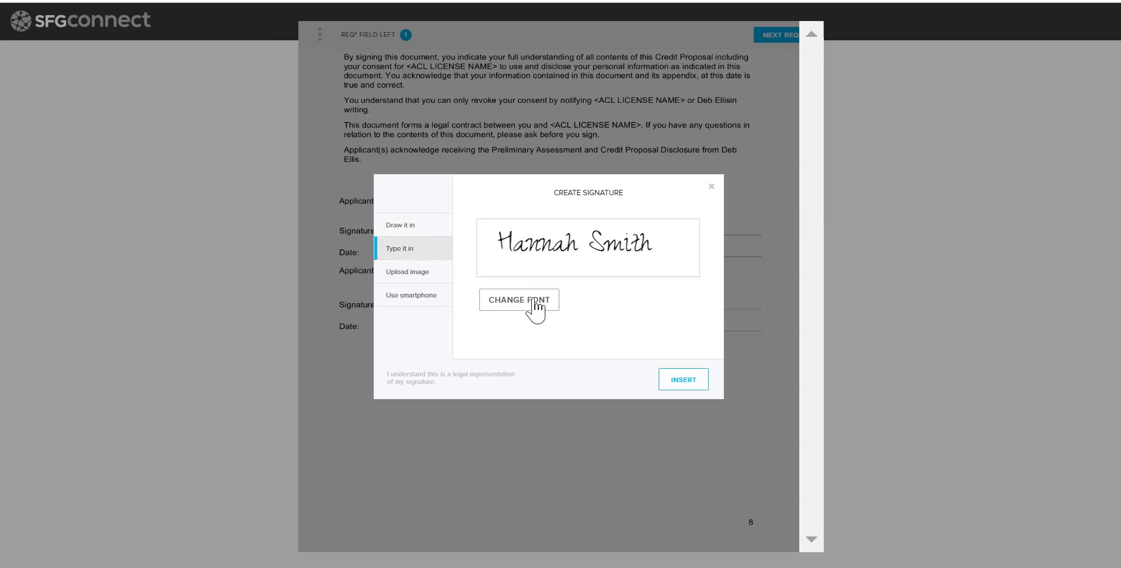
{"action": "left_click", "coordinate": [533, 301]}
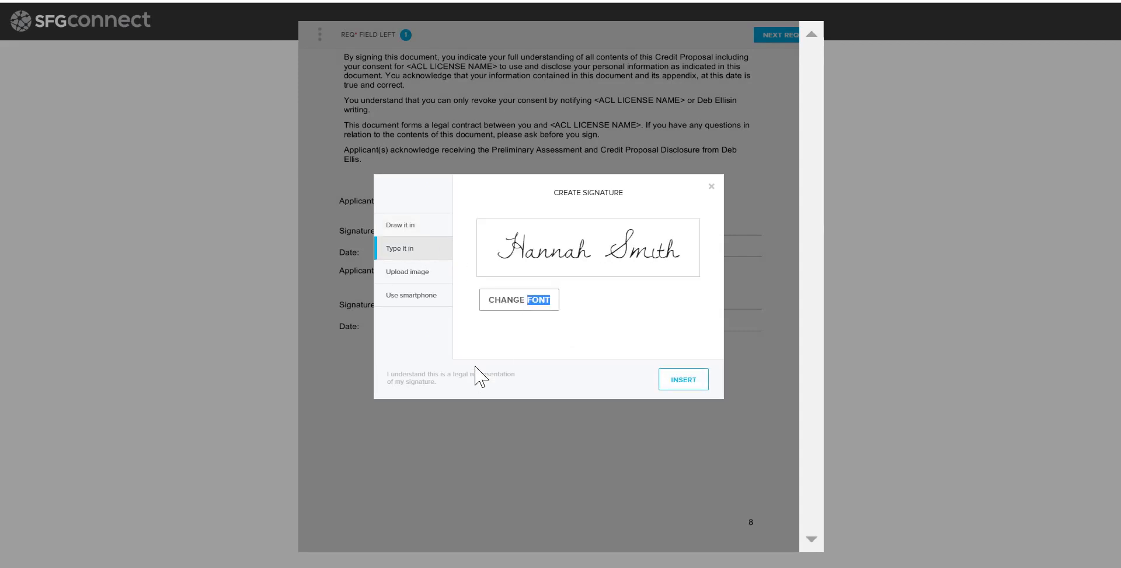
{"action": "left_click", "coordinate": [418, 274]}
{"action": "left_click", "coordinate": [418, 300]}
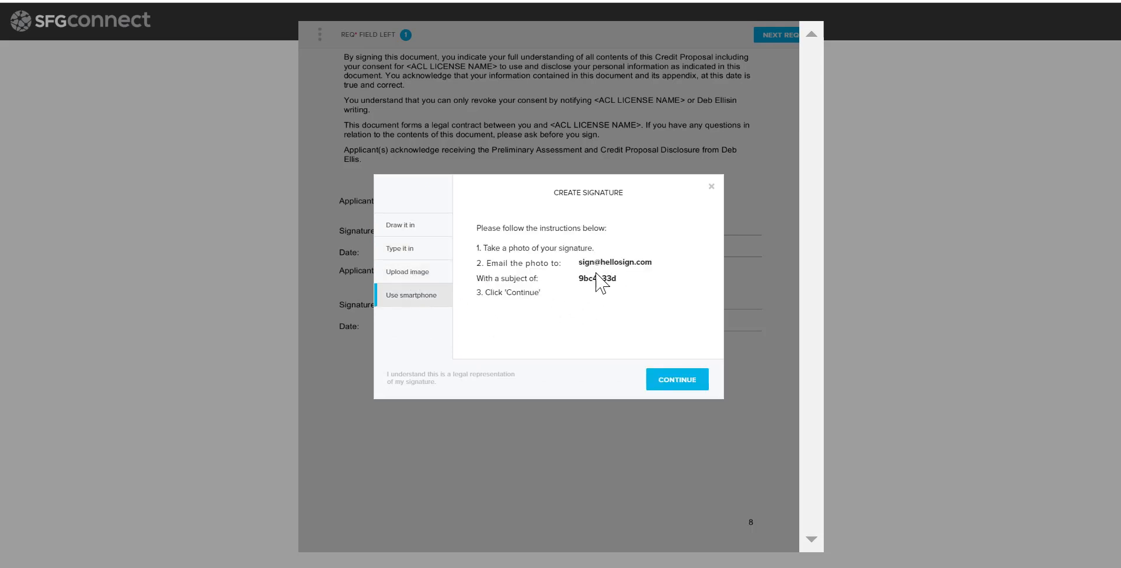
Insert a typed signature in a different font, then continue and agree to finish signing
{"action": "left_click", "coordinate": [408, 226]}
{"action": "left_click", "coordinate": [413, 249]}
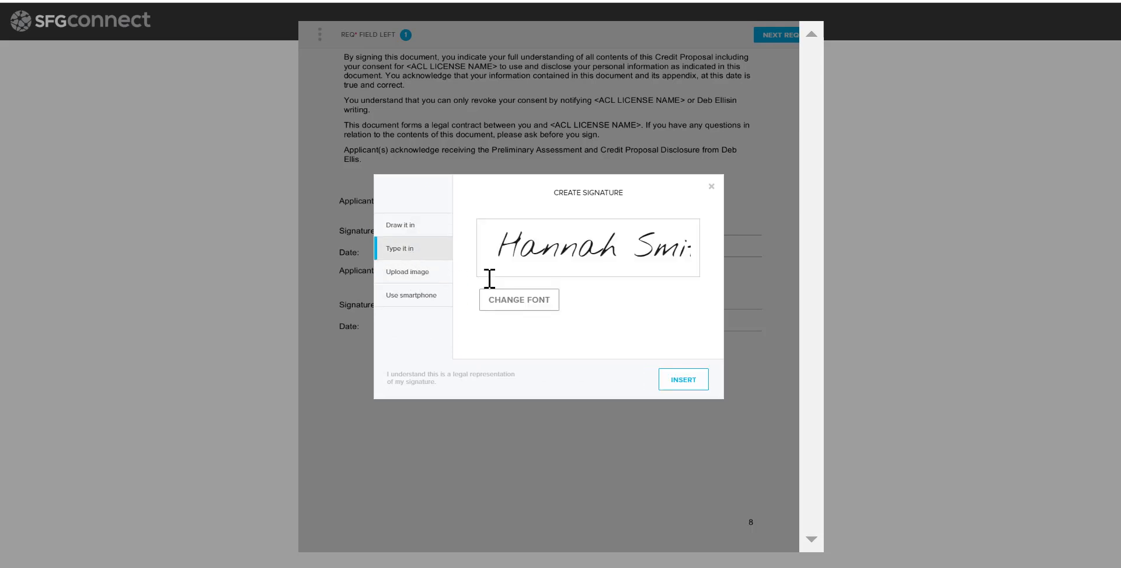
{"action": "left_click", "coordinate": [528, 304]}
{"action": "left_click", "coordinate": [528, 304]}
{"action": "left_click", "coordinate": [681, 380]}
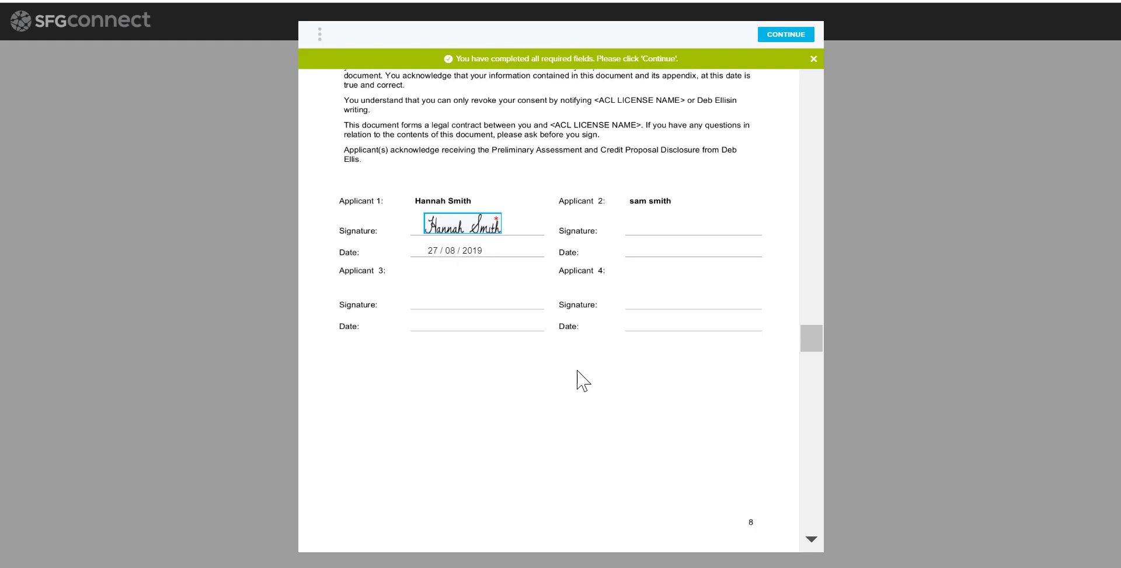
{"action": "left_click", "coordinate": [785, 35]}
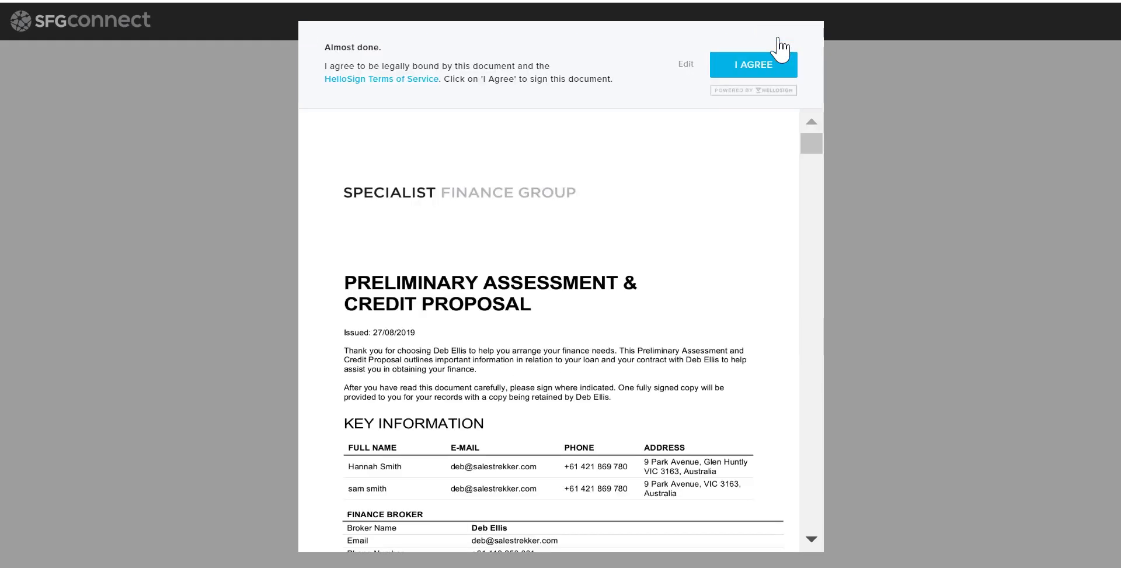
{"action": "left_click", "coordinate": [749, 74]}
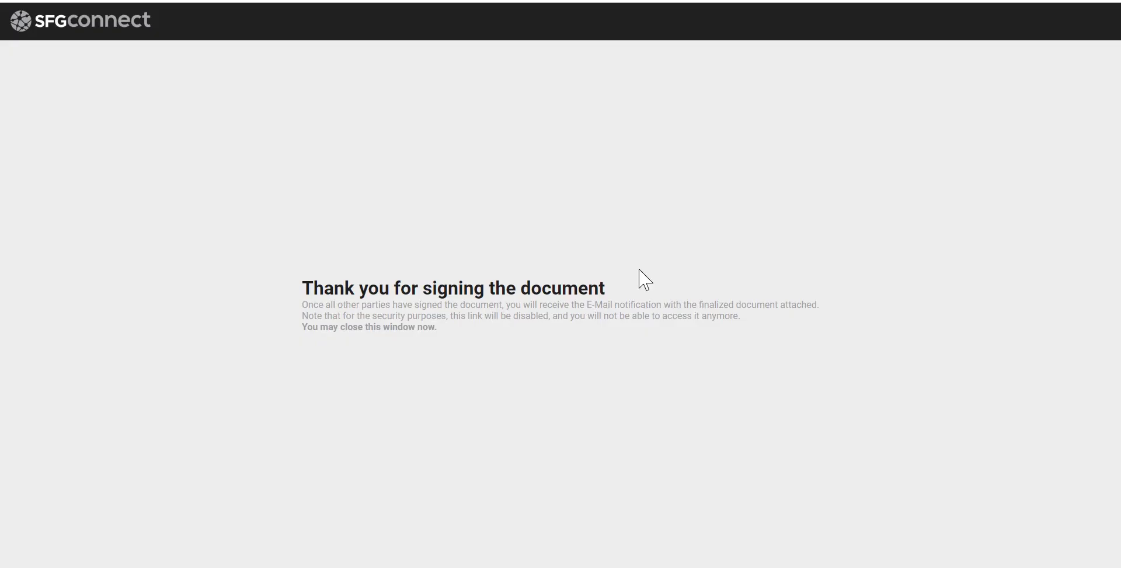
Highlight the signing confirmation message, then return to the client's deal showing its Documents list
{"action": "left_click_drag", "start_coordinate": [353, 289], "coordinate": [635, 295]}
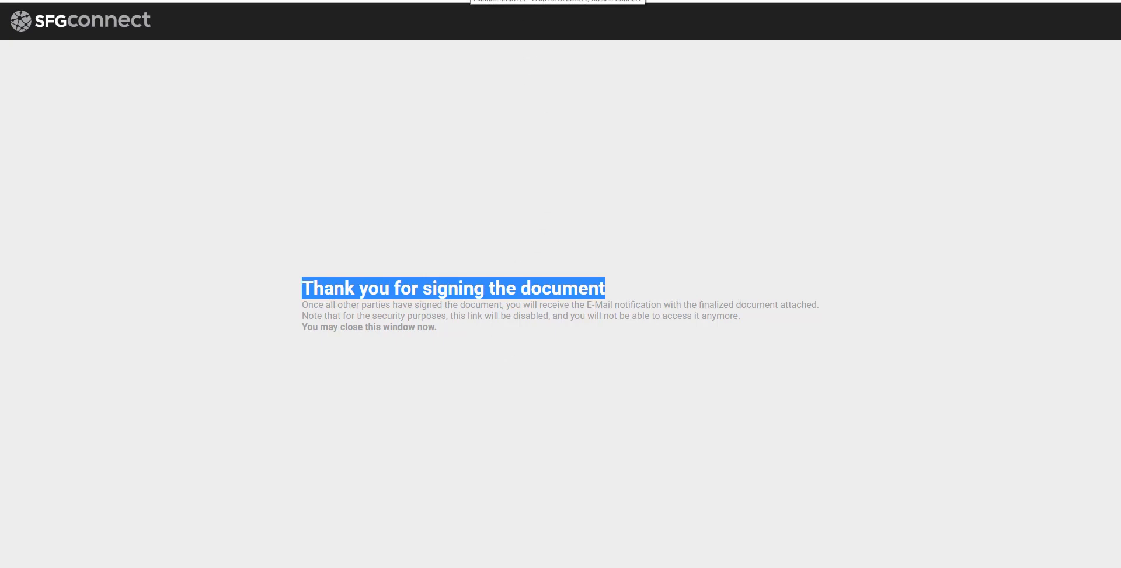
{"action": "left_click", "coordinate": [471, 0]}
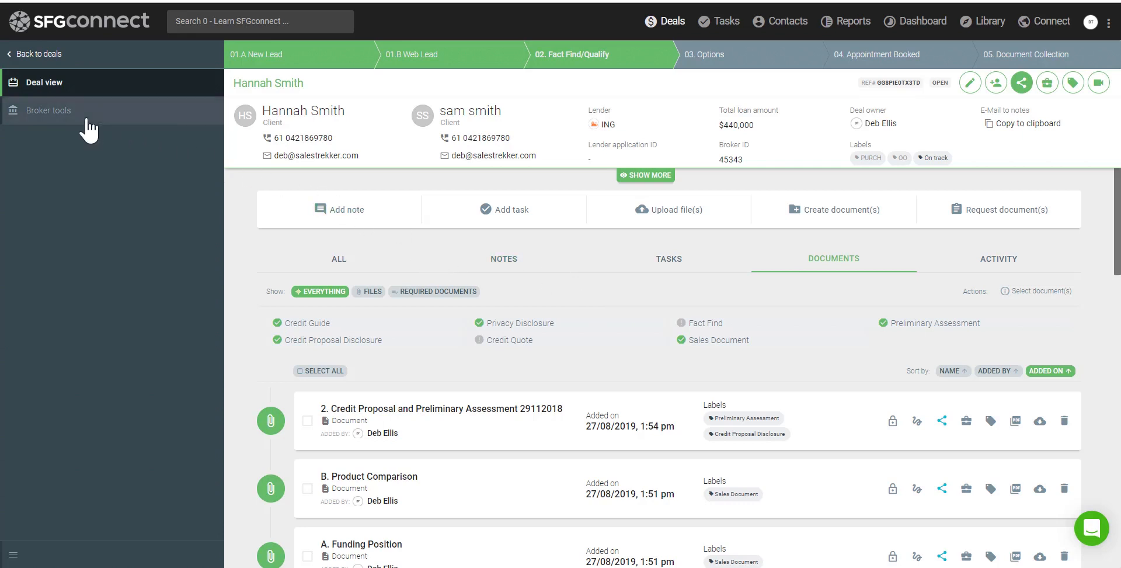
Go to the deal's Lodgement step under Broker tools and choose the Apply Online gateway
{"action": "left_click", "coordinate": [47, 121]}
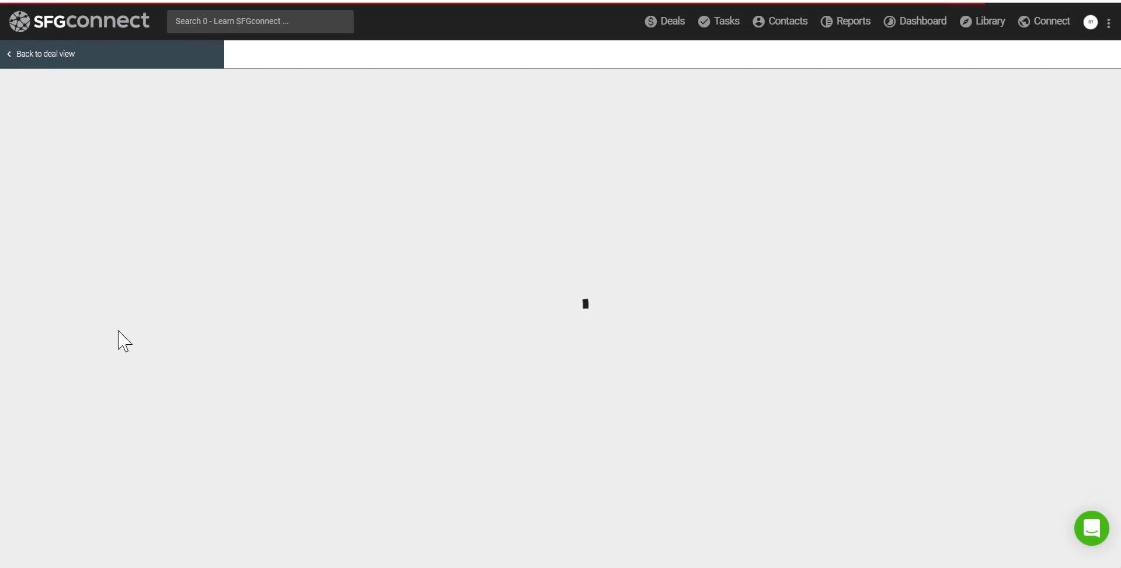
{"action": "scroll", "coordinate": [113, 399], "scroll_direction": "down", "scroll_amount": 1}
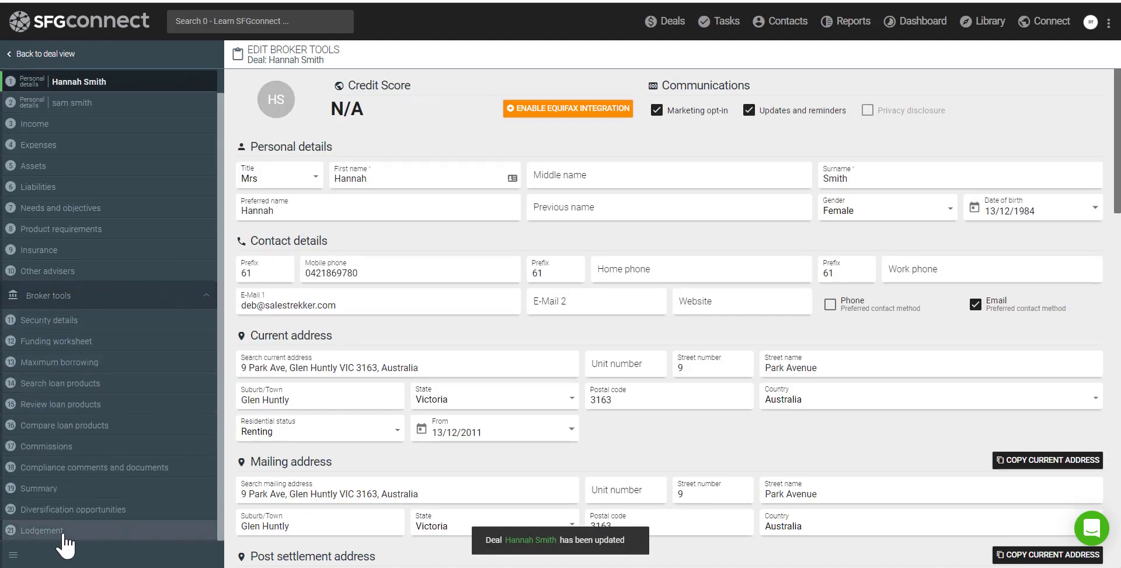
{"action": "left_click", "coordinate": [42, 530]}
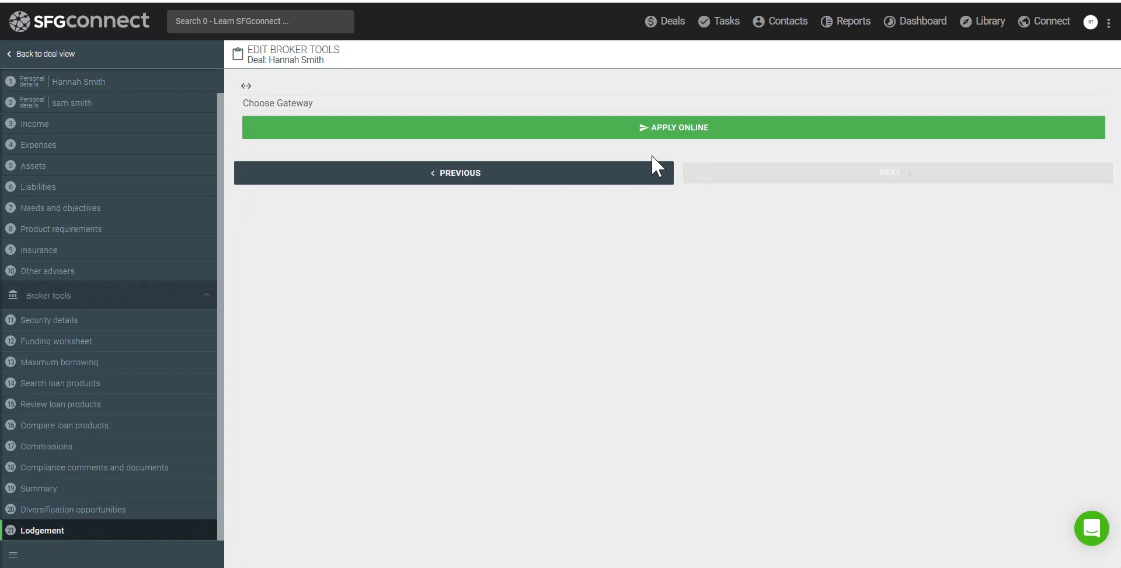
{"action": "left_click", "coordinate": [677, 137]}
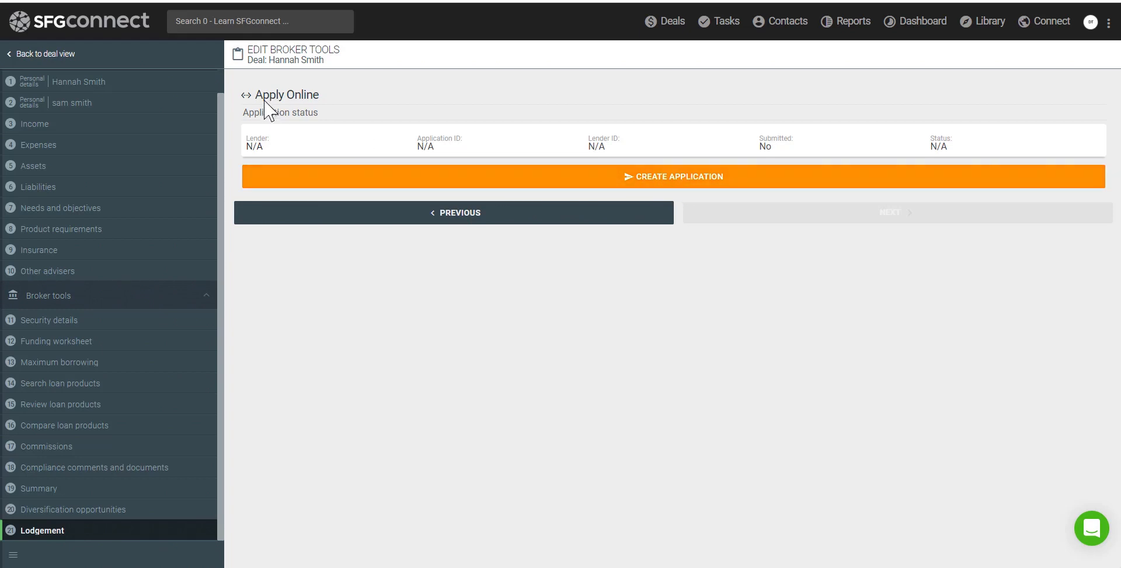
Highlight the Apply Online heading on the deal's Lodgement screen
{"action": "left_click_drag", "start_coordinate": [263, 95], "coordinate": [305, 100]}
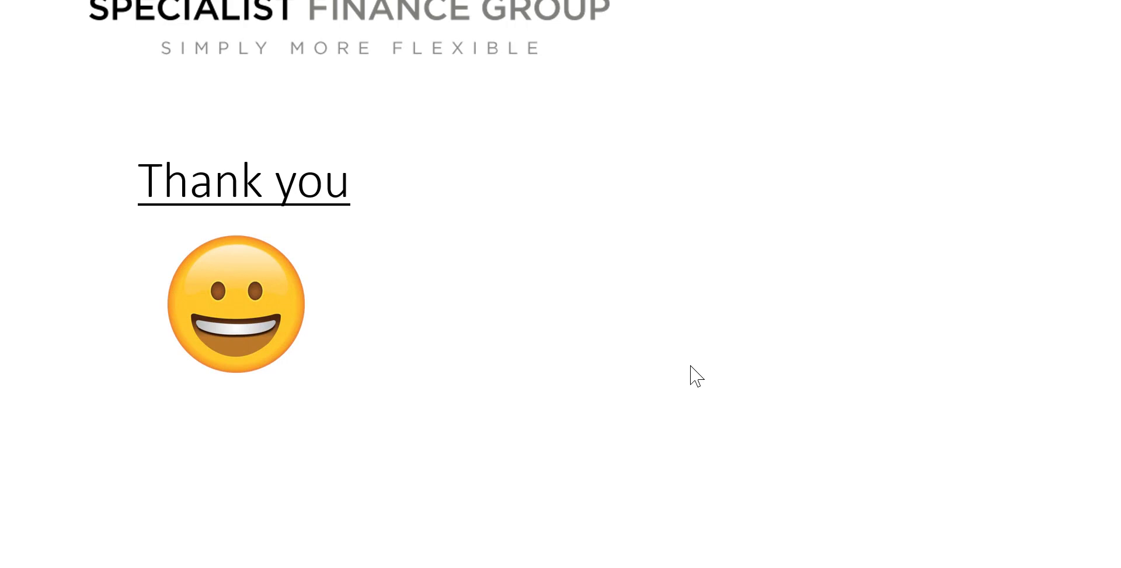
Reveal the Need Help text, support site screenshot, in-house trainer contact and live chat option
{"action": "key", "text": "Right"}
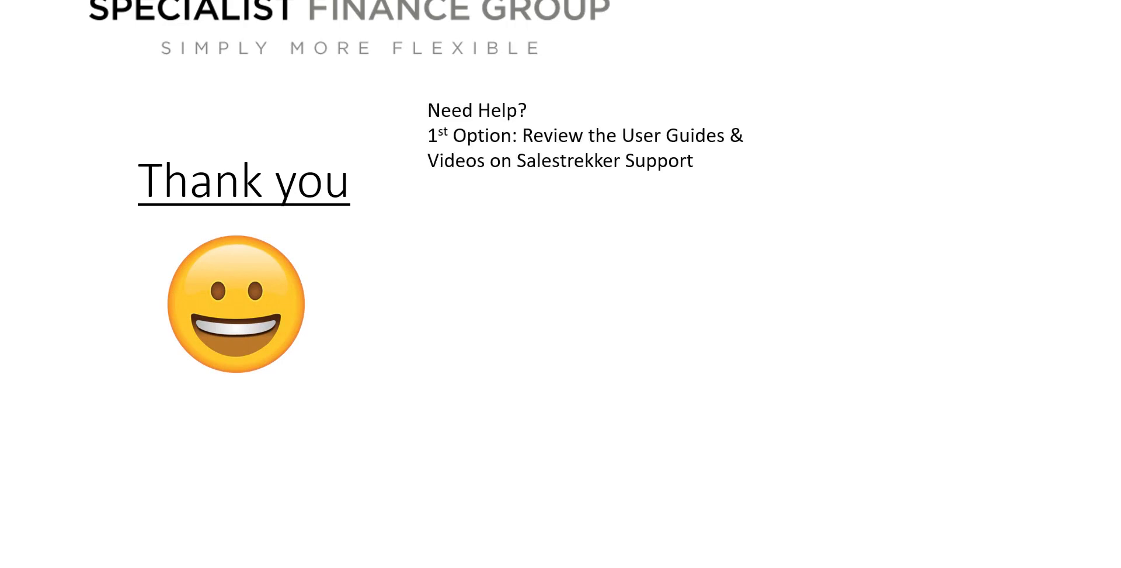
{"action": "key", "text": "Right"}
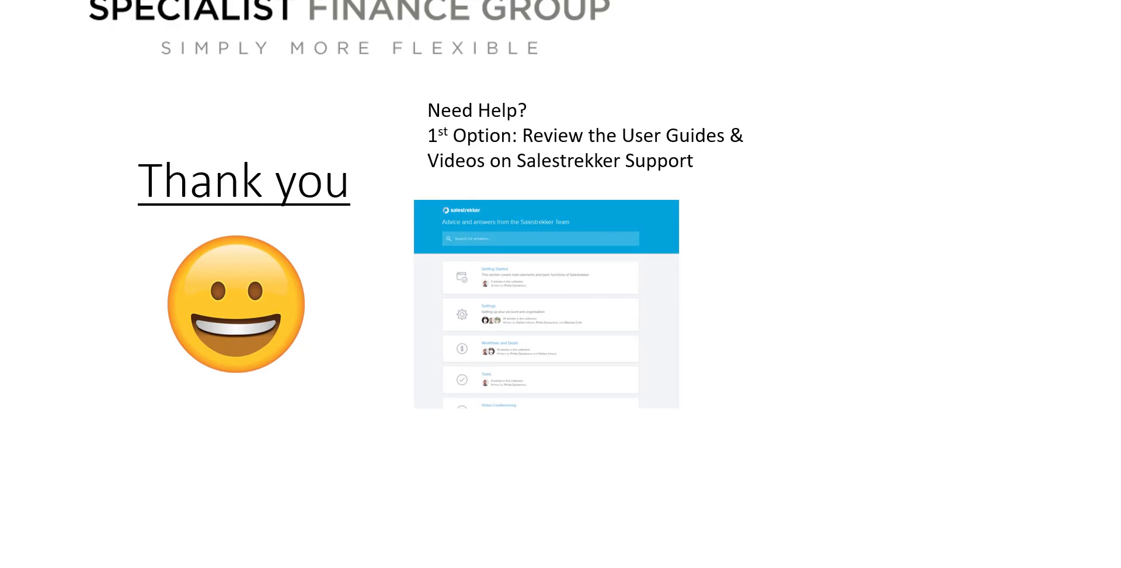
{"action": "key", "text": "Right"}
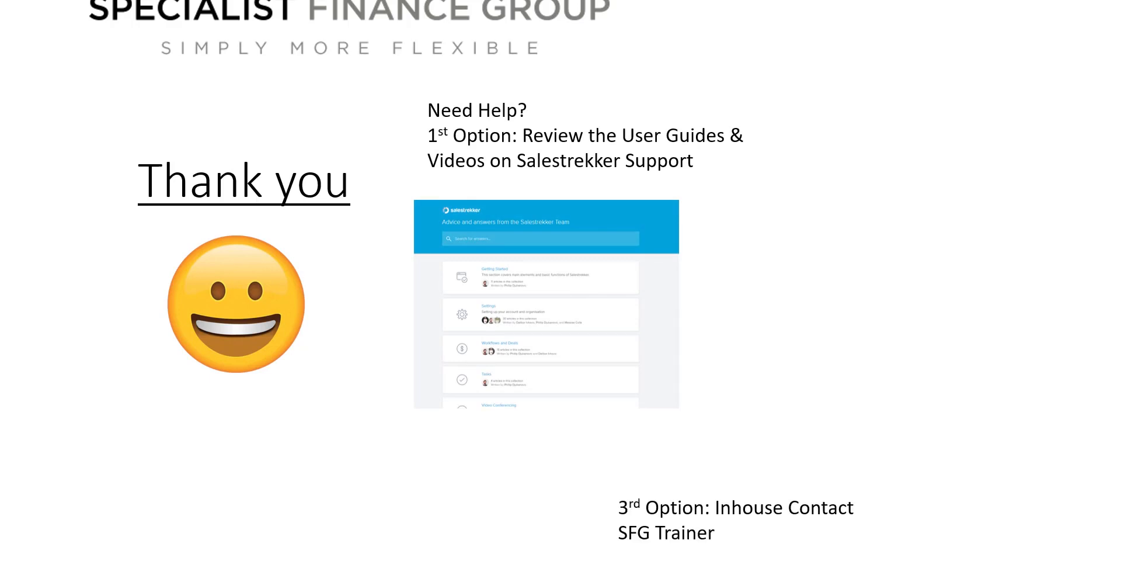
{"action": "key", "text": "Right"}
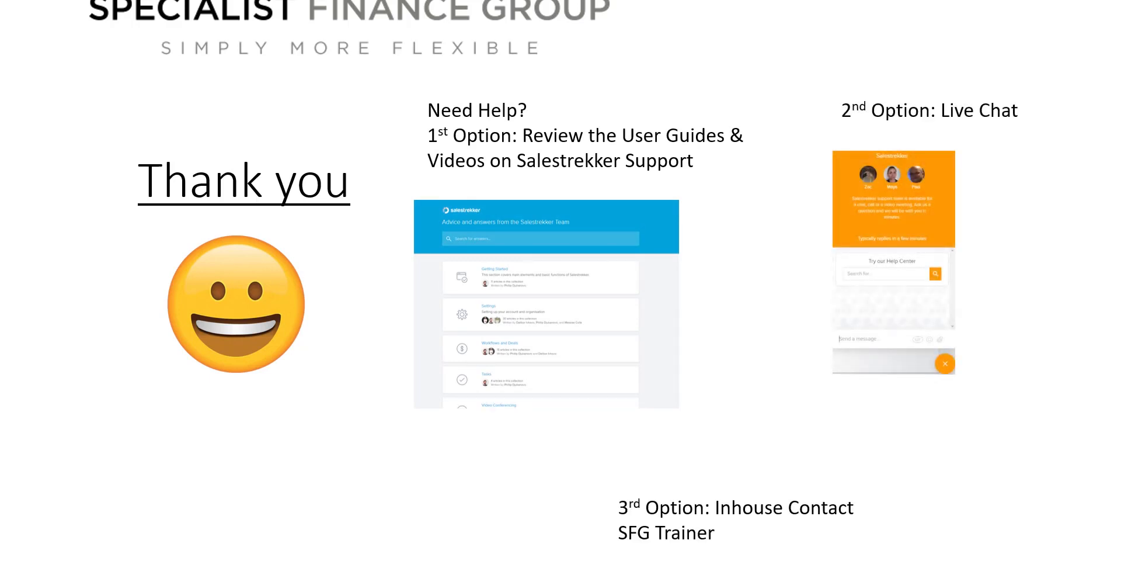